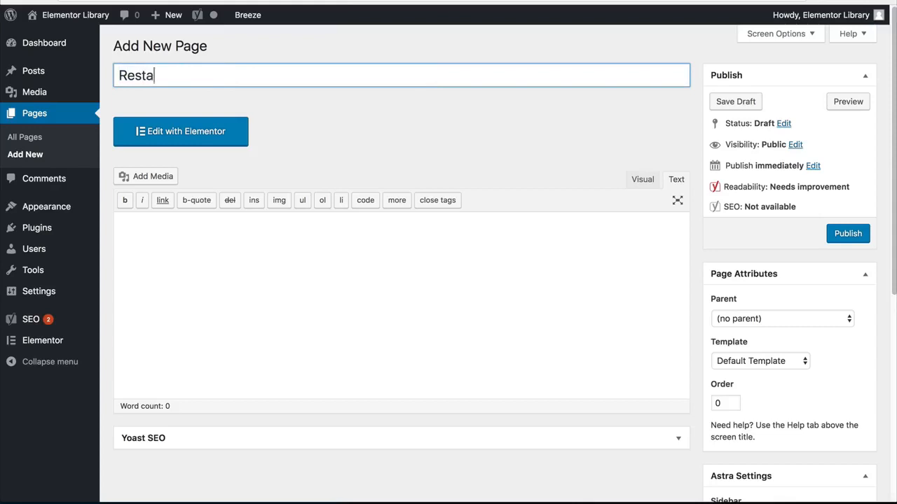
Step: Publish the new page titled "Restaurant Landing Page" with the Elementor Canvas template and open it for editing with Elementor
type("Landing Page")
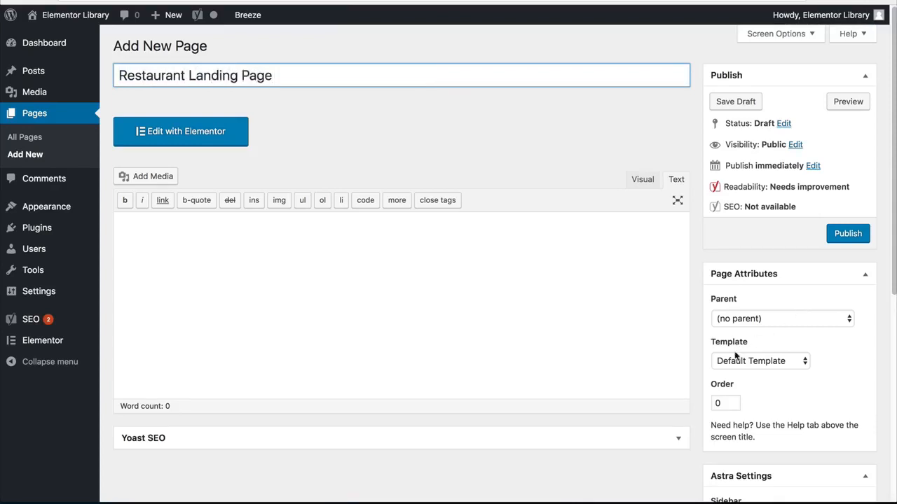
left_click(735, 357)
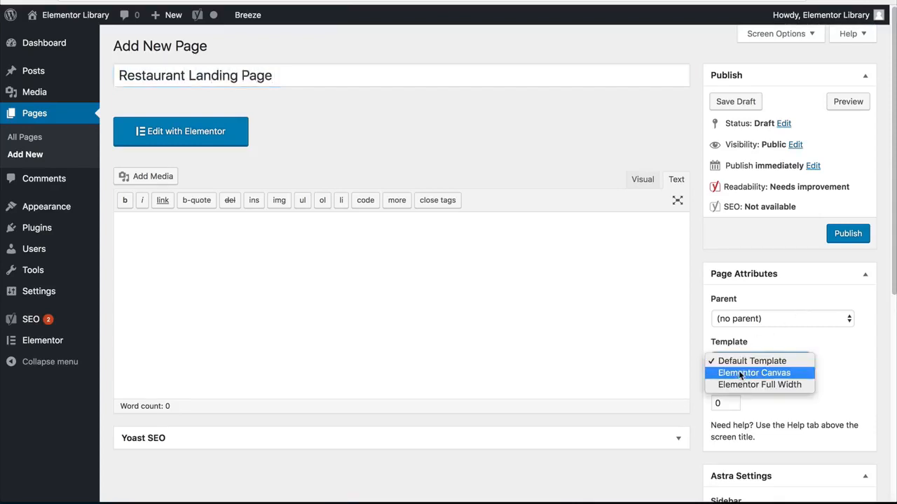
left_click(736, 371)
left_click(847, 234)
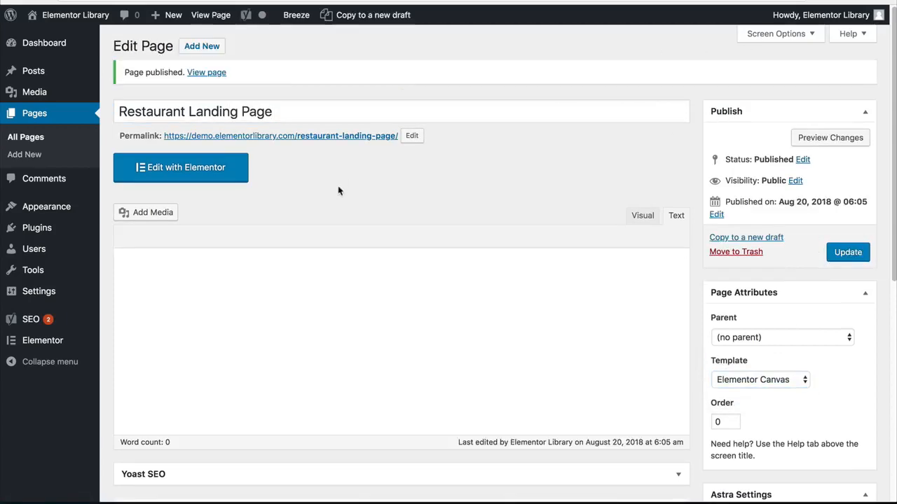
left_click(213, 170)
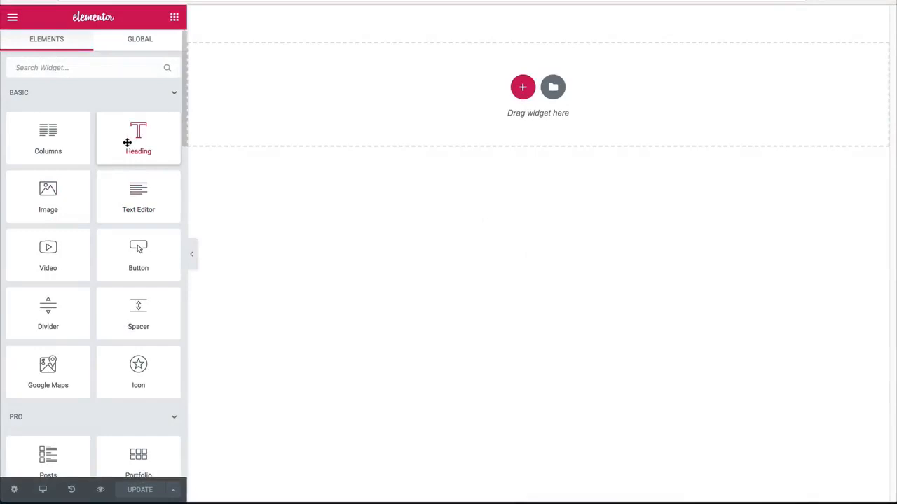
Step: Add a Heading widget to the empty page and set its section's height to Fit To Screen
left_click_drag(127, 143, 396, 94)
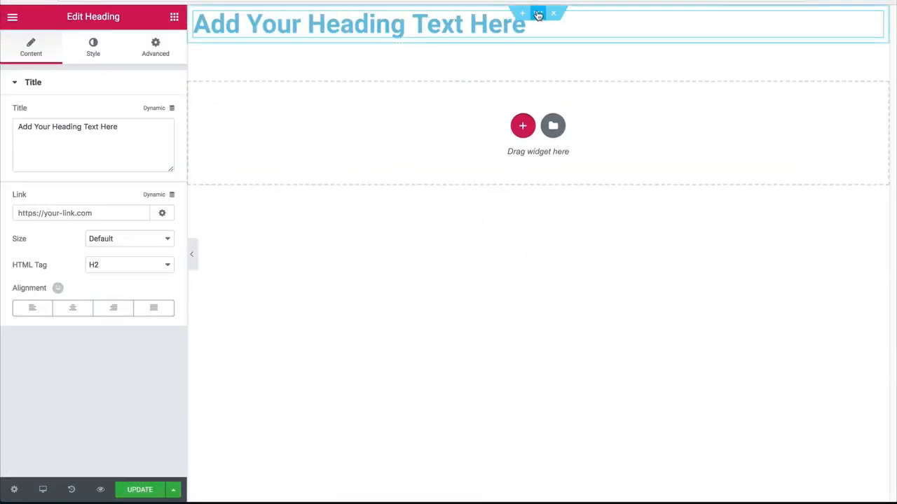
left_click(538, 15)
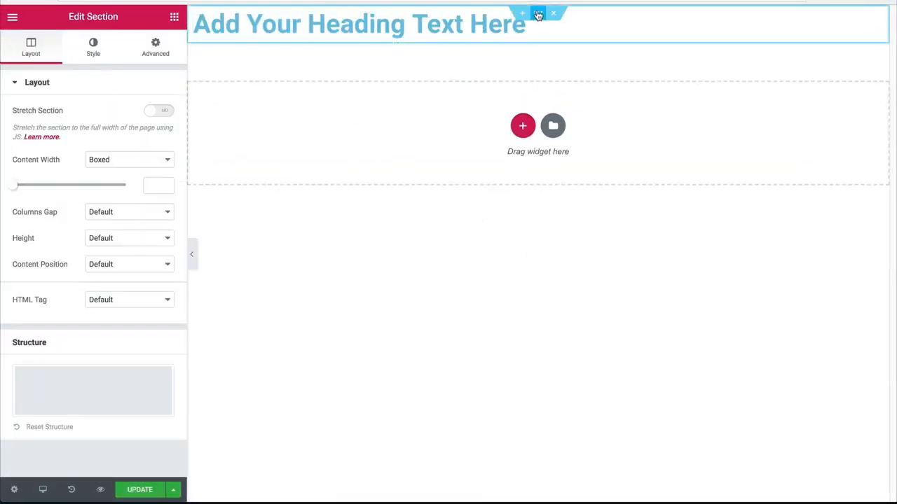
left_click(102, 237)
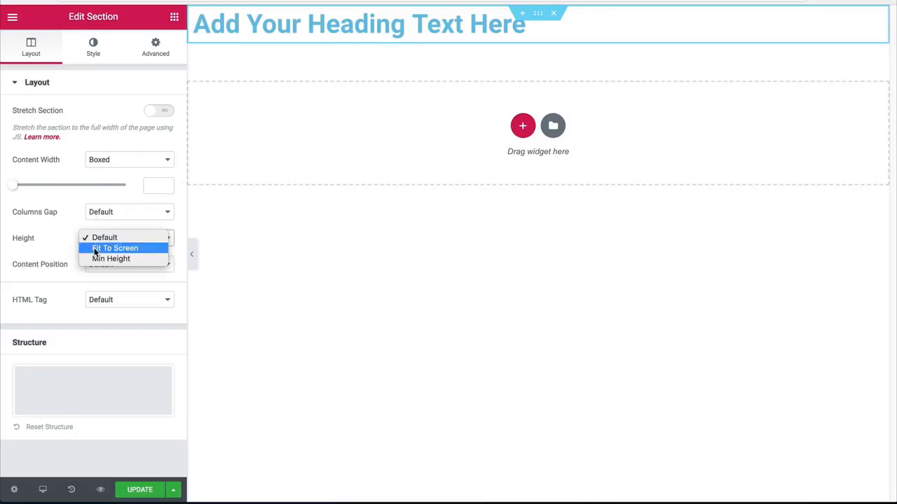
left_click(96, 249)
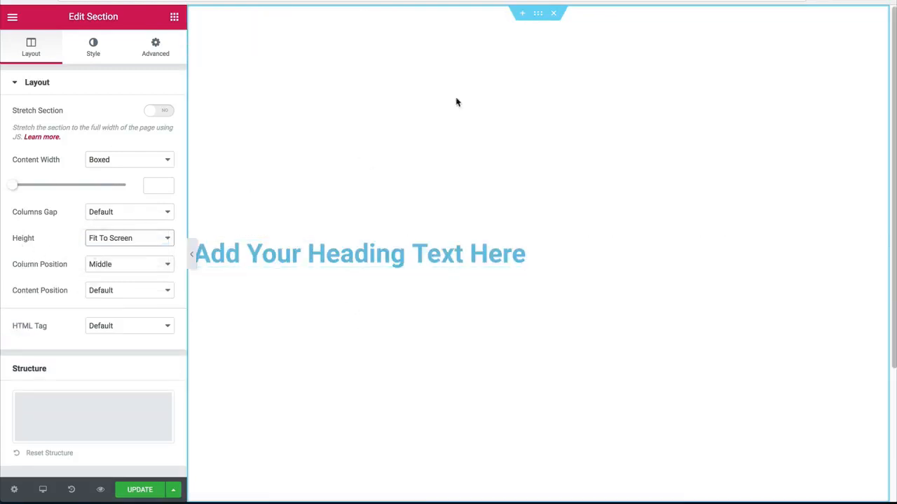
Step: Add a new column beside the heading's column and narrow it to about 40% of the section width
right_click(199, 242)
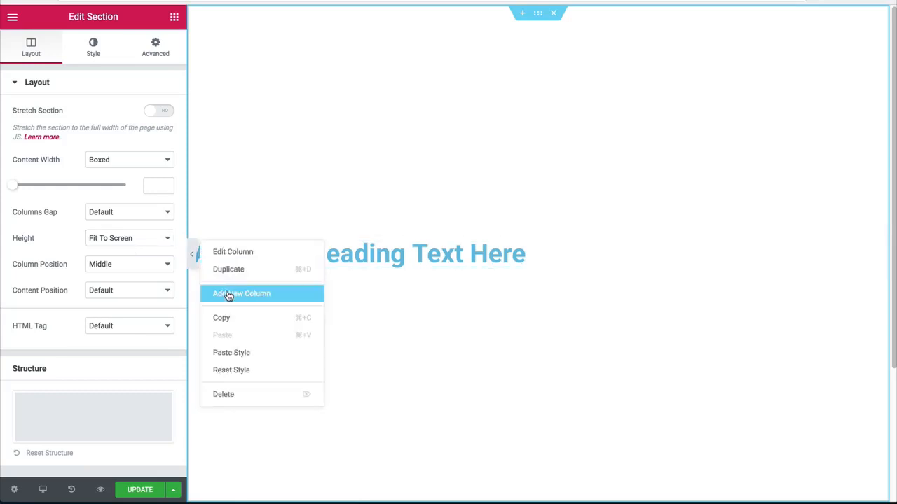
left_click(228, 294)
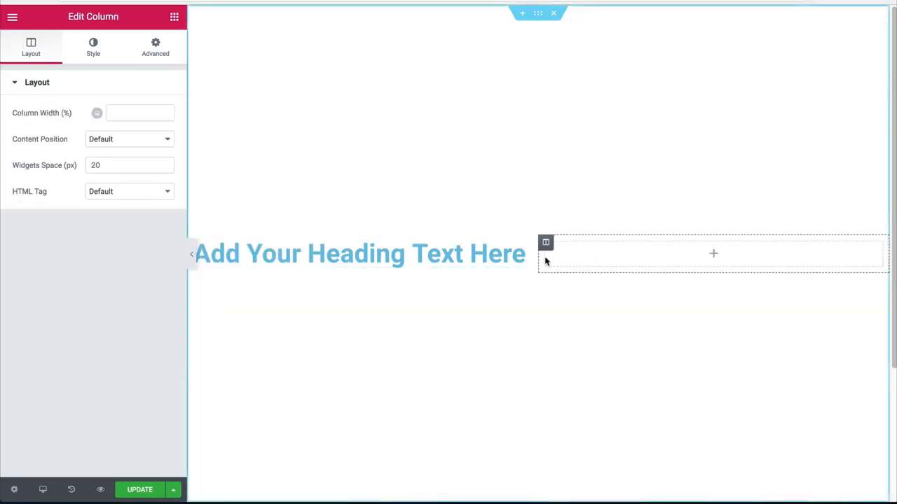
left_click_drag(538, 256, 607, 259)
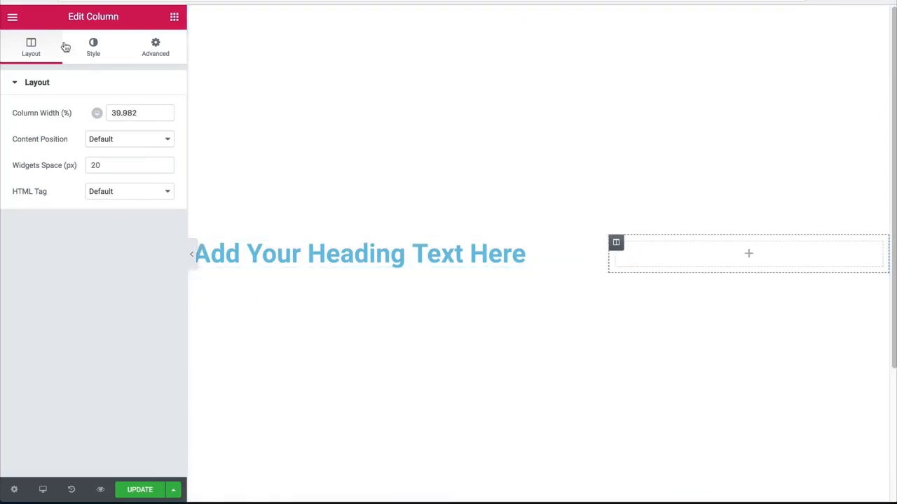
left_click(90, 51)
left_click(44, 51)
Step: Replace the heading's title text with "eat to your hearts content. yum."
left_click(326, 258)
left_click_drag(129, 144, 0, 110)
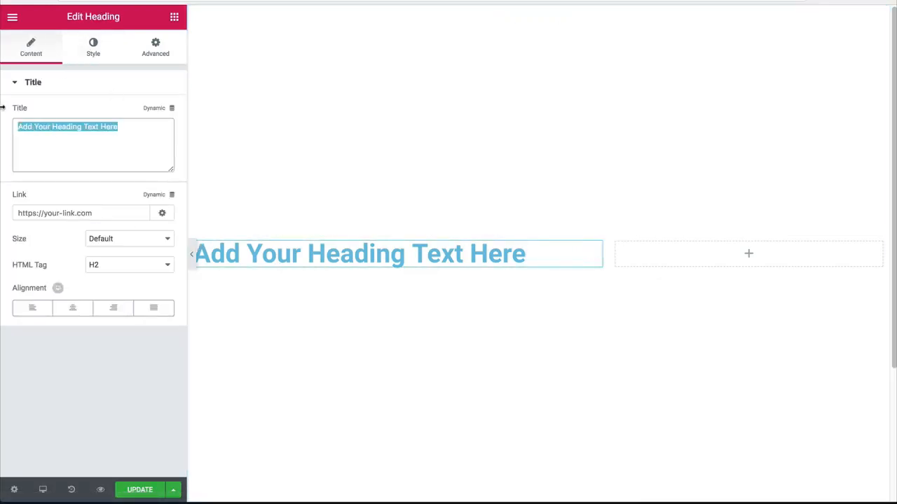
type("eat")
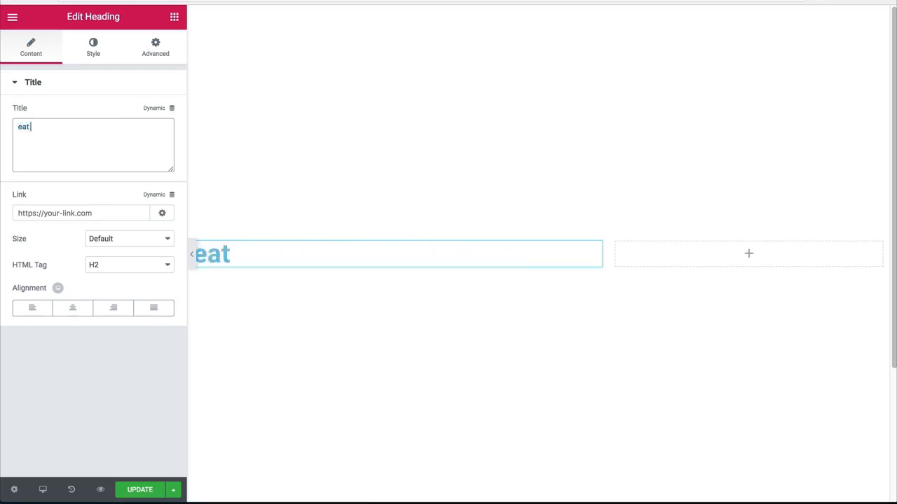
type(" to your hea")
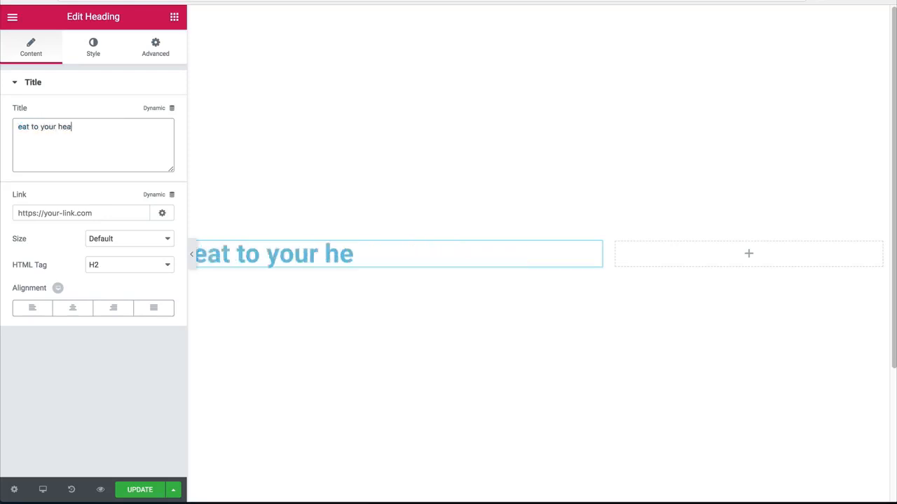
type("rts content")
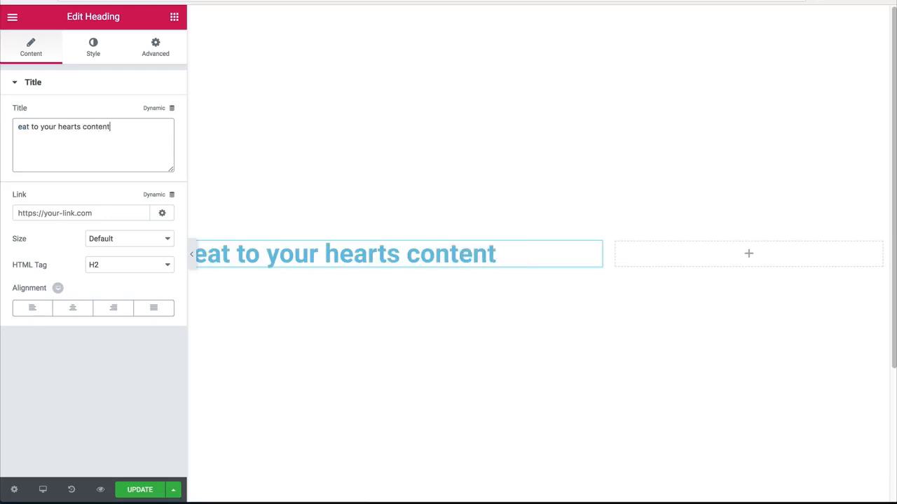
type(". yum.")
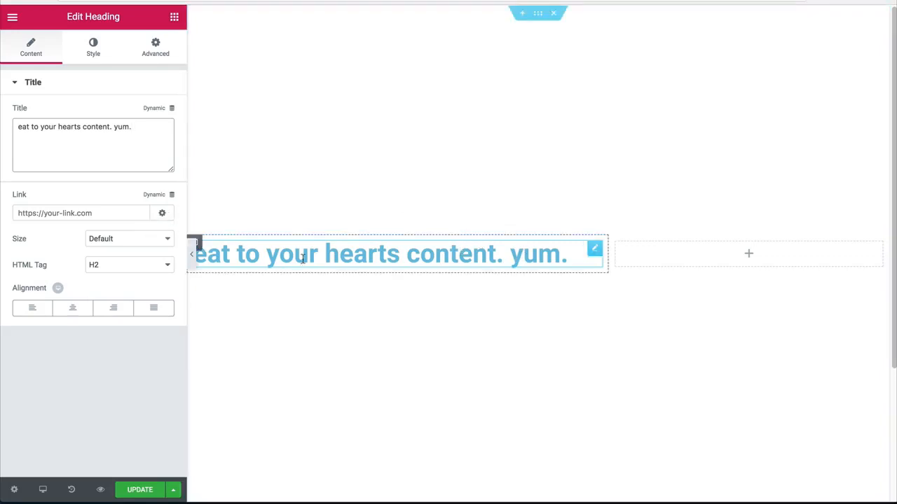
left_click(190, 253)
left_click(264, 264)
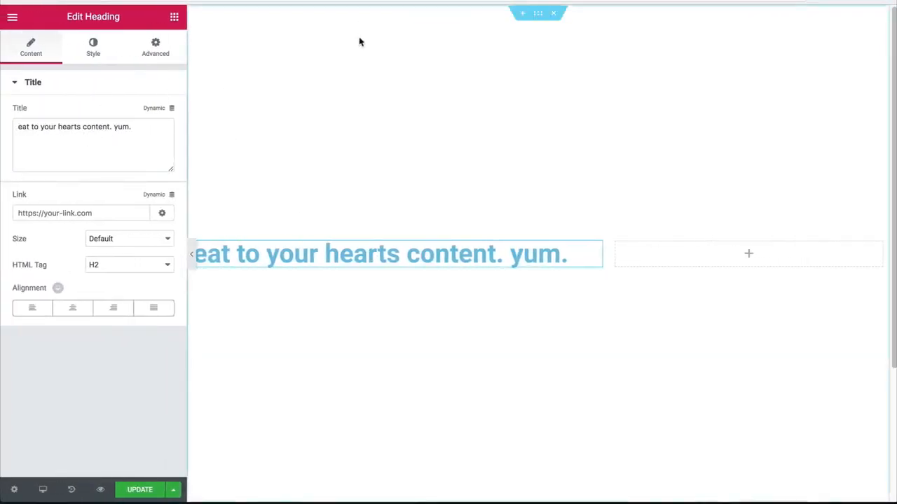
Step: Give the section a classic background using the white-background fruit and tableware photo from the media library
left_click(537, 12)
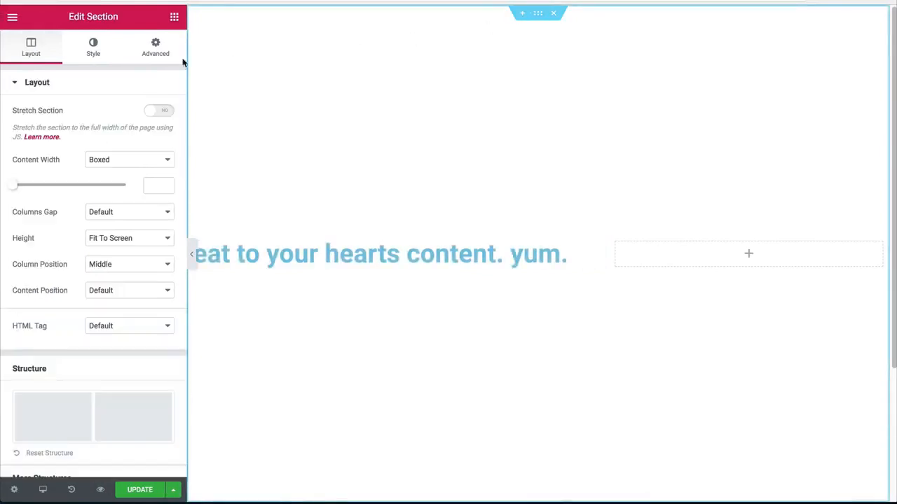
left_click(91, 52)
left_click(100, 142)
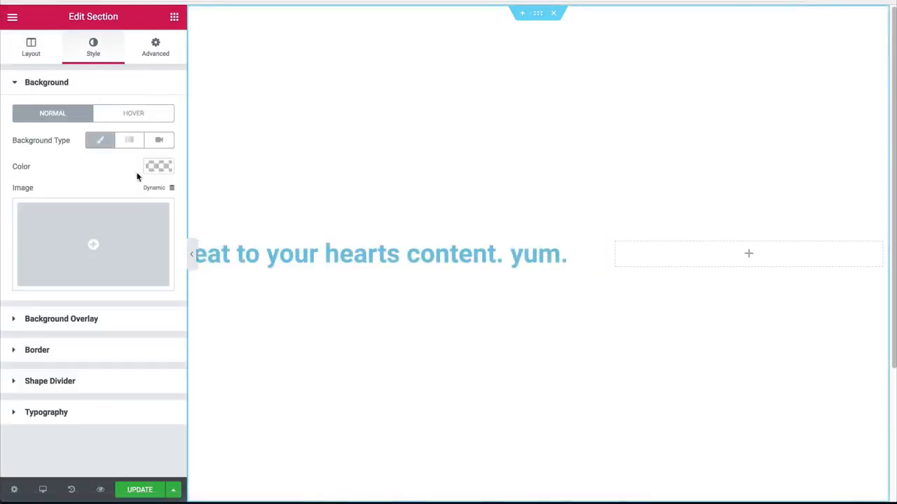
left_click(114, 232)
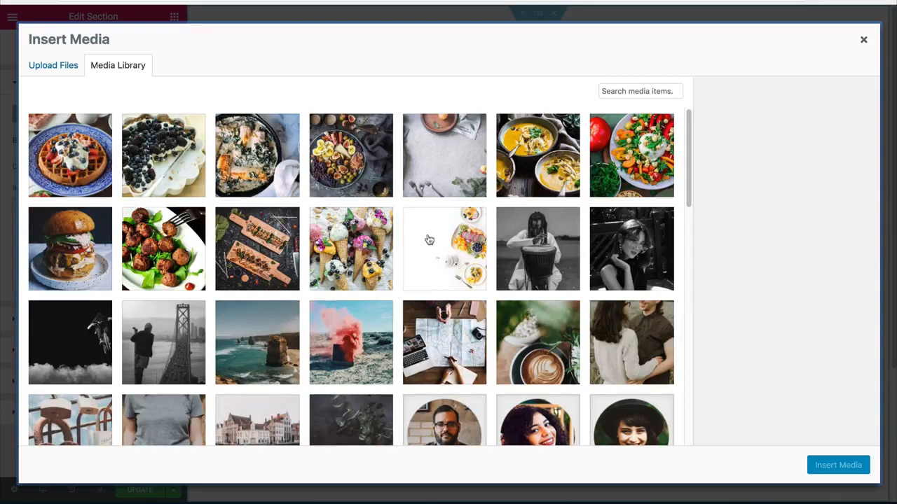
left_click(447, 223)
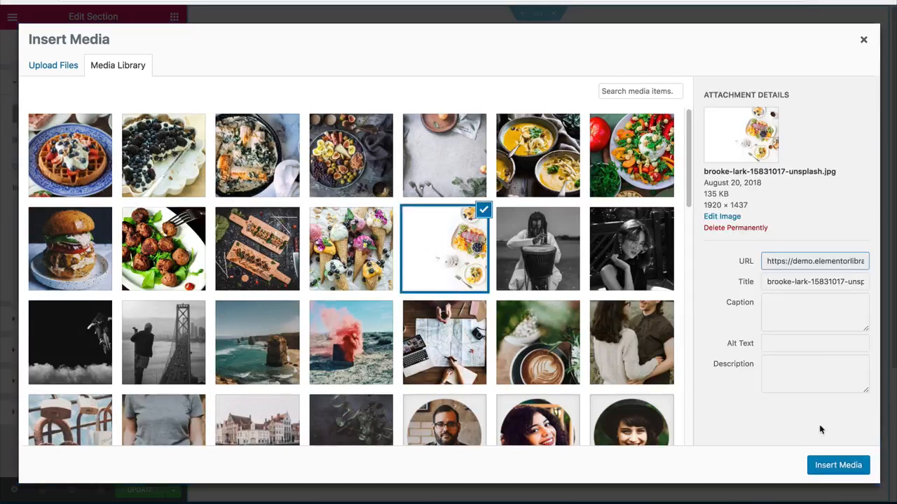
left_click(834, 466)
Step: Set the section's background image position to Center Center and size to Cover, and preview it at full width
left_click(127, 312)
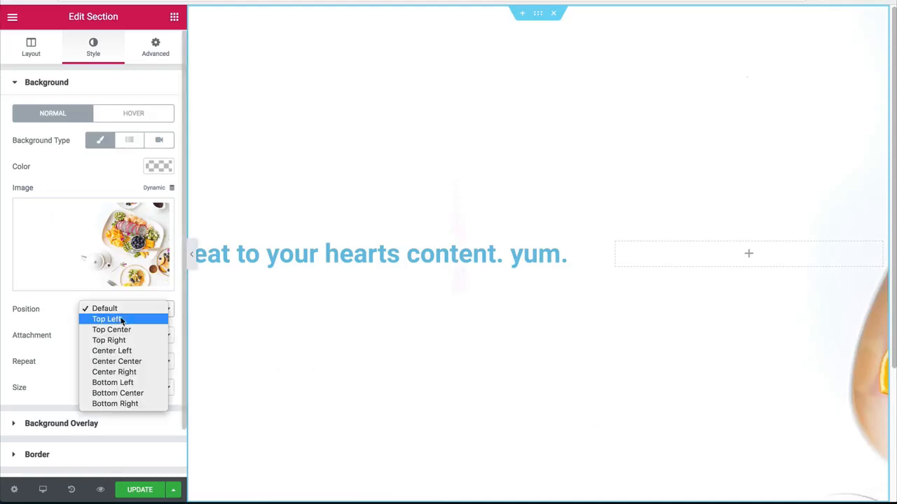
left_click(116, 362)
left_click(98, 388)
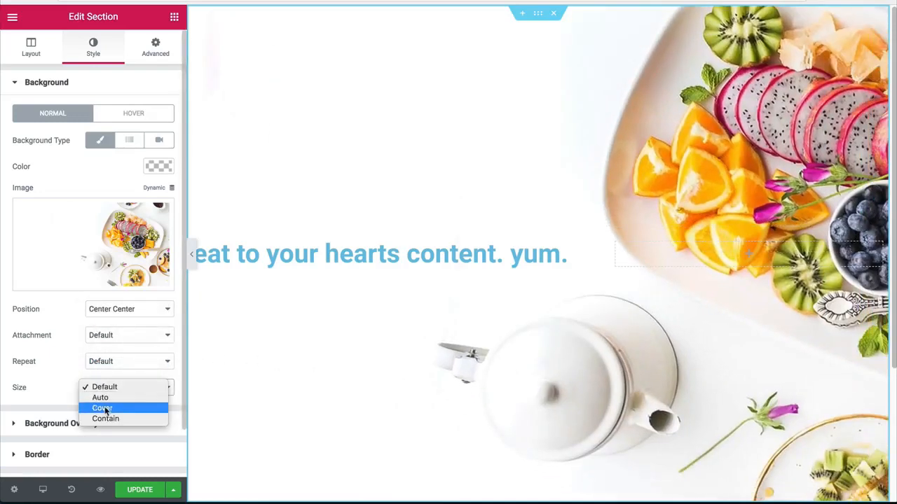
left_click(105, 409)
left_click(191, 255)
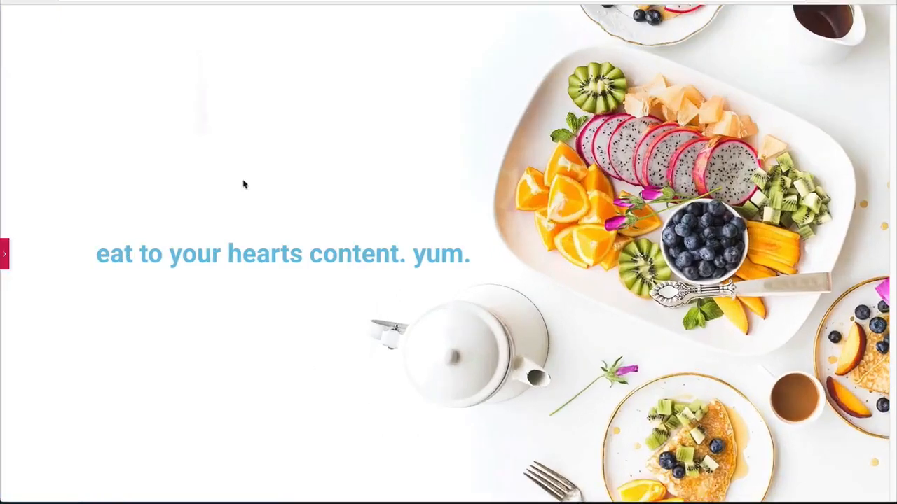
left_click(4, 254)
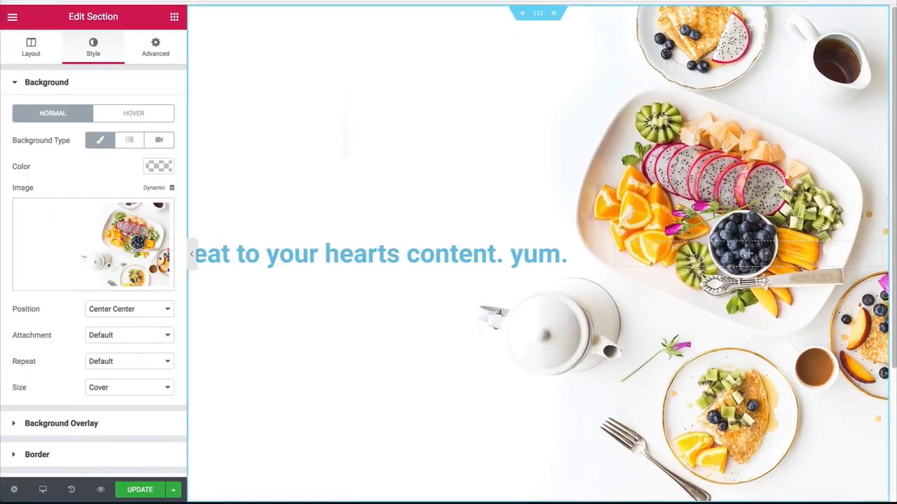
Step: Set the heading's text color to #b0b0b0
left_click(377, 265)
left_click(88, 57)
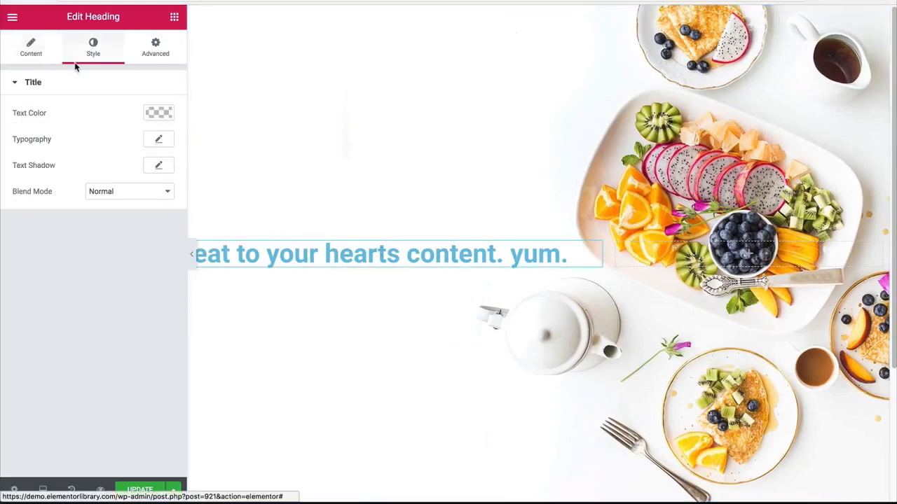
left_click(157, 114)
left_click(36, 113)
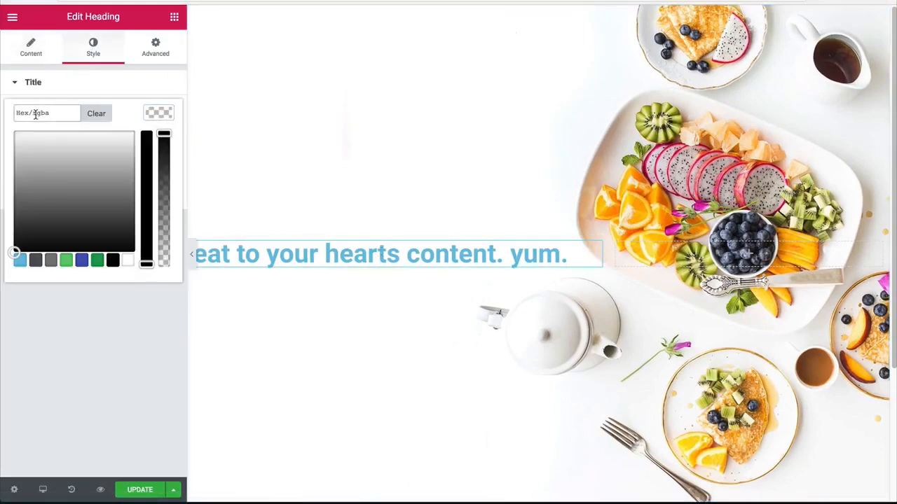
type("#b0b0b0")
left_click(153, 114)
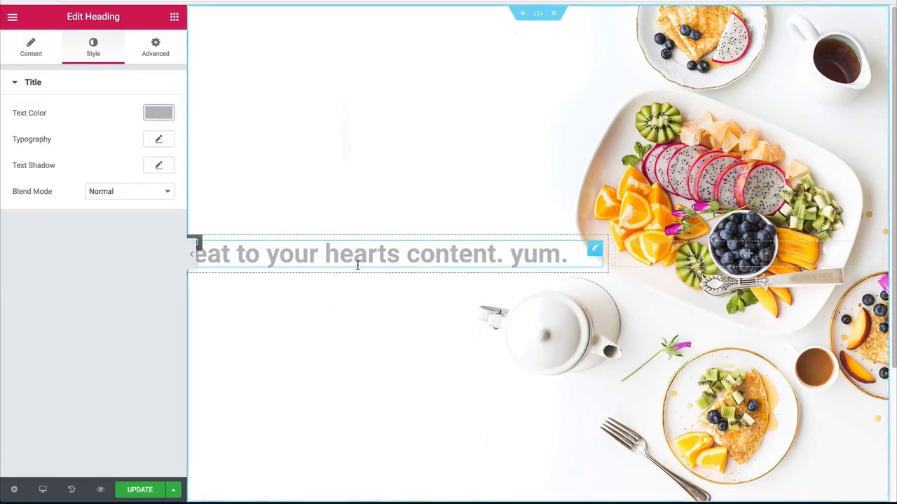
Step: Set the heading's font family to Oswald
left_click(157, 141)
left_click(106, 180)
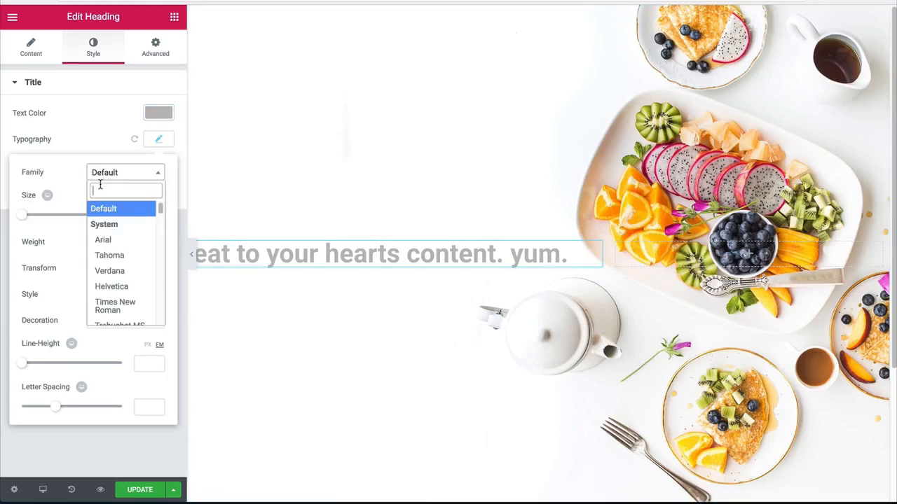
type("oswald")
key("Return")
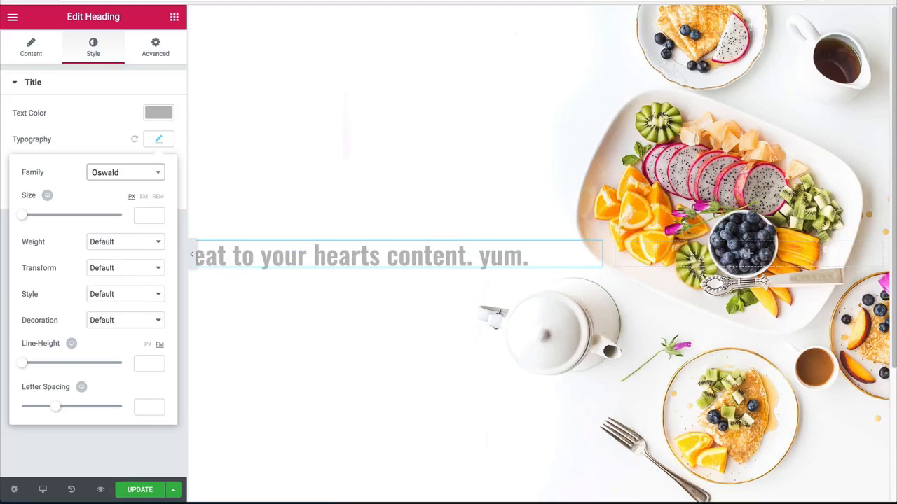
Step: Set the heading's font size to 60 px and its weight to 800
left_click(145, 213)
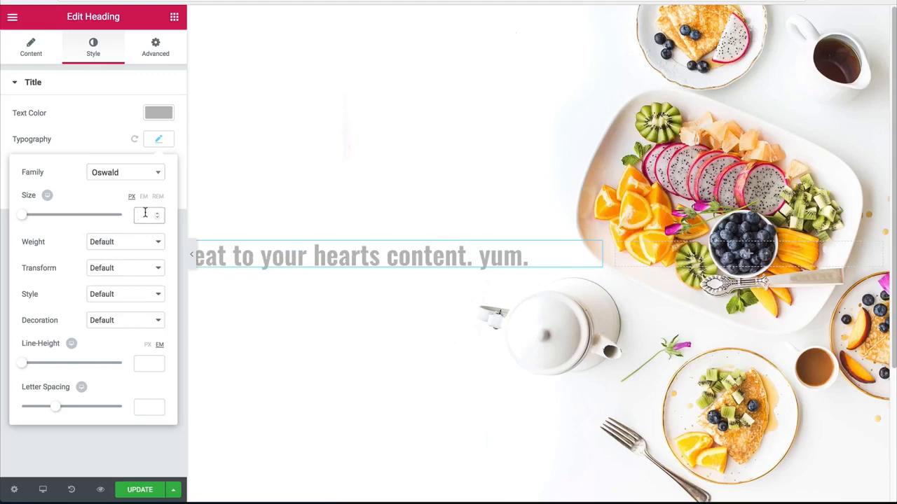
type("58")
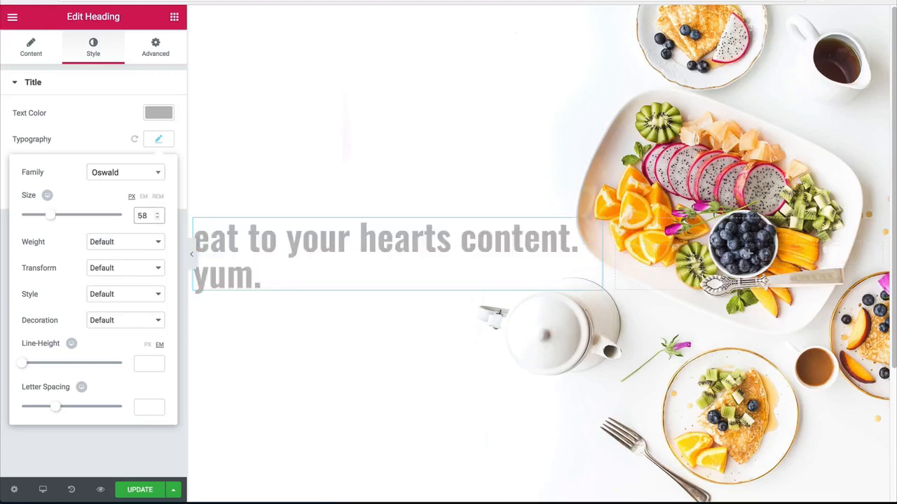
left_click(114, 242)
left_click(104, 242)
left_click(121, 243)
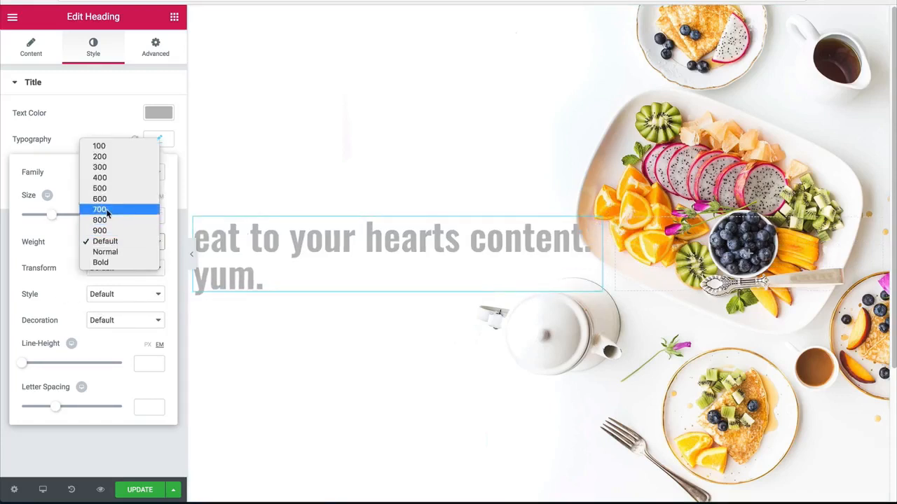
left_click(102, 221)
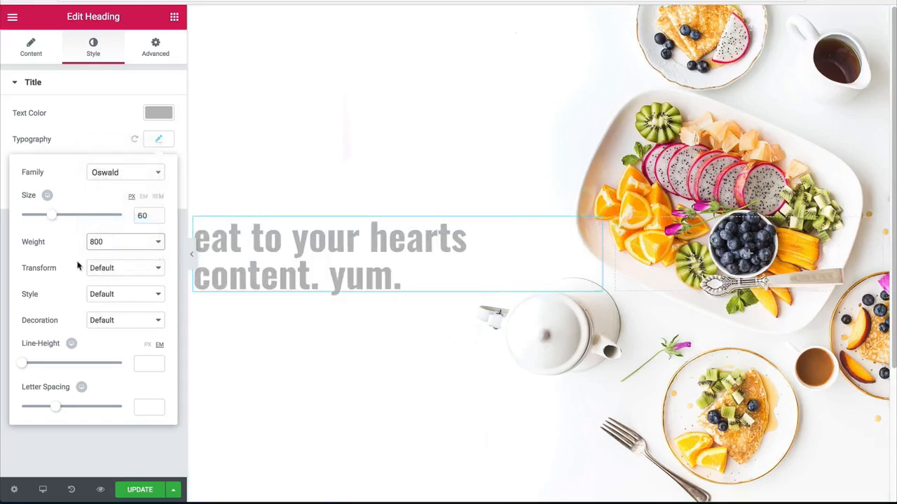
Step: Set the heading's text transform to Uppercase
left_click(111, 271)
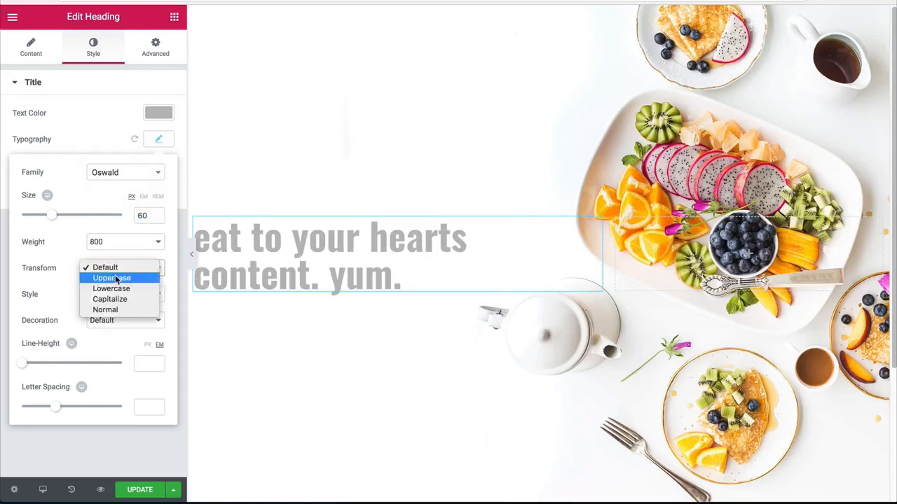
left_click(117, 276)
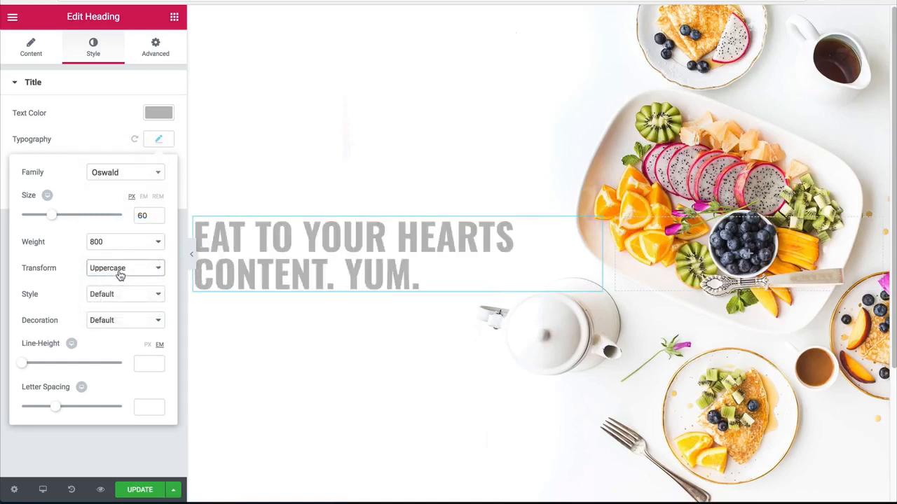
Step: Wrap the heading's word "yum." in a span with style color #dd1021, and preview the section at full width
left_click(32, 48)
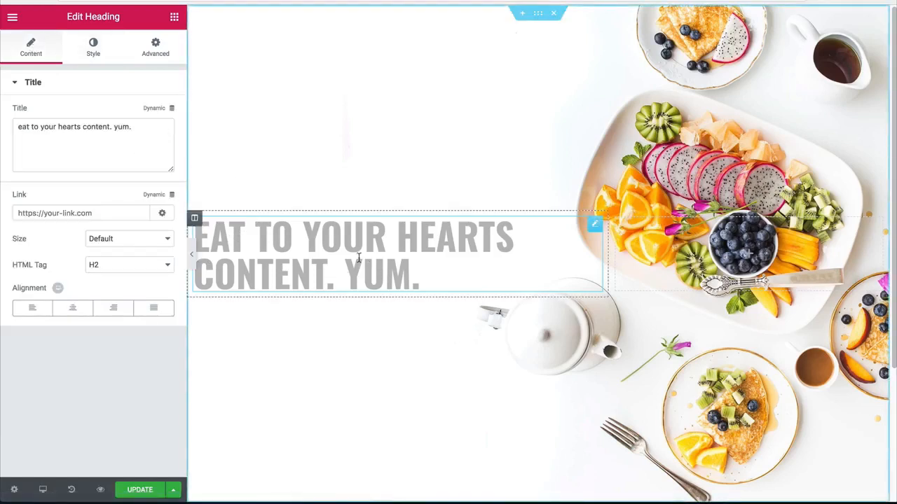
left_click(113, 127)
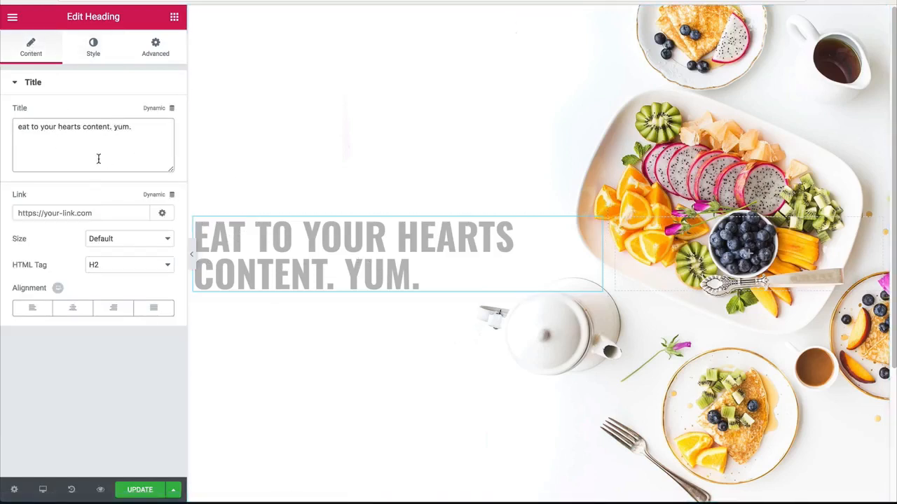
type("<span sty")
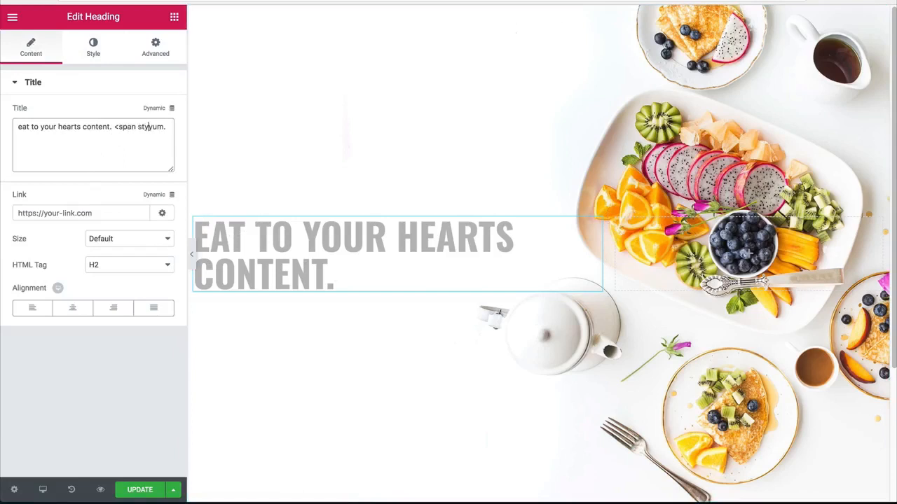
type("le=\"color:")
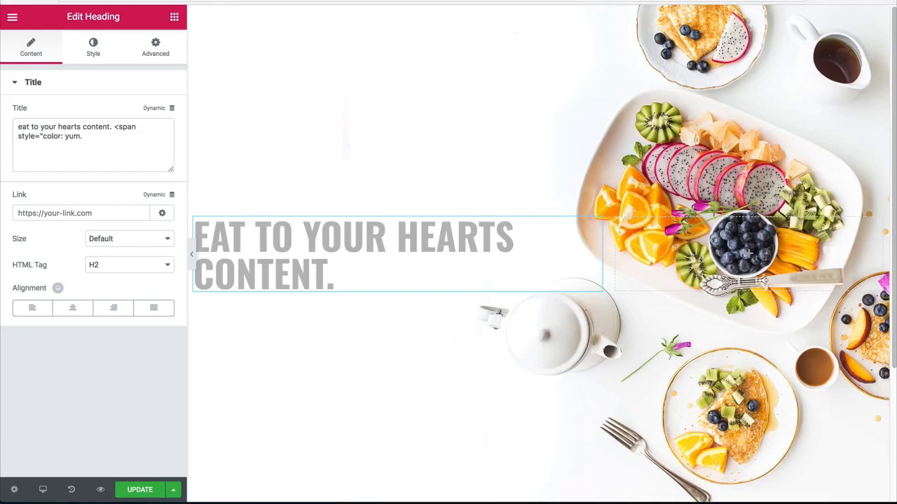
left_click(64, 135)
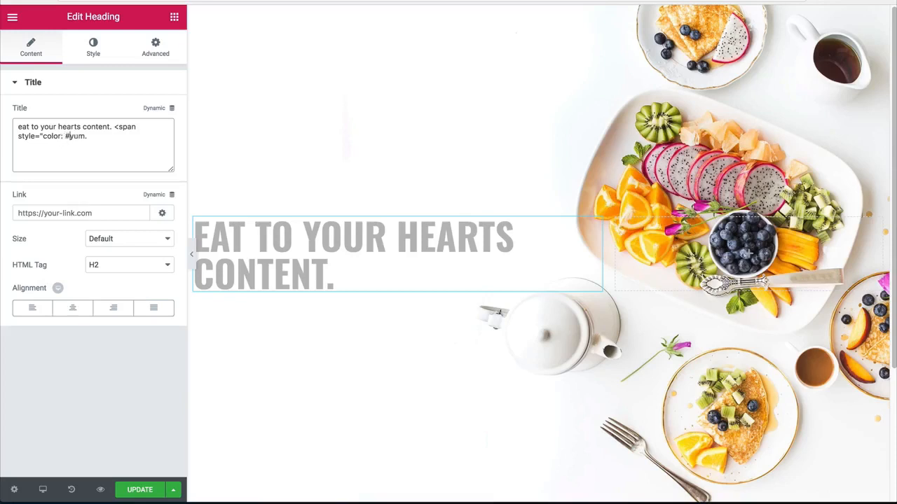
type("#dd1021;\">yum.")
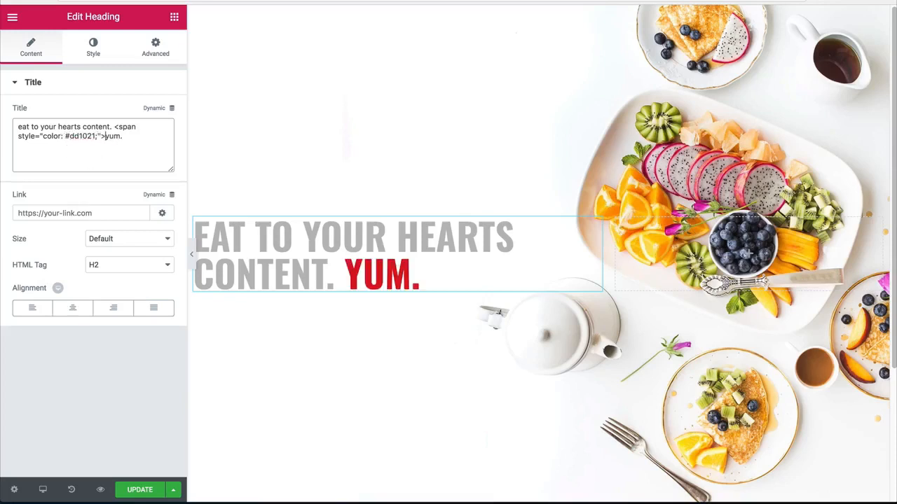
type("</span>")
left_click(193, 252)
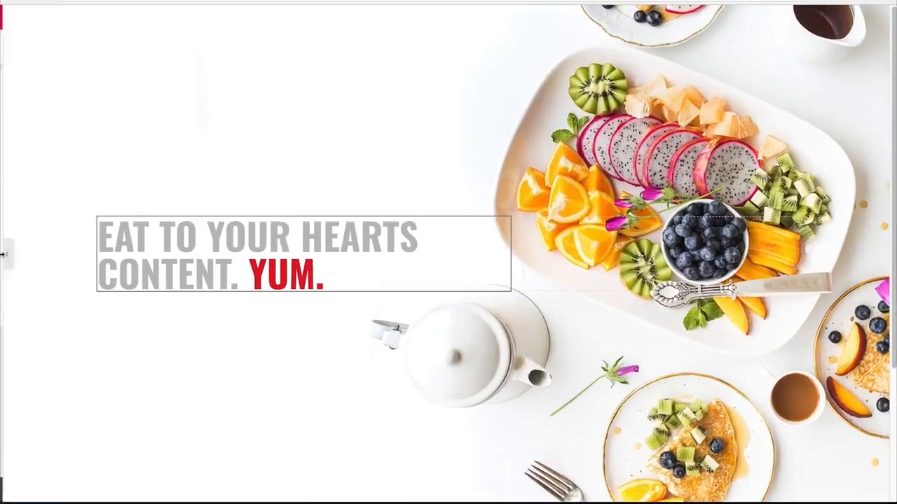
left_click(4, 254)
Step: Add a Button widget below the heading and a Spacer between them with its space set to 20
left_click(174, 17)
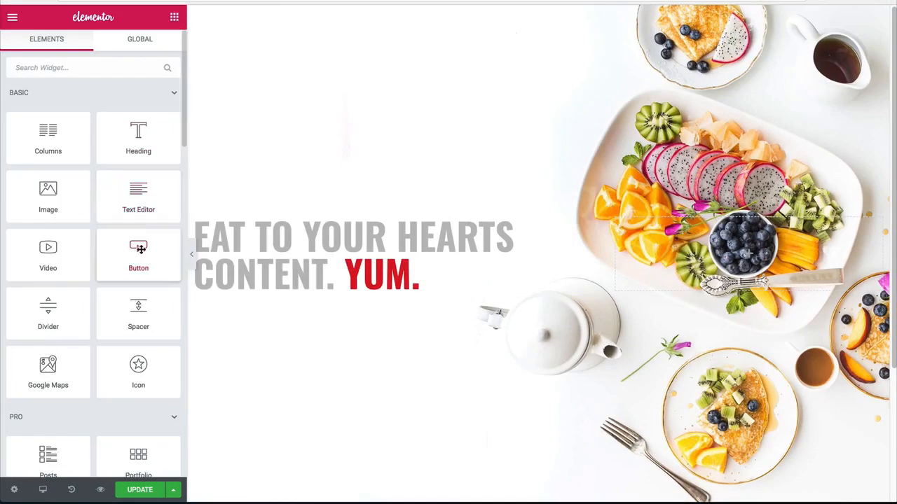
left_click_drag(139, 249, 280, 276)
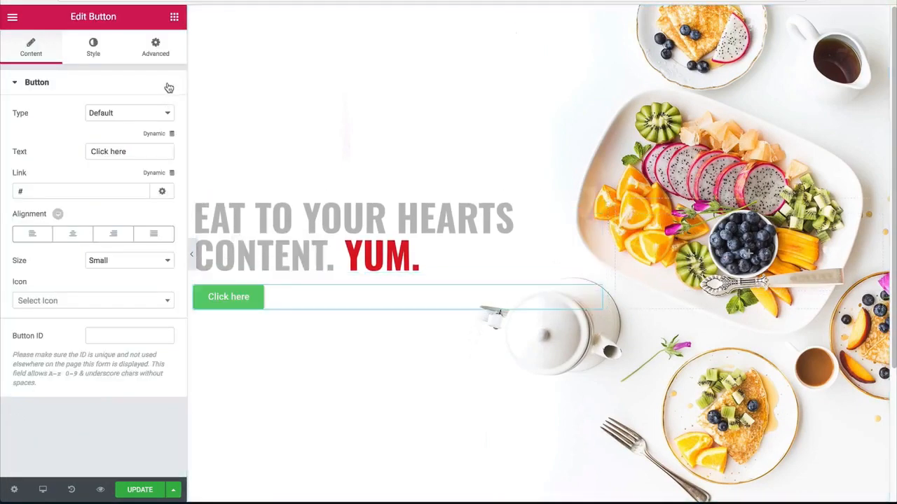
left_click(175, 16)
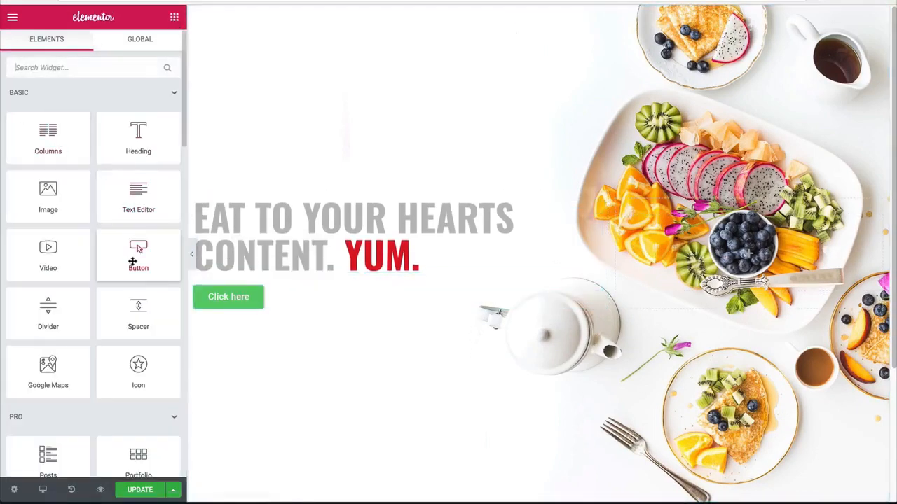
left_click_drag(138, 309, 240, 287)
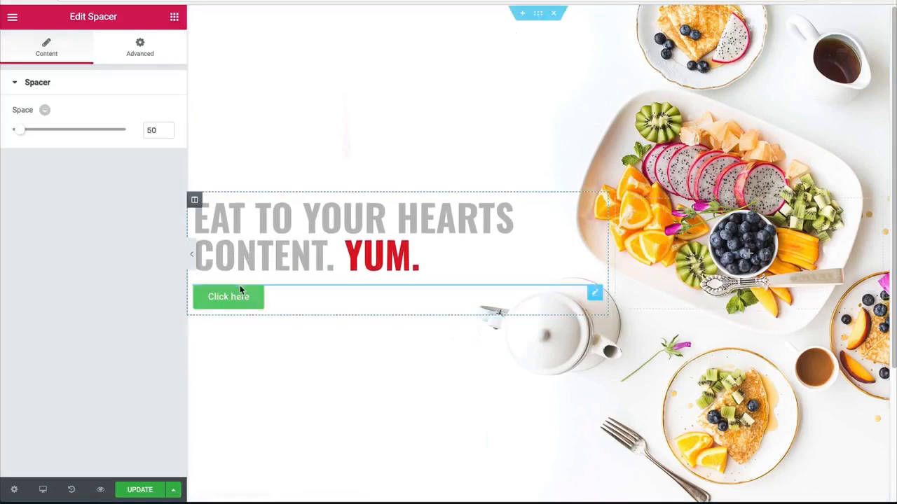
type("2")
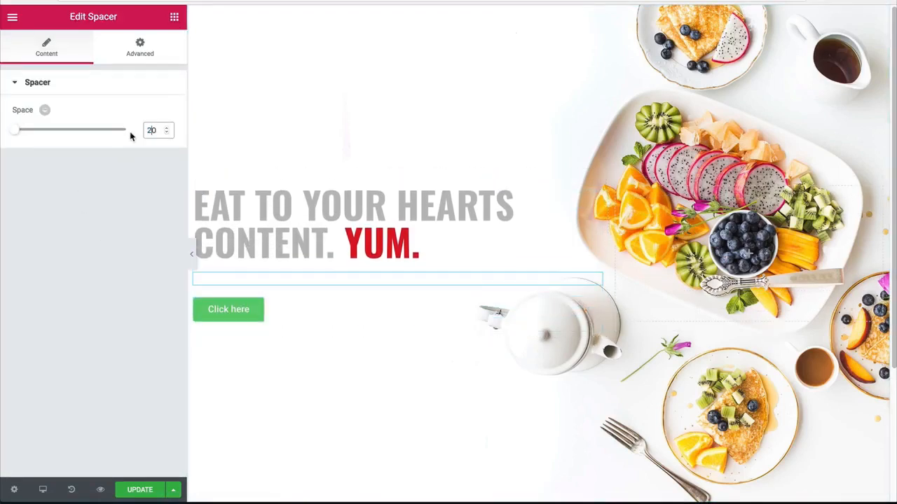
Step: Change the button's text to "reserve now"
left_click(224, 314)
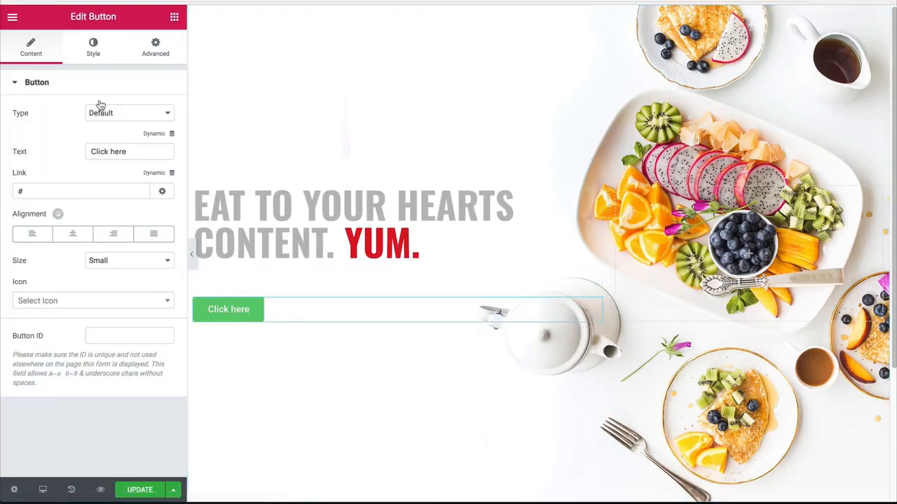
triple_click(114, 153)
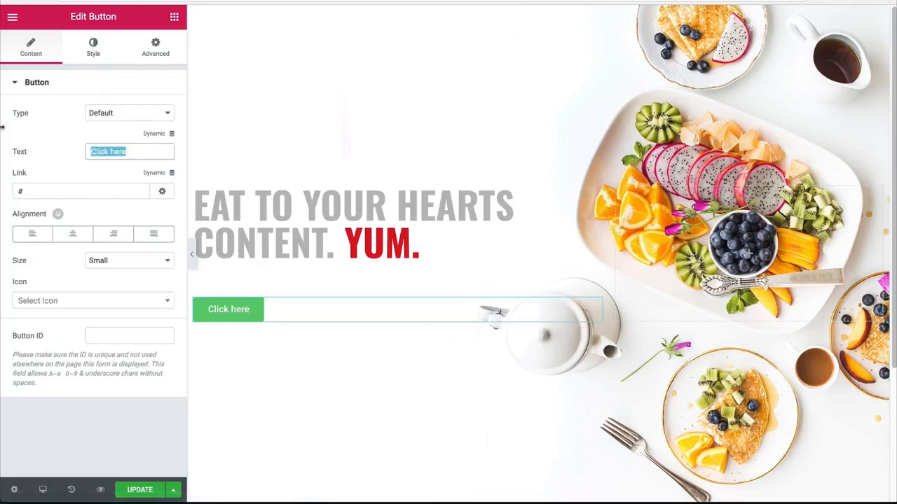
type("reserve now")
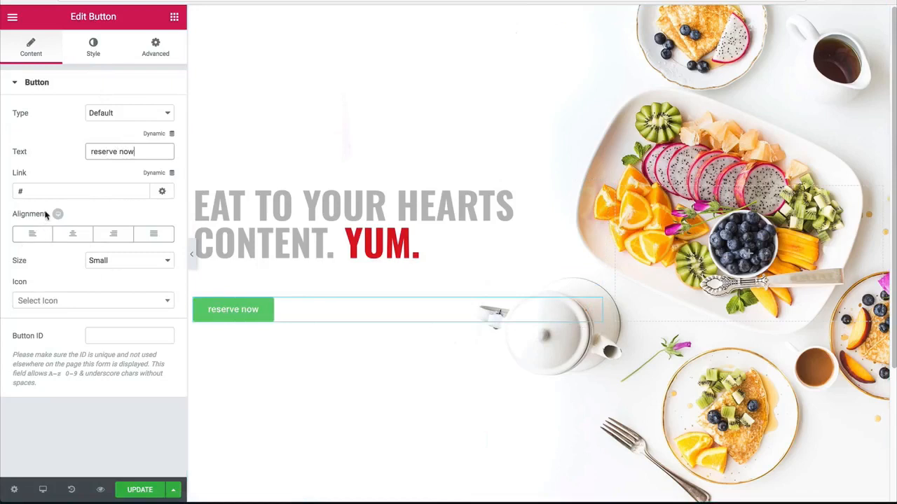
Step: Give the button the angle-double-right icon, positioned After the text with an icon spacing of 10
left_click(47, 305)
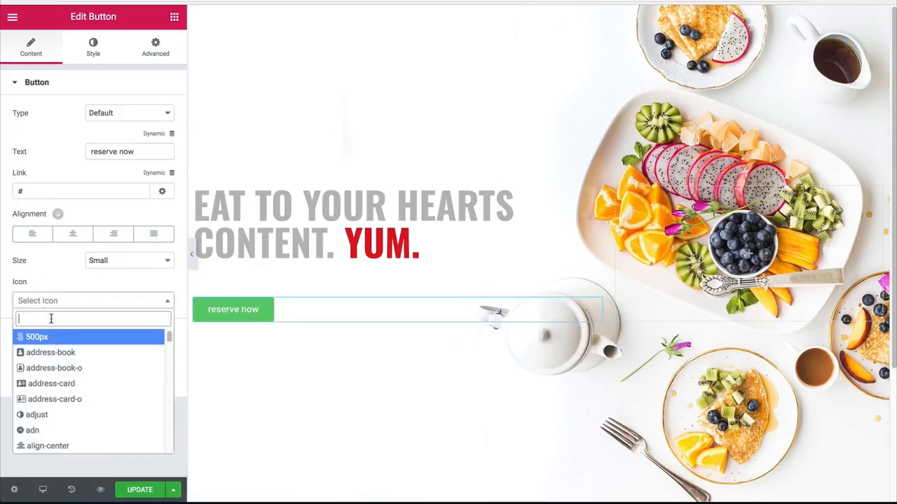
type("double")
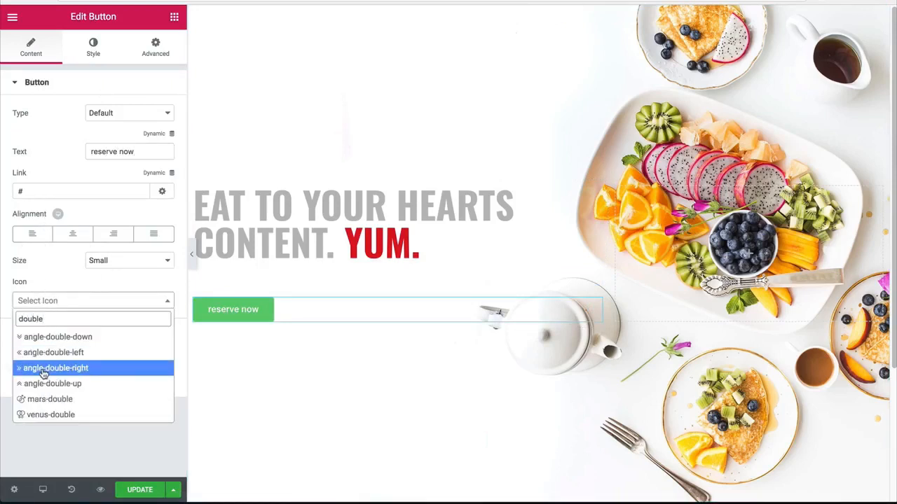
left_click(43, 370)
left_click(108, 329)
left_click(98, 336)
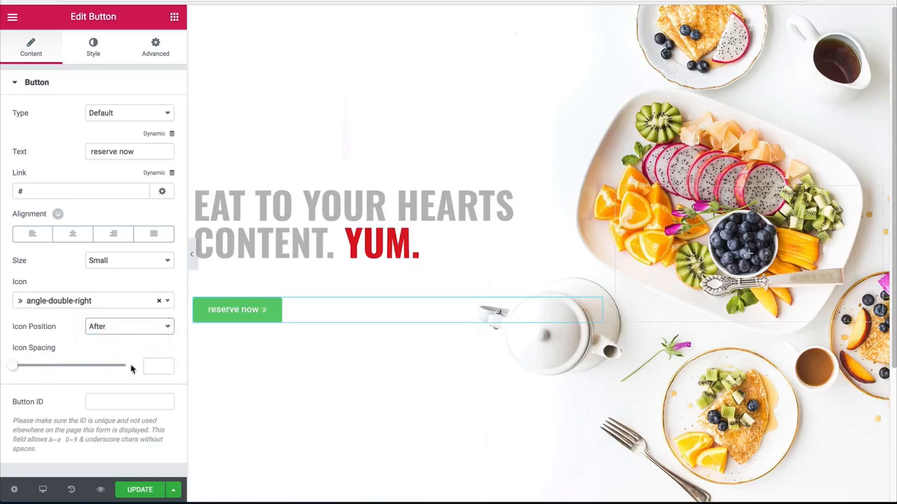
left_click(148, 365)
type("10")
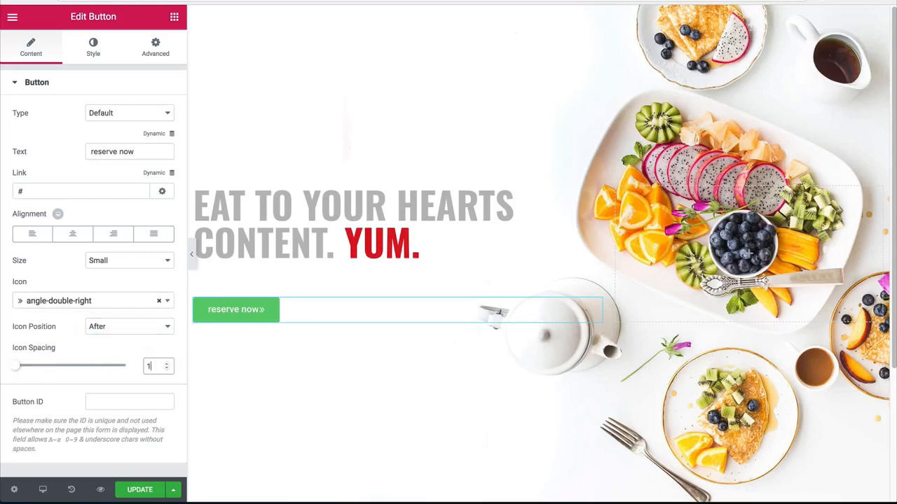
Step: Set the button's normal text color to dark gray #474747
left_click(93, 47)
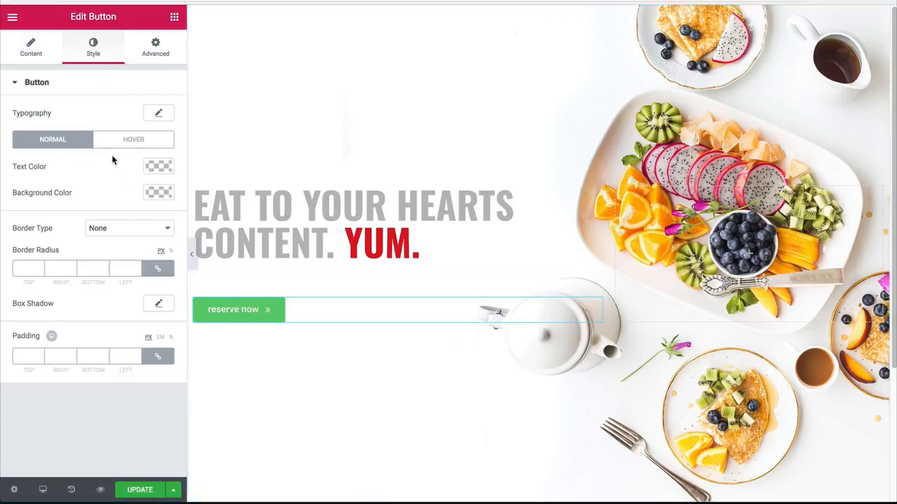
left_click(160, 168)
left_click_drag(31, 275, 12, 270)
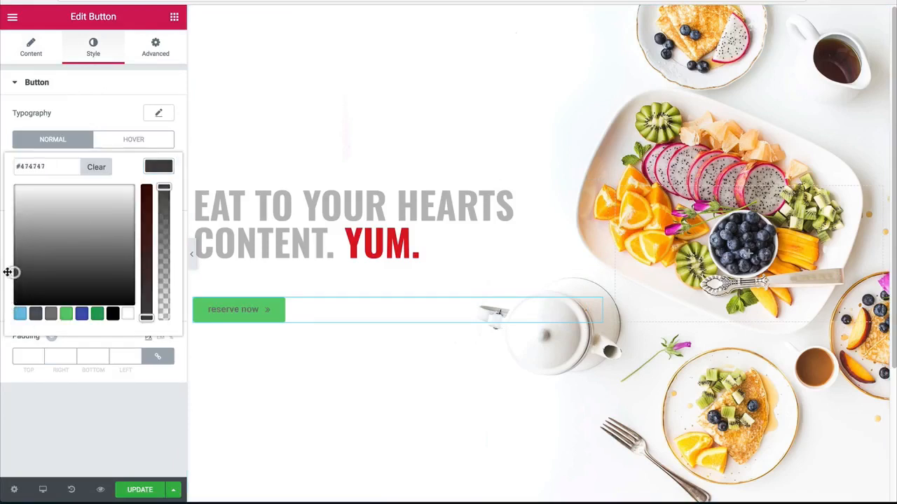
Step: Copy the red color code dd1021 from the heading's span and apply it as the button's text color
left_click(315, 224)
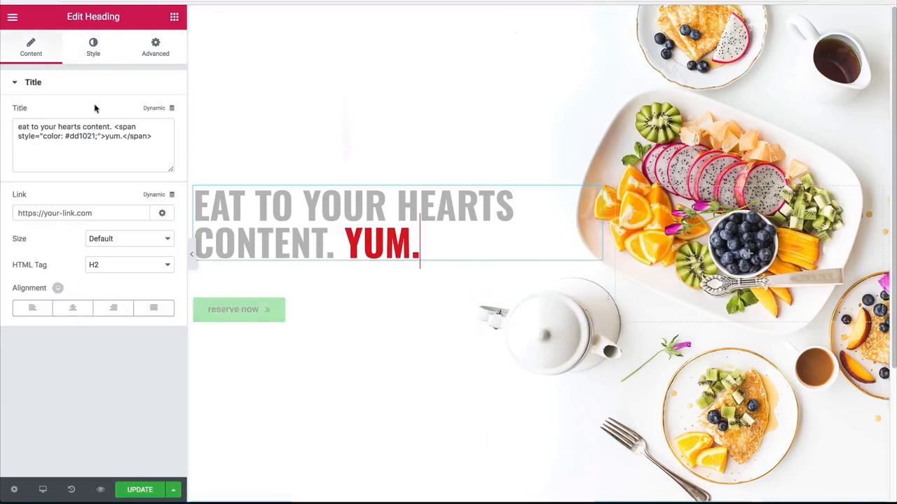
double_click(86, 136)
key("ctrl+c")
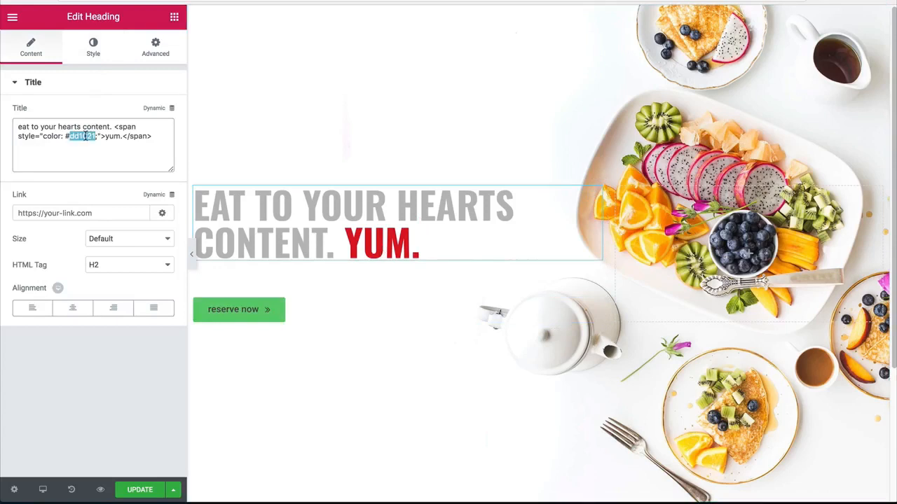
left_click(269, 309)
left_click(89, 60)
left_click(159, 166)
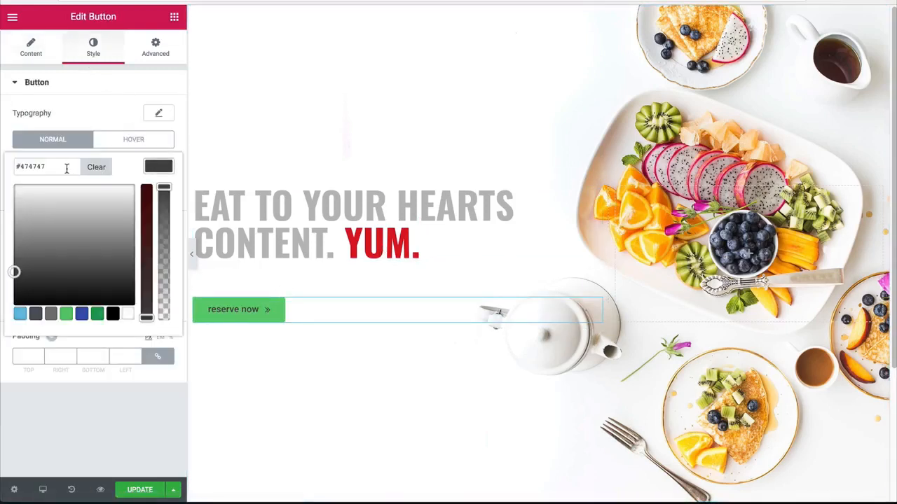
key("ctrl+a")
key("ctrl+v")
left_click(158, 167)
Step: Make the button's background color fully transparent
left_click(159, 192)
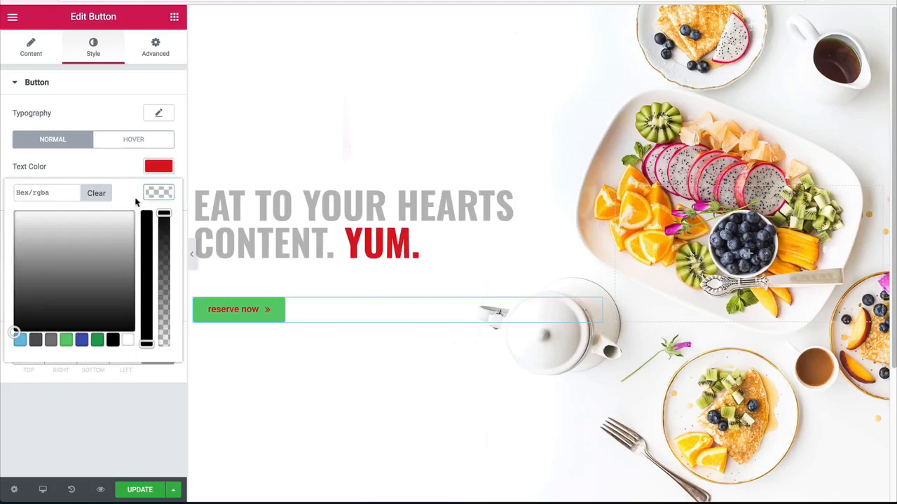
left_click_drag(165, 228, 164, 344)
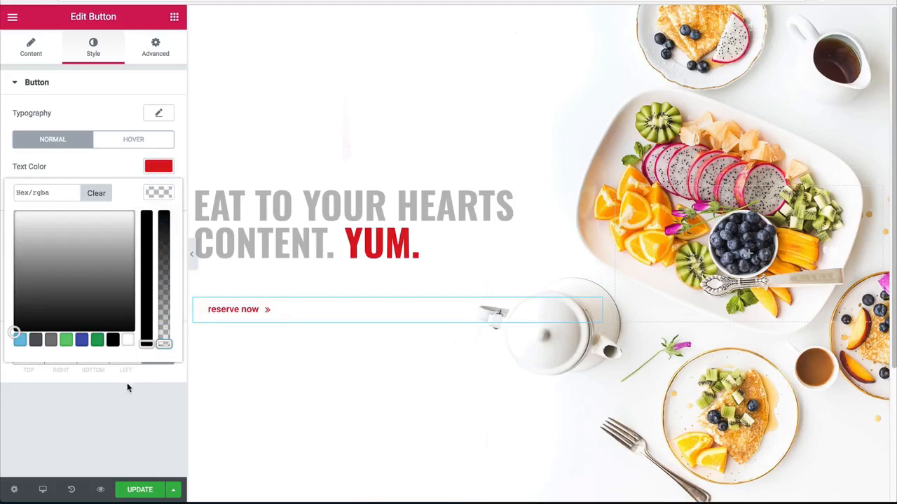
left_click(127, 388)
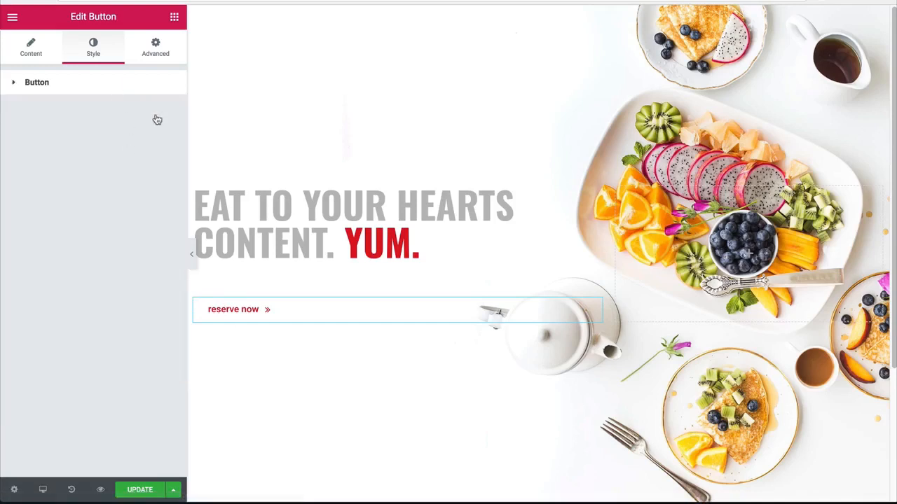
left_click(150, 89)
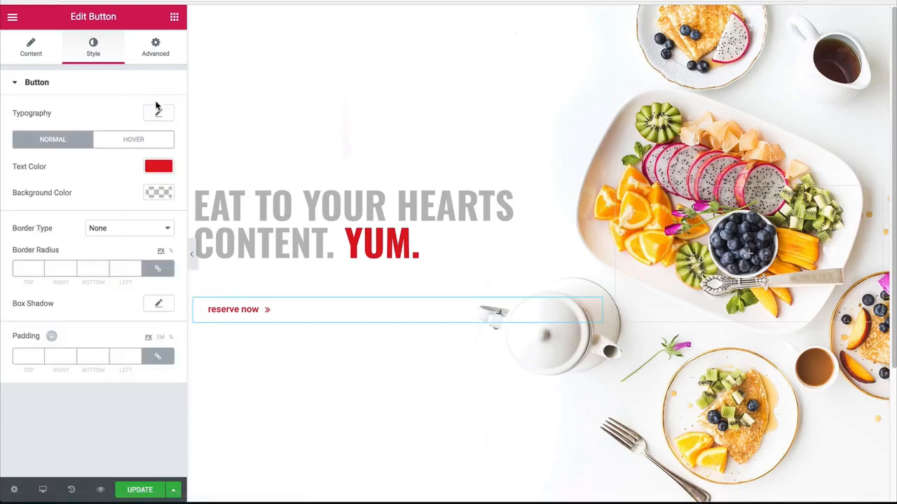
Step: Set the button's font family to Oswald and its weight to 800
left_click(157, 116)
left_click(112, 147)
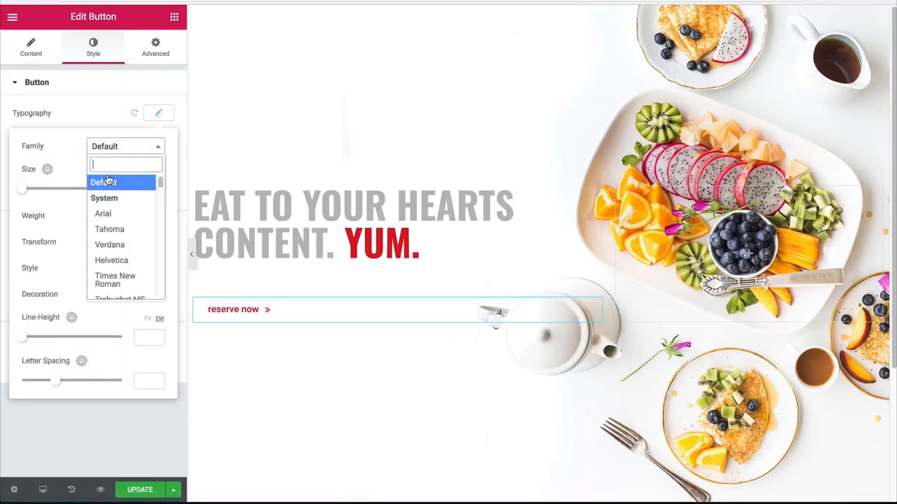
type("oswal")
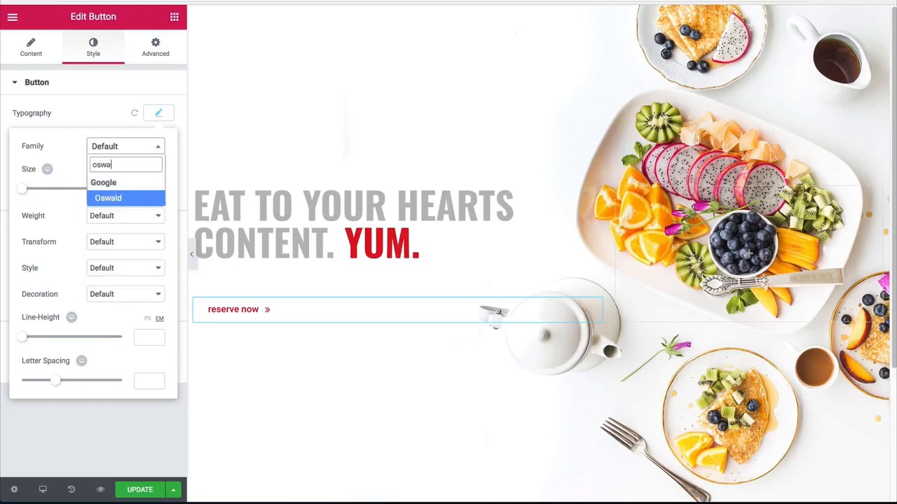
key("Return")
left_click(100, 222)
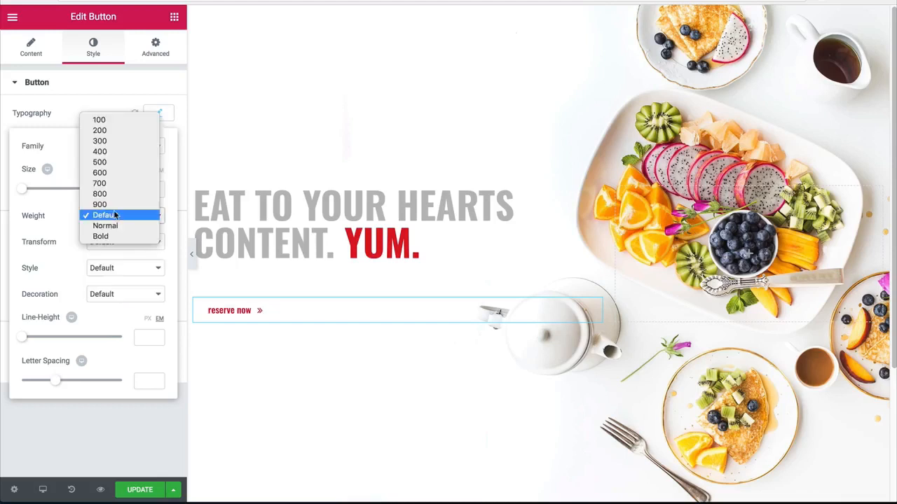
left_click(102, 194)
Step: Set the button's text transform to Uppercase and its font size to 28 px
left_click(114, 242)
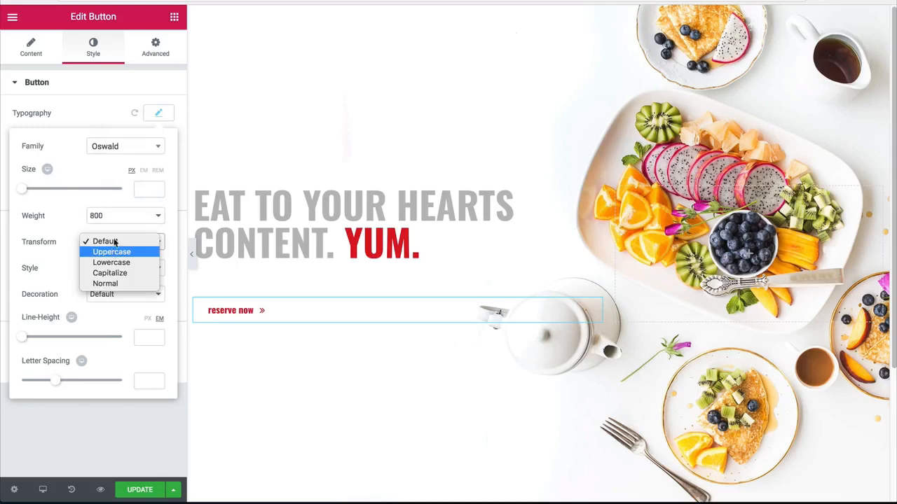
left_click(112, 251)
left_click(145, 189)
type("28")
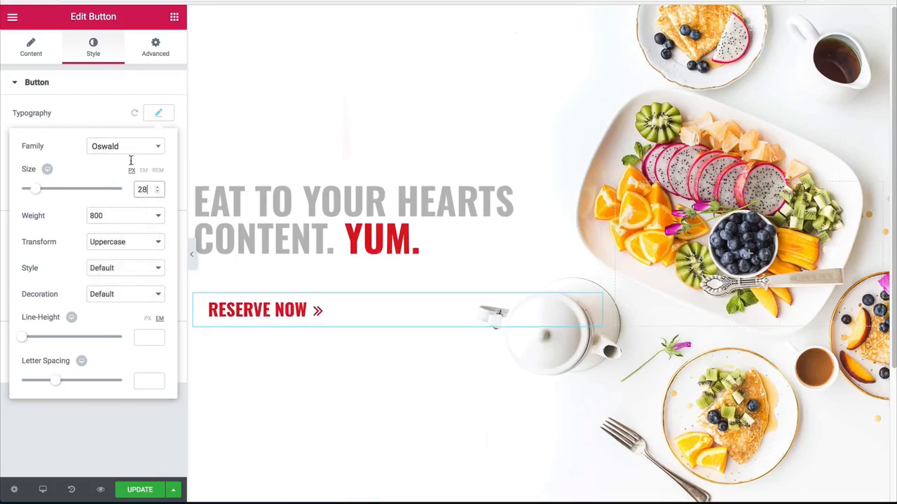
left_click(159, 113)
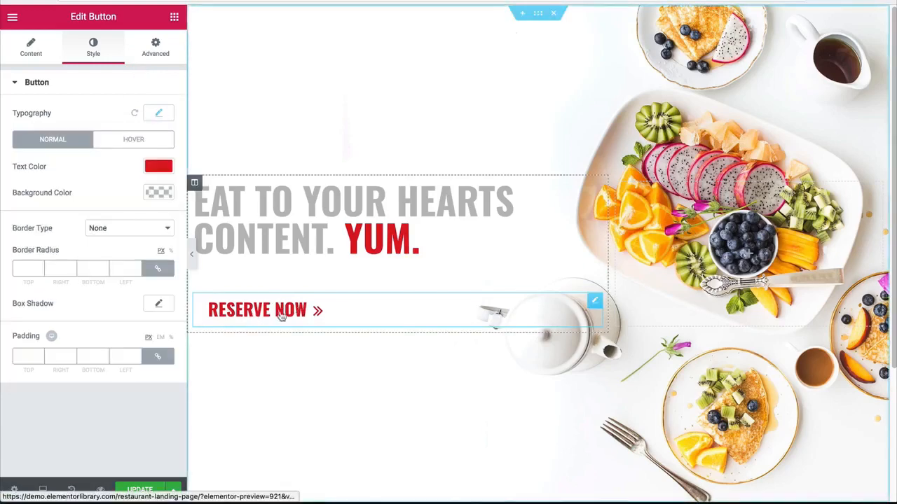
Step: Set the reserve button's padding to 0 px on all sides and preview its alignment with the heading
left_click(191, 254)
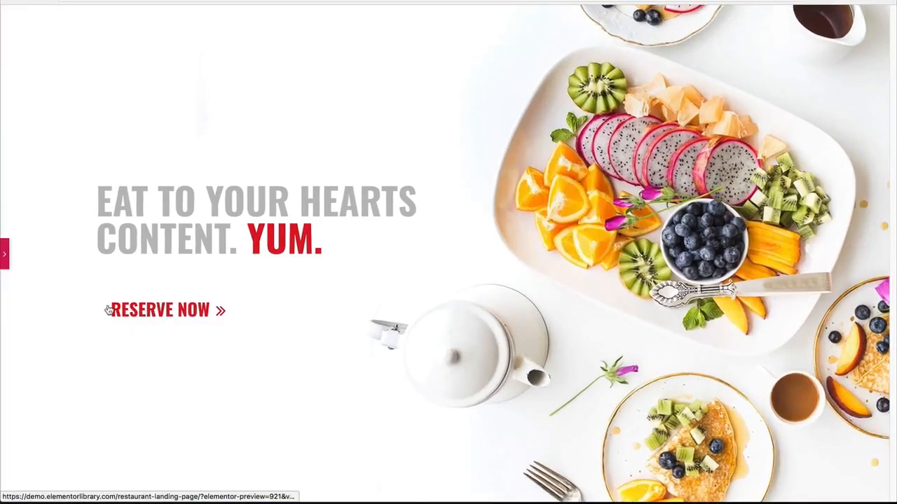
left_click(5, 255)
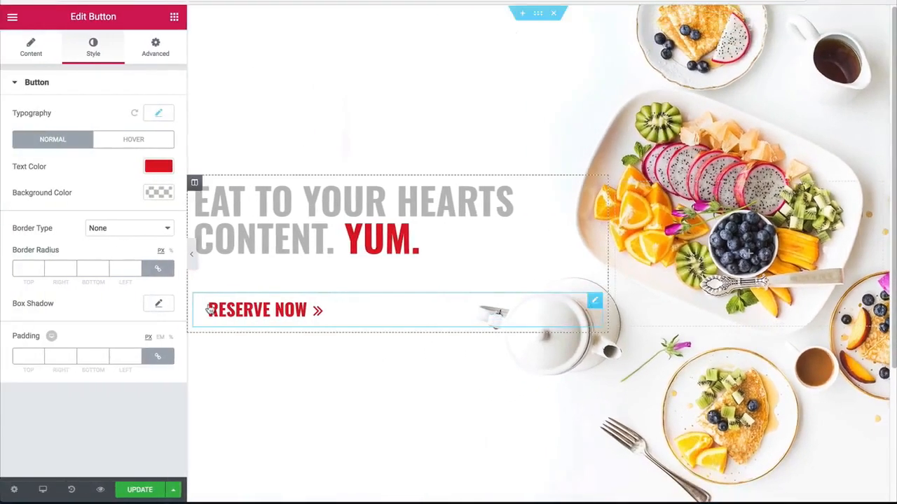
left_click(193, 258)
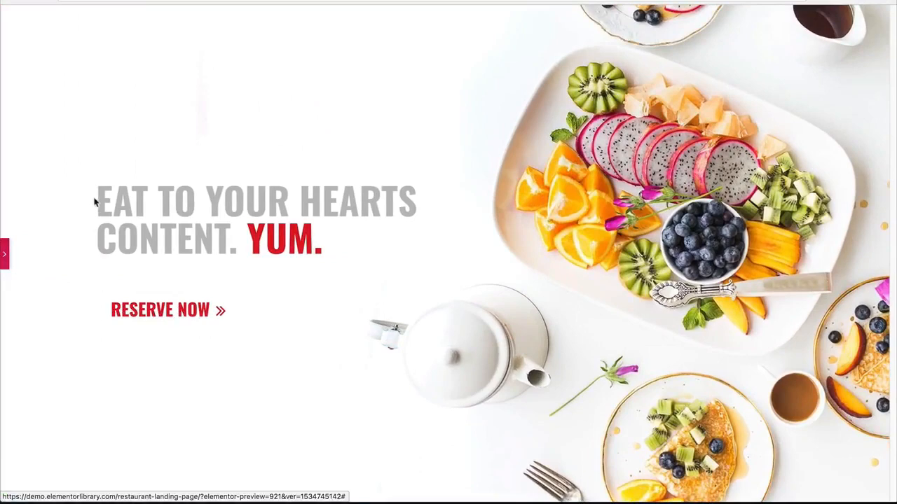
left_click(7, 255)
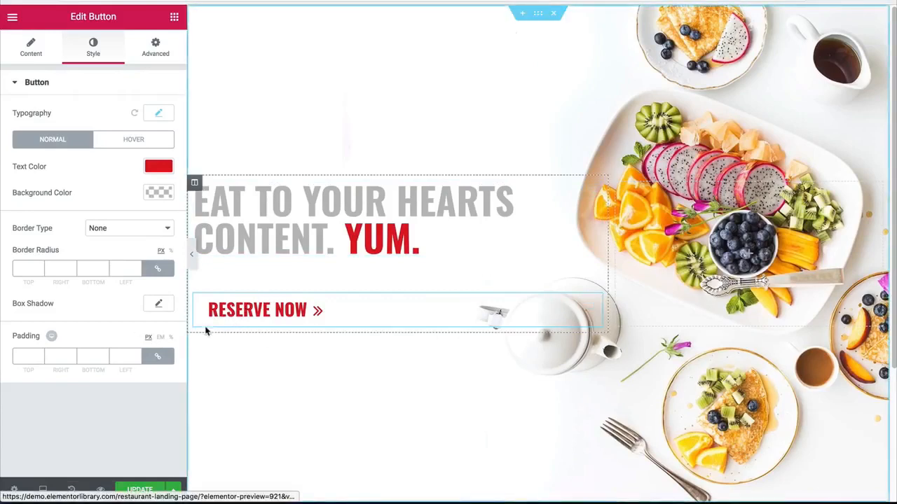
left_click(158, 359)
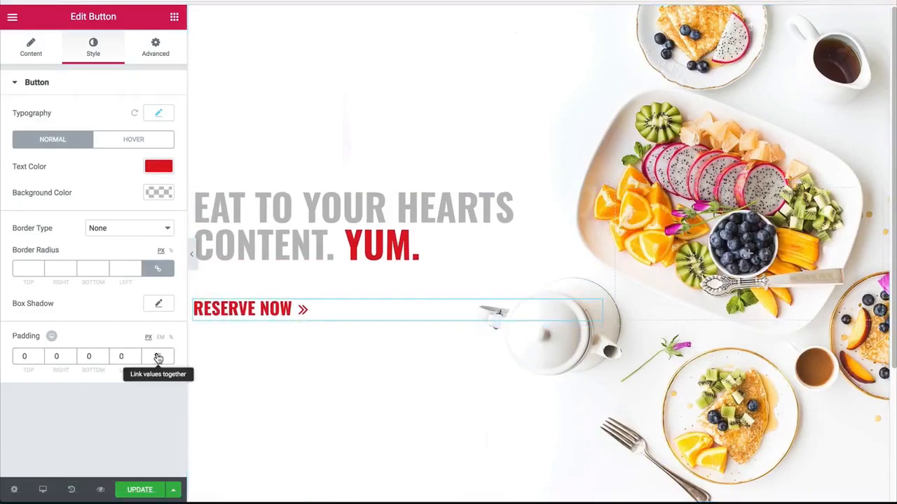
left_click(158, 358)
double_click(122, 357)
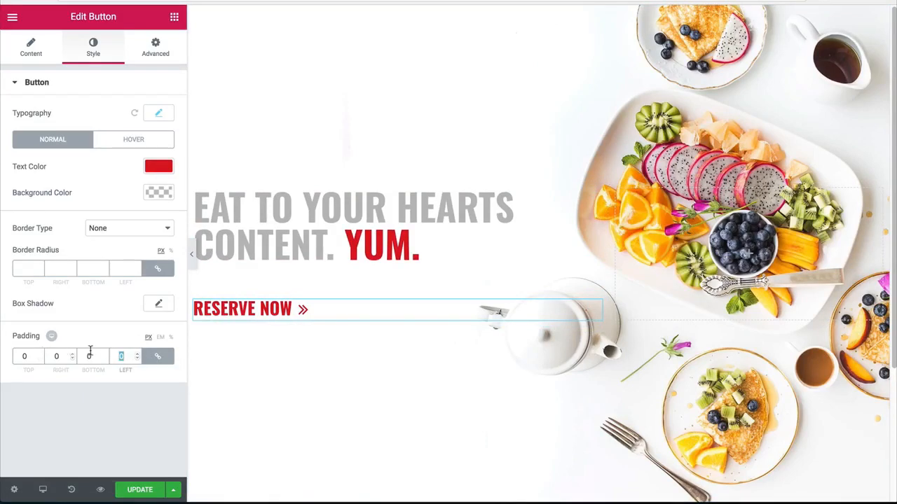
left_click(118, 375)
double_click(128, 356)
left_click(190, 254)
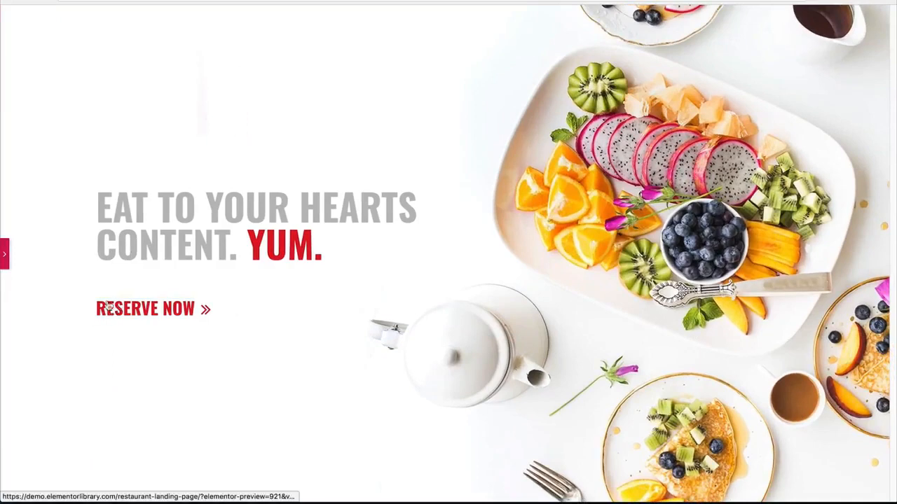
left_click(4, 253)
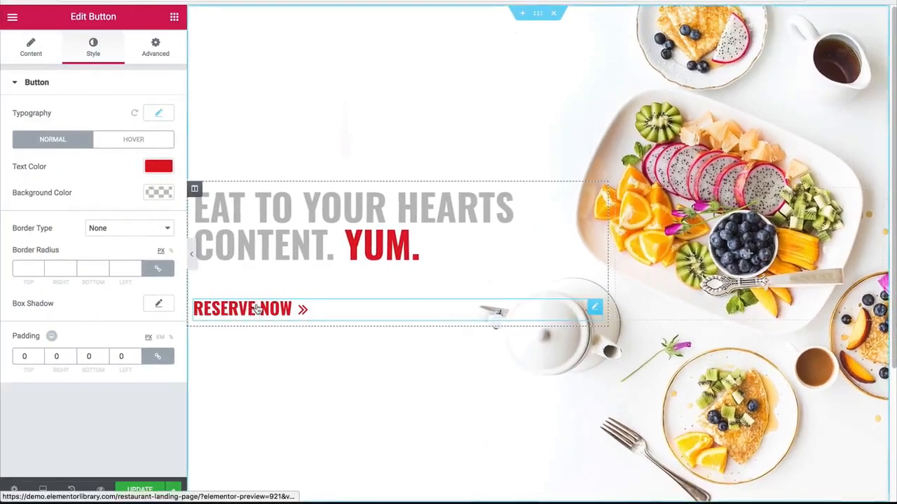
Step: Insert the opening tag <span style="border-bottom: 5px solid #dd1021;"> before the text "reserve now" in the button
left_click(54, 48)
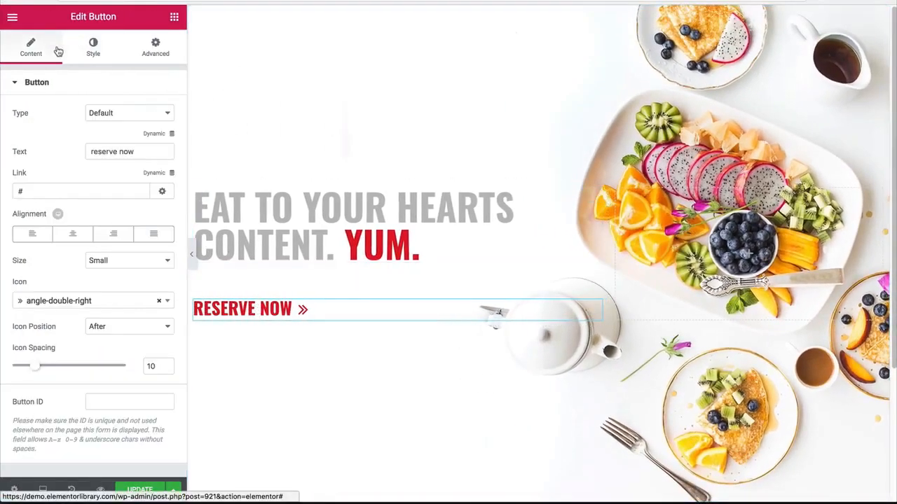
left_click(90, 151)
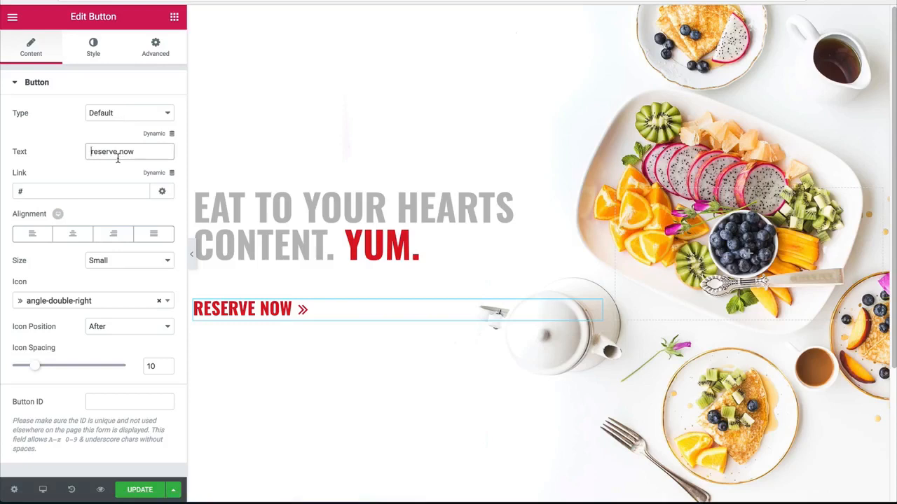
type("<")
key("BackSpace")
type("<span style")
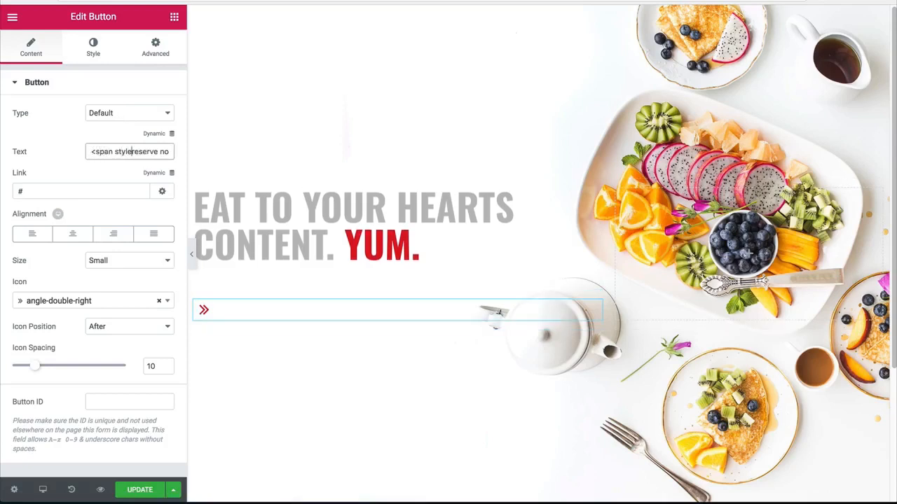
type("=")
type("\"")
type("border-b")
type("ottom")
type(": 5px ")
type("solid reserv")
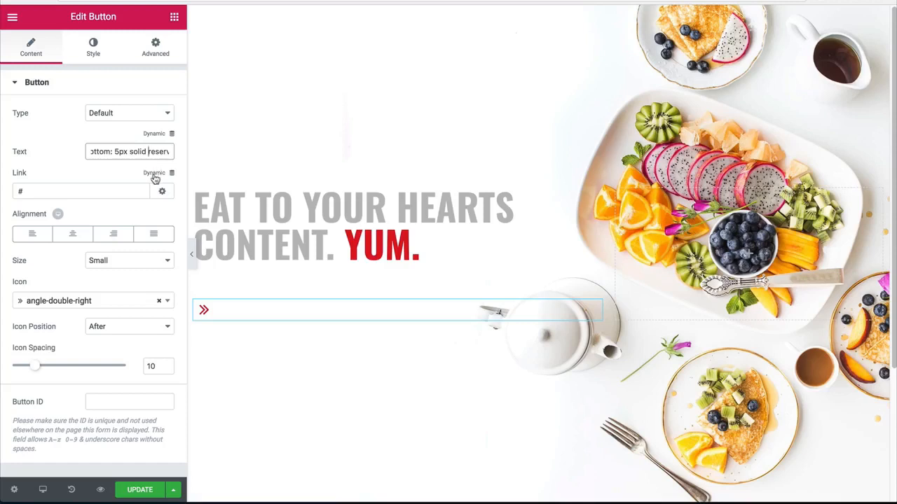
type("#dd1021")
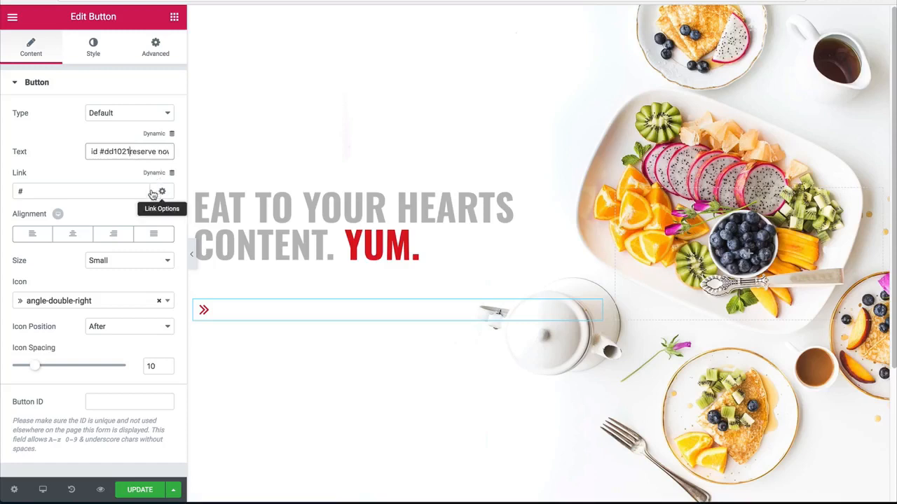
type(";\">")
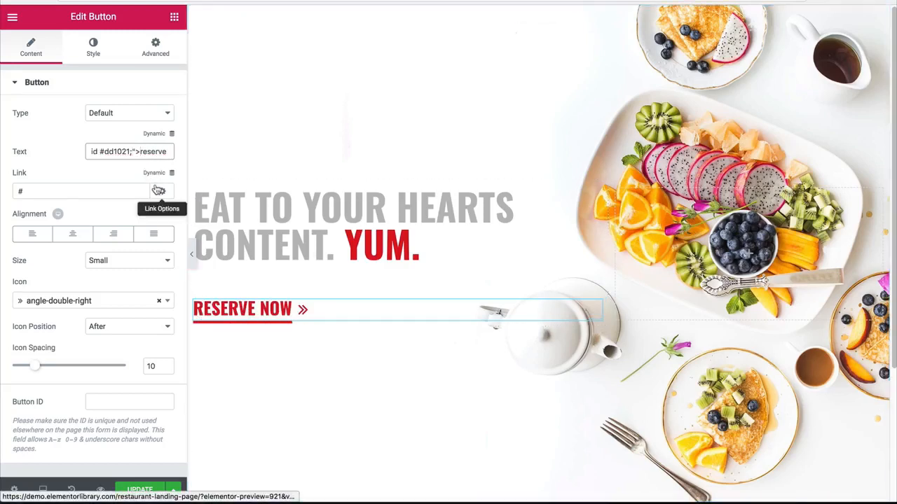
Step: Insert a closing </span> tag after the word "reserve" in the button text
left_click_drag(156, 152, 142, 151)
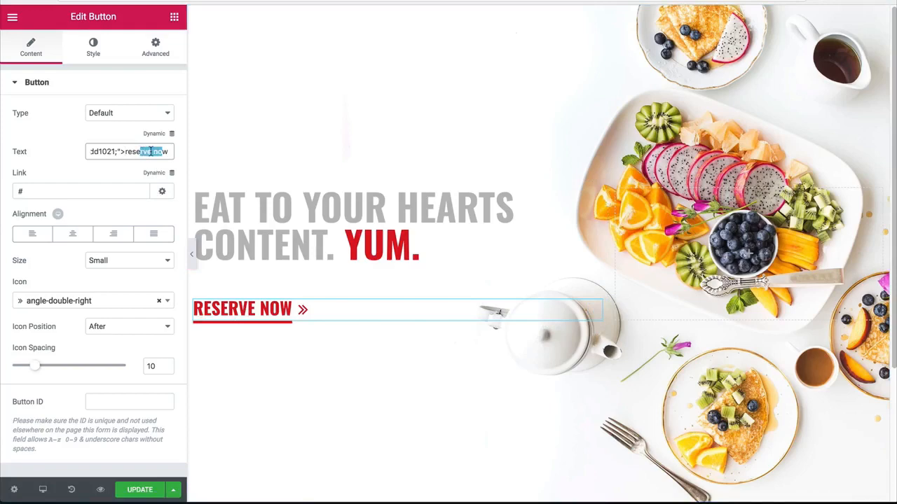
left_click(151, 152)
type("</span>")
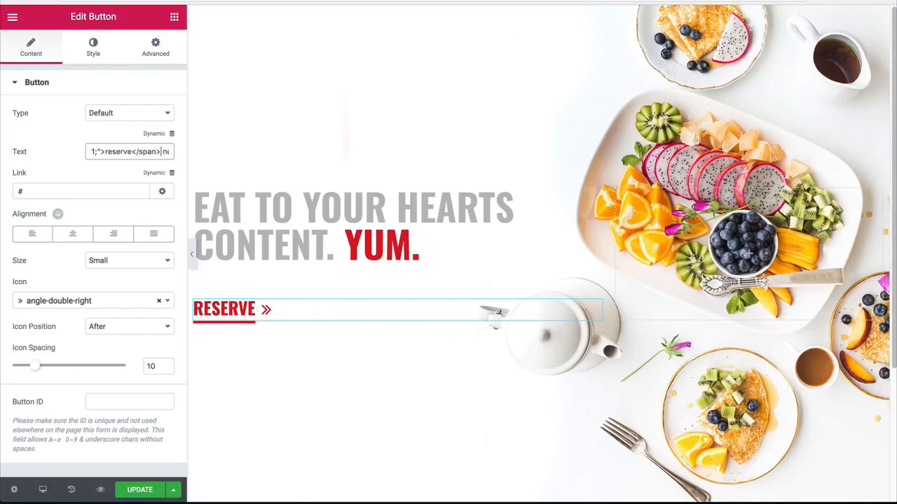
Step: Save the page and preview the hero section without the editing panel
left_click(191, 250)
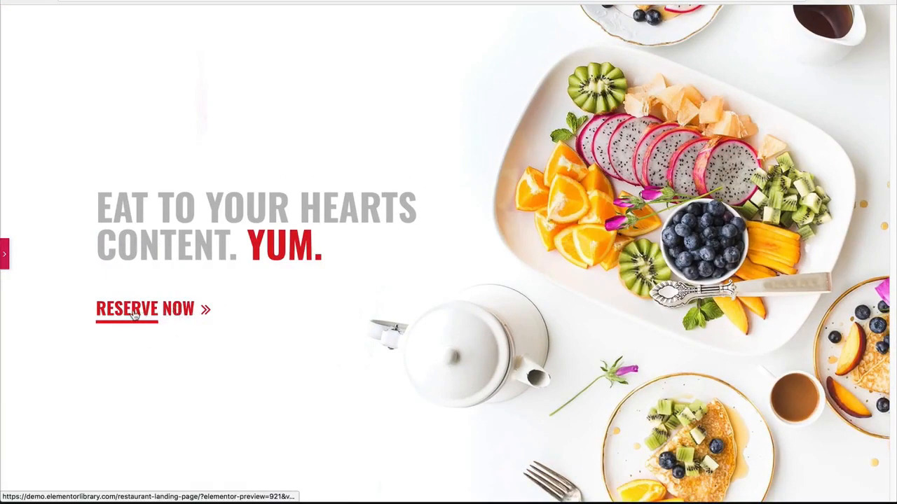
left_click(5, 254)
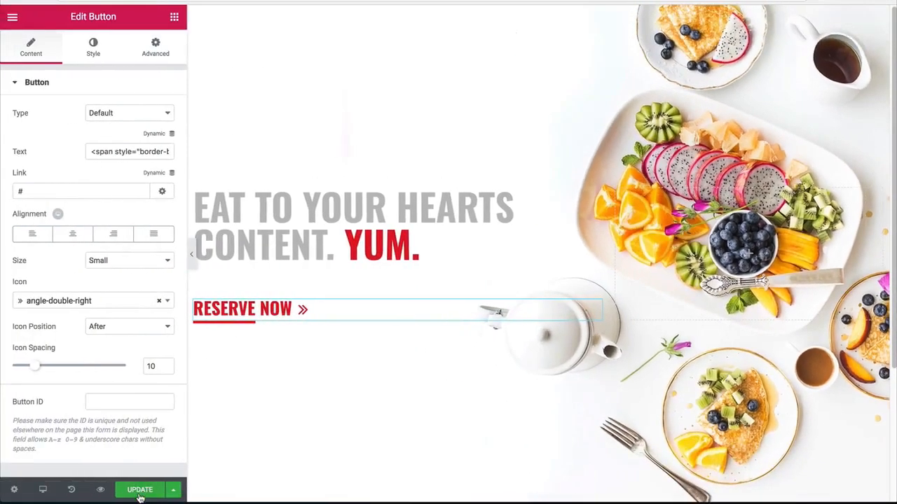
left_click(192, 254)
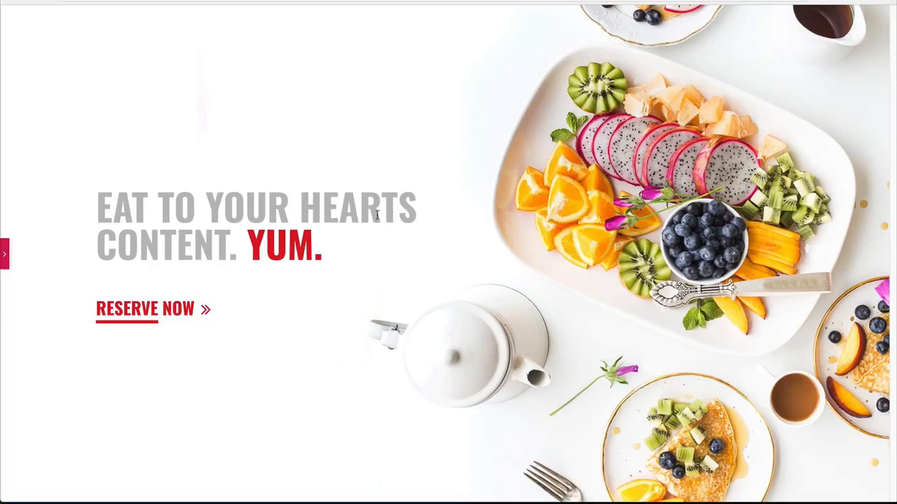
left_click(3, 253)
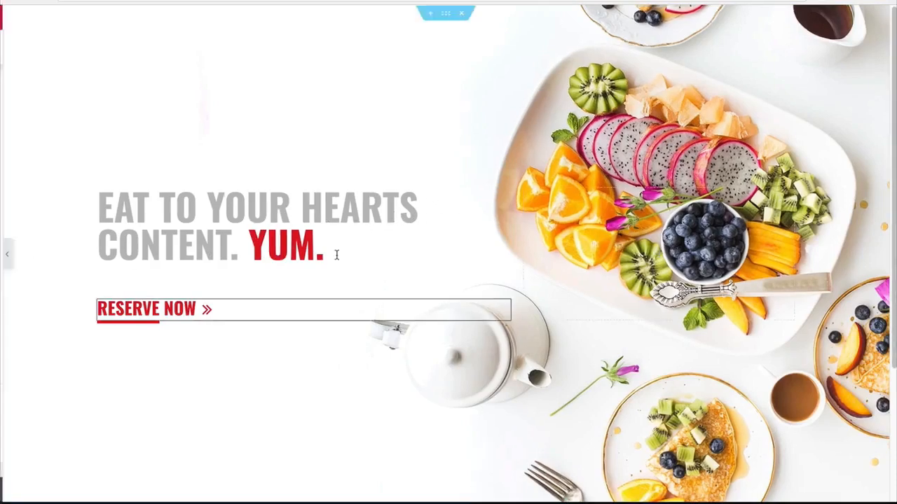
Step: Add a new single-column section below the hero section
scroll(466, 314, "down", 3)
left_click(523, 405)
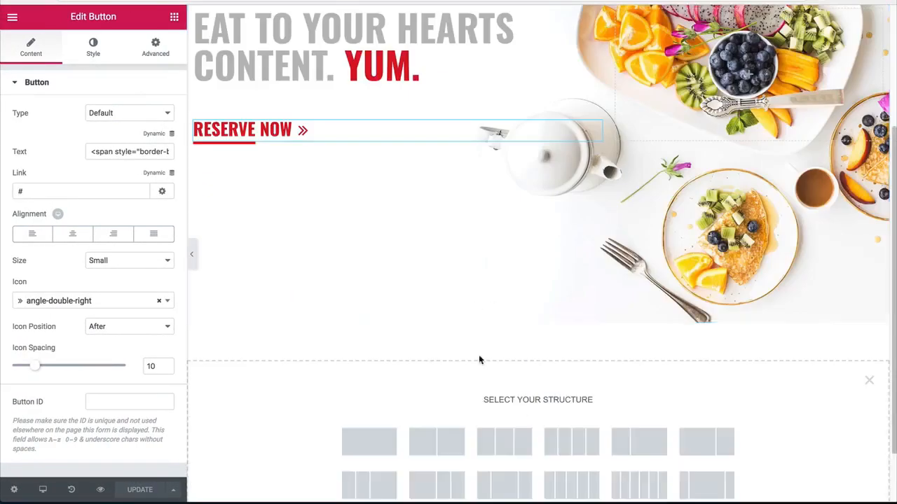
scroll(478, 356, "down", 1)
left_click(370, 372)
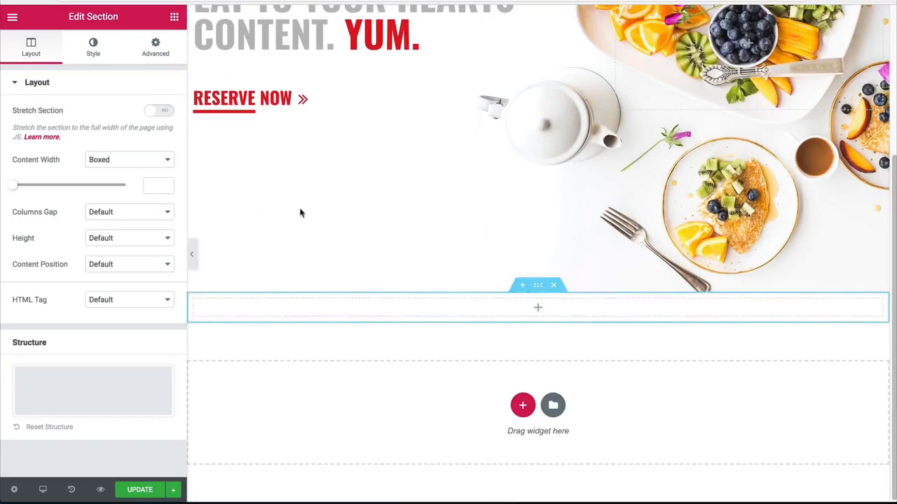
Step: Set the new section's top and bottom margins to 80 px
left_click(156, 48)
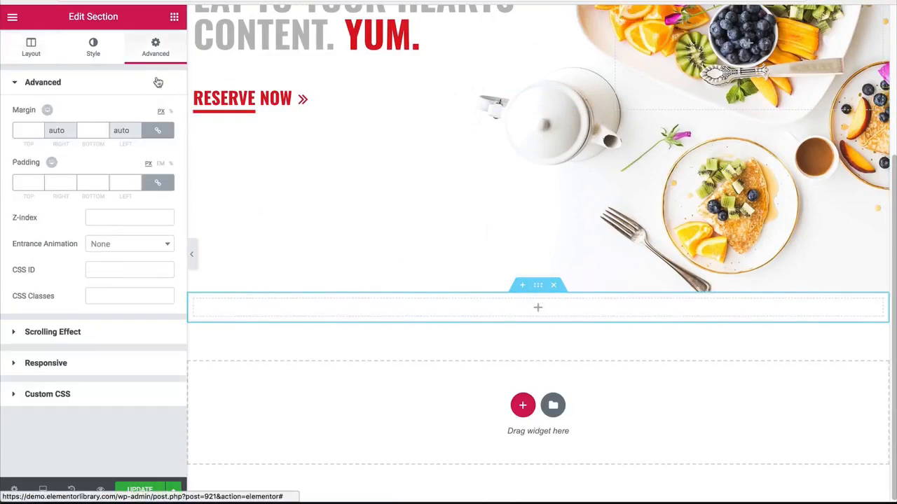
left_click(92, 130)
type("80")
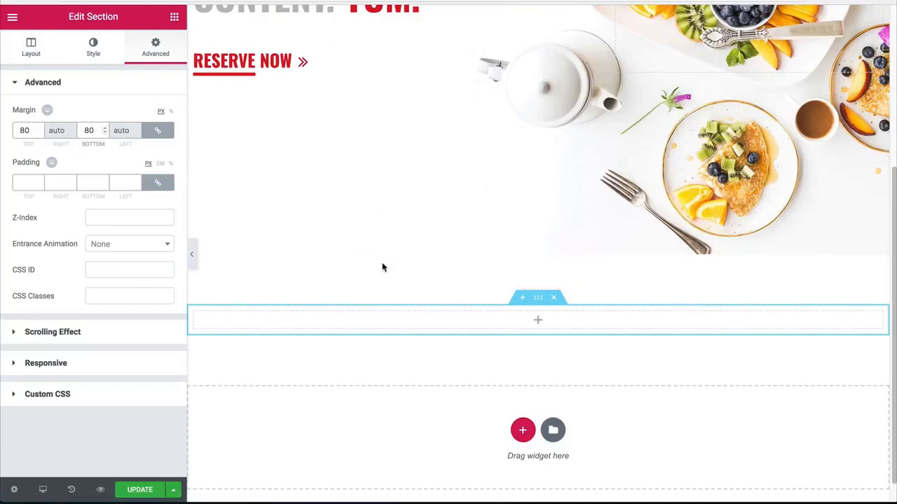
scroll(546, 265, "down", 1)
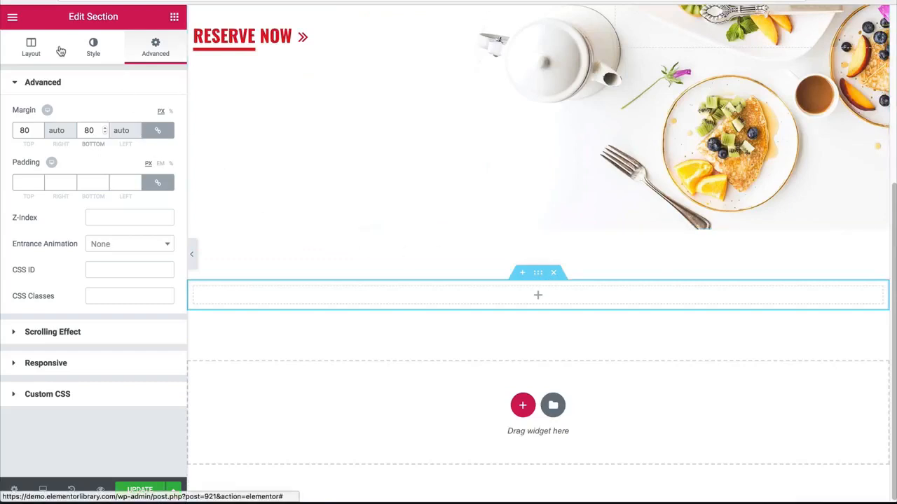
Step: Insert a Columns element in the new section and expand it to three columns
left_click(173, 16)
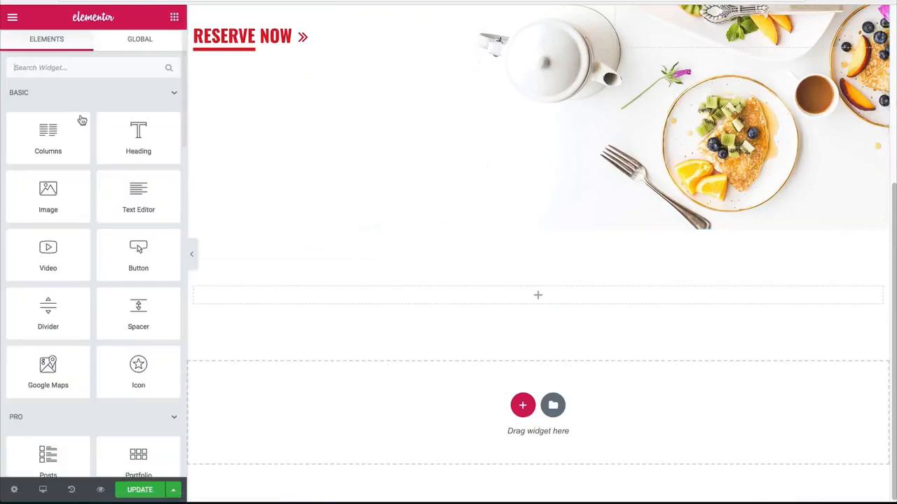
left_click_drag(57, 125, 462, 295)
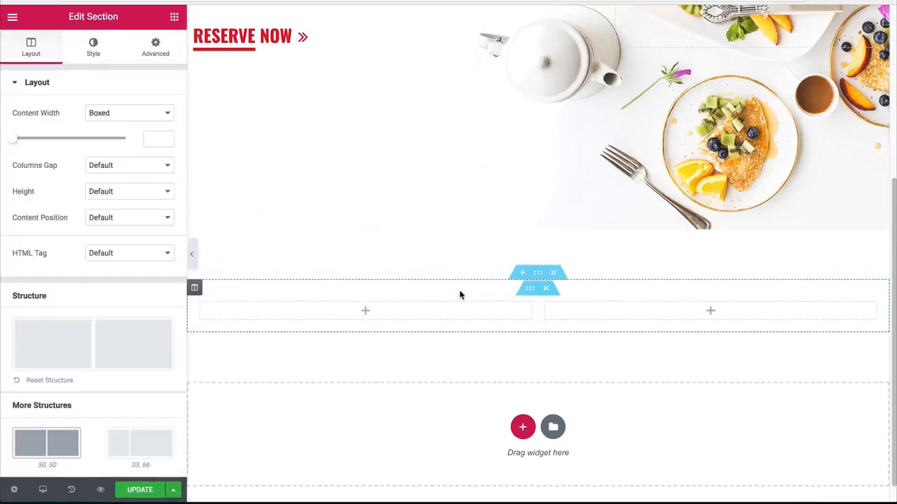
scroll(441, 298, "down", 1)
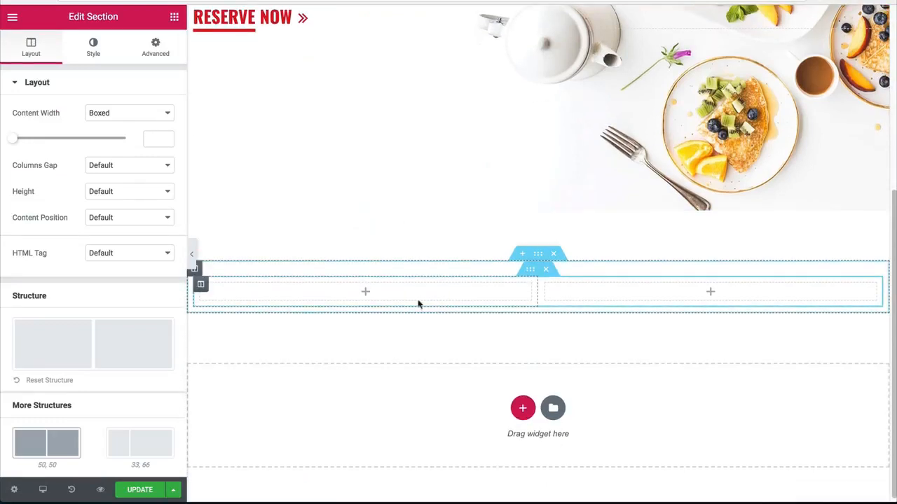
right_click(200, 293)
left_click(236, 318)
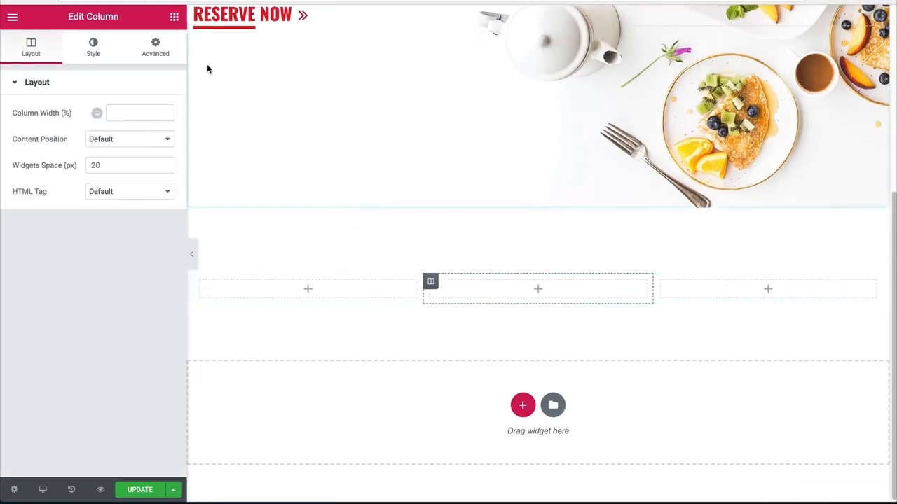
Step: Place an Image Box widget in the first of the three columns and set its image width to 100
left_click(173, 16)
scroll(88, 256, "down", 12)
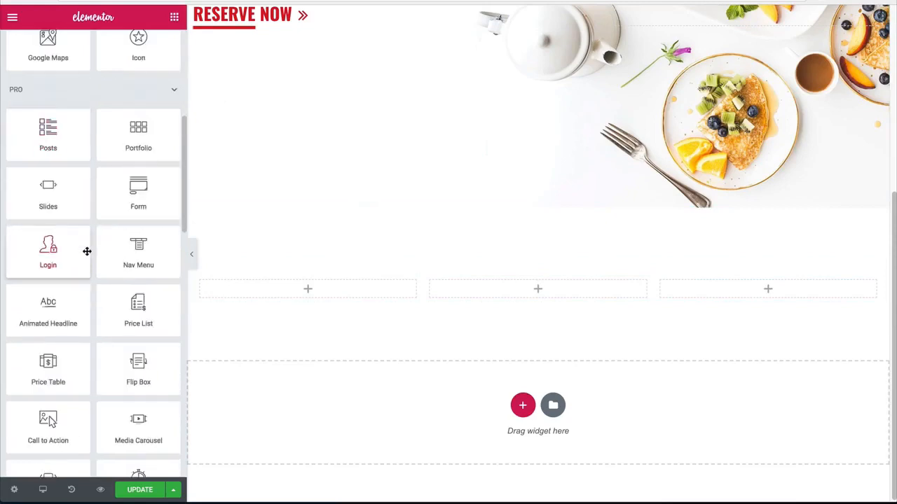
left_click_drag(44, 340, 286, 287)
left_click(93, 46)
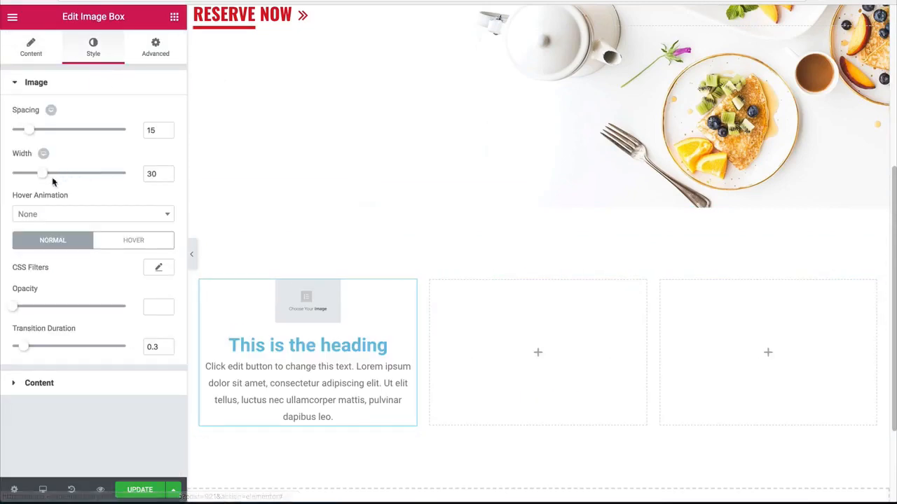
left_click_drag(44, 174, 161, 177)
scroll(200, 197, "down", 2)
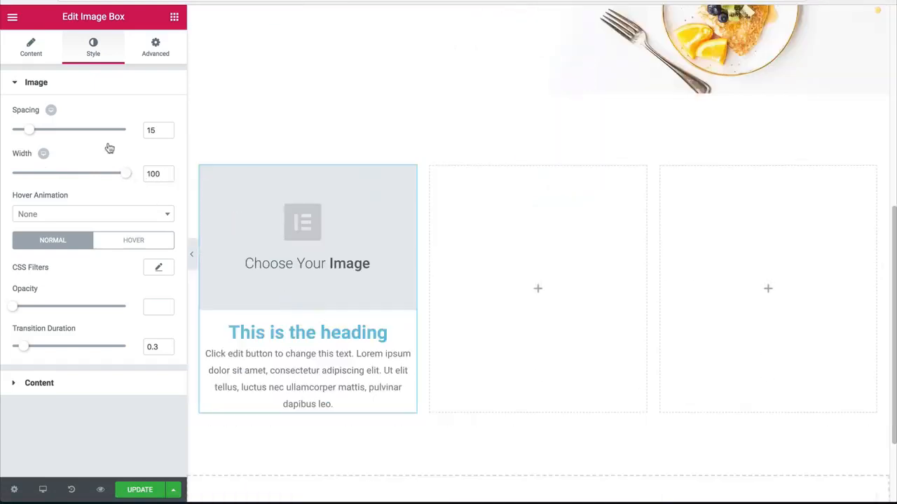
Step: Clear the placeholder title of the image box
left_click(32, 48)
left_click(149, 362)
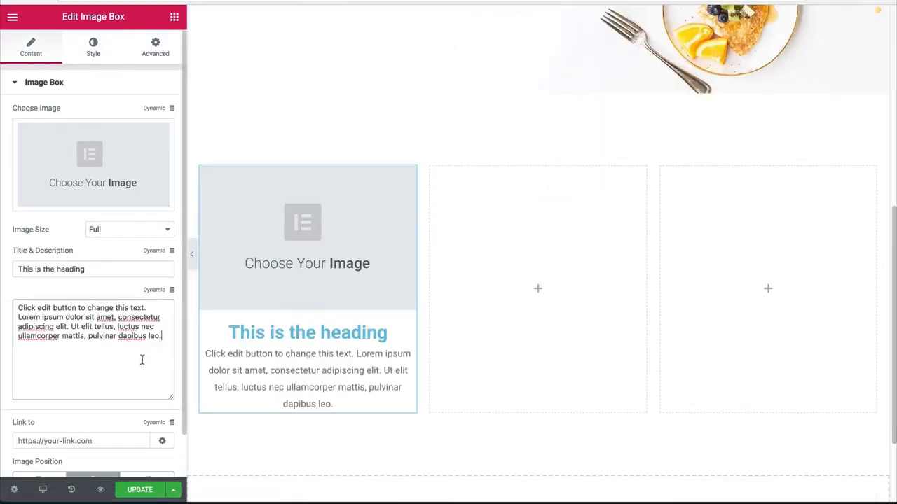
left_click_drag(90, 269, 15, 269)
key("BackSpace")
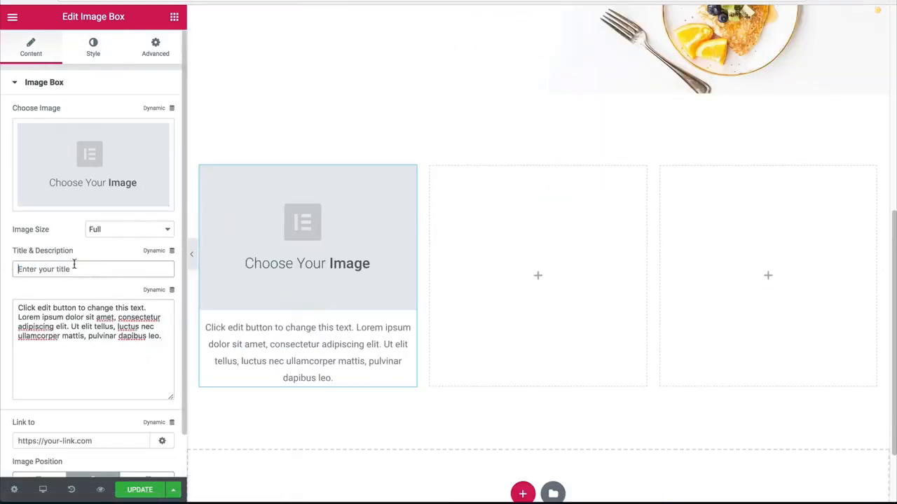
scroll(413, 220, "up", 5)
scroll(400, 227, "down", 1)
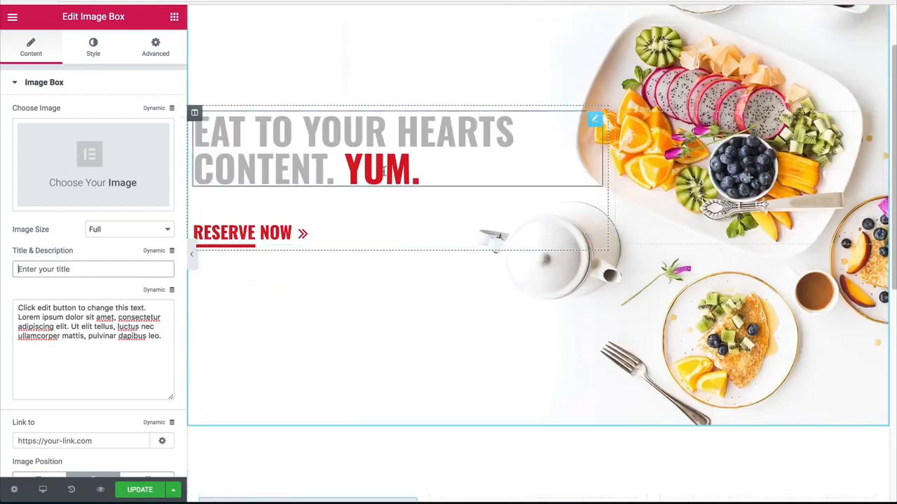
left_click(384, 166)
left_click_drag(158, 136, 115, 128)
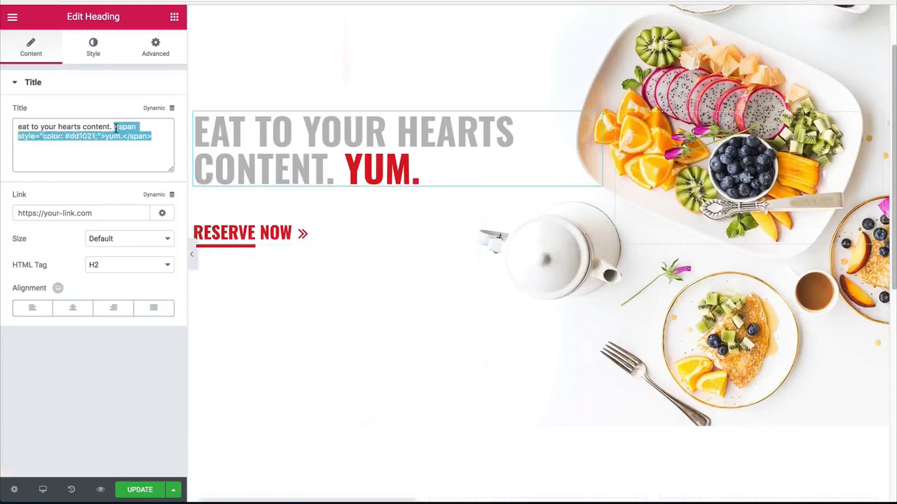
scroll(330, 220, "down", 6)
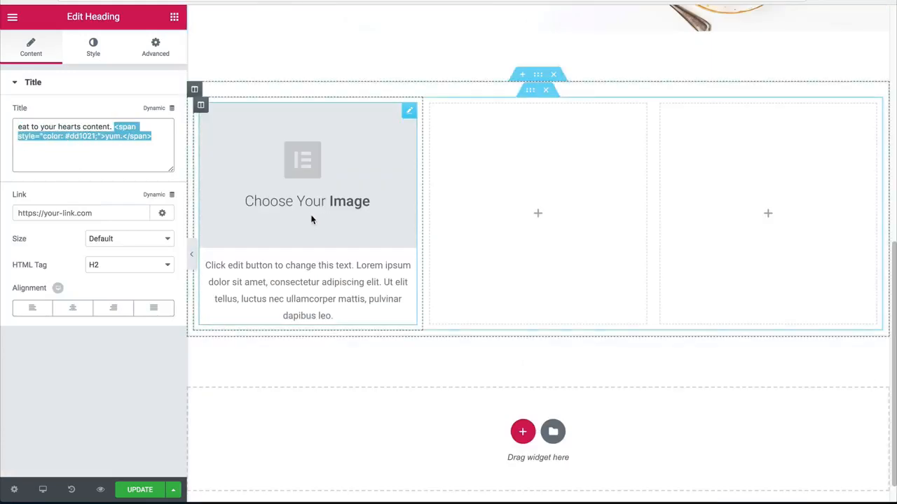
scroll(274, 254, "up", 4)
scroll(273, 255, "up", 3)
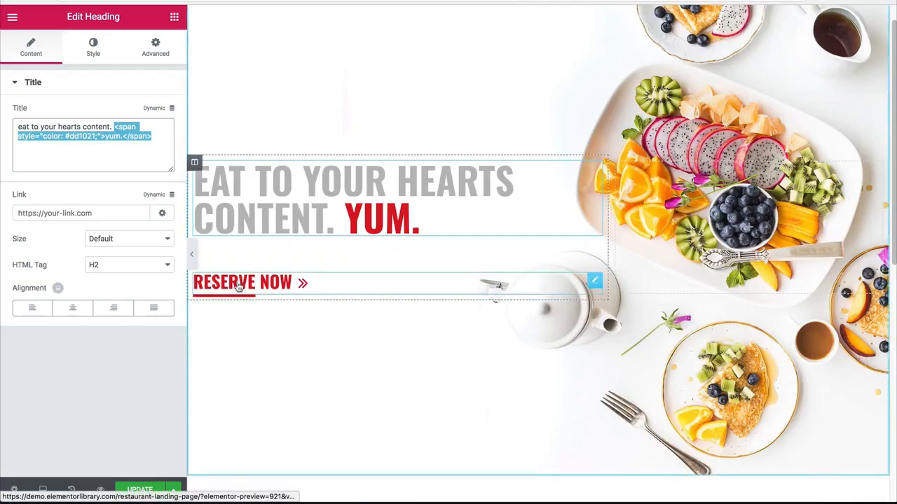
Step: Replace the image box's placeholder description with the border-bottom span code copied from the Reserve Now button's text
left_click(257, 287)
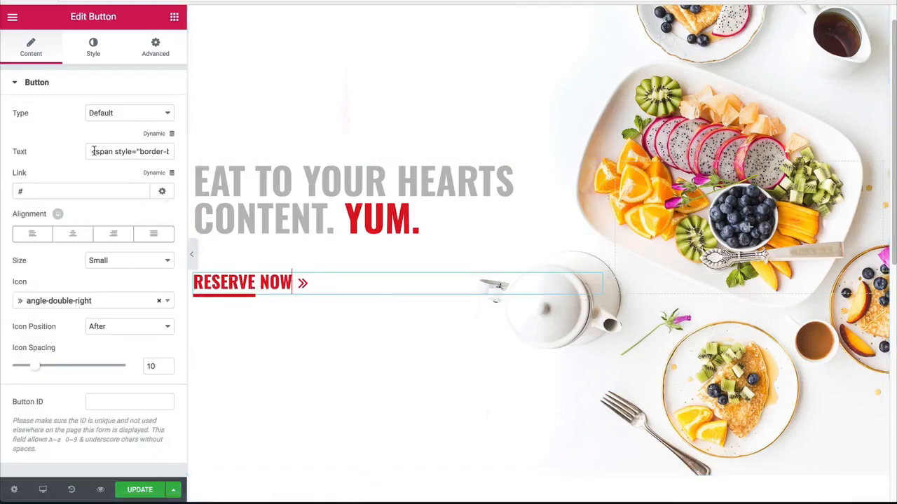
left_click_drag(93, 151, 147, 153)
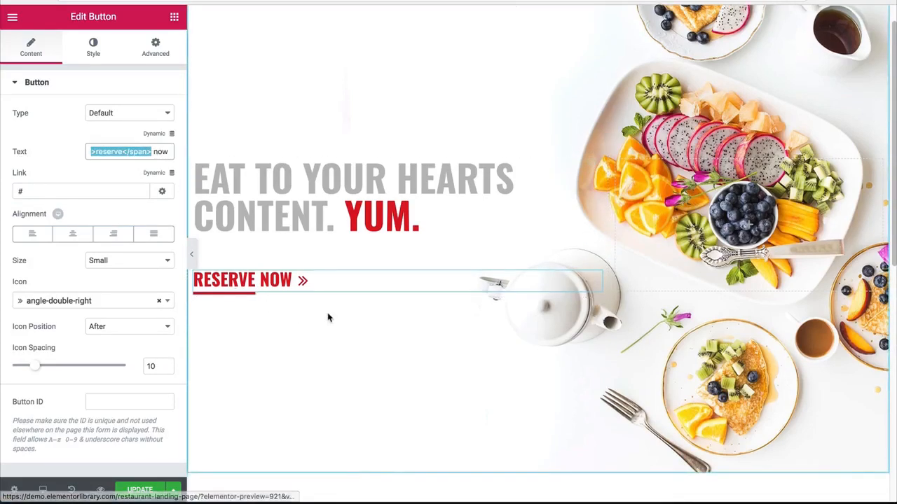
scroll(283, 366, "down", 4)
left_click(304, 321)
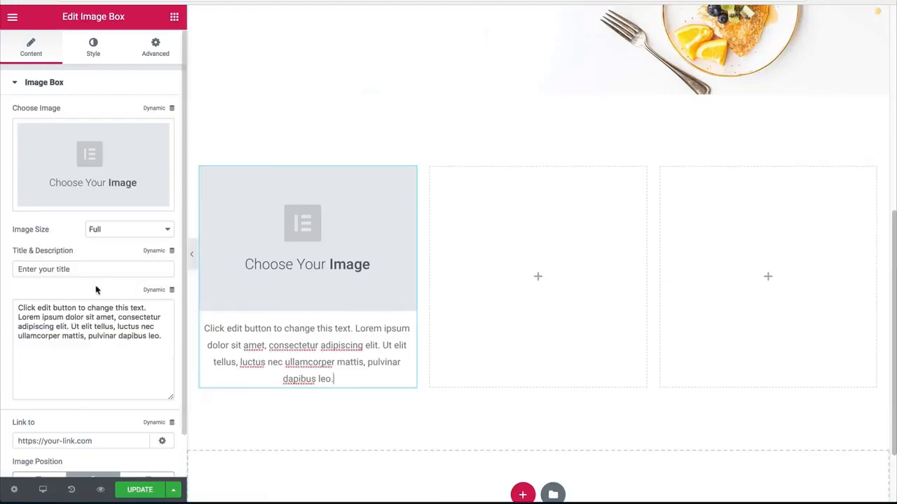
left_click_drag(149, 359, 2, 290)
type("<span style=\"border-bottom: 5px solid #dd1021;\">reserve</span>")
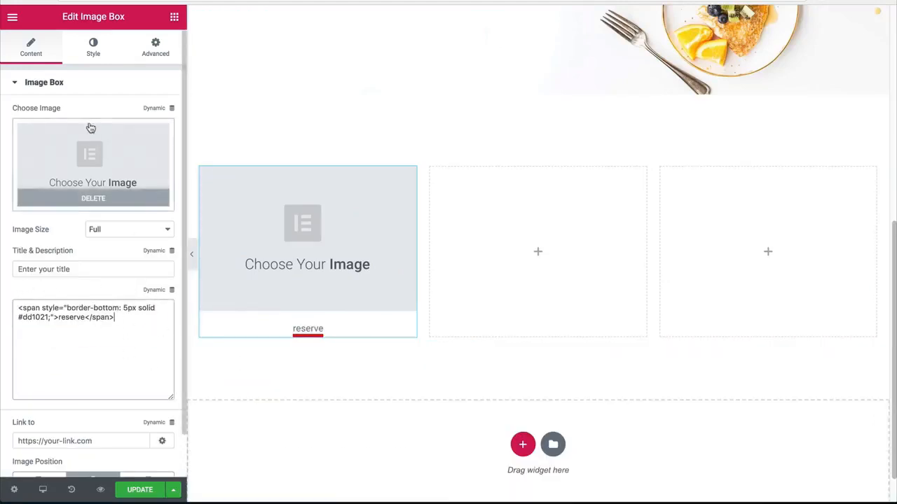
Step: Choose the photo of yellow soup bowls from the media library as the image box's picture
left_click(101, 161)
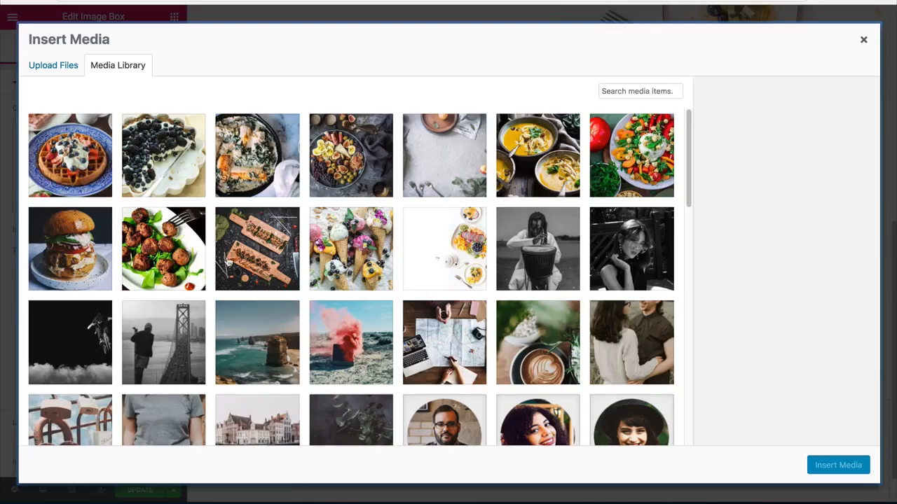
left_click(557, 183)
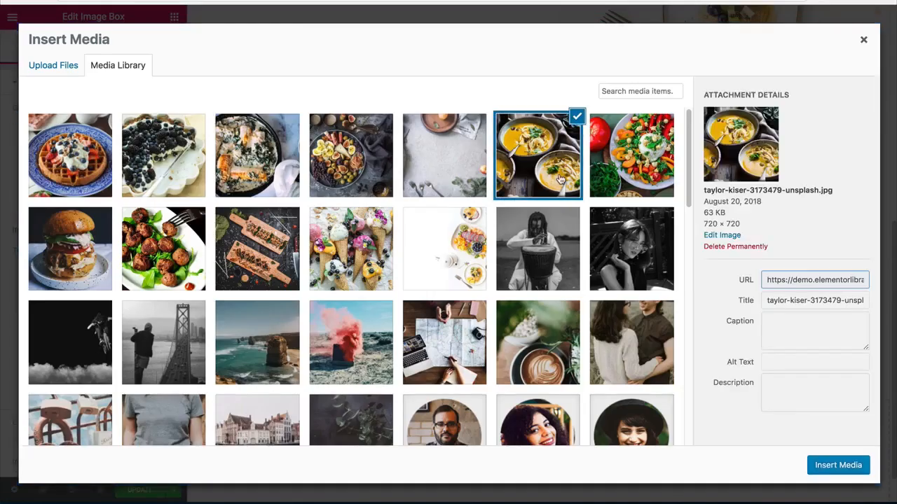
left_click(831, 470)
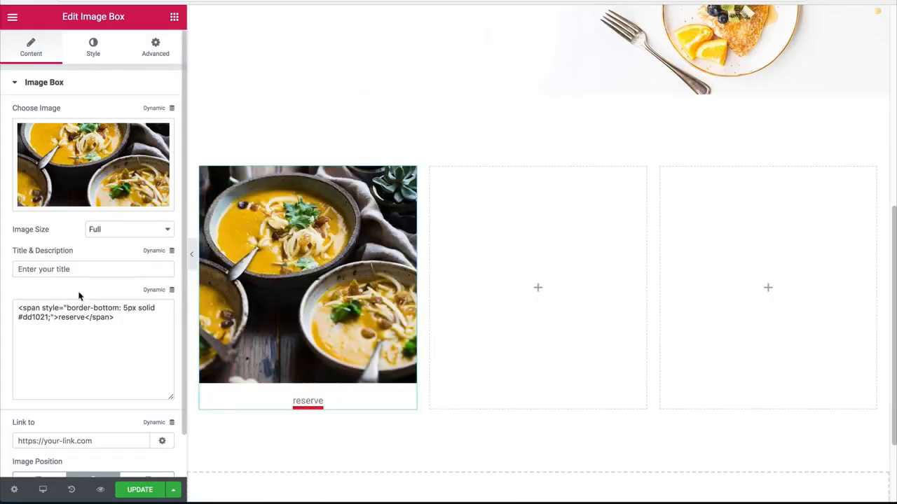
Step: Change the image box description's word to "soups", keeping only "sou" inside the underlining span
double_click(71, 316)
type("so")
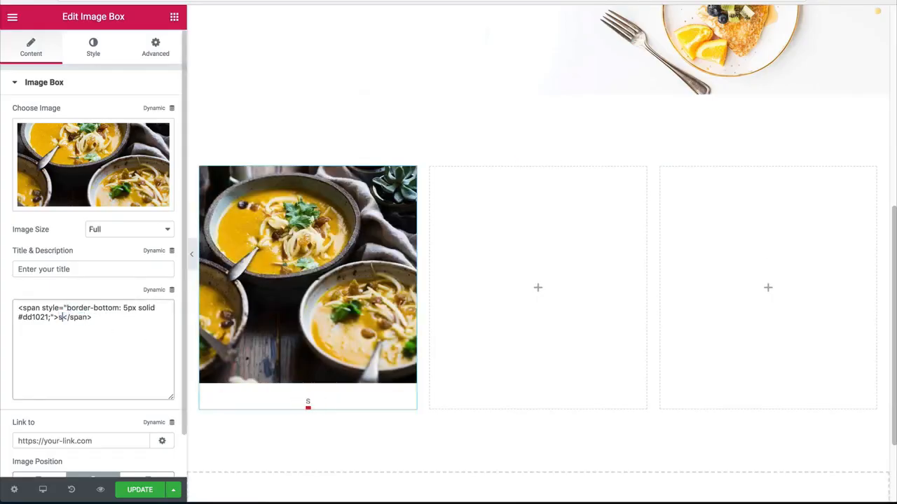
type("u")
type("ps")
Step: Copy the hero heading's style and paste it onto the soups image box
left_click(94, 48)
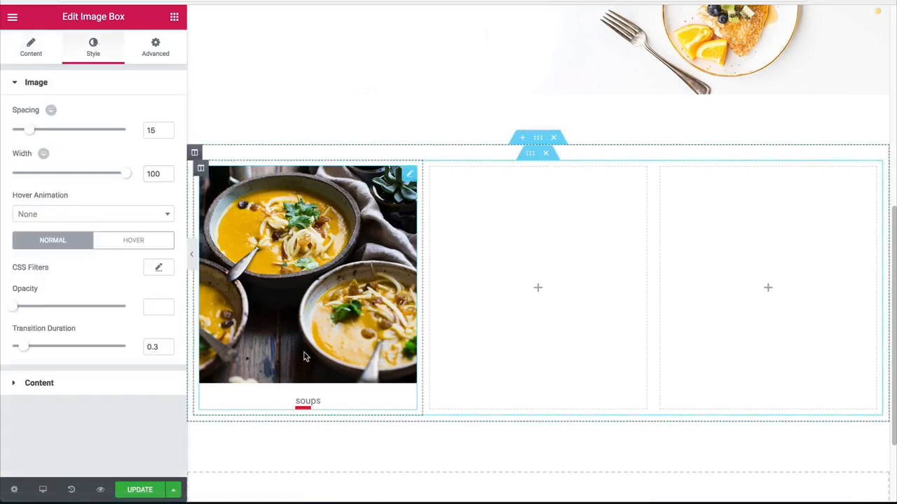
scroll(306, 356, "up", 8)
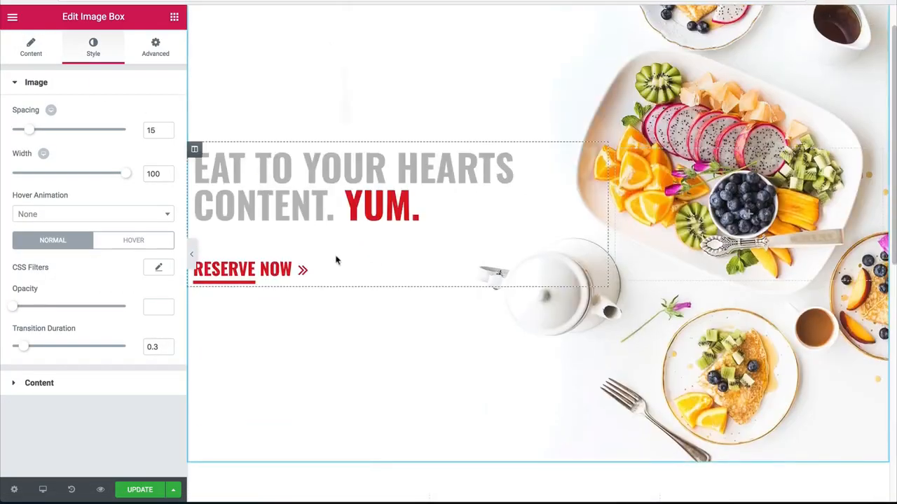
right_click(302, 197)
left_click(324, 254)
scroll(322, 254, "down", 8)
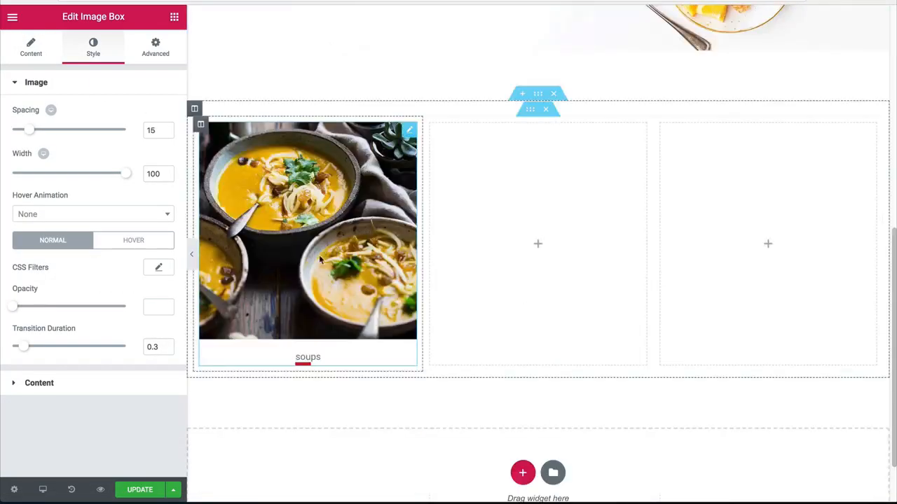
right_click(309, 323)
left_click(348, 408)
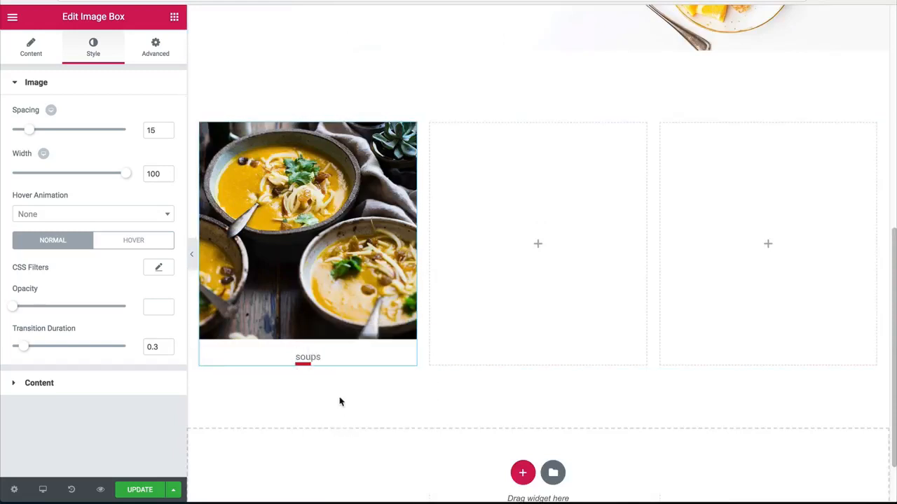
Step: Set the image box's description text colour to dark grey
left_click(109, 388)
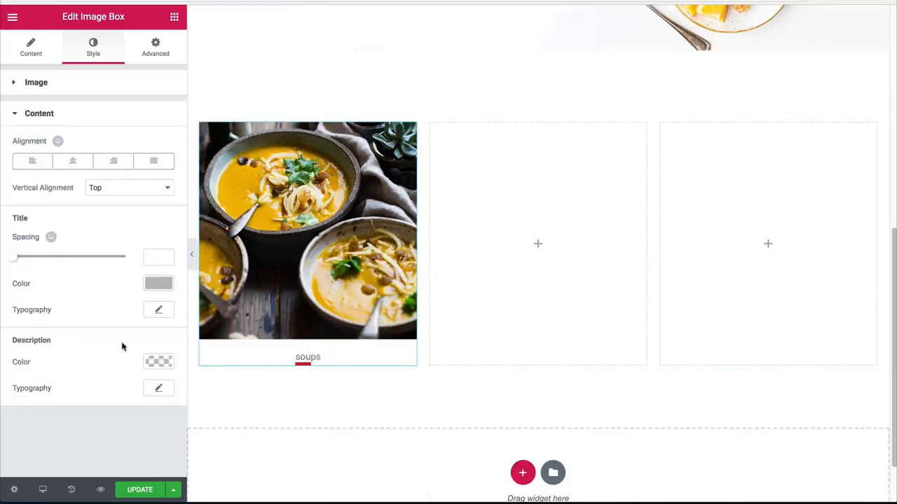
left_click(158, 360)
scroll(96, 281, "down", 2)
left_click(11, 405)
mouse_move(11, 405)
left_mouse_down()
mouse_move(14, 413)
mouse_move(3, 414)
left_mouse_up()
left_click(2, 413)
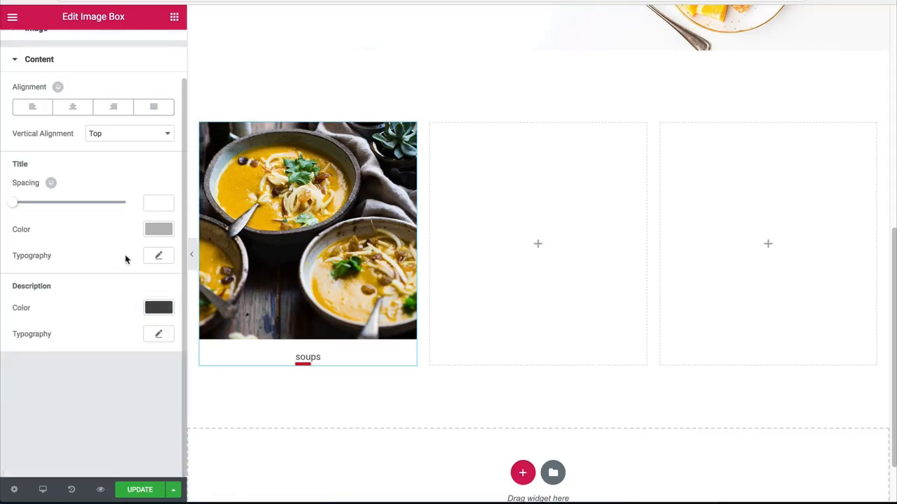
Step: Change the Reserve Now button's font family to Open Sans Condensed
left_click(155, 335)
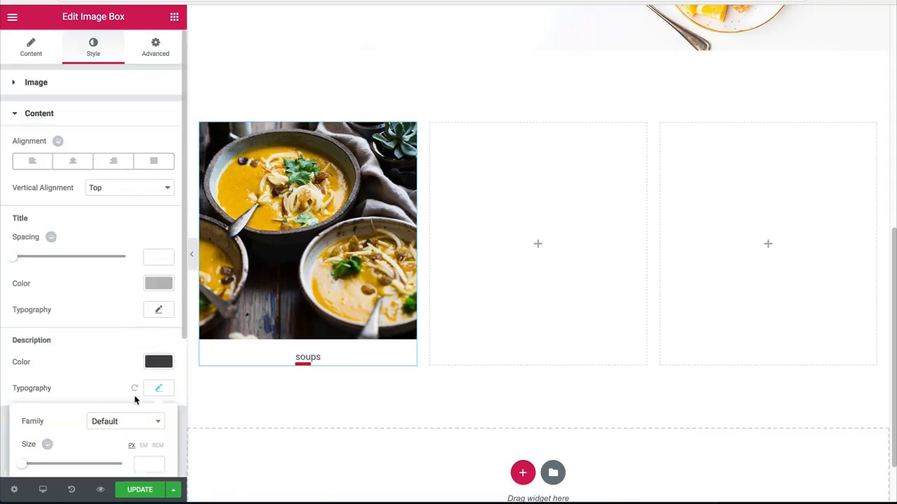
scroll(338, 283, "up", 5)
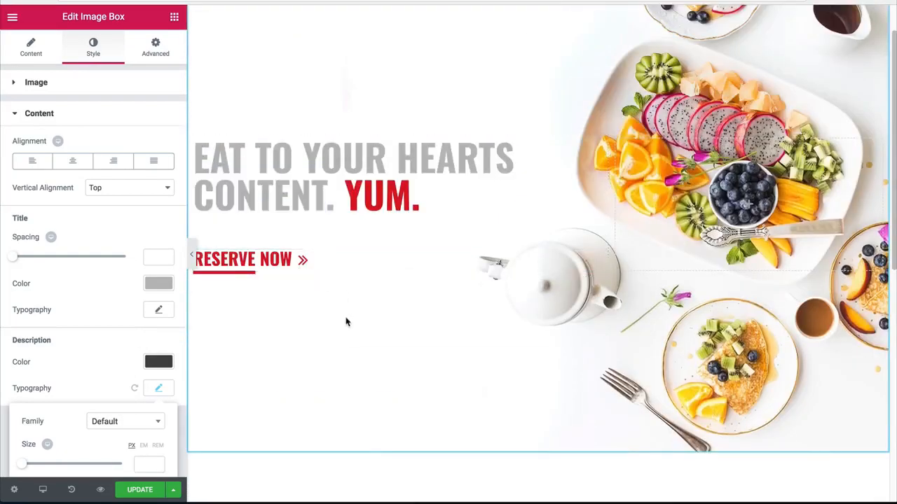
left_click(345, 321)
left_click(203, 266)
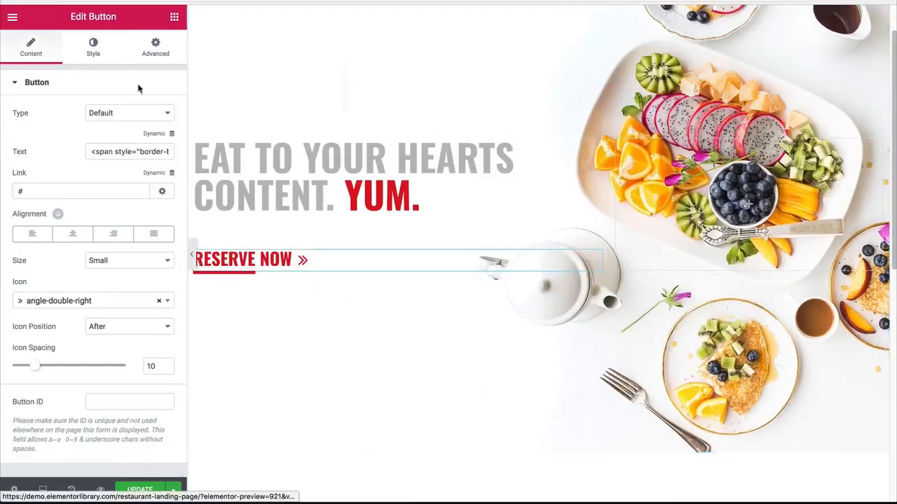
left_click(100, 58)
left_click(156, 114)
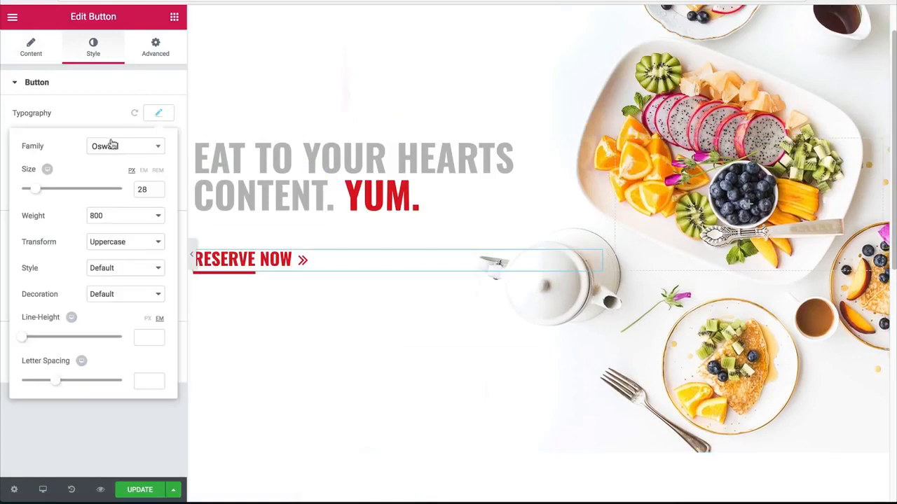
left_click(104, 146)
type("o")
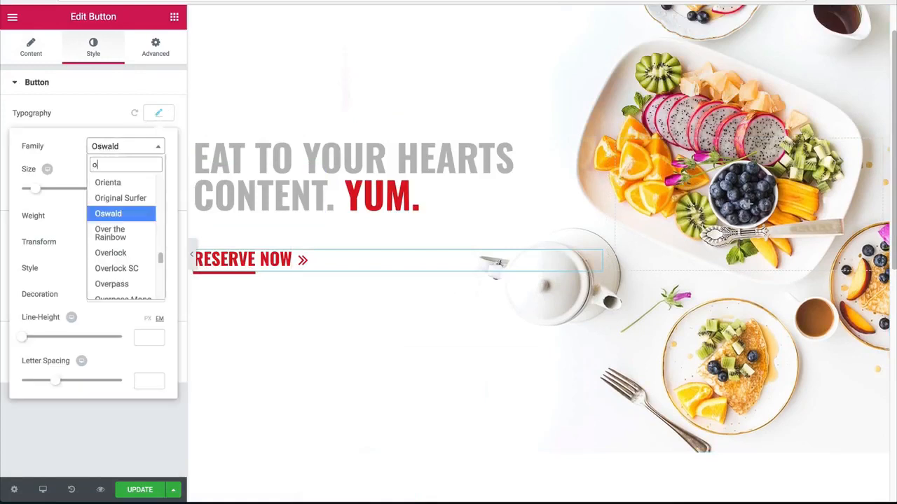
type("pen")
key("Down")
key("Return")
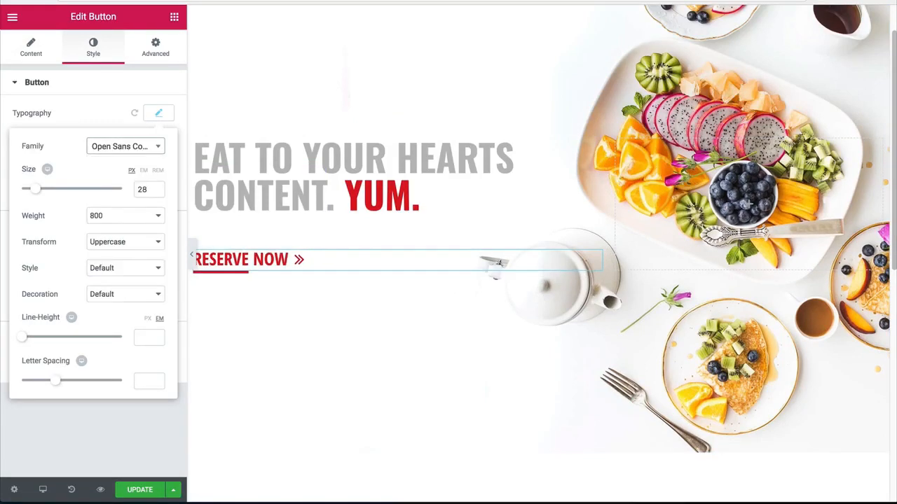
Step: Preview the hero heading and reserve button at full width with the editing panel hidden, then restore the panel
left_click(191, 250)
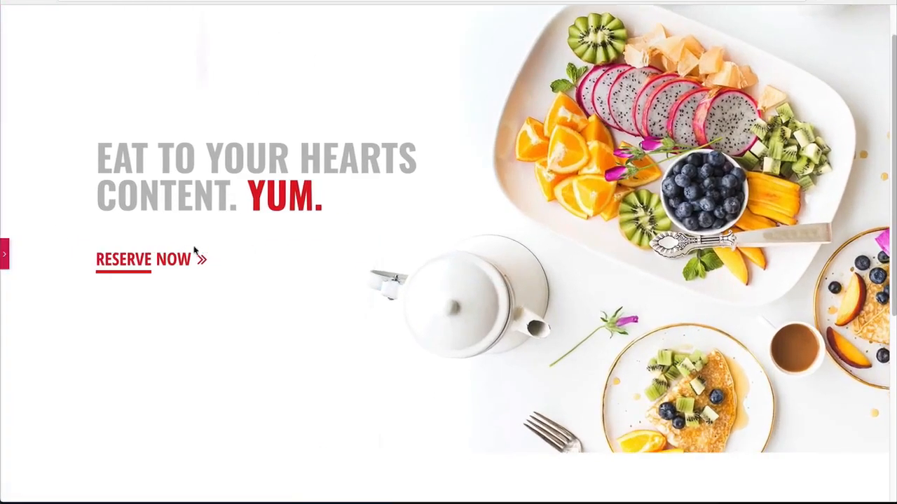
left_click(4, 253)
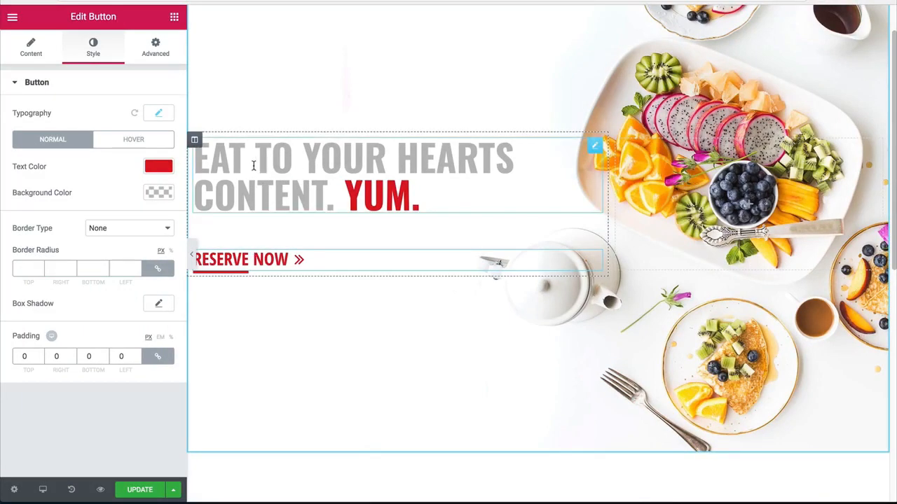
left_click(191, 251)
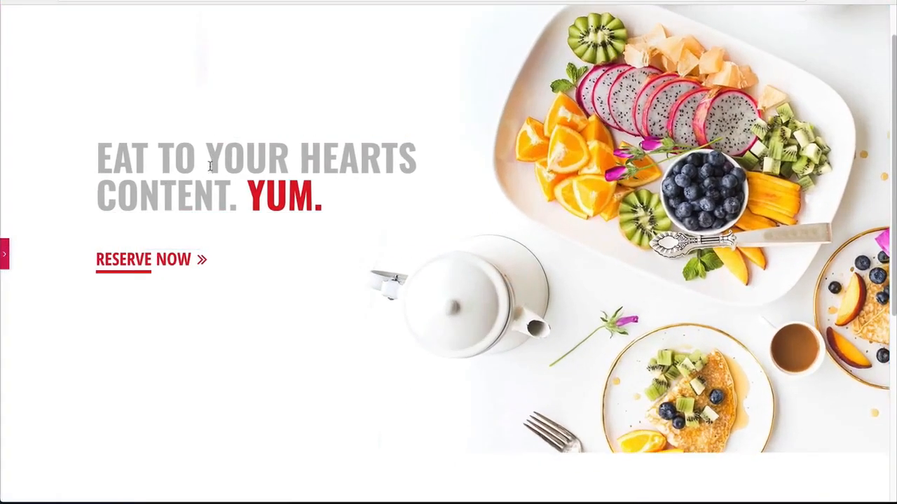
left_click(4, 253)
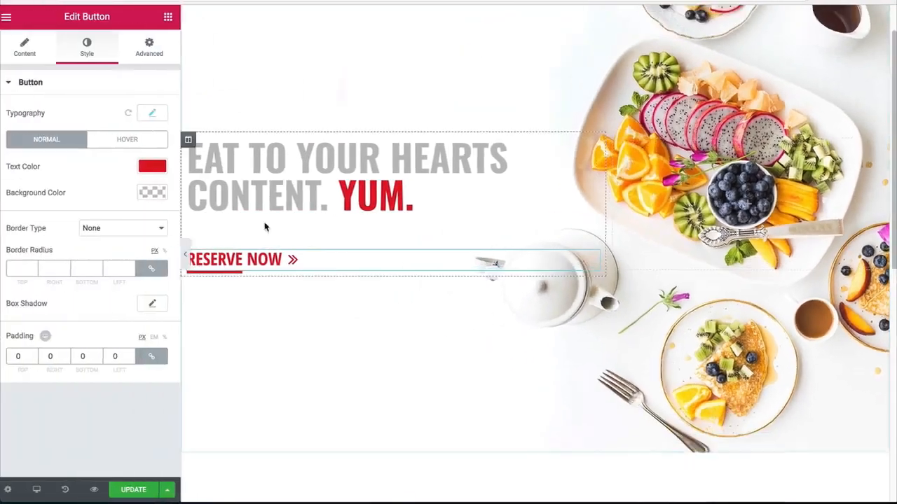
scroll(304, 218, "down", 5)
scroll(275, 194, "up", 3)
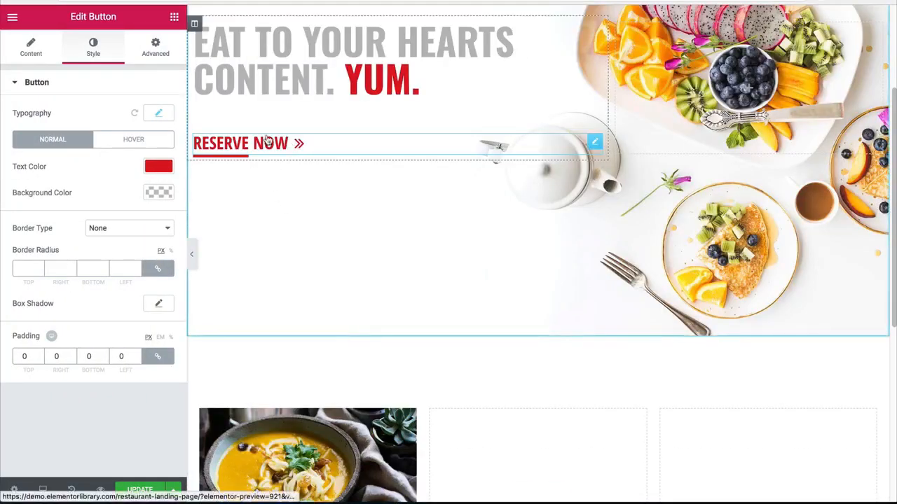
Step: Set the font family of the soups image box's description to Open Sans Condensed
scroll(259, 161, "down", 5)
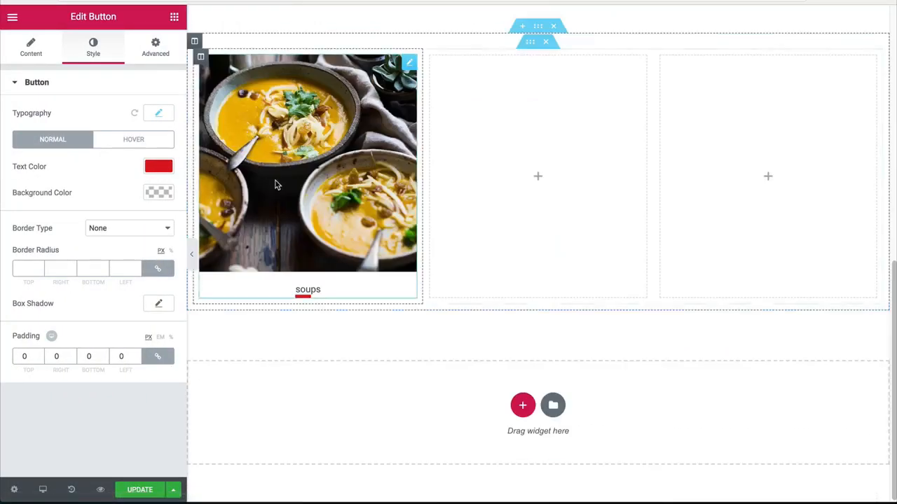
left_click(308, 223)
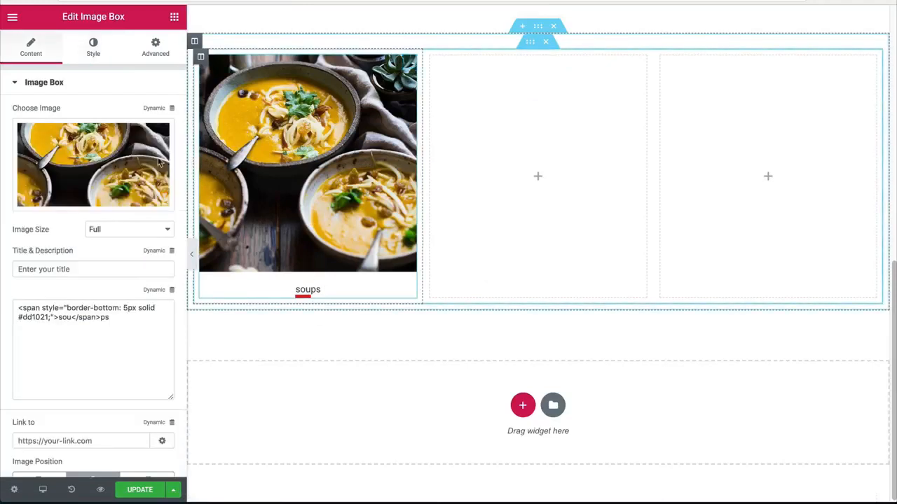
left_click(98, 53)
left_click(75, 382)
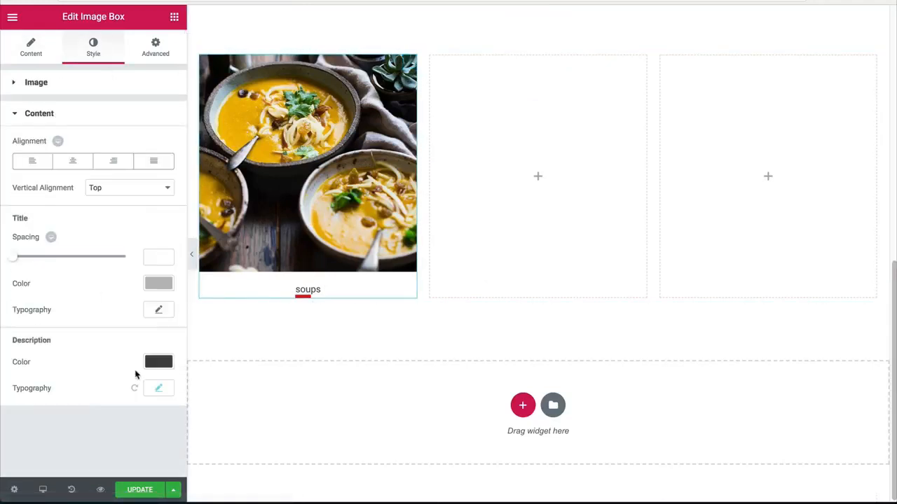
left_click(155, 389)
left_click(122, 399)
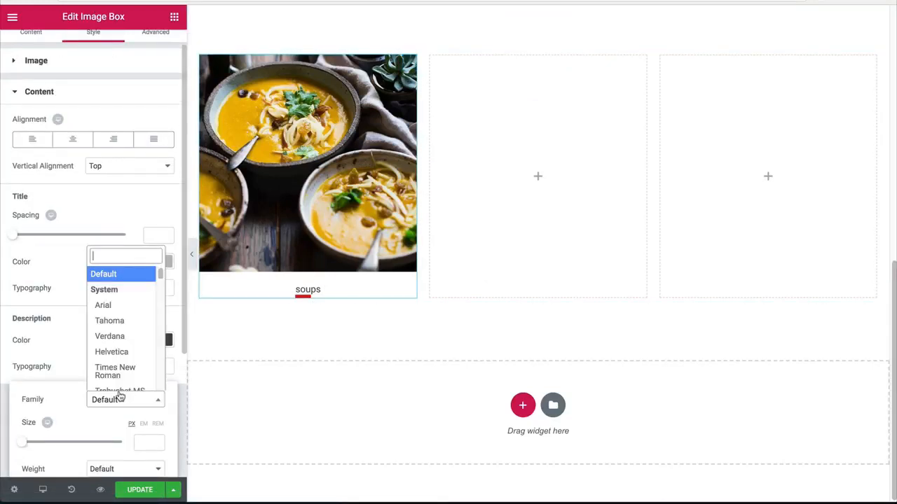
type("open")
key("Down")
key("Return")
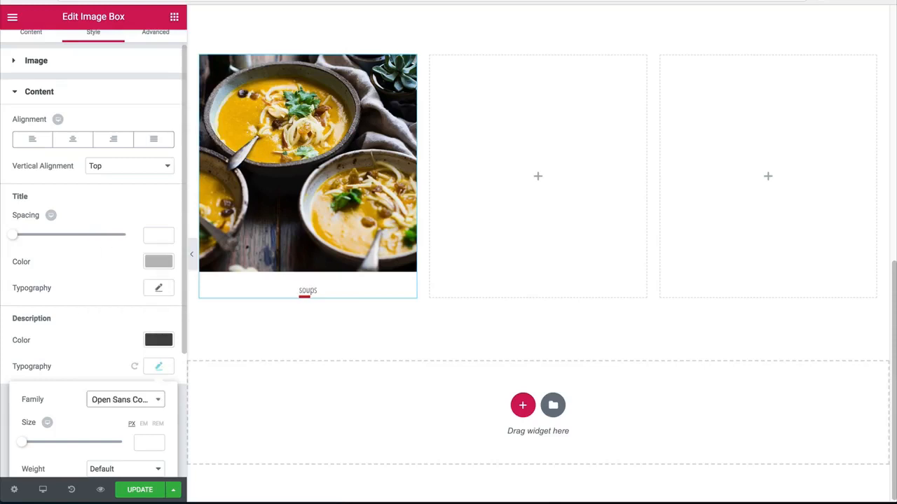
scroll(120, 388, "down", 1)
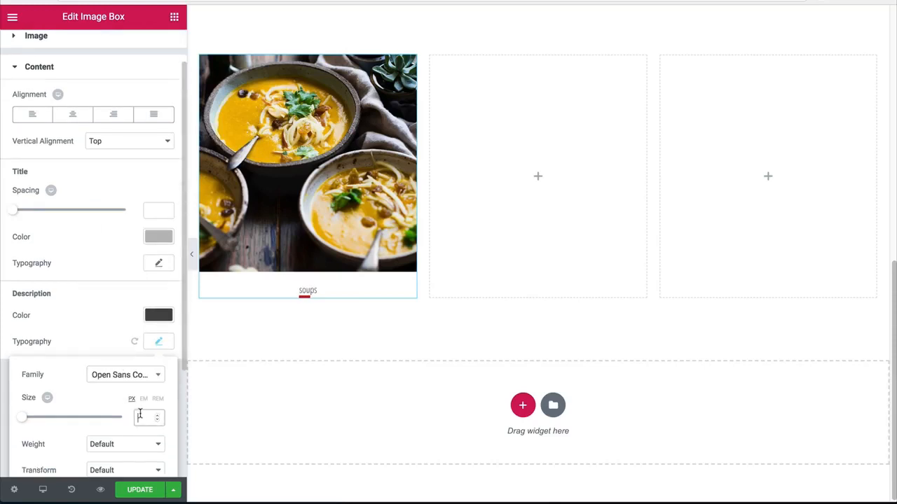
Step: Set the soups description's font size to 28 px and its text transform to Uppercase
type("28")
scroll(143, 363, "down", 1)
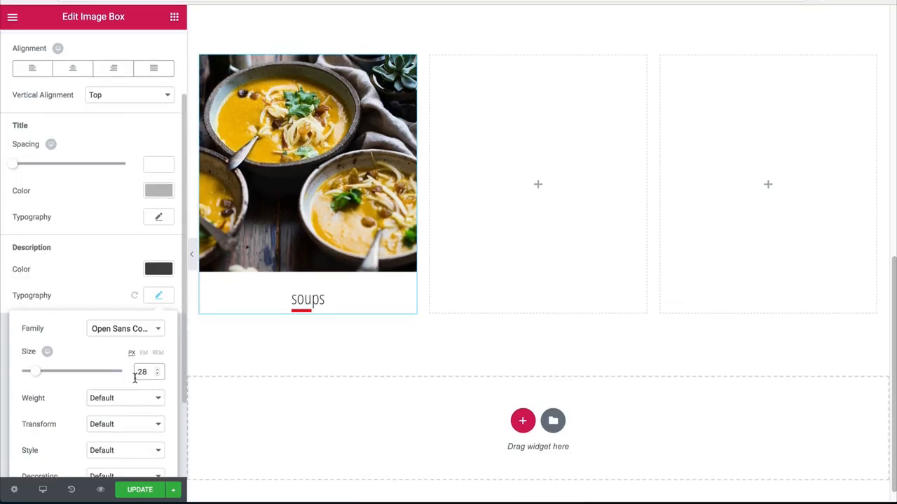
scroll(128, 379, "down", 1)
left_click(116, 370)
left_click(114, 369)
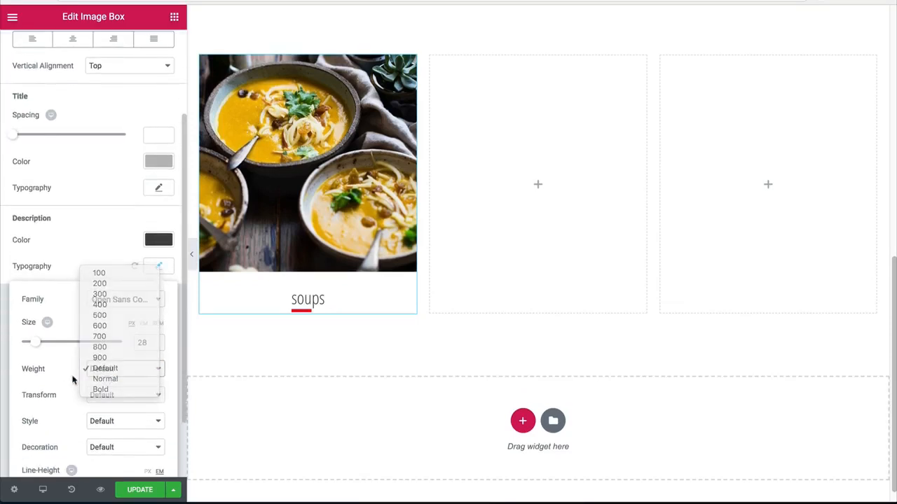
left_click(101, 397)
left_click(106, 405)
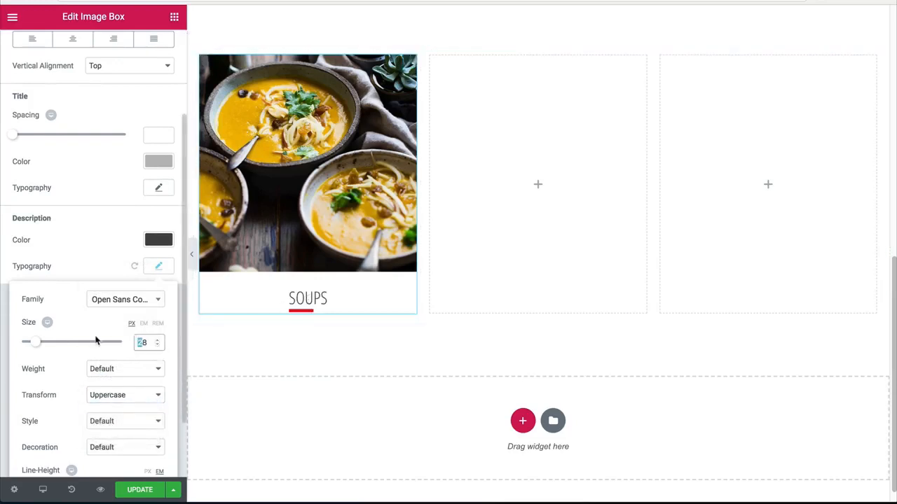
Step: Set the soups description's font size to 38 px and its weight to 800
type("3")
scroll(150, 359, "down", 1)
left_click(119, 348)
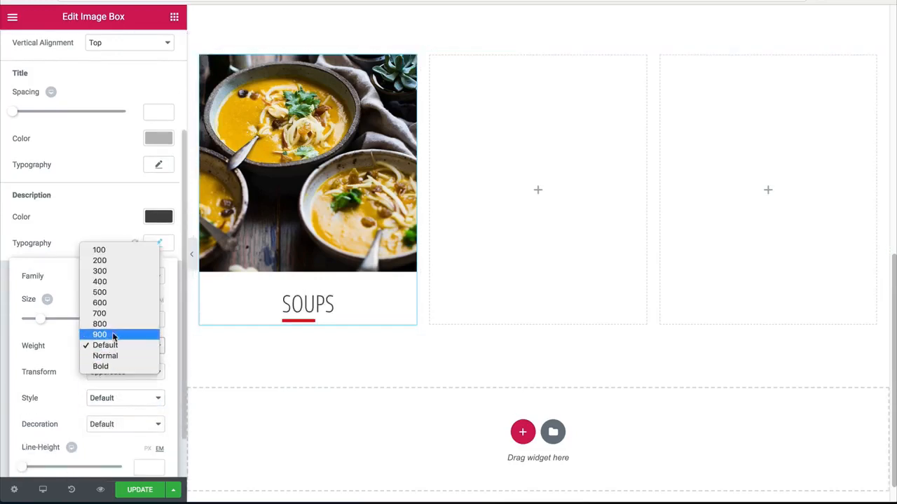
left_click(115, 325)
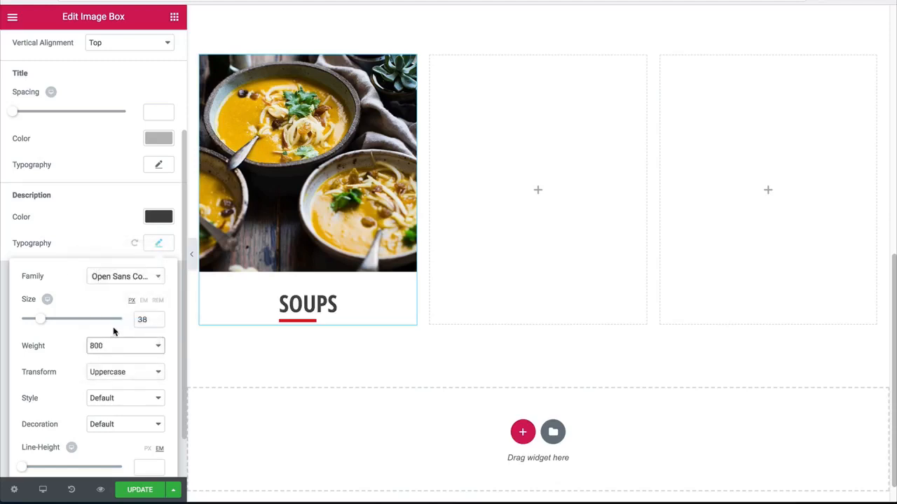
Step: Increase the soups description's font size to 42 px
scroll(306, 352, "down", 1)
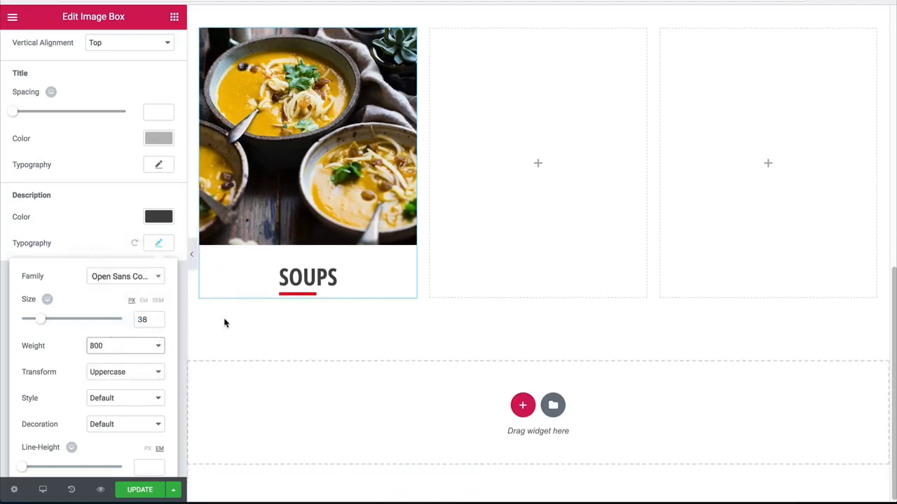
key("Up")
key("Up")
key("Up")
key("Up")
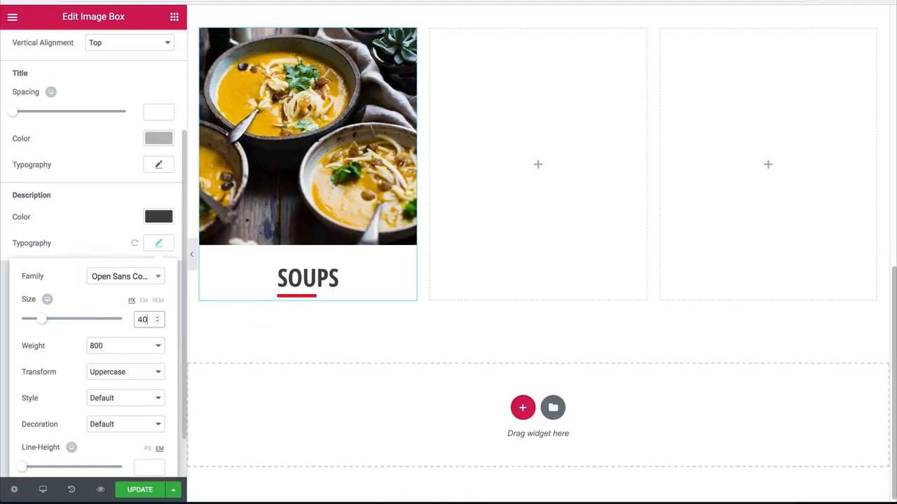
Step: Preview the hero and the soups image box at full width with the editing panel hidden, and restore the panel
left_click(191, 254)
scroll(210, 326, "up", 6)
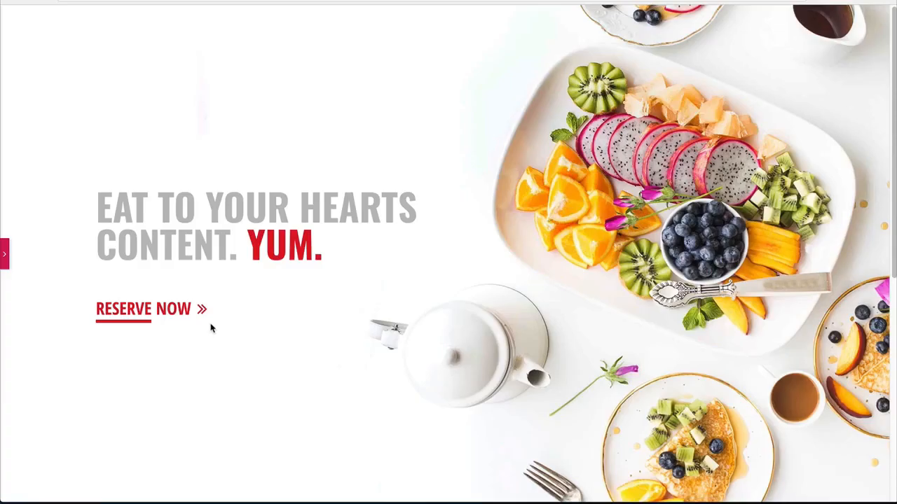
scroll(212, 328, "down", 6)
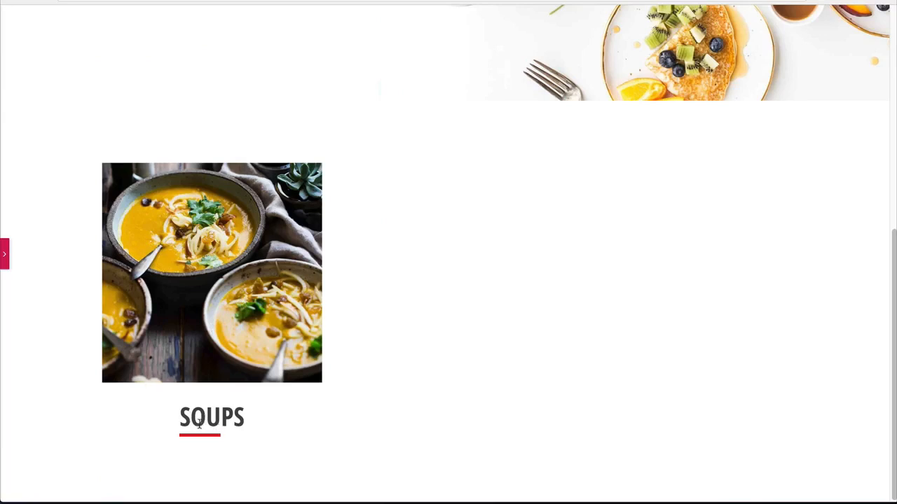
left_click(4, 254)
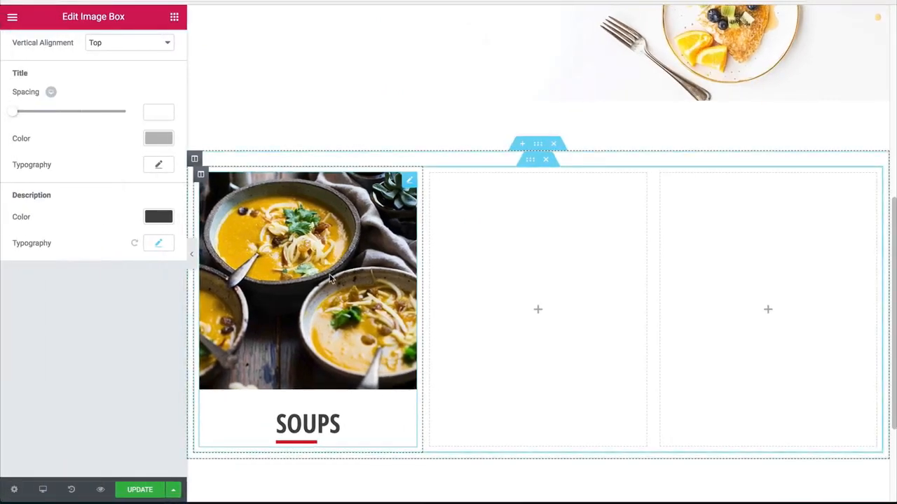
Step: Give the soups image box a linked margin of 10 px on all sides
scroll(107, 83, "up", 5)
left_click(152, 44)
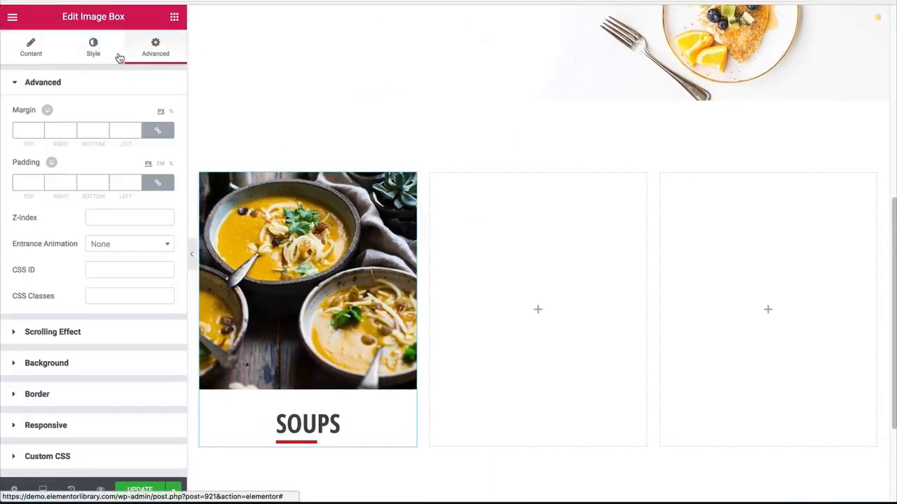
left_click(90, 132)
type("10")
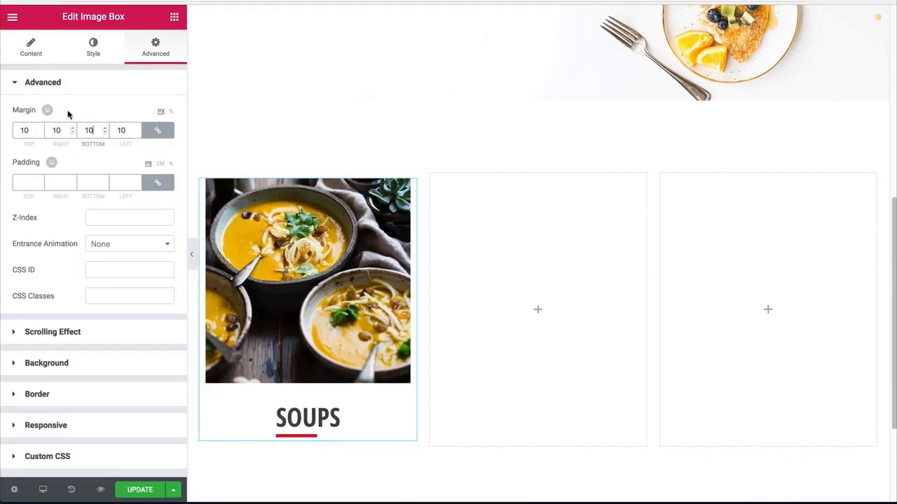
Step: Set the hover animation of the soups image to Hang
left_click(93, 56)
left_click(135, 245)
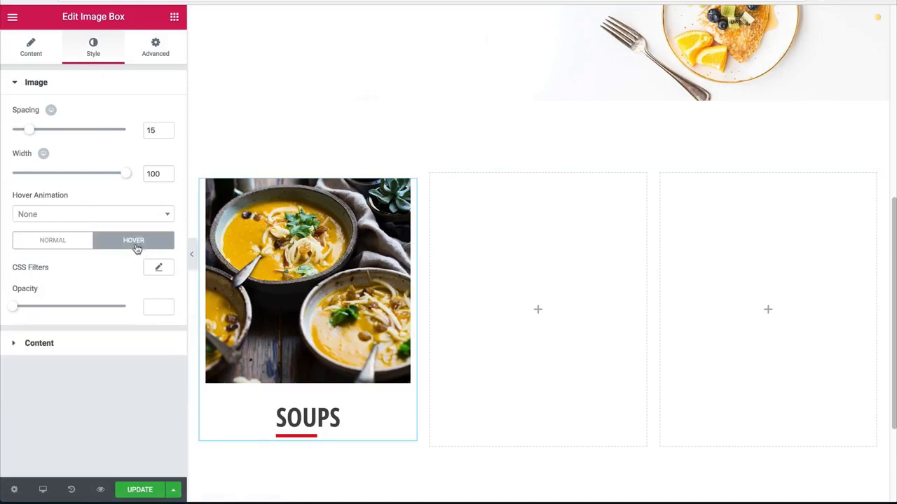
left_click(70, 221)
scroll(73, 294, "down", 2)
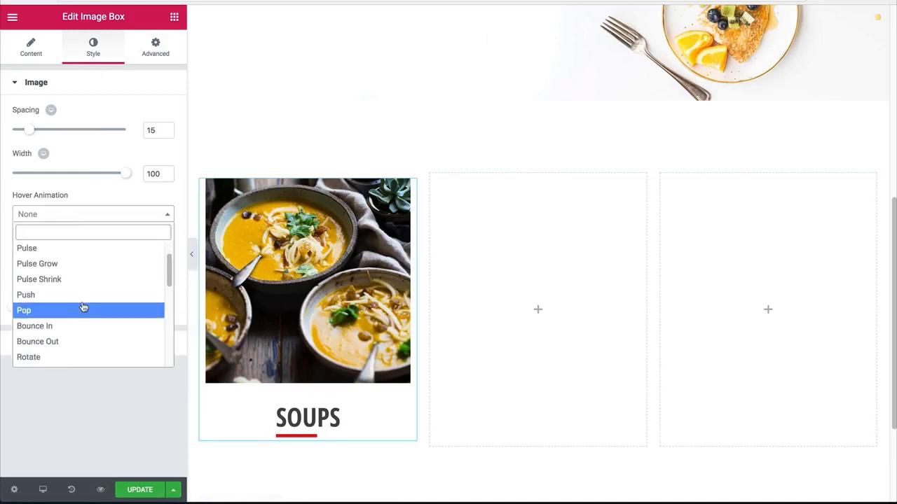
scroll(83, 309, "down", 4)
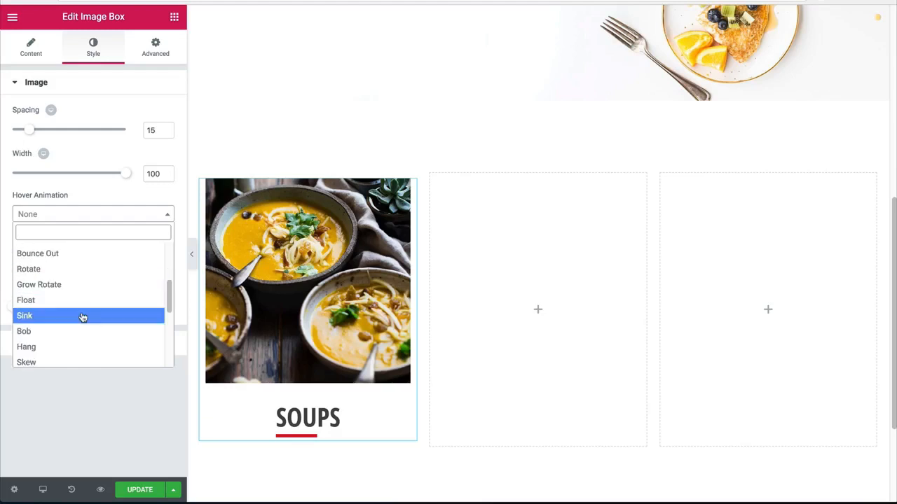
left_click(62, 346)
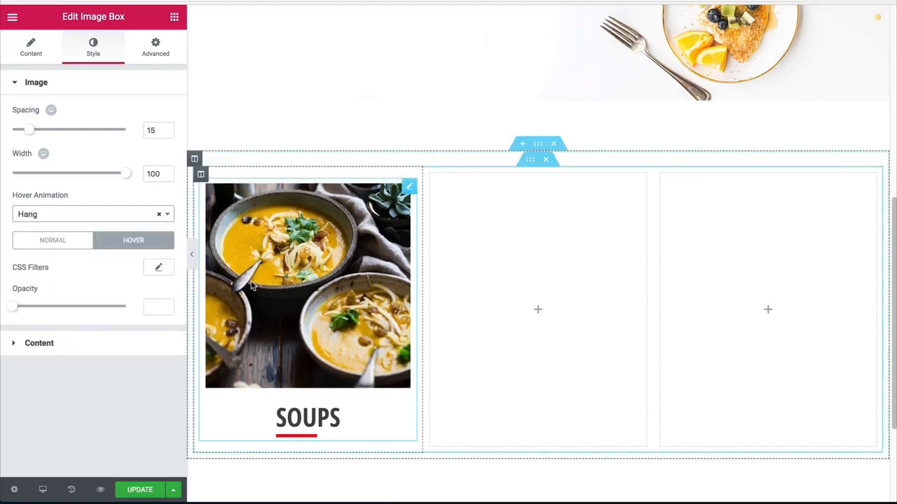
Step: Copy the soups image box into the empty second and third columns
right_click(334, 283)
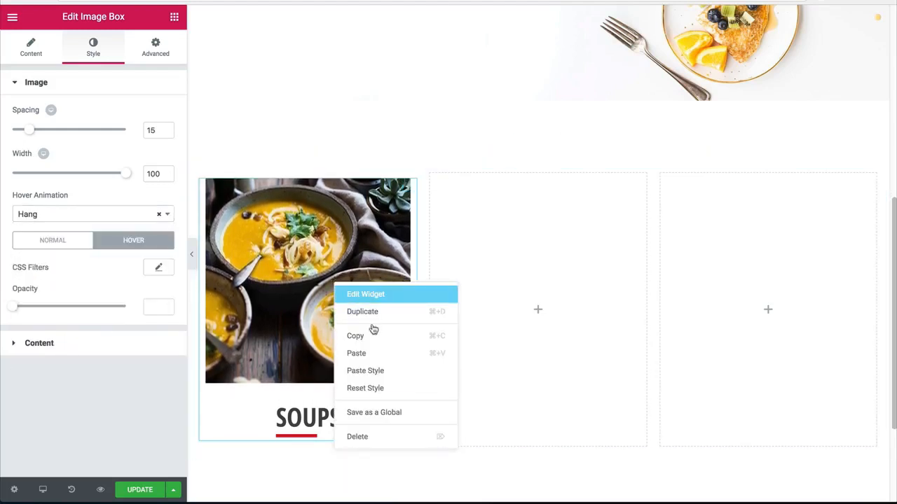
left_click(367, 338)
right_click(504, 292)
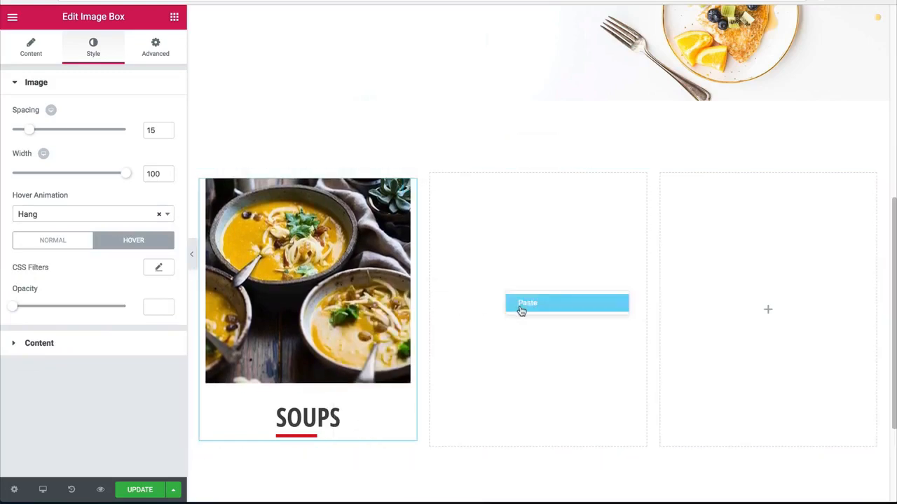
left_click(522, 303)
right_click(736, 290)
left_click(747, 299)
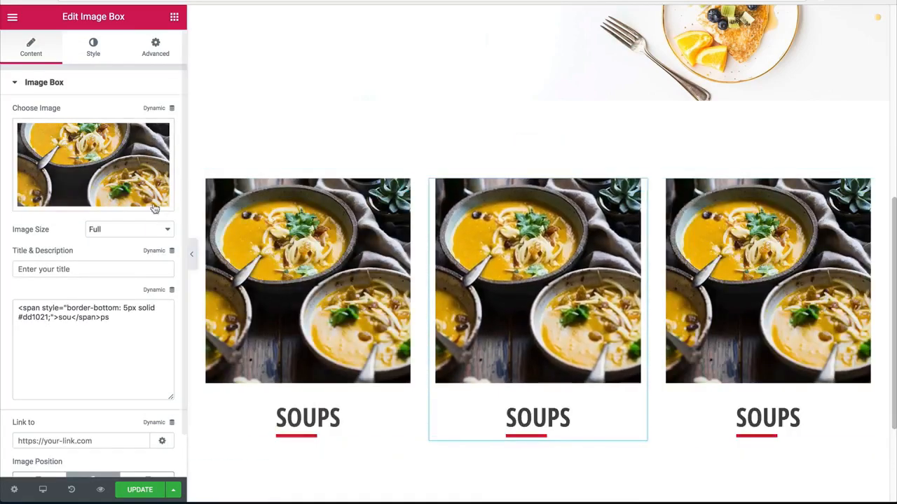
Step: Replace the middle image box's picture with the media library photo of food on two wooden boards
left_click(93, 165)
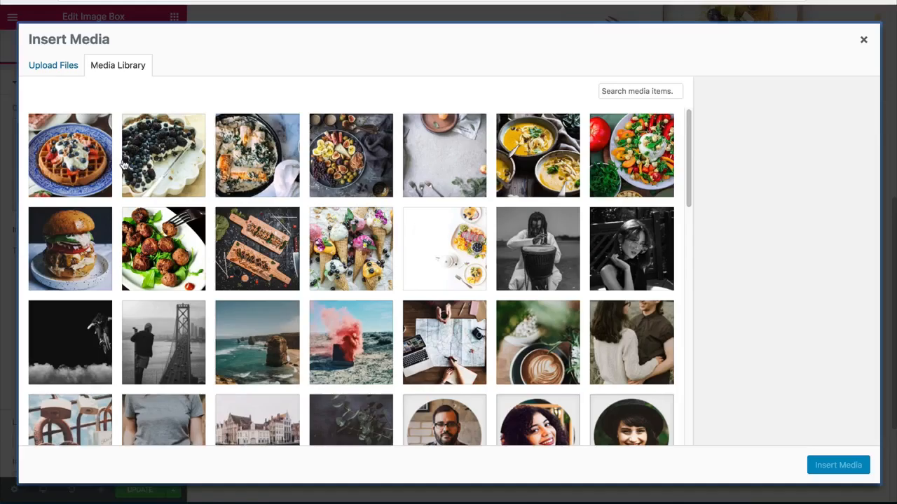
left_click(254, 239)
left_click(814, 465)
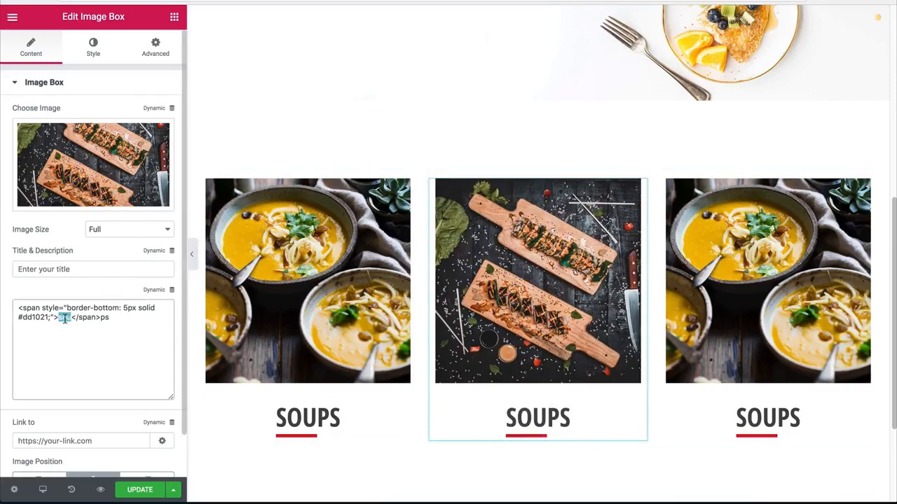
Step: Change the middle image box's description to "side dishes", keeping only "side" inside the underlined span
type("side")
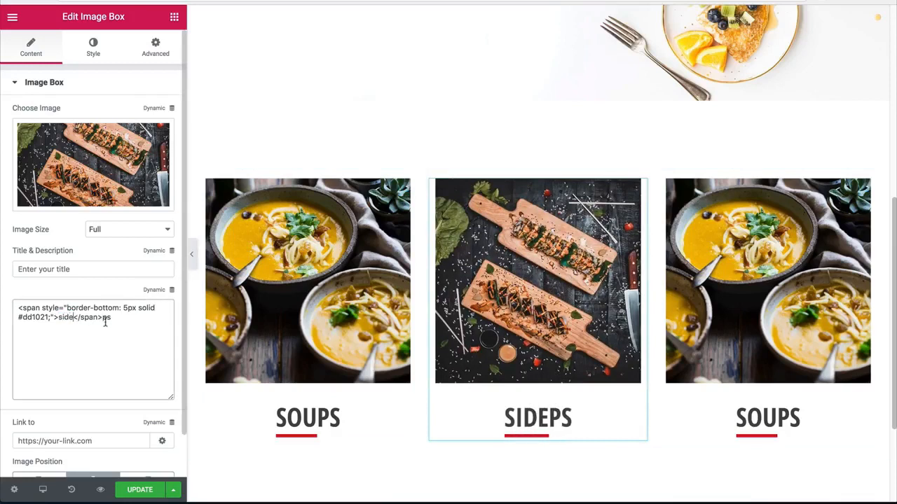
key("BackSpace")
key("BackSpace")
type("dishes")
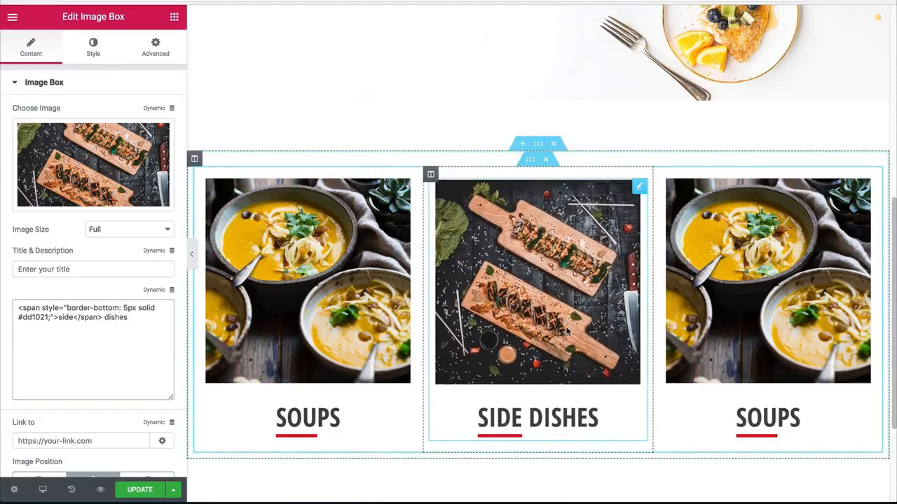
Step: Replace the third image box's picture with the media library photo of the tomato and pepper salad
scroll(700, 280, "down", 1)
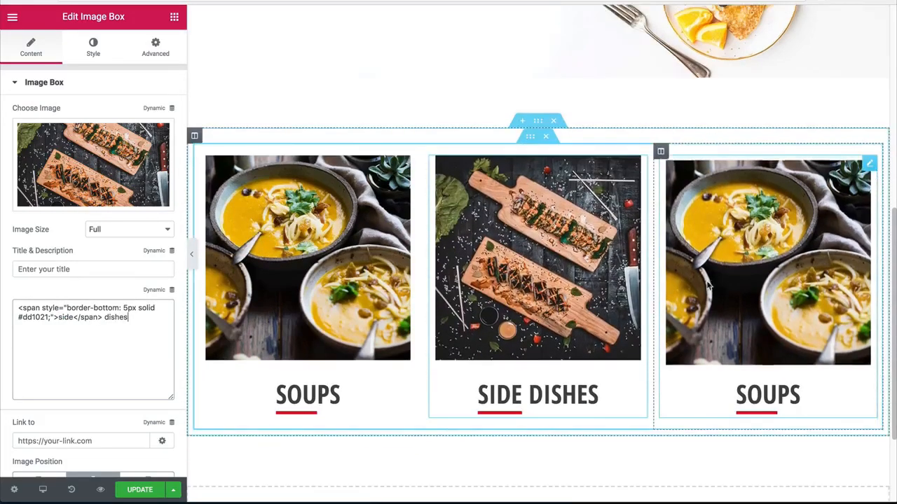
left_click(712, 284)
left_click(84, 161)
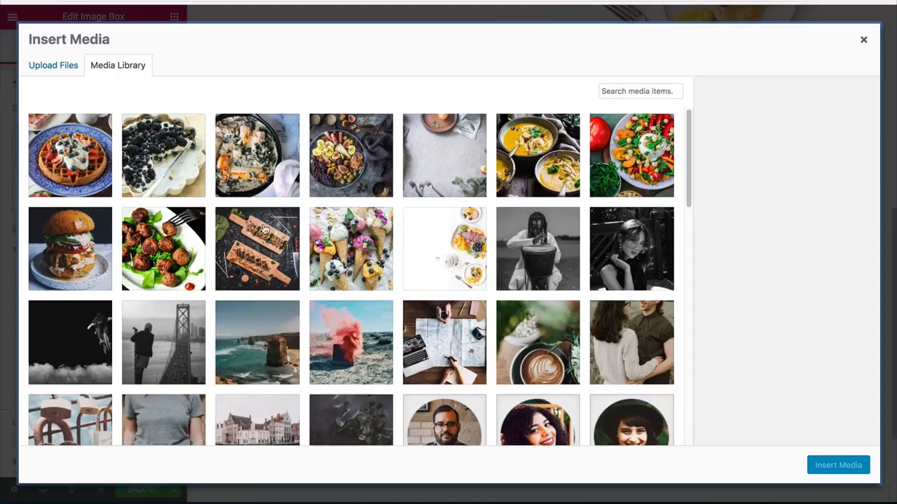
left_click(650, 173)
left_click(814, 461)
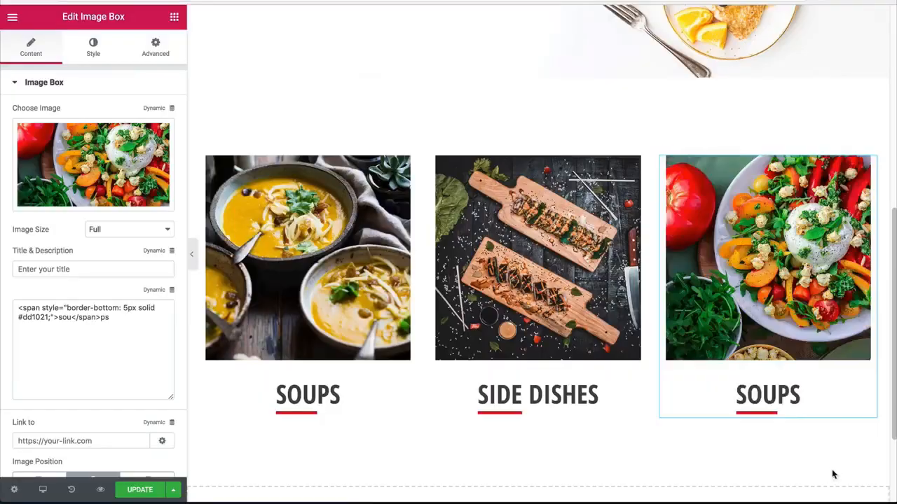
Step: Change the third image box's description to "salads", with only "sal" inside the underlined span
left_click(61, 319)
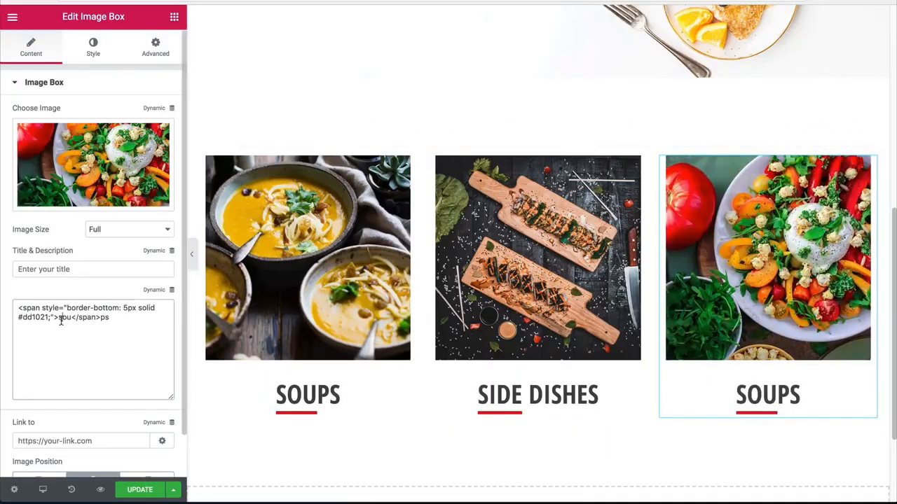
type("sal")
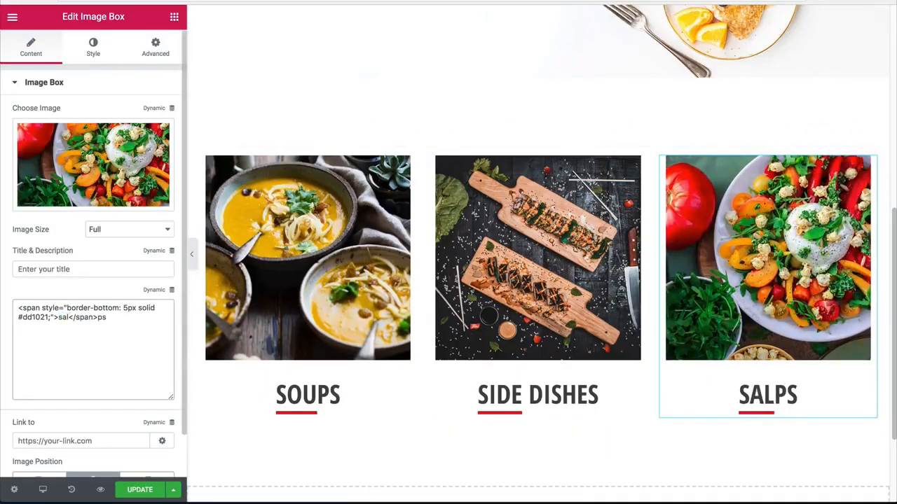
double_click(102, 317)
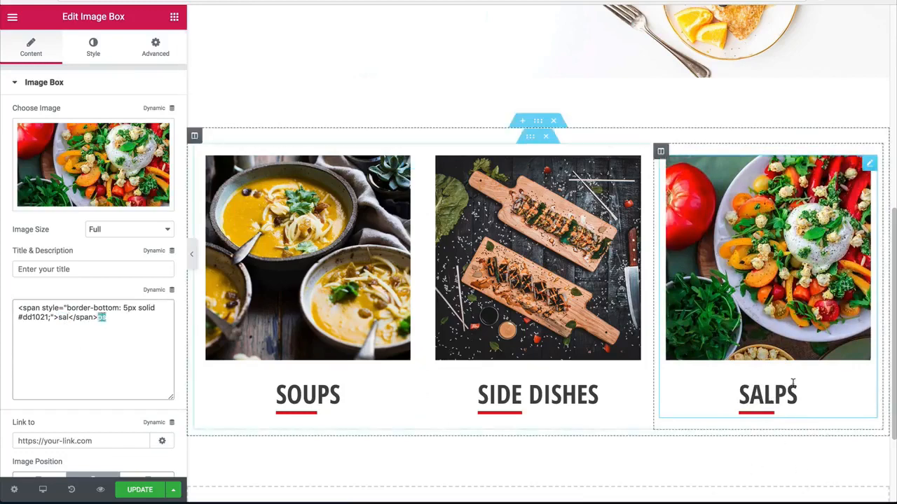
type("ads")
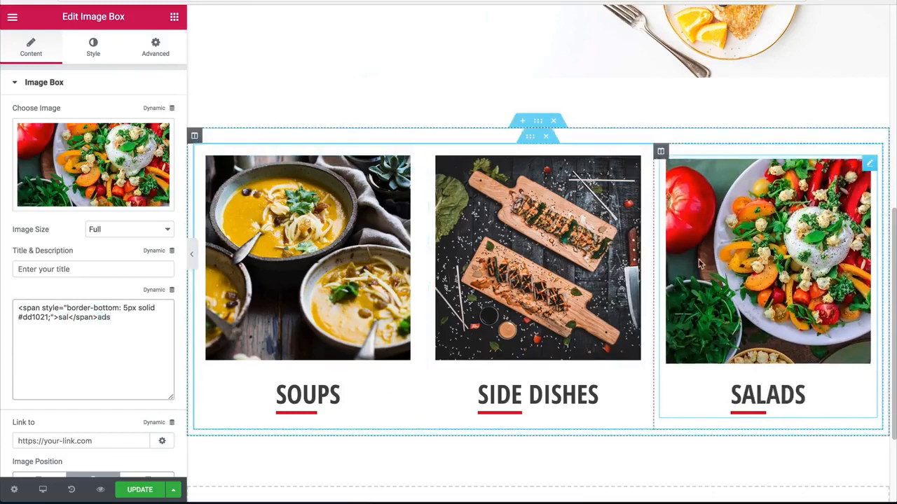
Step: Duplicate the inner section holding the soups, side dishes and salads image boxes
scroll(631, 253, "down", 1)
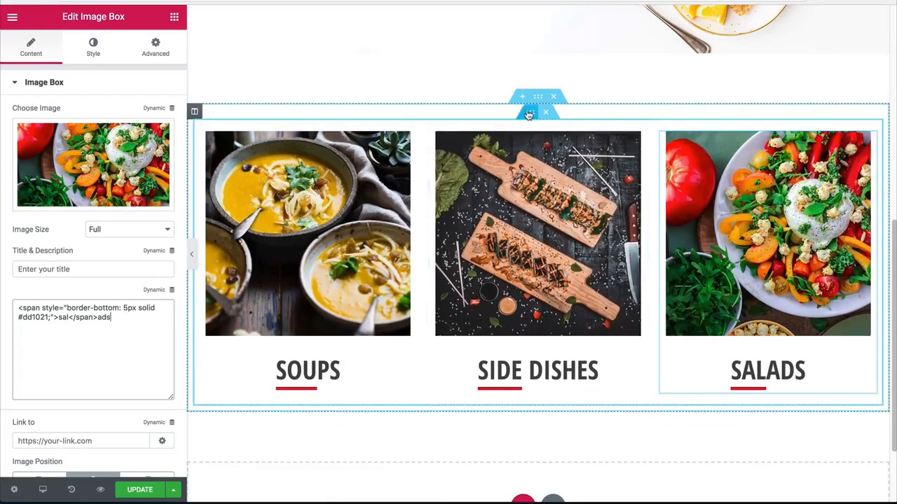
right_click(530, 115)
left_click(554, 142)
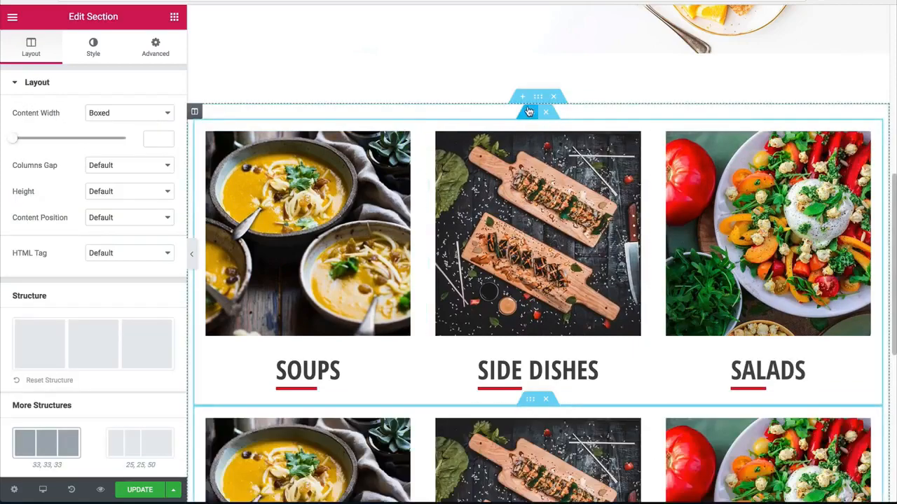
Step: Preview the two rows of image boxes at full width with the editing panel hidden, and restore the panel
scroll(537, 280, "down", 3)
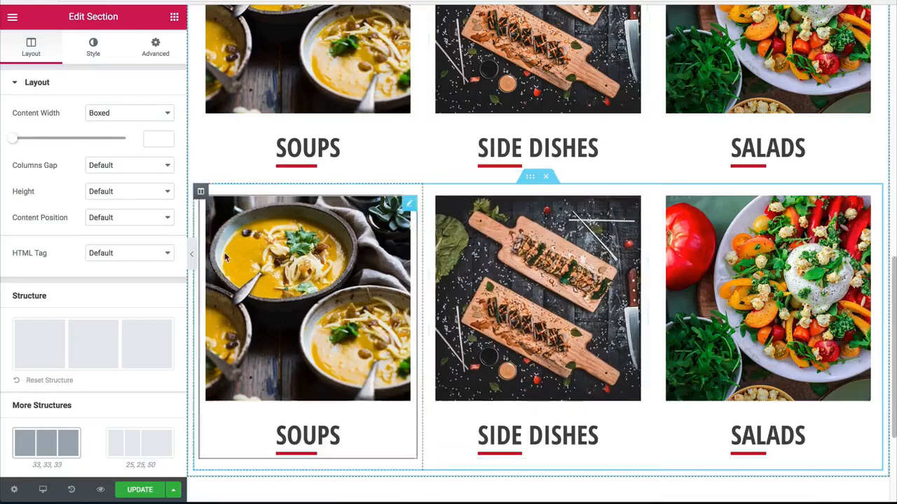
left_click(191, 254)
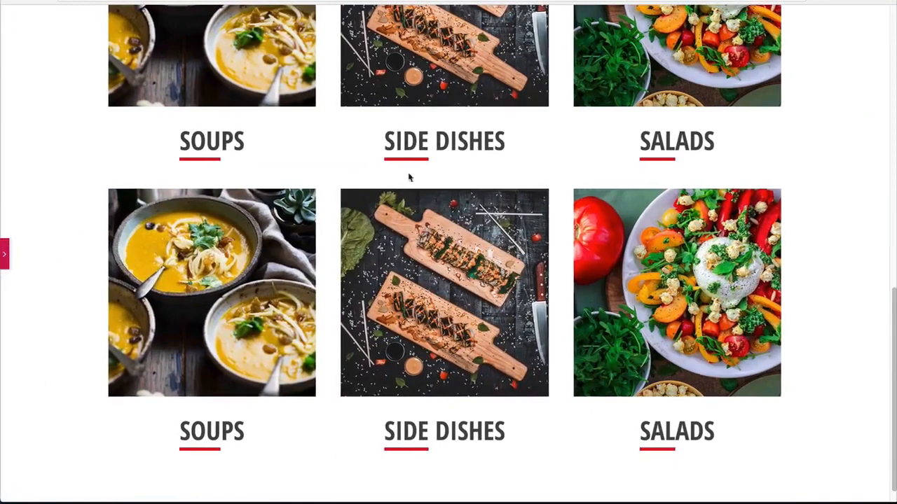
left_click(4, 254)
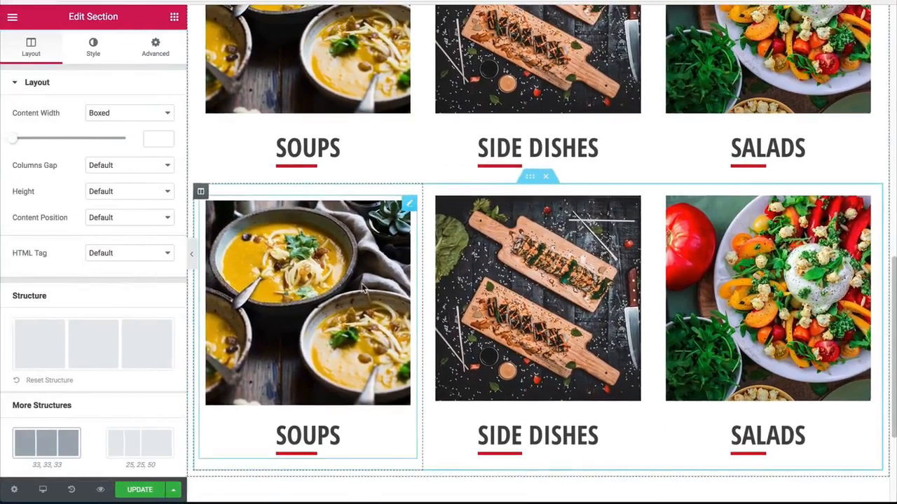
Step: Replace the picture of the second row's first image box with the media library photo of meatballs on greens
left_click(274, 256)
left_click(109, 141)
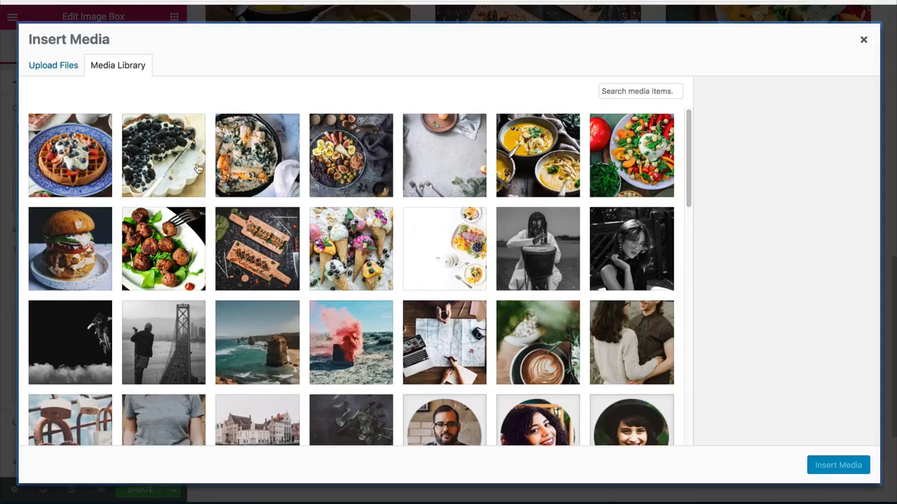
left_click(190, 248)
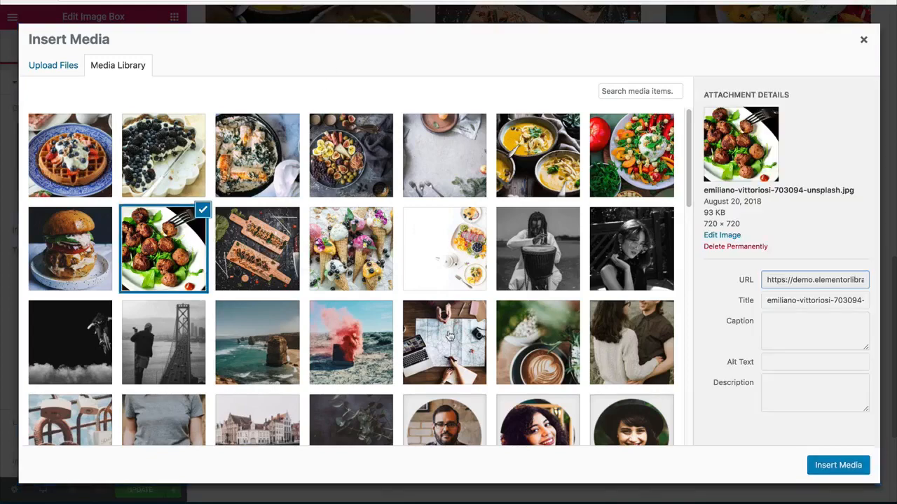
left_click(838, 465)
Step: Change the meatball image box's description to "main dishes", with only "mai" inside the underlined span
scroll(448, 350, "down", 2)
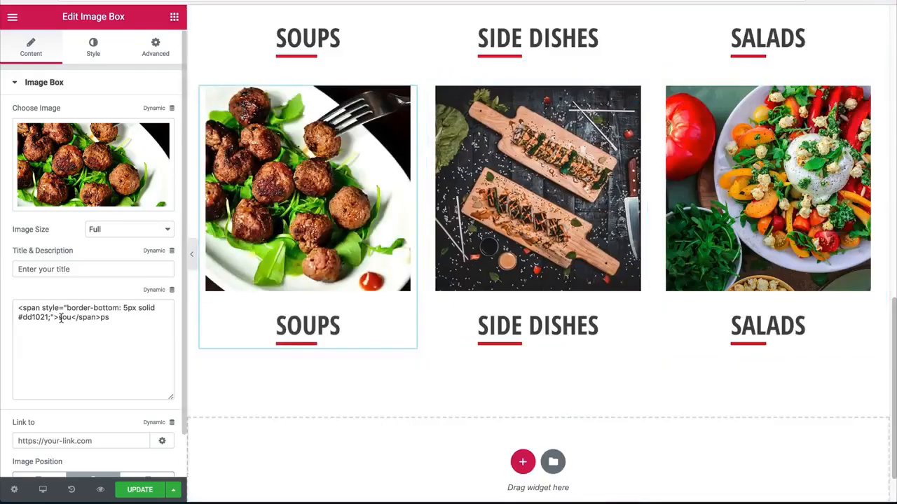
type("main")
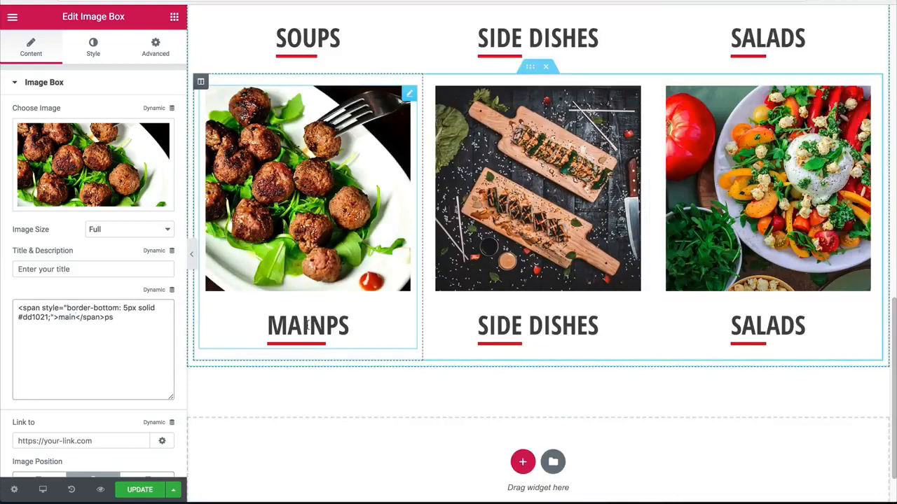
key("BackSpace")
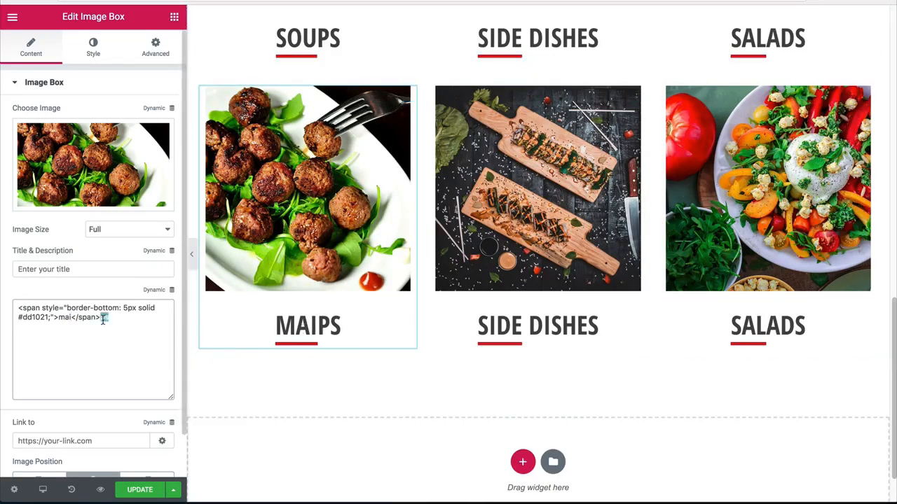
type("n")
type(" dish")
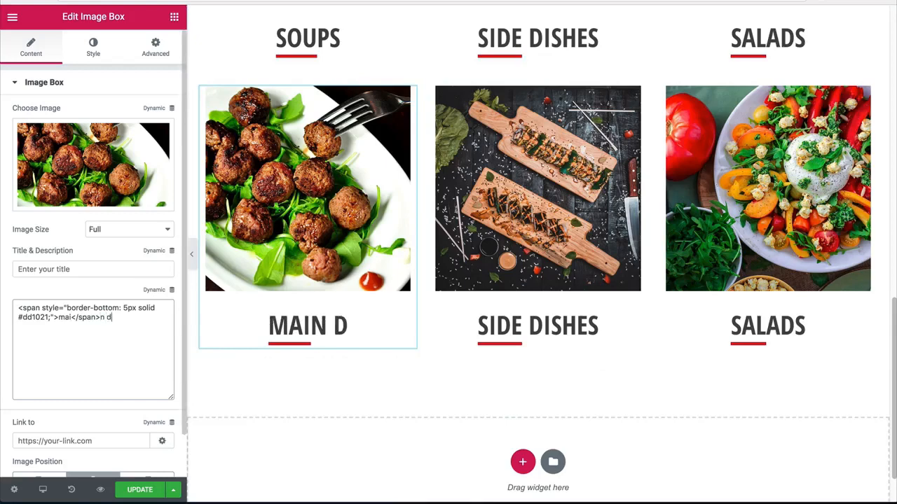
key("BackSpace")
key("BackSpace")
type("ishes")
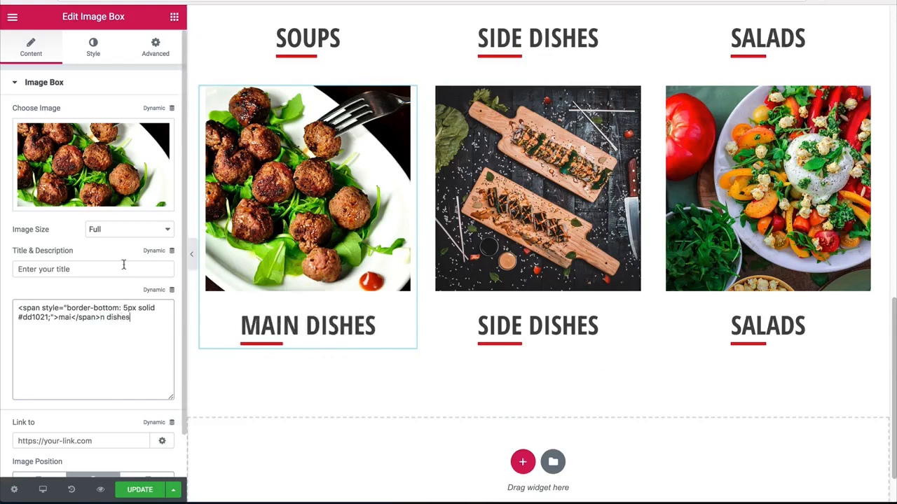
Step: Give the second row's middle image box the burger photo and the description "burgers", with only "bur" inside the underlined span
left_click(538, 210)
left_click(154, 201)
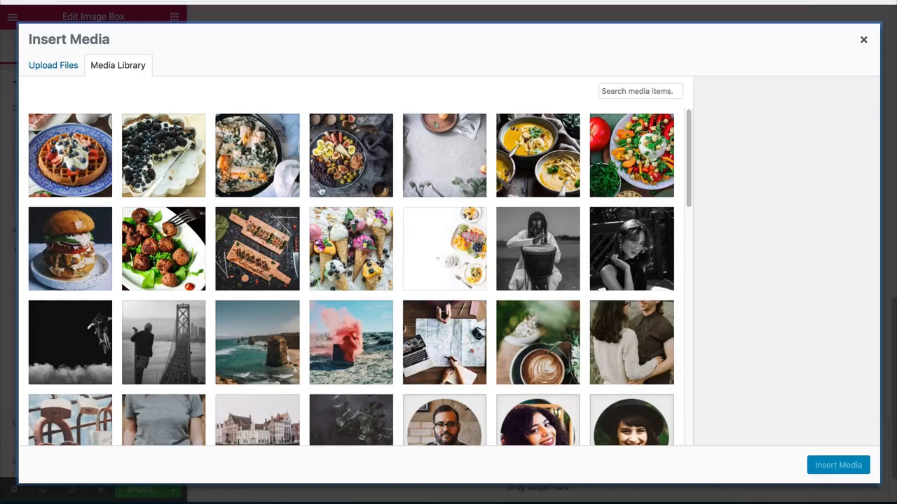
left_click(100, 239)
left_click(838, 466)
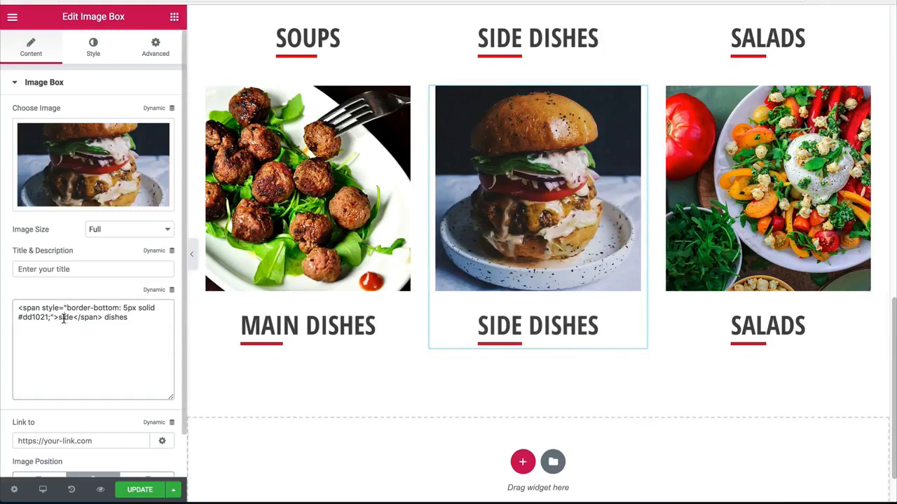
type("bur</span>")
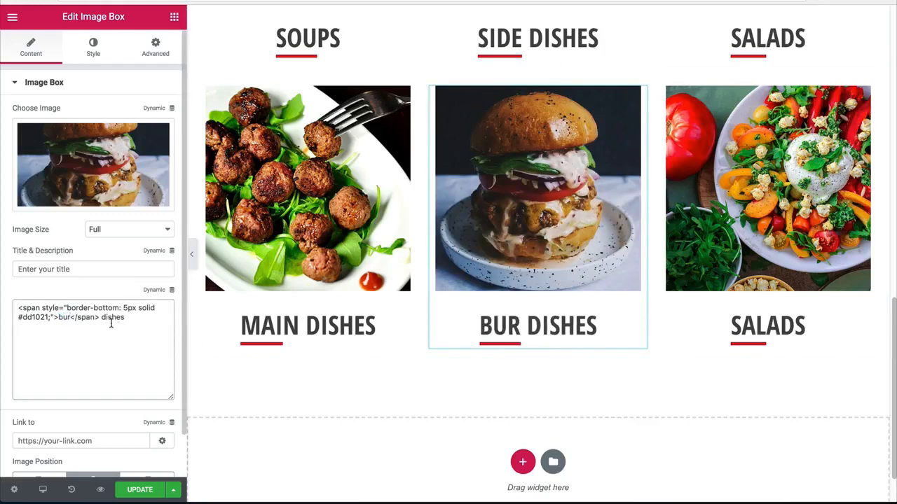
type("gers")
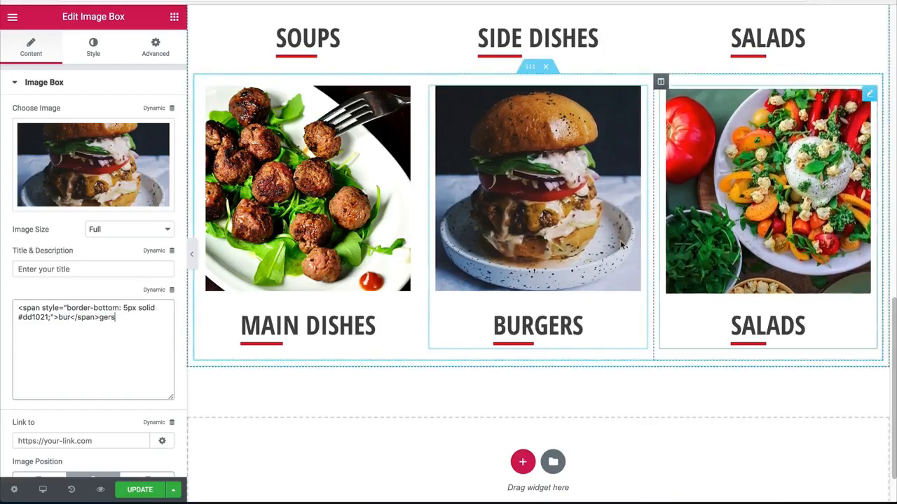
Step: Give the second row's third image box the ice cream cones photo and the description "desserts", with only "des" inside the underlined span
left_click(703, 182)
left_click(105, 160)
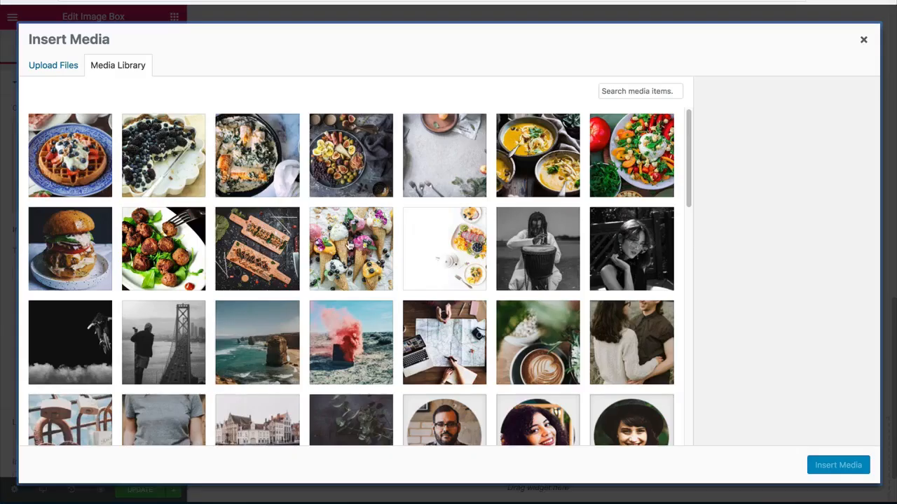
left_click(350, 245)
left_click(838, 466)
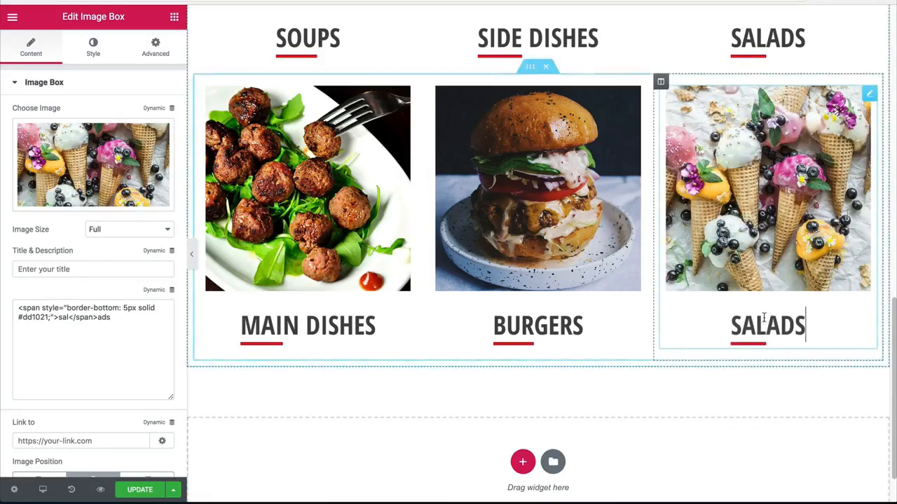
double_click(70, 319)
type("des</")
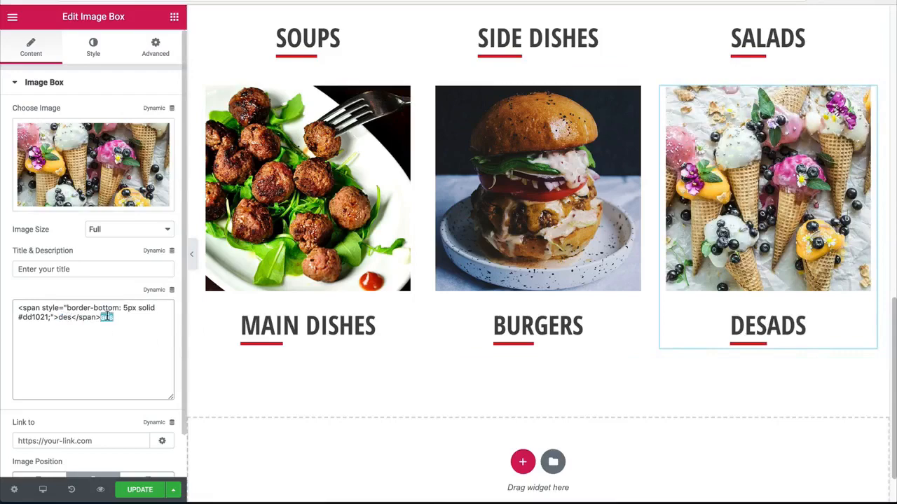
type("span>serts")
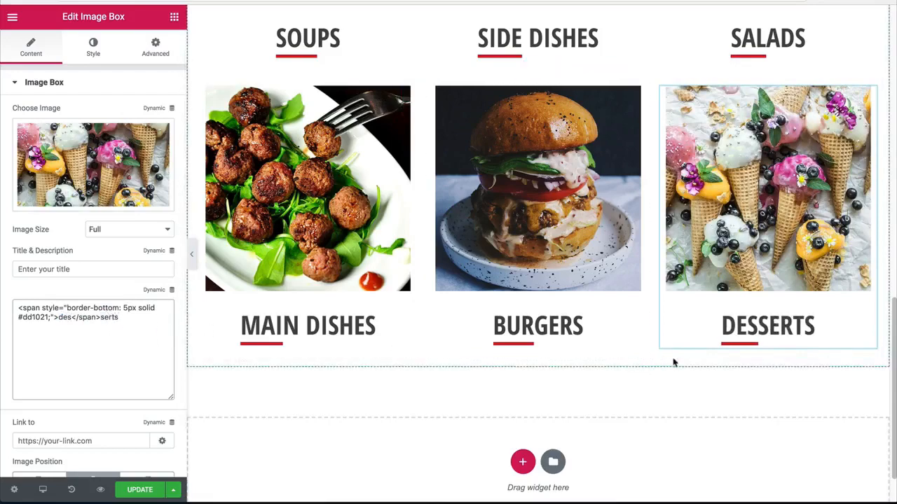
Step: Look over both rows of image boxes and update the page to save the changes
scroll(674, 360, "down", 1)
scroll(674, 360, "up", 5)
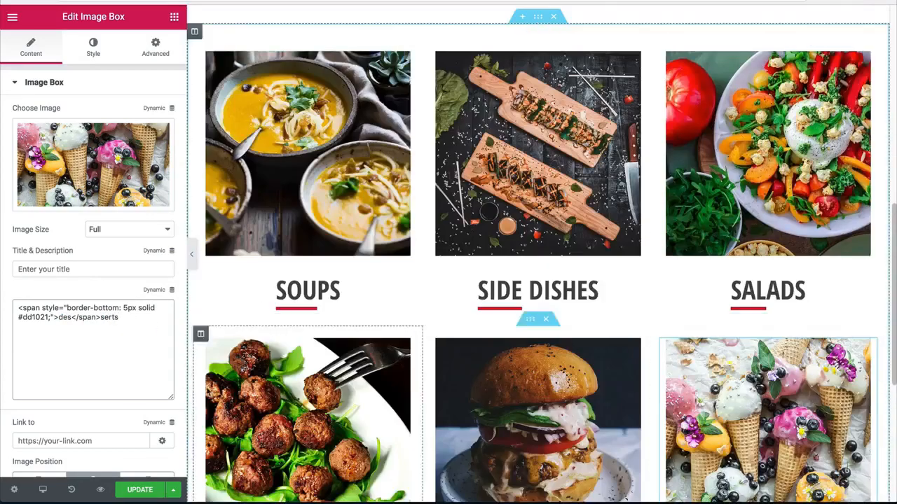
left_click(140, 489)
Step: Preview the page at full width with the editing panel hidden, checking the hero and both rows of food image boxes
left_click(192, 255)
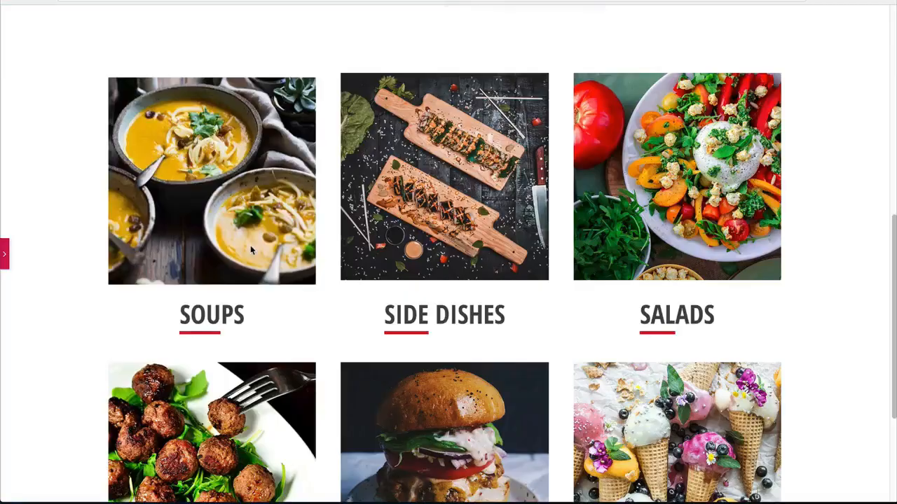
scroll(662, 178, "down", 2)
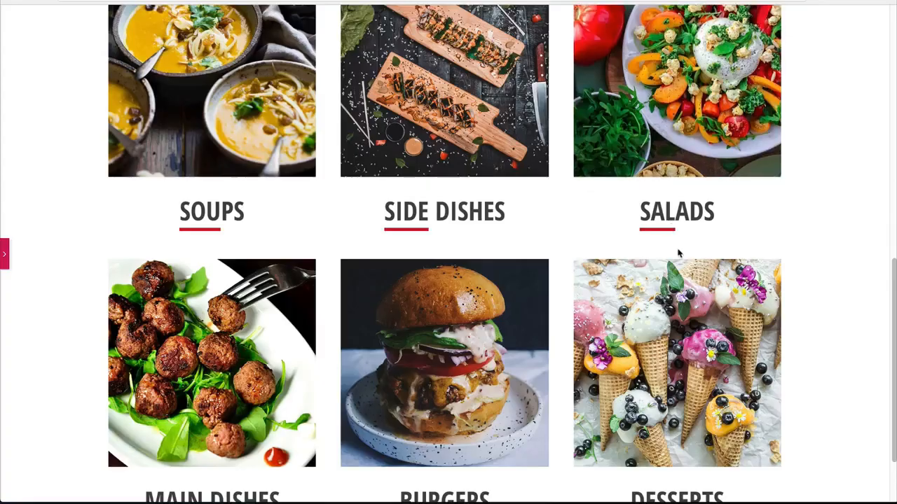
scroll(678, 254, "down", 2)
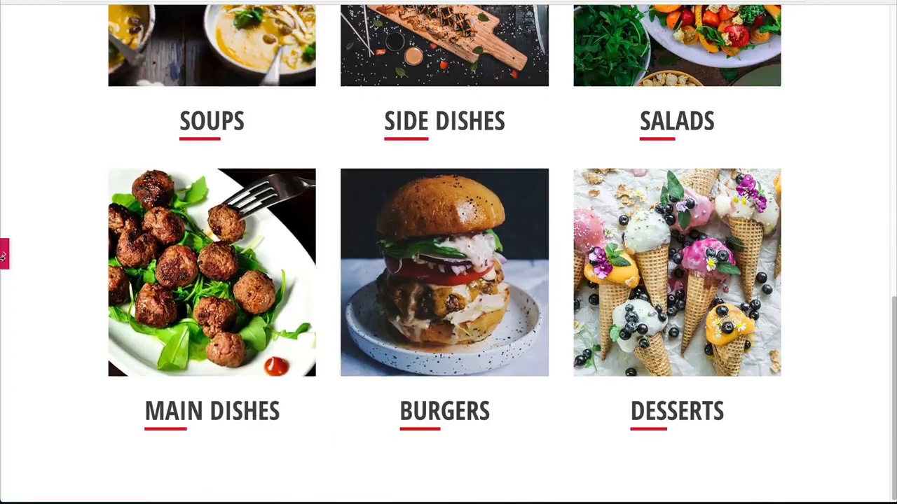
left_click(3, 254)
scroll(491, 324, "down", 2)
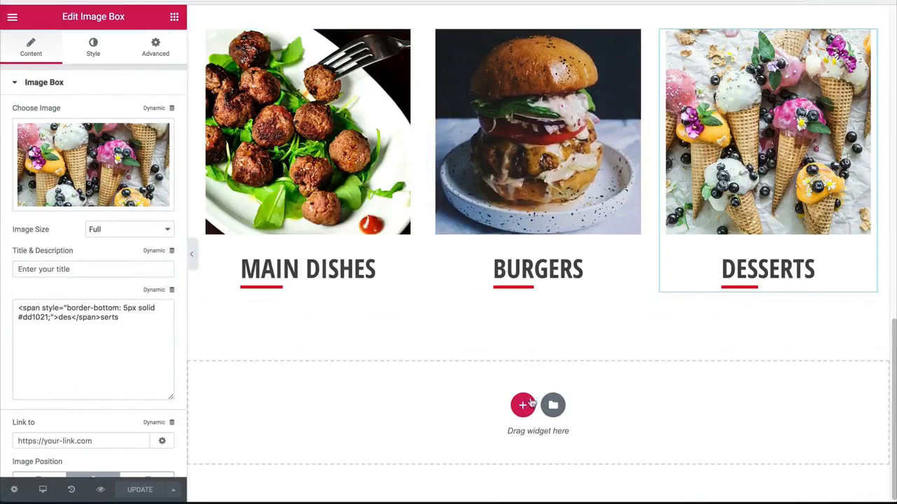
left_click(192, 254)
scroll(318, 203, "up", 10)
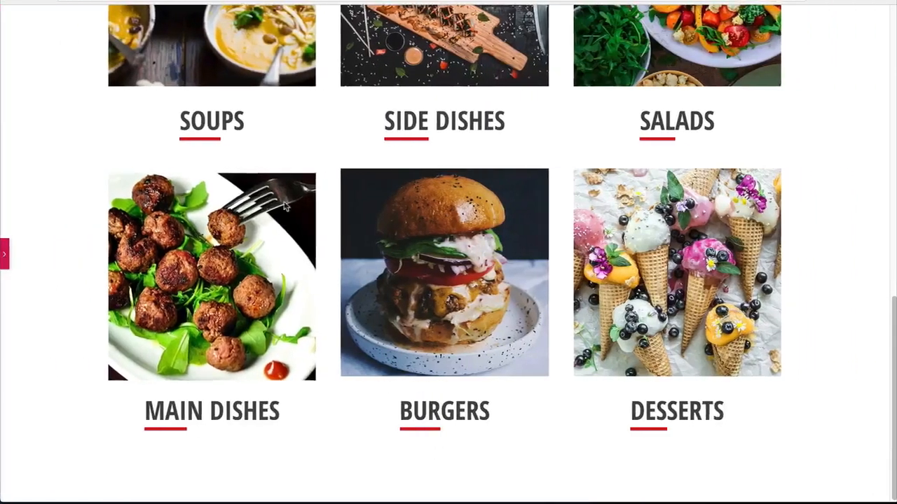
scroll(389, 182, "down", 3)
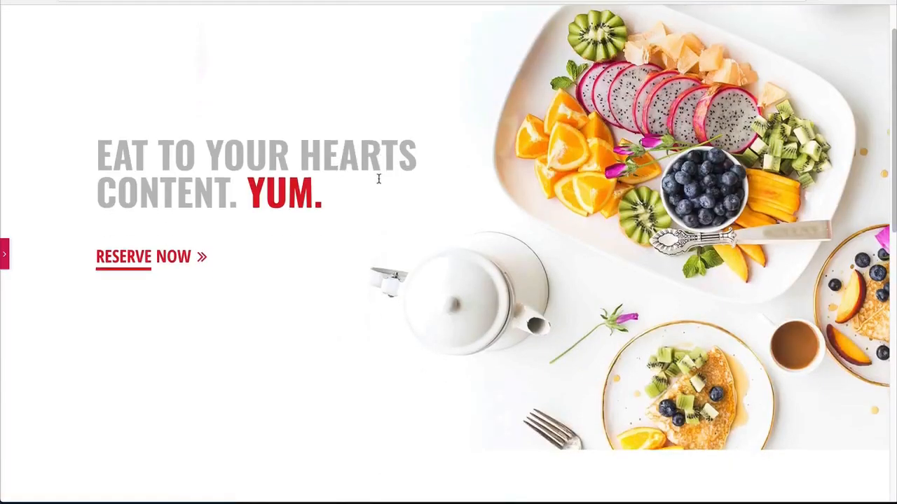
scroll(350, 187, "up", 1)
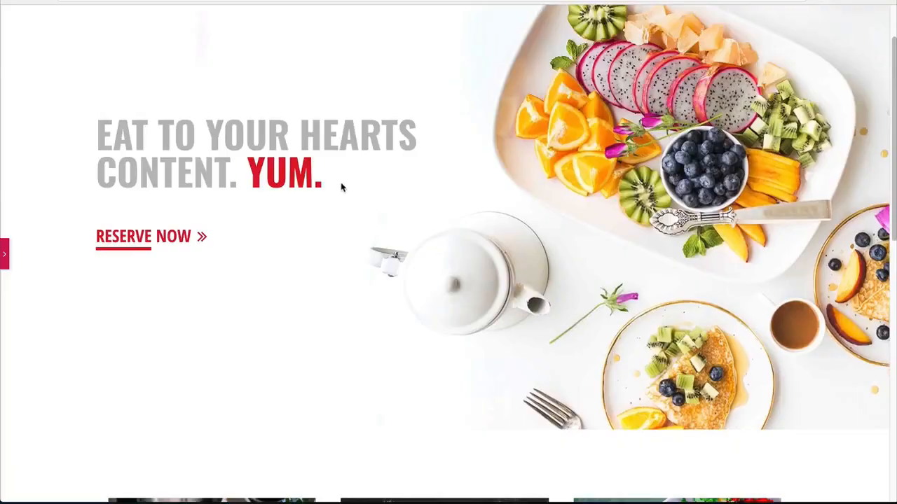
scroll(338, 187, "down", 3)
scroll(334, 189, "down", 2)
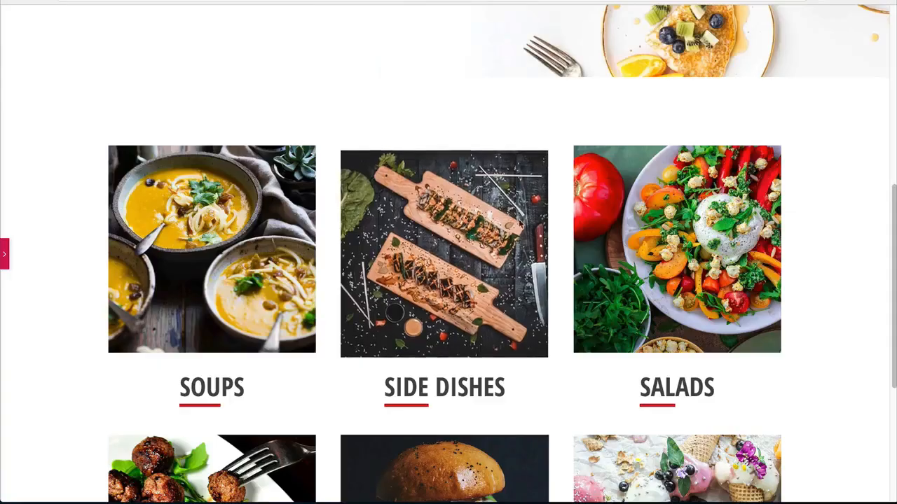
scroll(750, 198, "down", 3)
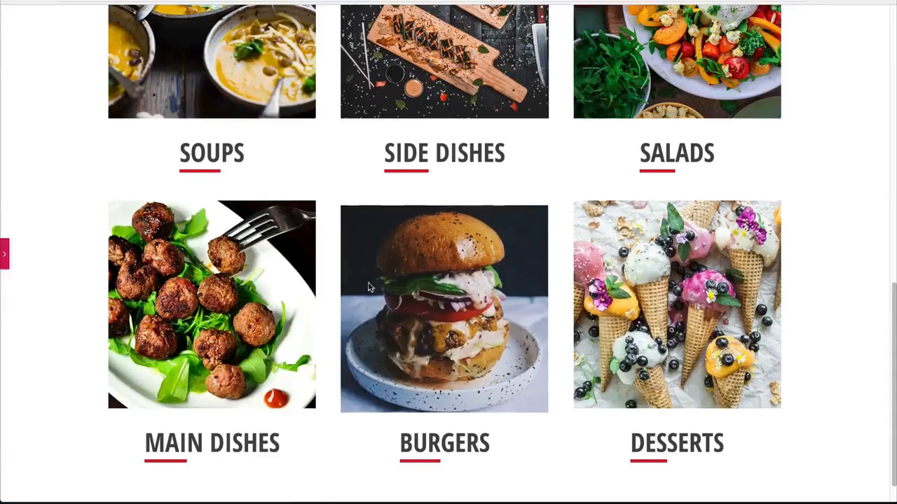
scroll(258, 200, "up", 2)
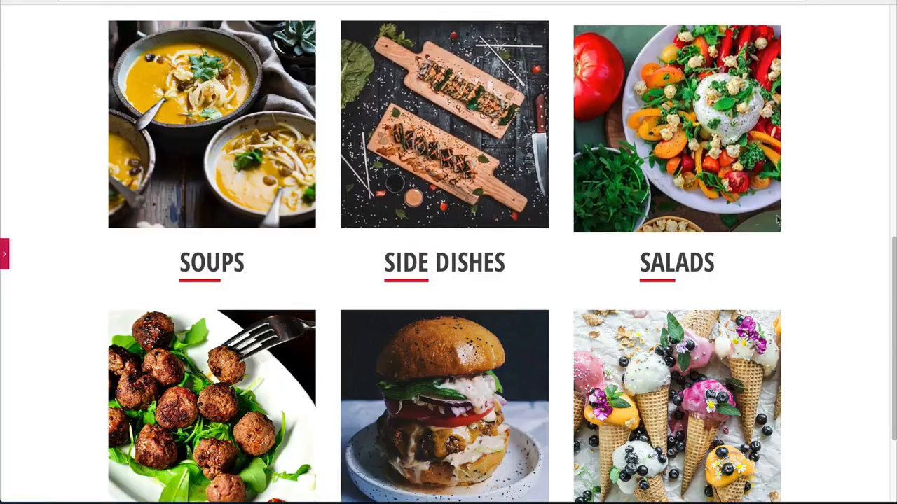
scroll(371, 279, "down", 1)
scroll(60, 280, "down", 2)
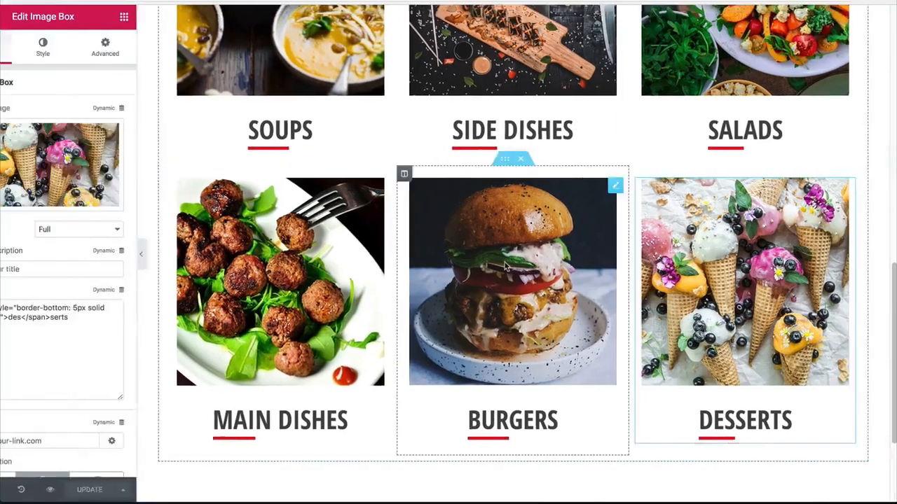
Step: Restore the editing panel and add a new single-column section below the second row of image boxes
scroll(506, 266, "down", 4)
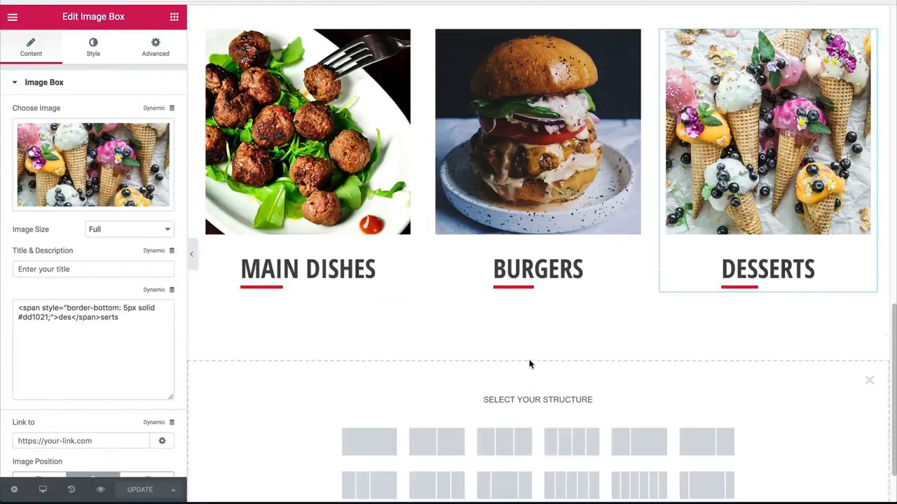
scroll(529, 364, "down", 2)
left_click(369, 372)
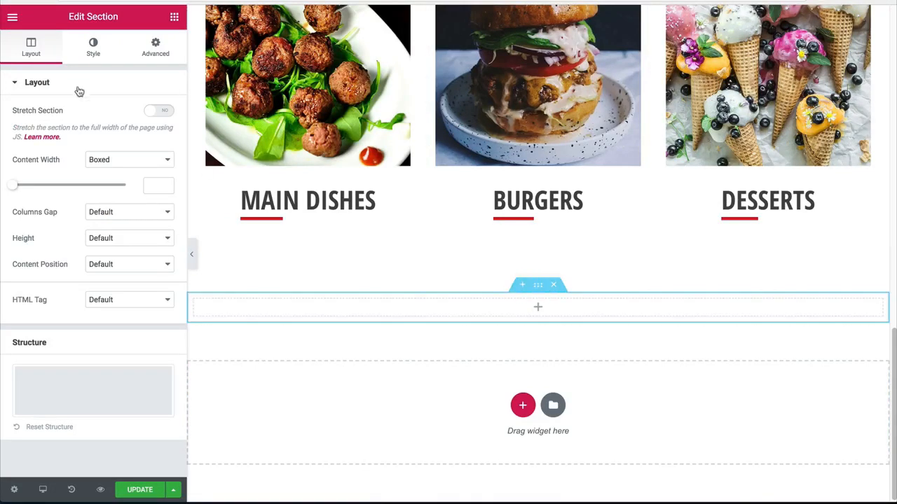
Step: Give the new section a classic background using the media library photo of the grey tabletop with cutlery and leaves
left_click(93, 50)
left_click(96, 141)
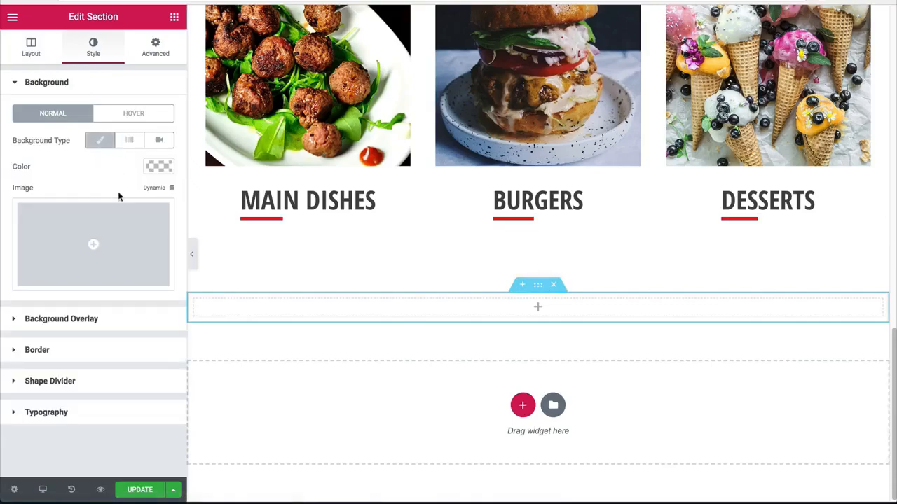
left_click(89, 241)
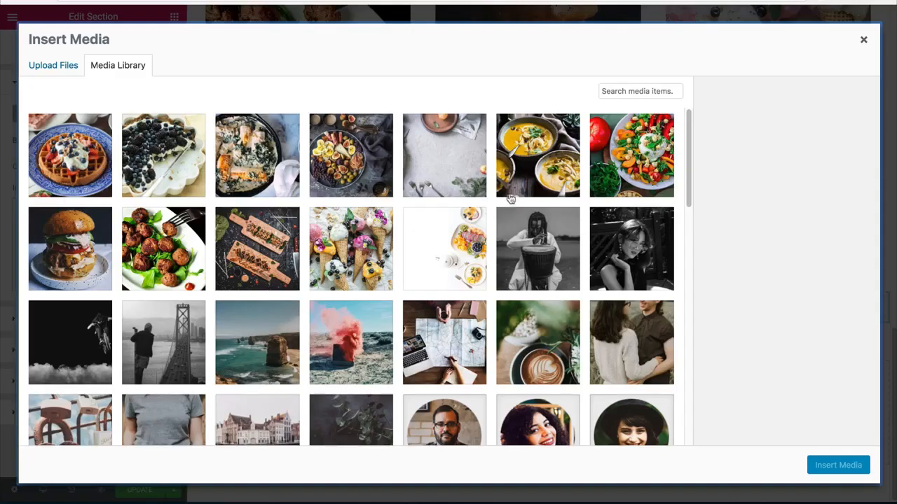
left_click(459, 175)
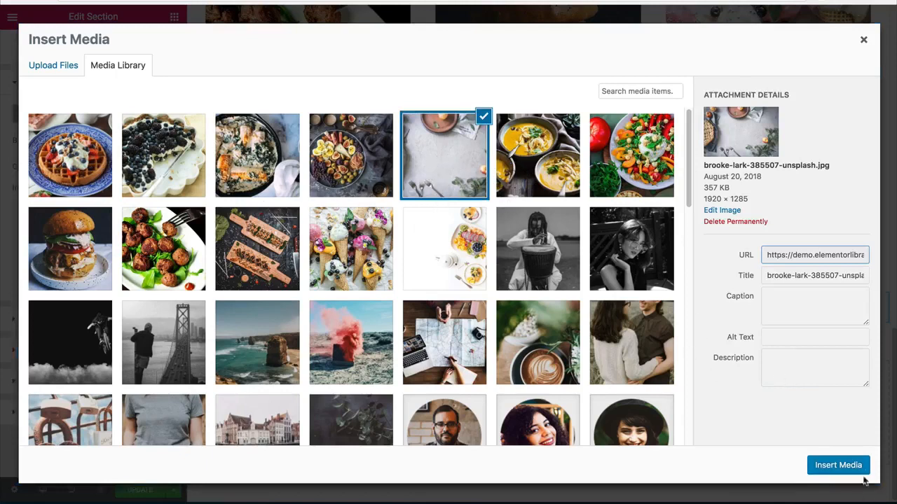
left_click(838, 465)
Step: Set the section's background image position to Center Center and its size to Cover
left_click(126, 309)
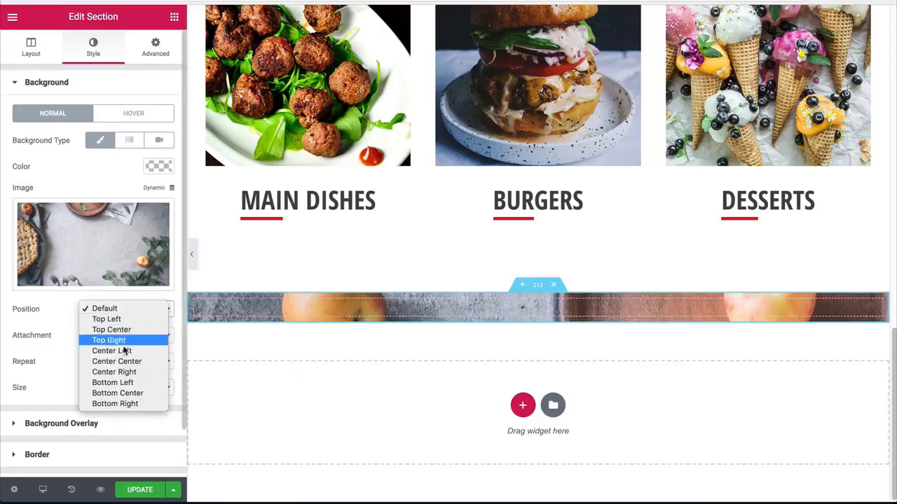
left_click(116, 361)
left_click(129, 388)
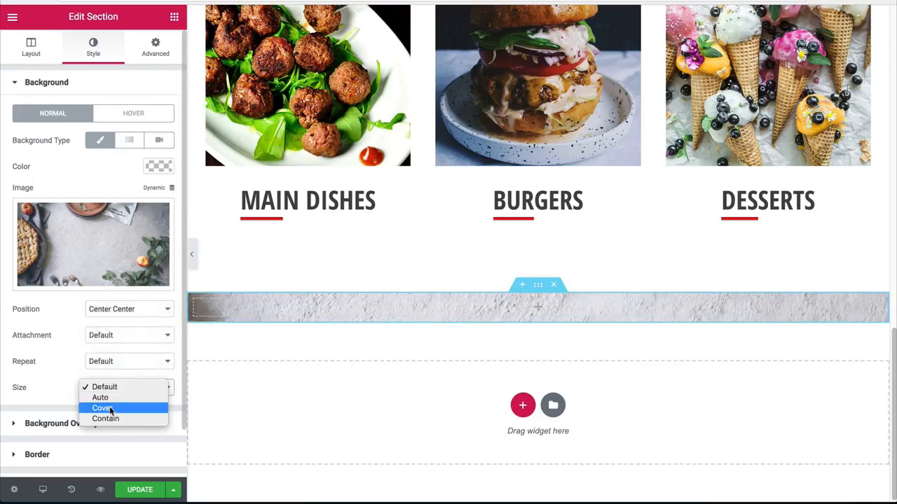
left_click(102, 408)
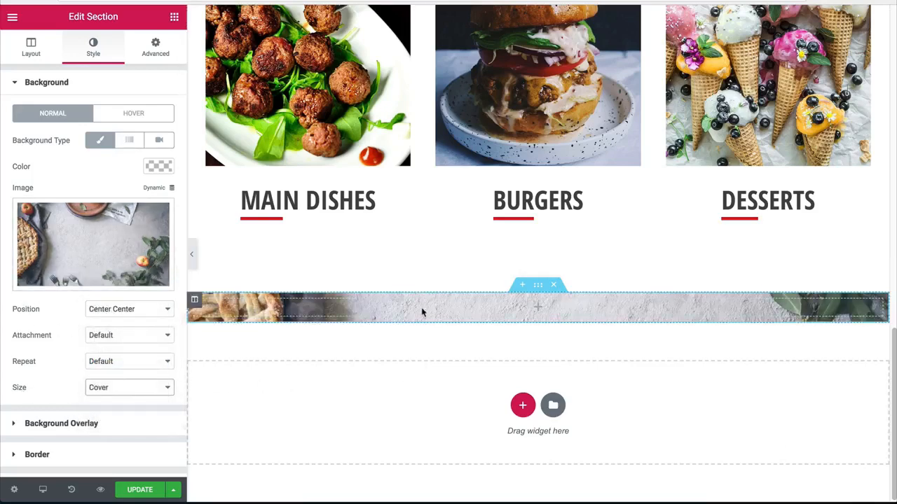
Step: Set the new section's top and bottom padding to 80 px, leaving the sides at 0
left_click(156, 47)
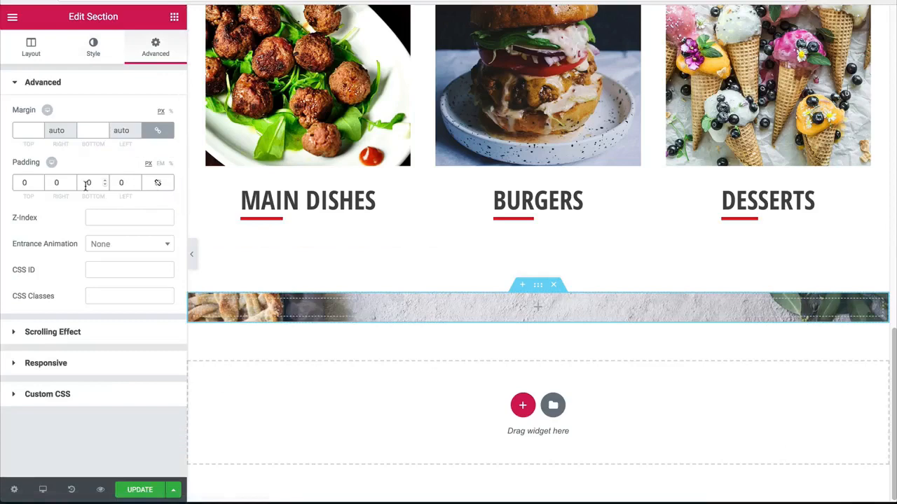
left_click(86, 183)
type("8")
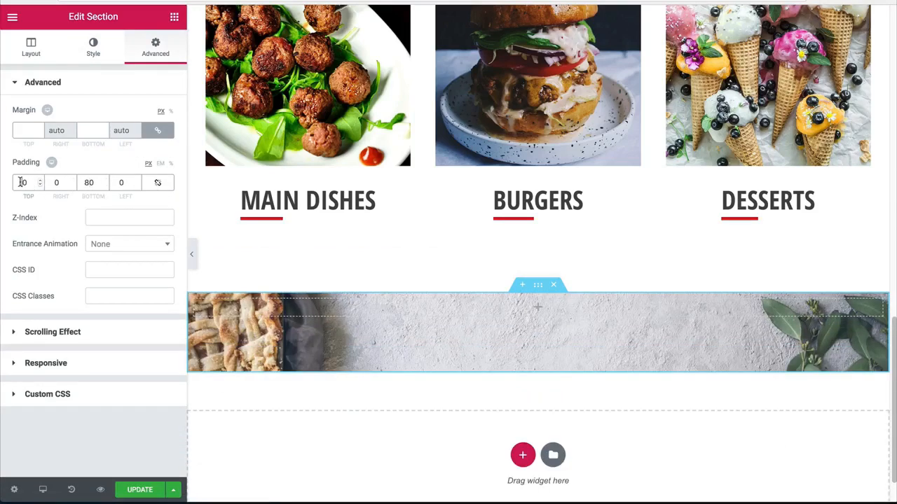
left_click(25, 183)
type("80")
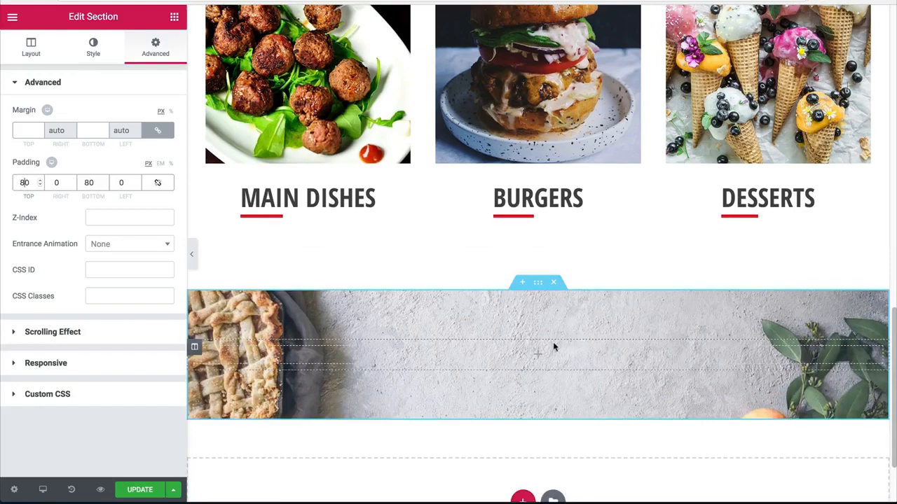
Step: Copy the hero heading into the new background-photo section and align the pasted heading to the center
scroll(451, 348, "up", 10)
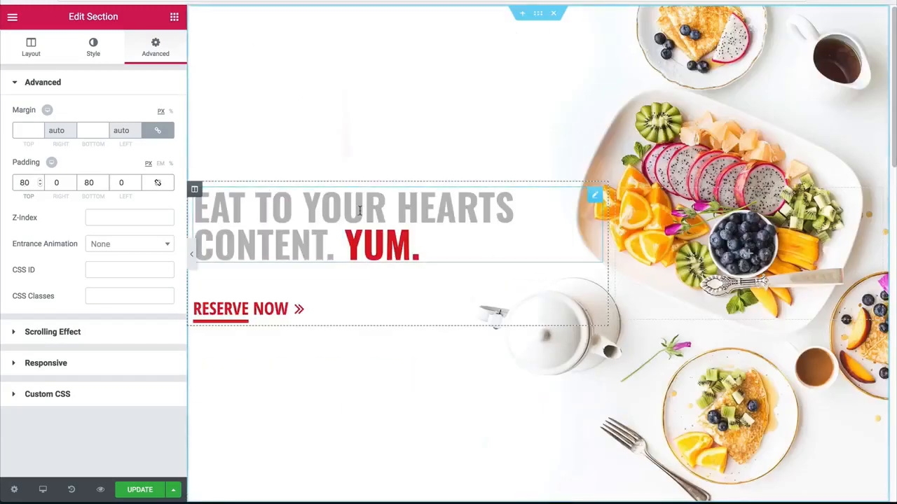
right_click(359, 210)
left_click(381, 258)
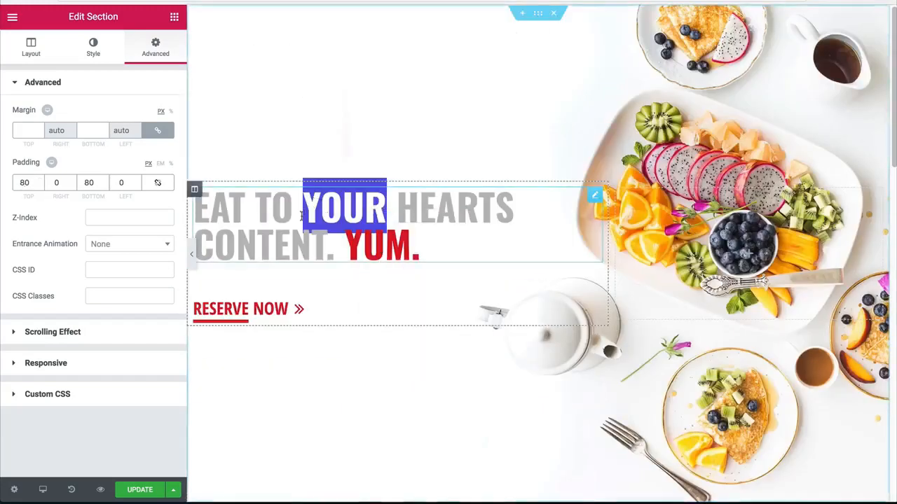
scroll(511, 224, "down", 10)
scroll(509, 224, "down", 6)
right_click(541, 258)
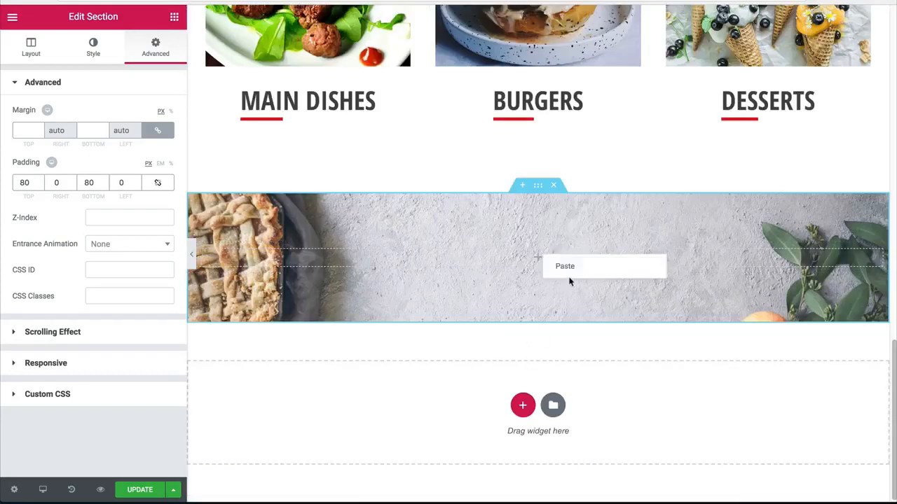
left_click(569, 264)
left_click(73, 308)
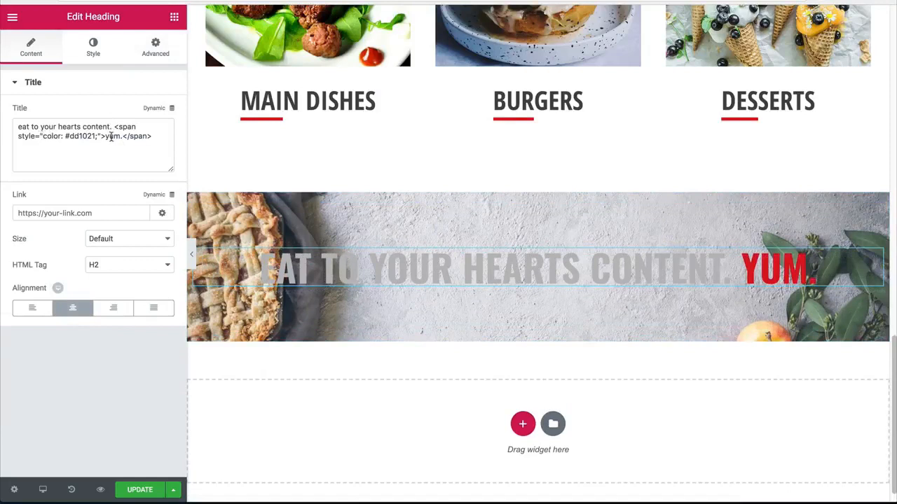
Step: Change the pasted heading's title to "get recipes straight to your inbox.", keeping the #dd1021 colored span around "inbox."
left_click_drag(112, 127, 18, 127)
type("ge")
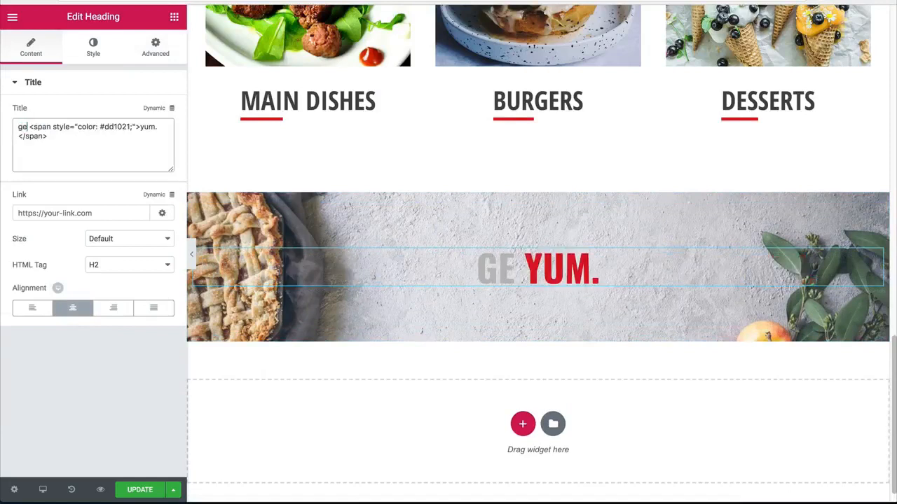
type("t recipes s")
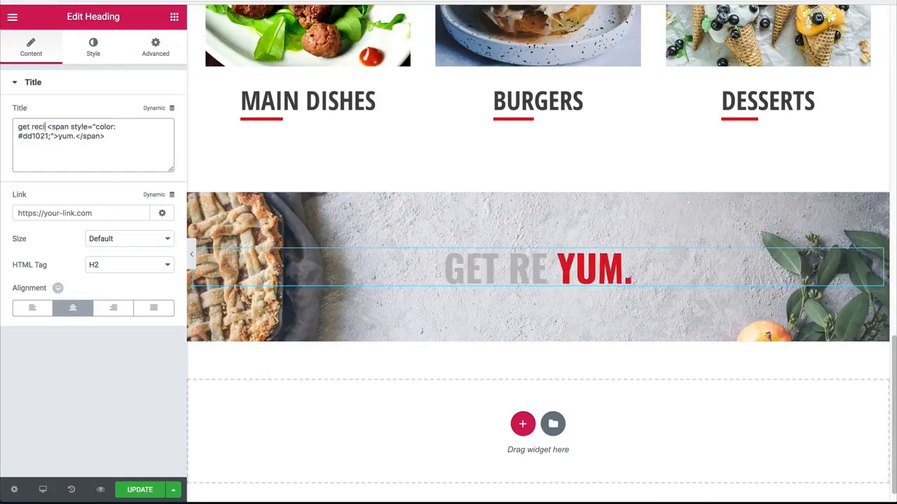
type("traight to yo")
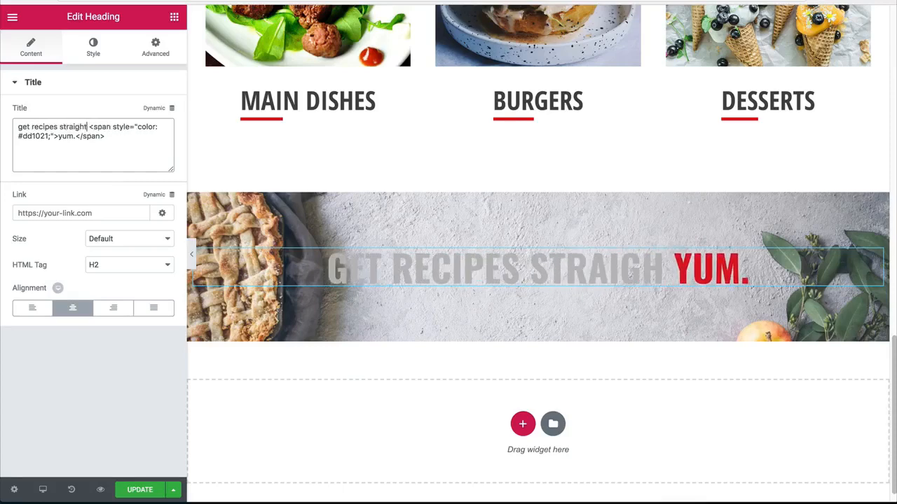
type("ur <span style=\"color: #dd1021;\">")
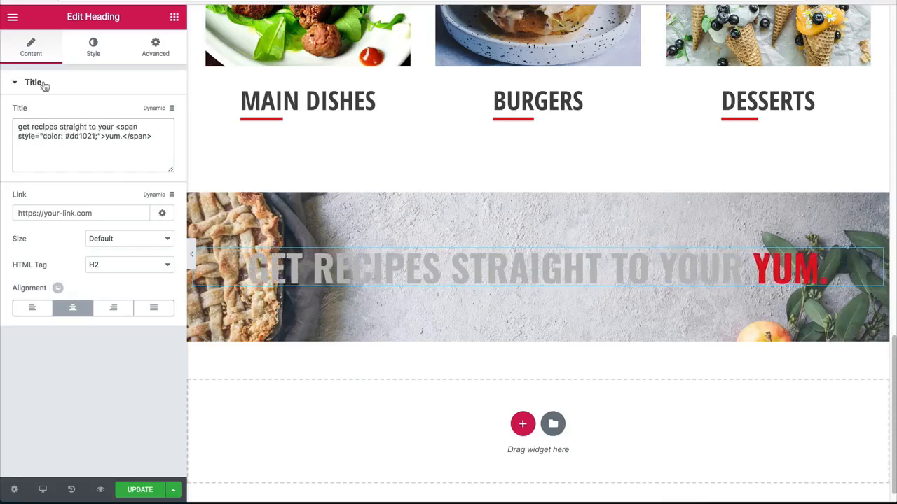
type("inbox")
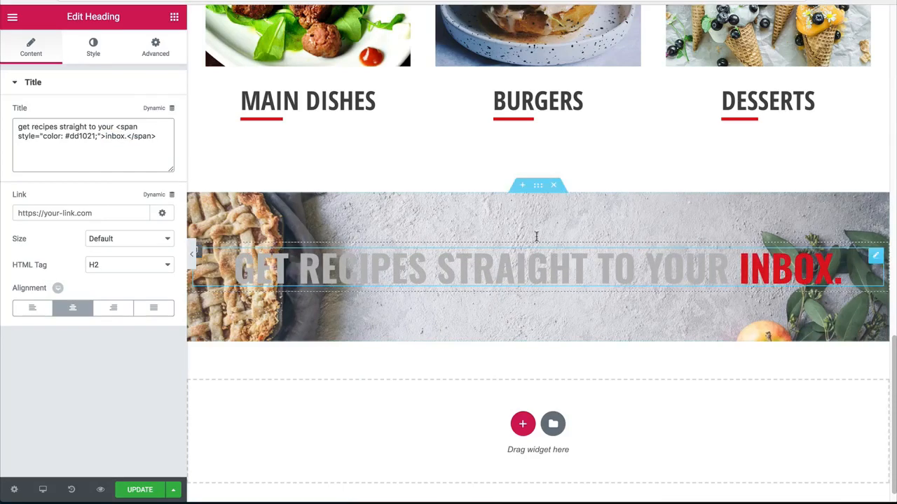
Step: Set the boxed content width of the recipes section to 600
left_click(538, 186)
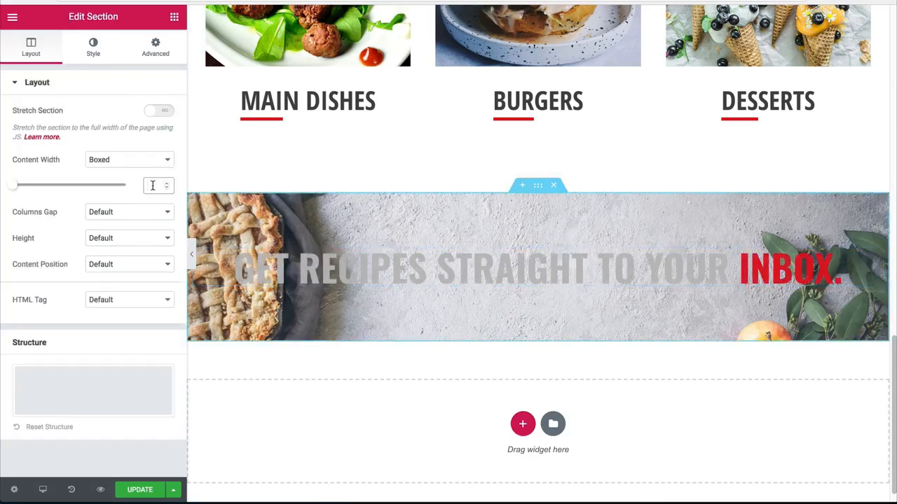
type("800")
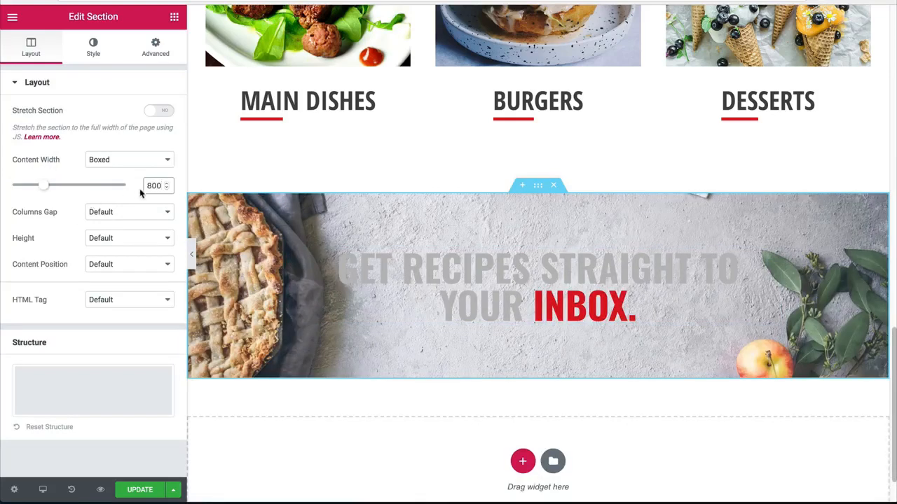
type("7")
type("6")
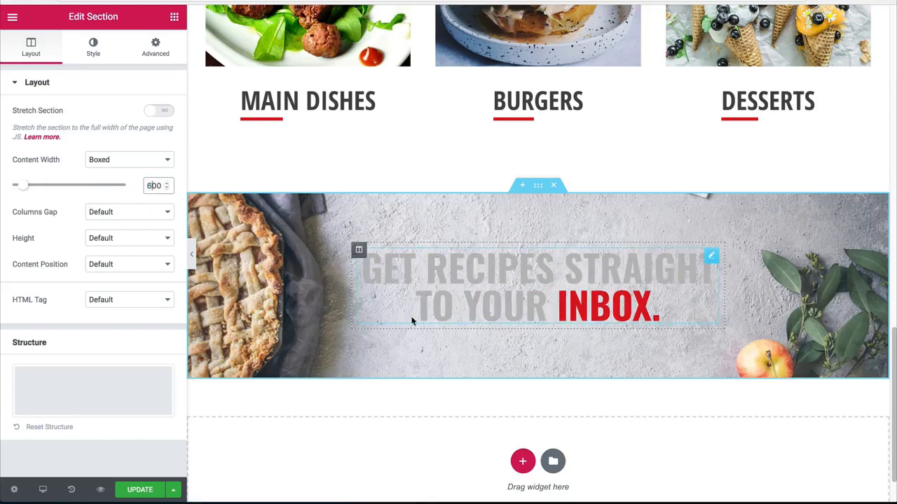
Step: Set the recipes heading's text color to white (#ffffff) and check it at full page width with the editing panel hidden
left_click(93, 47)
left_click(473, 282)
left_click(93, 47)
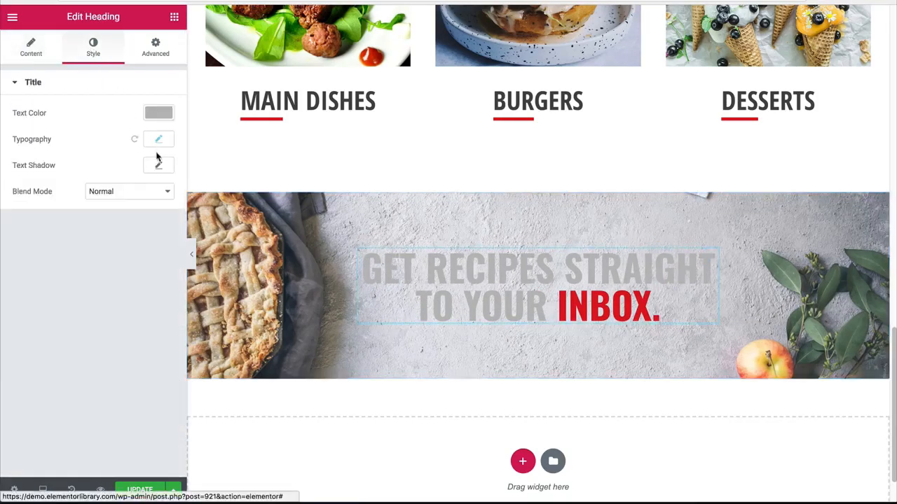
left_click(158, 113)
left_click(127, 262)
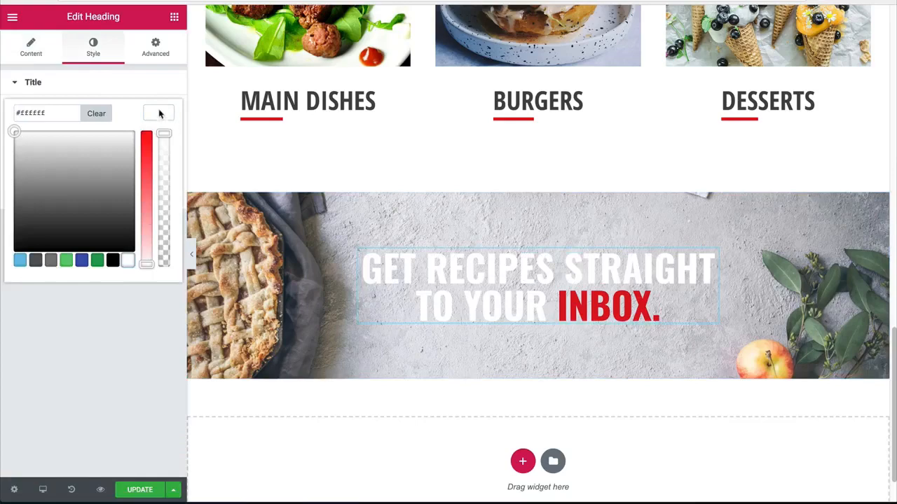
left_click(159, 113)
left_click(192, 255)
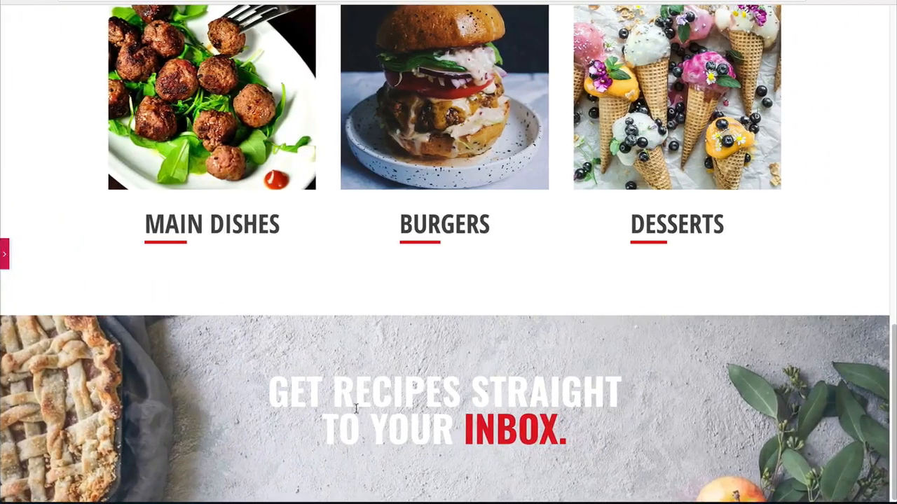
left_click(4, 257)
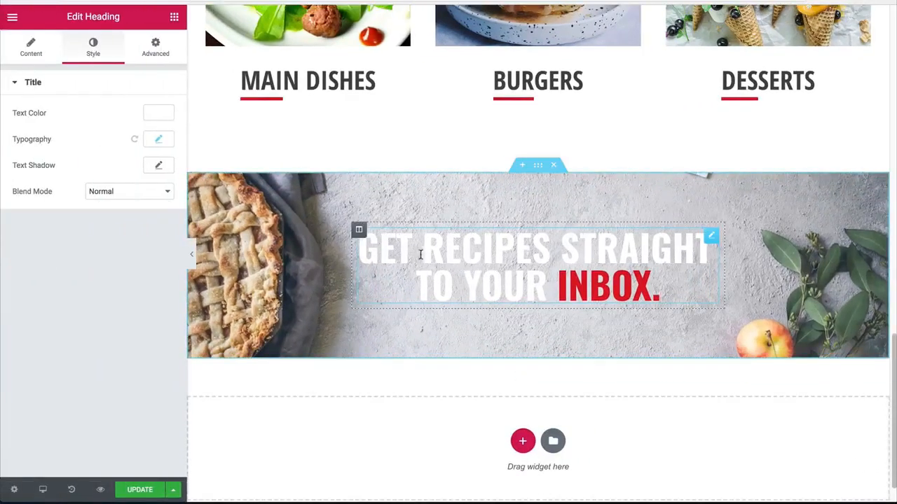
Step: Add a text shadow to the recipes heading in black at about 0.16 opacity and preview it with the editing panel hidden
left_click(158, 166)
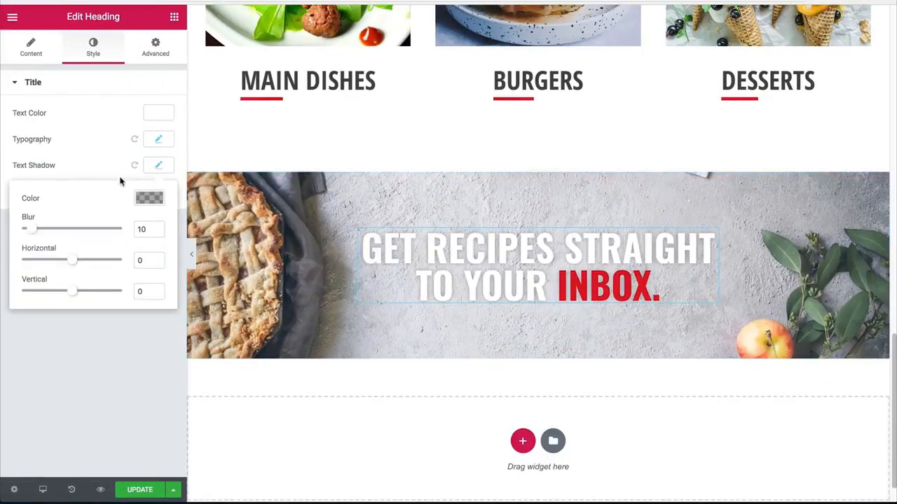
left_click(148, 201)
left_click_drag(154, 329, 155, 329)
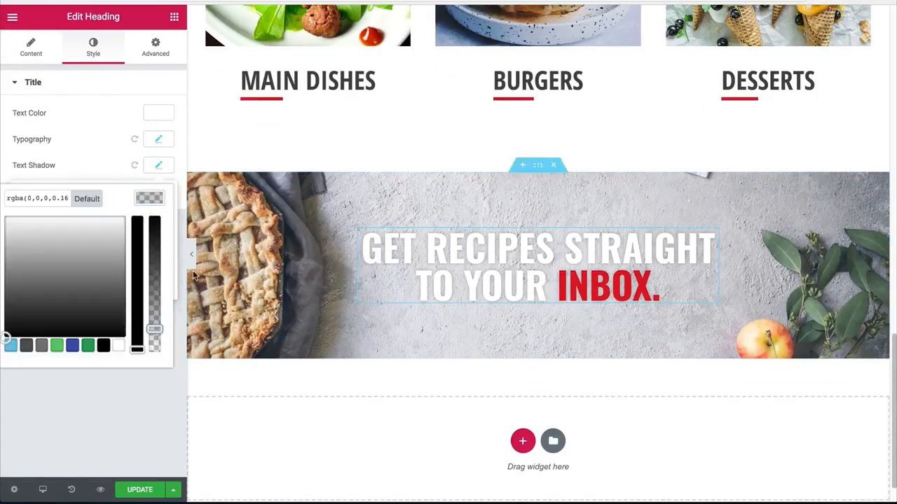
left_click(195, 263)
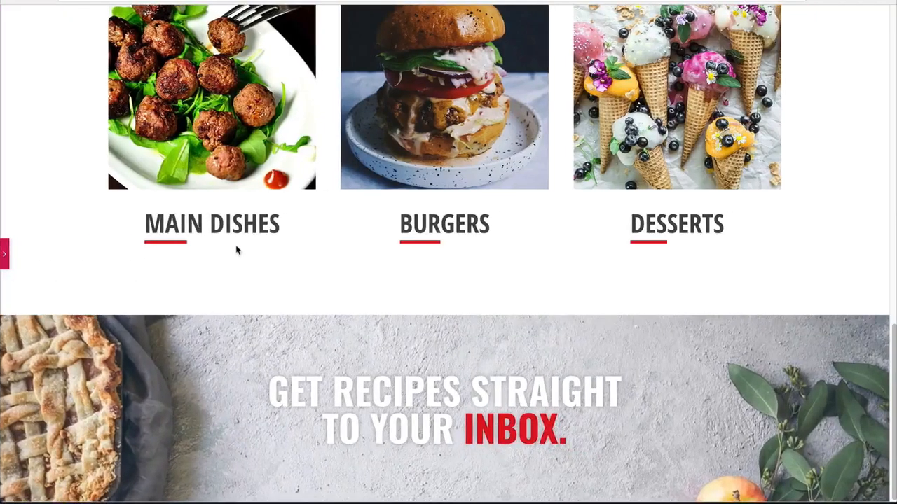
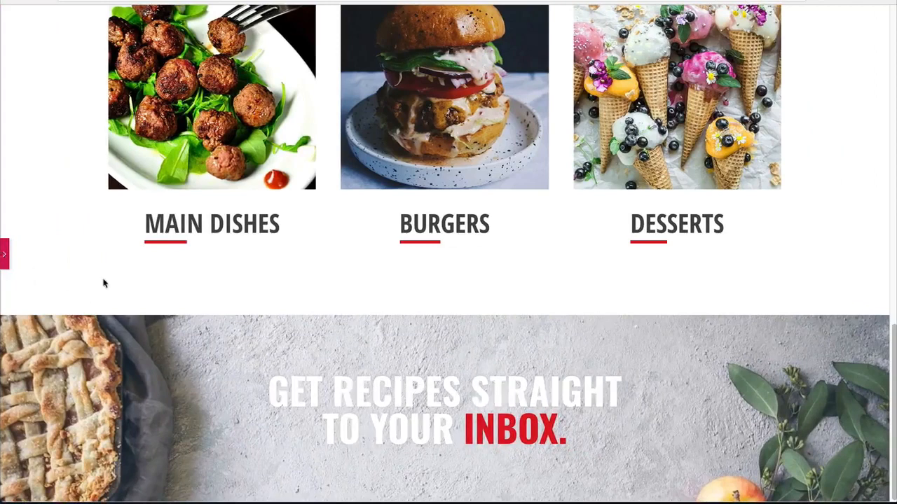
Step: Give the recipes section a classic background overlay in dark gray
left_click(4, 253)
left_click(537, 144)
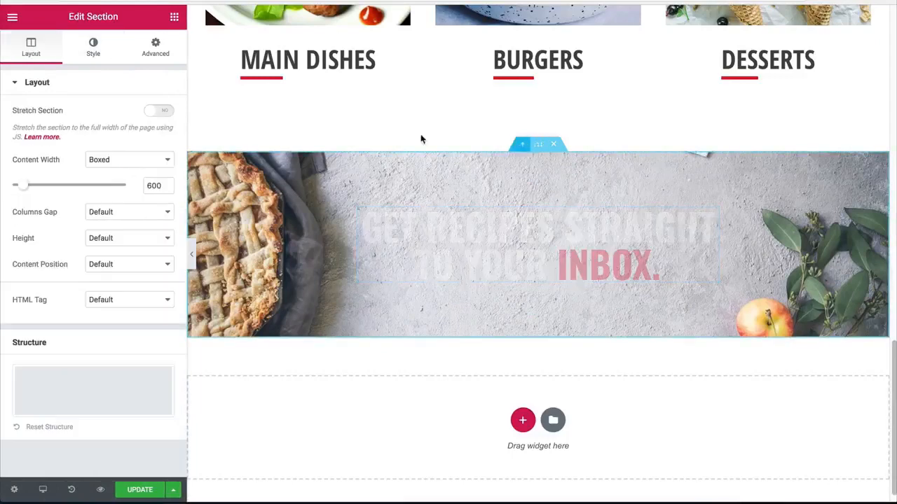
left_click(107, 50)
left_click(70, 82)
left_click(73, 115)
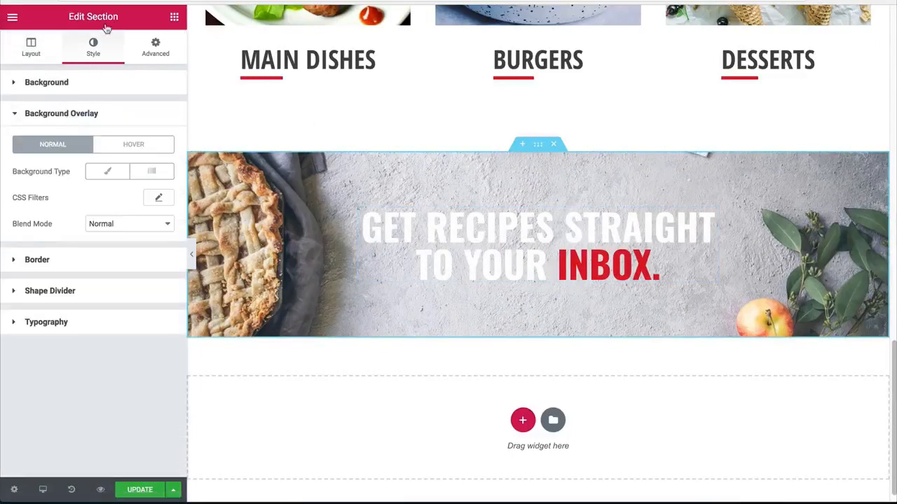
left_click(112, 173)
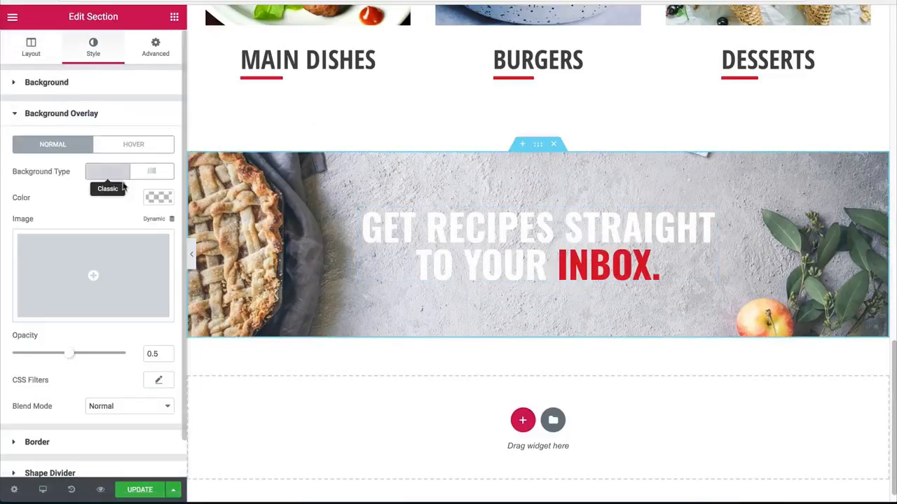
left_click(158, 197)
left_click_drag(36, 314, 37, 298)
left_click(158, 198)
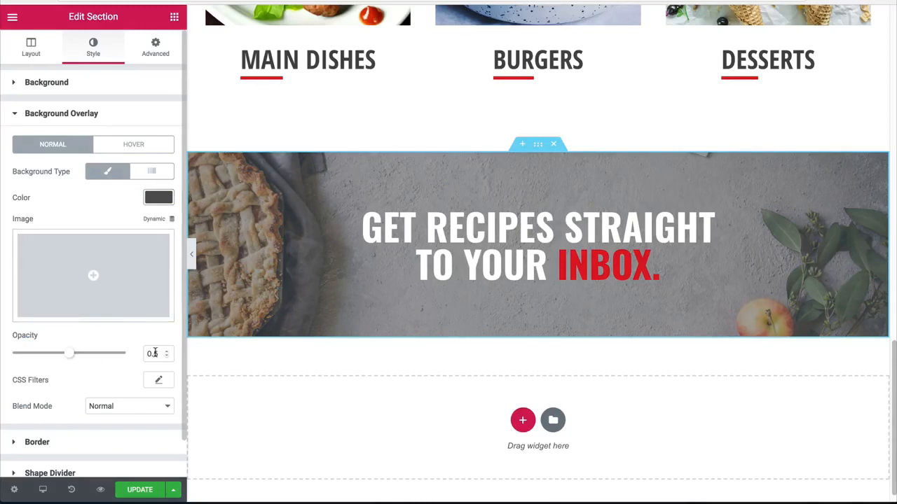
Step: Set the recipes section's overlay opacity to 0.15 and preview it with the editing panel hidden
type("1")
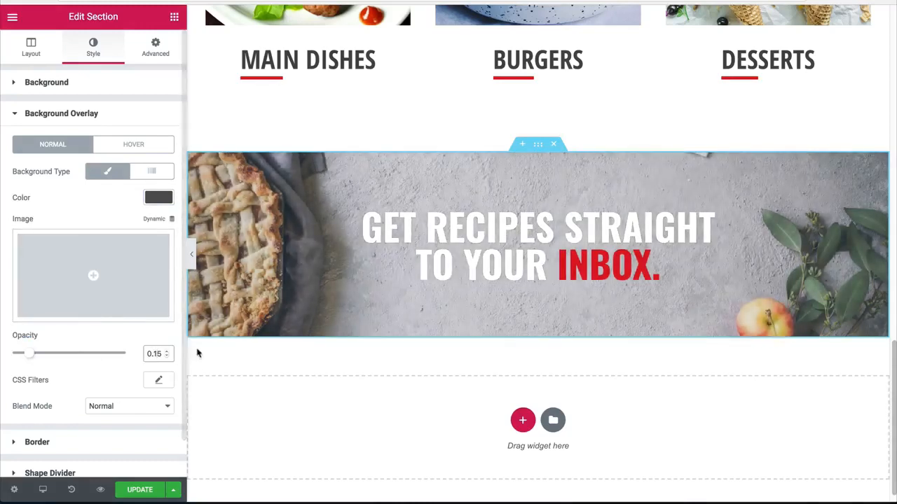
left_click(194, 255)
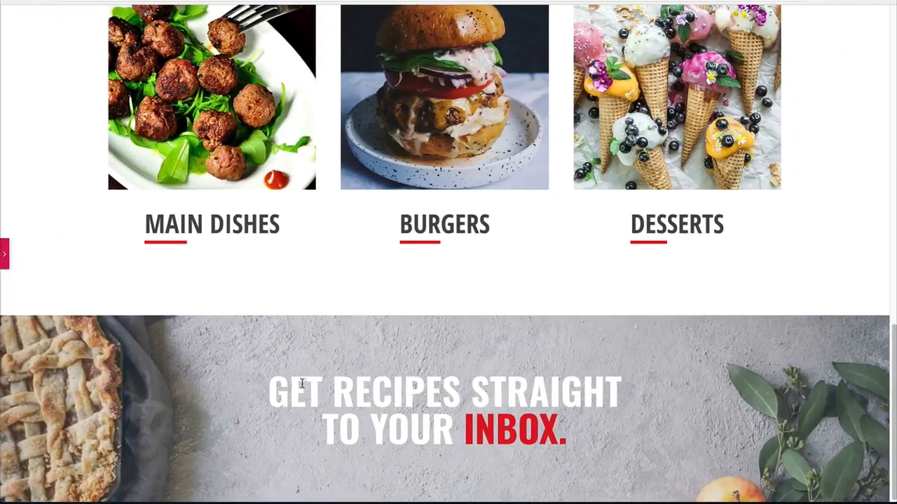
left_click(4, 253)
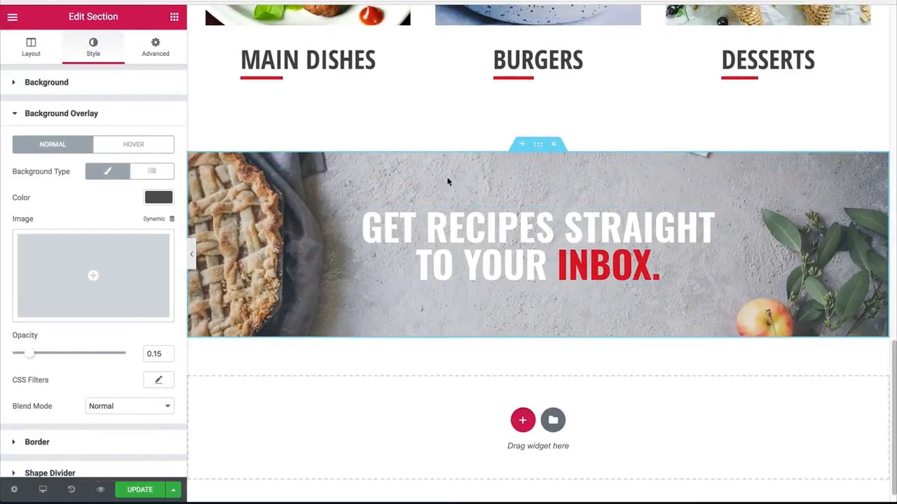
Step: Review the page from the hero through the food image boxes to the recipes section
scroll(313, 159, "up", 1)
scroll(253, 132, "down", 1)
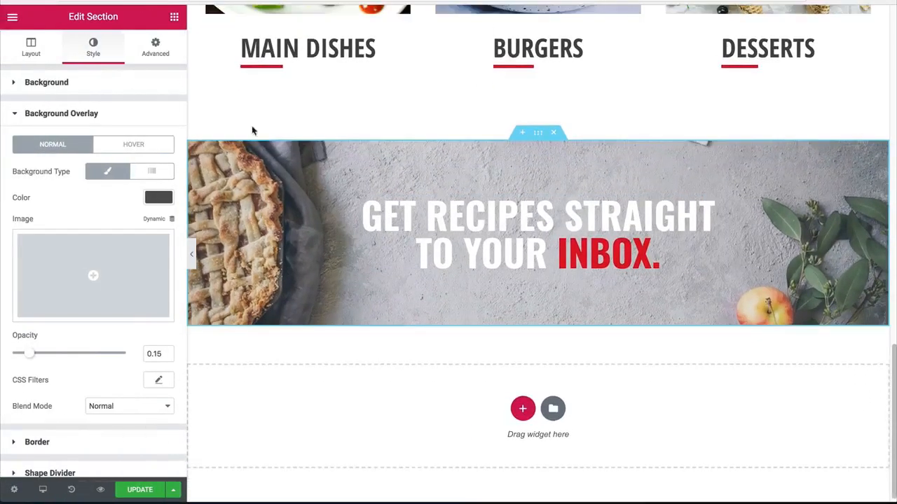
scroll(253, 130, "up", 1)
scroll(398, 200, "up", 10)
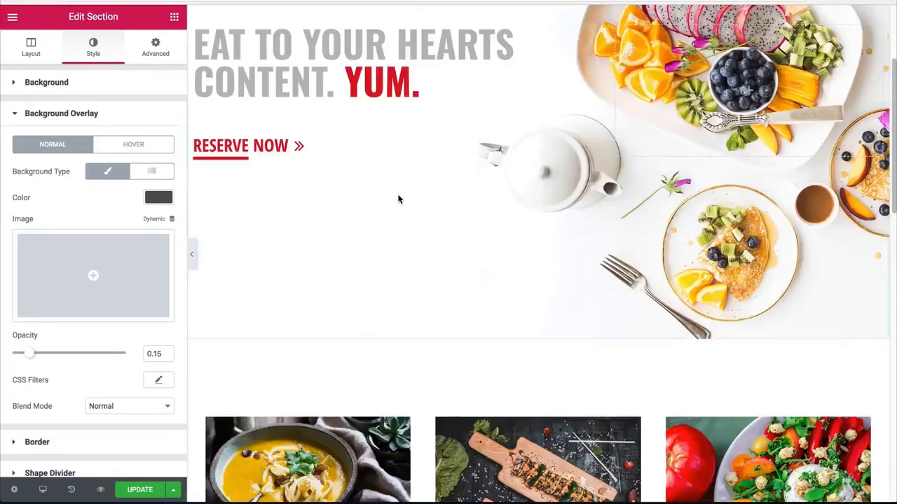
scroll(398, 200, "up", 3)
scroll(434, 232, "down", 8)
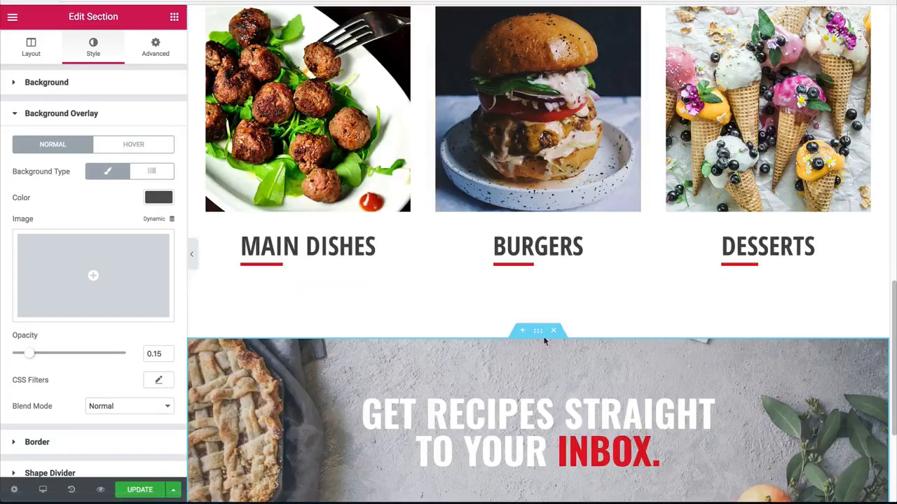
scroll(544, 329, "down", 3)
scroll(533, 312, "up", 4)
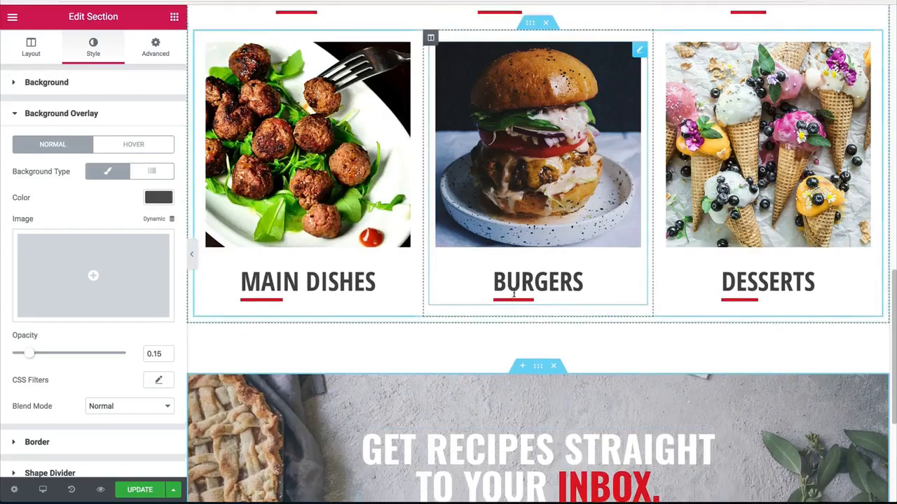
scroll(420, 266, "up", 7)
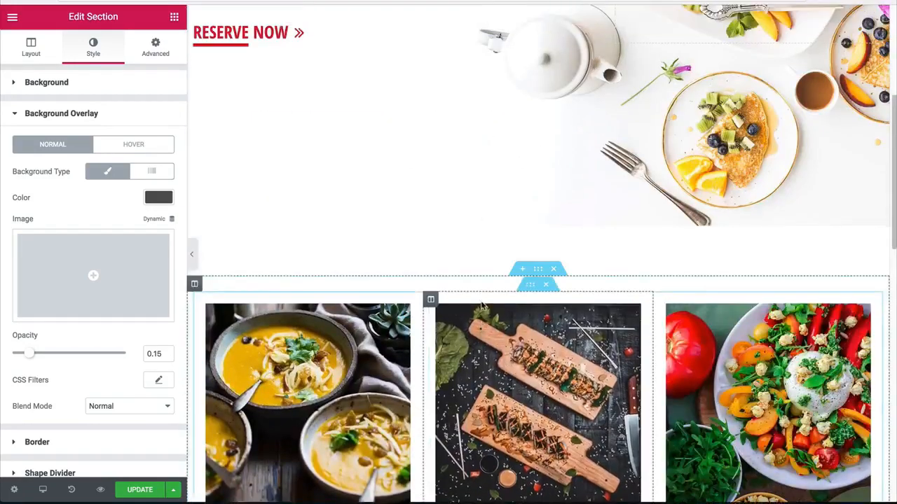
scroll(314, 134, "down", 7)
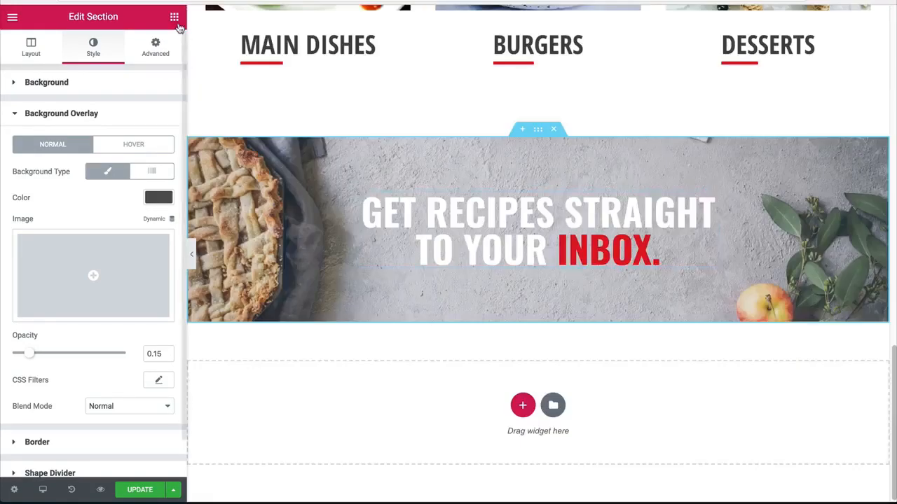
Step: Add a Text Editor widget above the recipes heading with the text "subscribe"
left_click(174, 18)
left_click_drag(144, 208, 441, 216)
key("ctrl+a")
type("s")
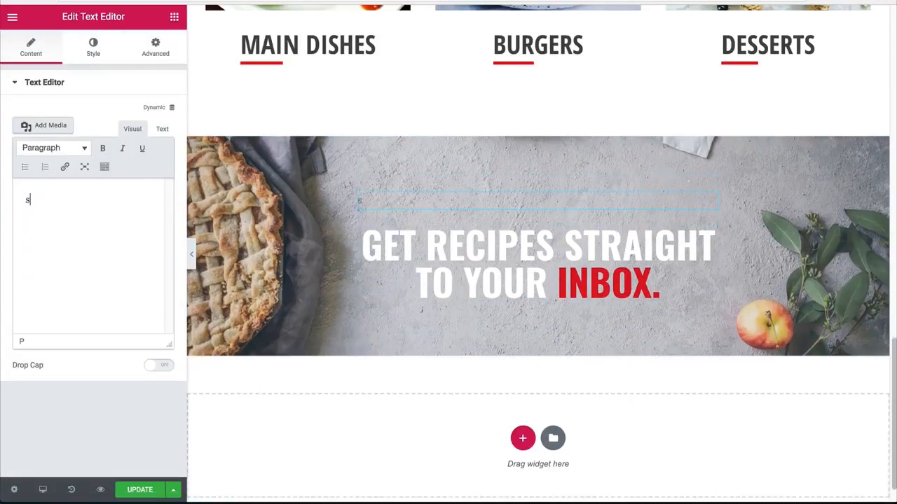
type("ubscribe")
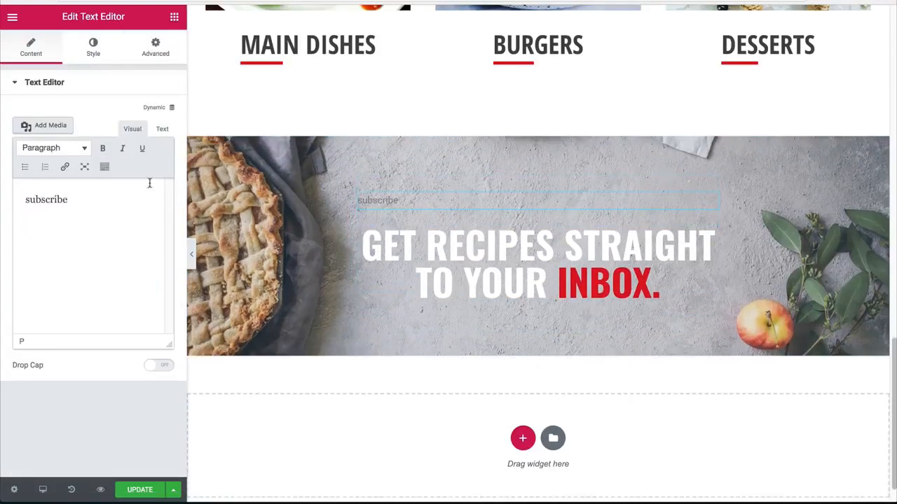
Step: Center the "subscribe" text and set its text color to white
left_click(98, 47)
left_click(72, 130)
left_click(157, 156)
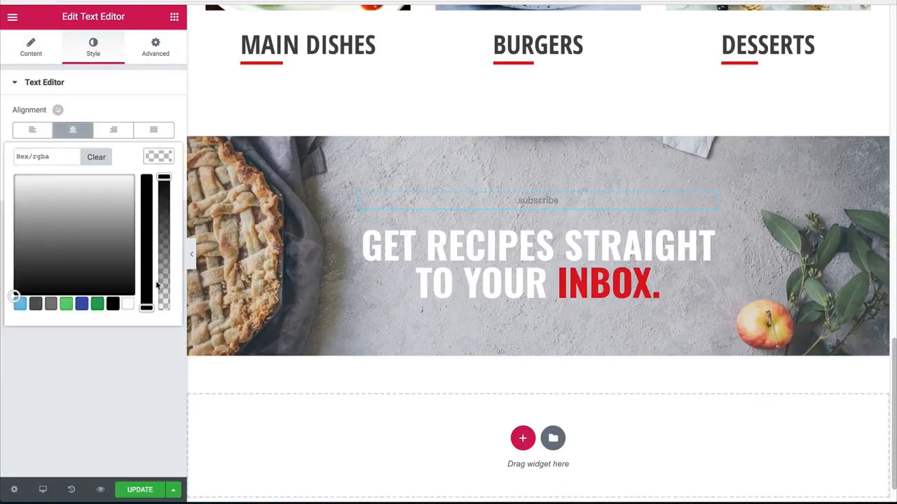
left_click(128, 303)
left_click(165, 199)
Step: Set the "subscribe" text's font family to Open Sans Condensed
left_click(158, 182)
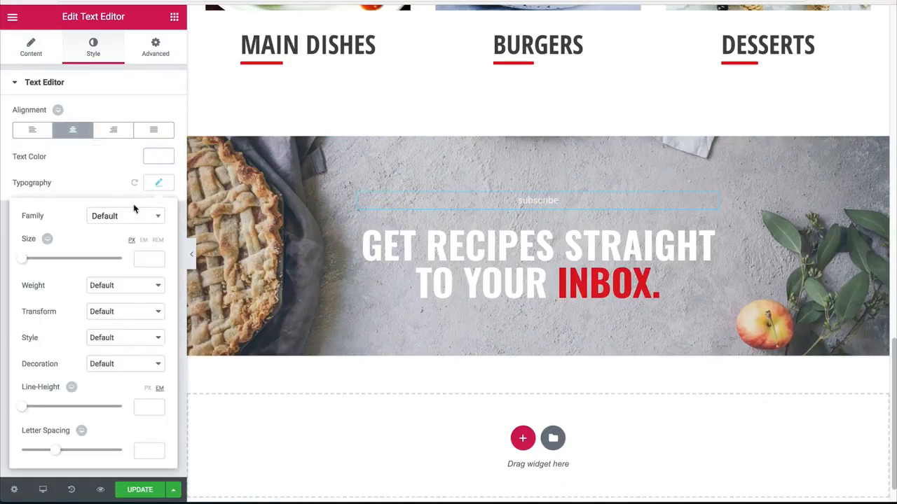
left_click(112, 219)
type("osw")
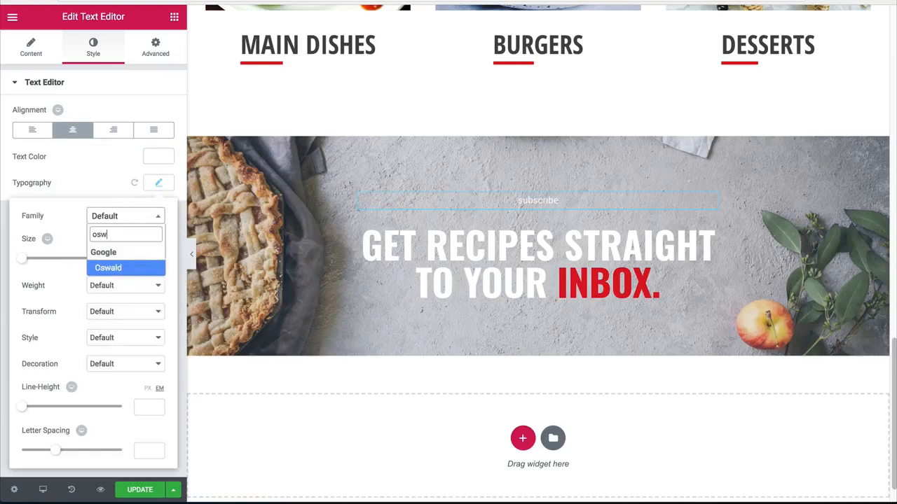
key("BackSpace")
key("BackSpace")
key("BackSpace")
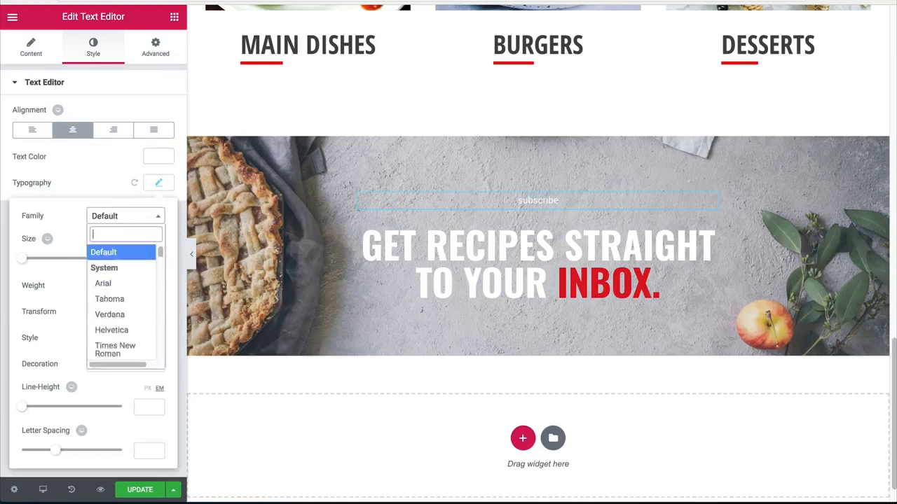
type("open")
key("Return")
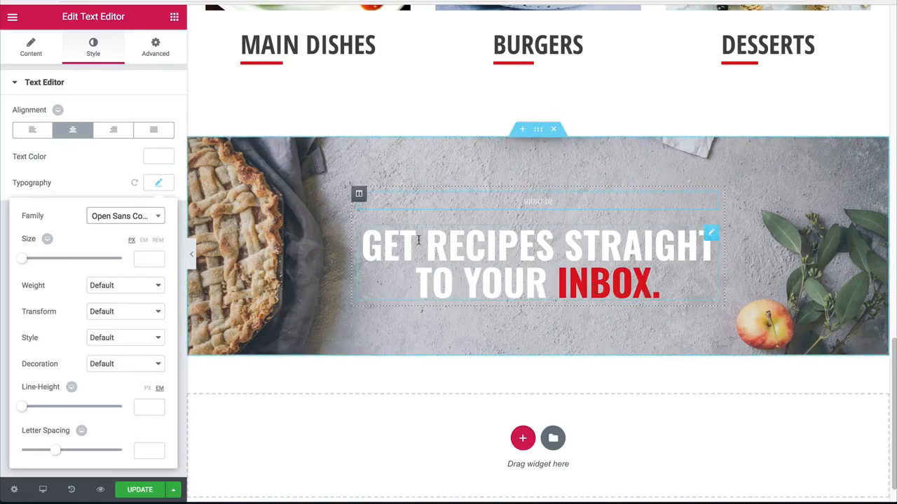
scroll(419, 240, "up", 10)
scroll(417, 325, "down", 10)
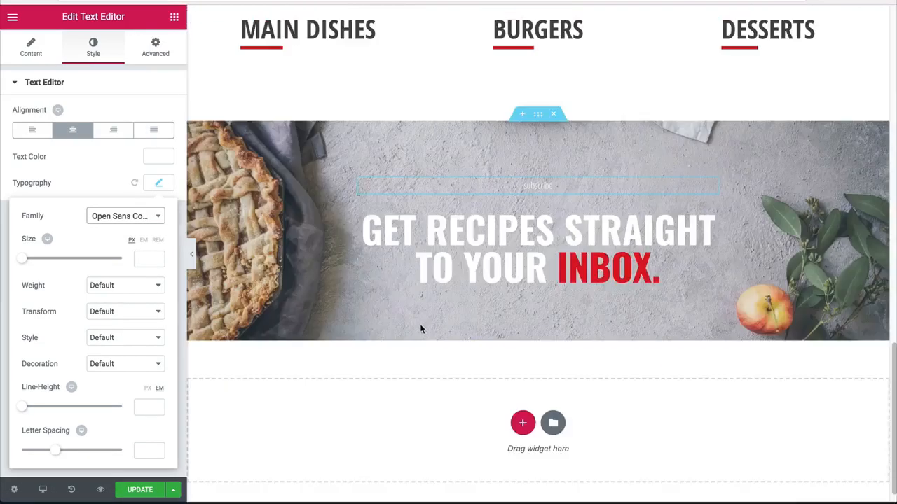
scroll(455, 308, "down", 1)
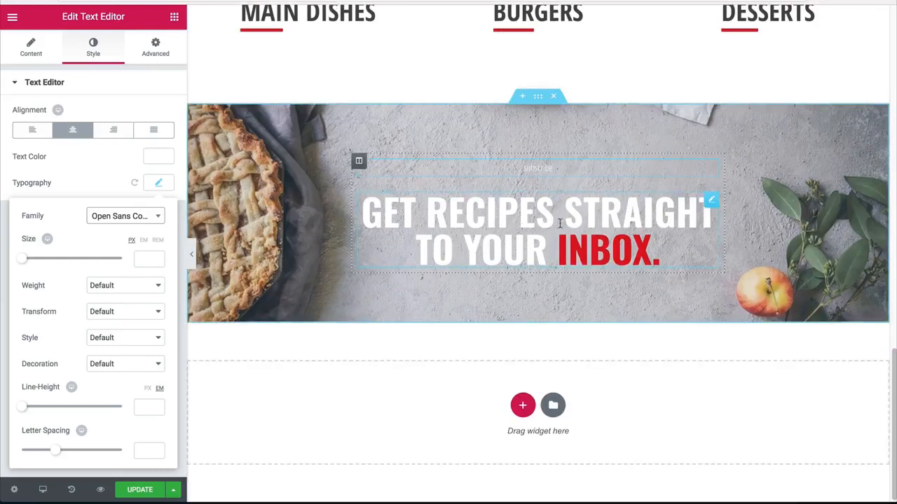
Step: Set the "subscribe" text to size 18 px, weight 600 and uppercase
left_click(144, 261)
type("18")
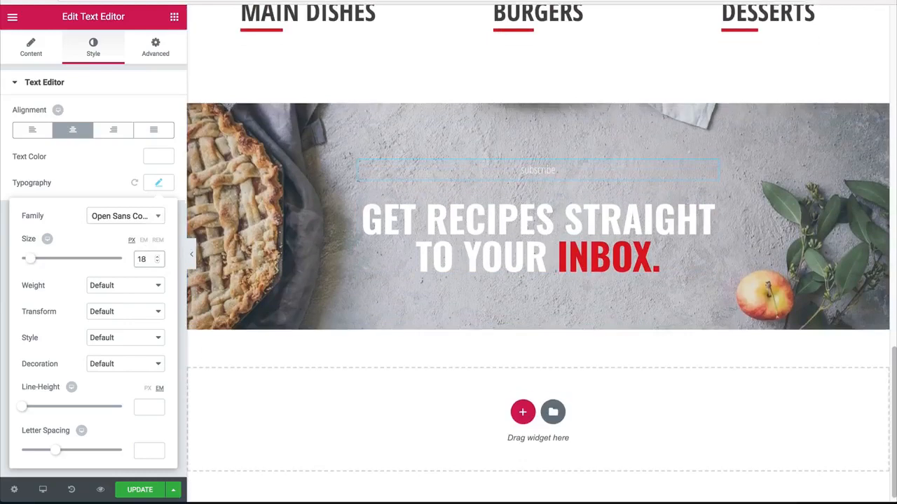
left_click(118, 295)
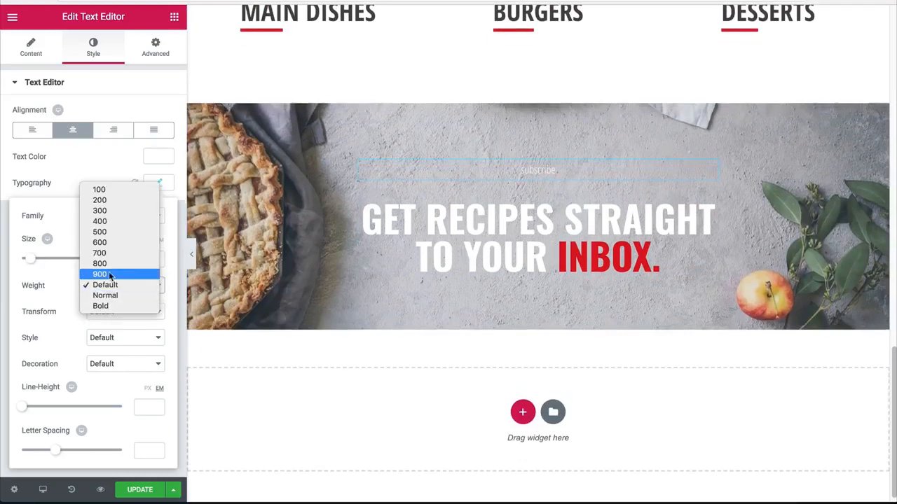
left_click(112, 241)
left_click(98, 315)
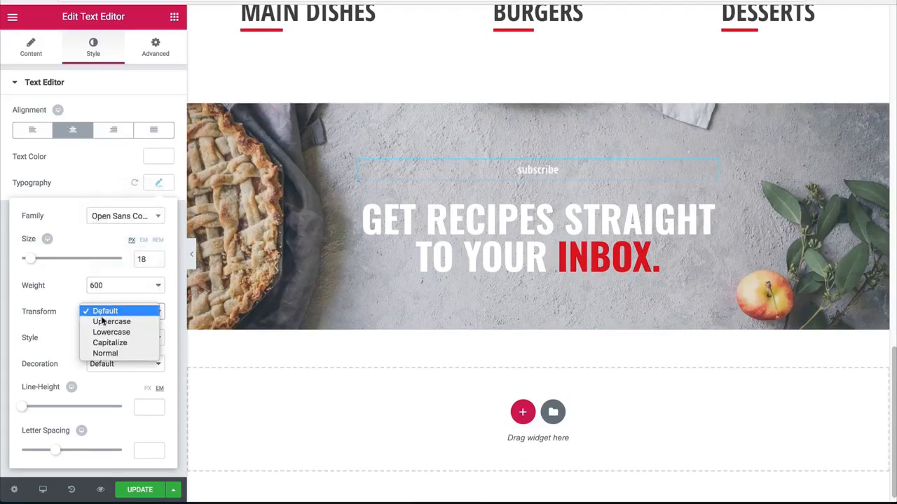
left_click(105, 320)
Step: Set the "subscribe" text's letter spacing to 3 and preview it with the editing panel hidden
left_click(150, 452)
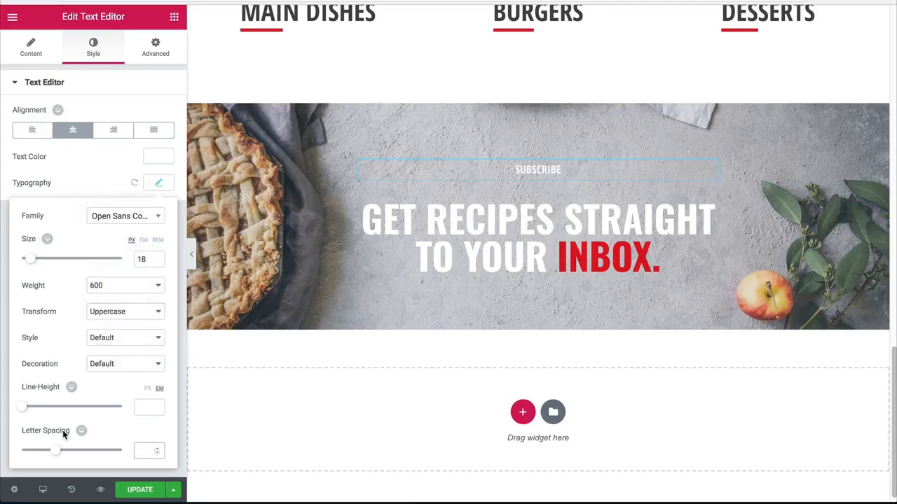
type("3")
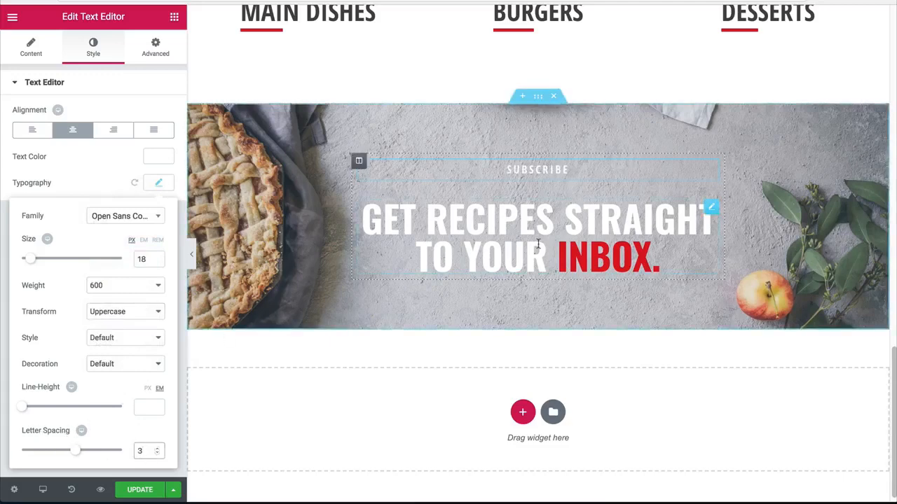
left_click(192, 256)
scroll(81, 274, "down", 3)
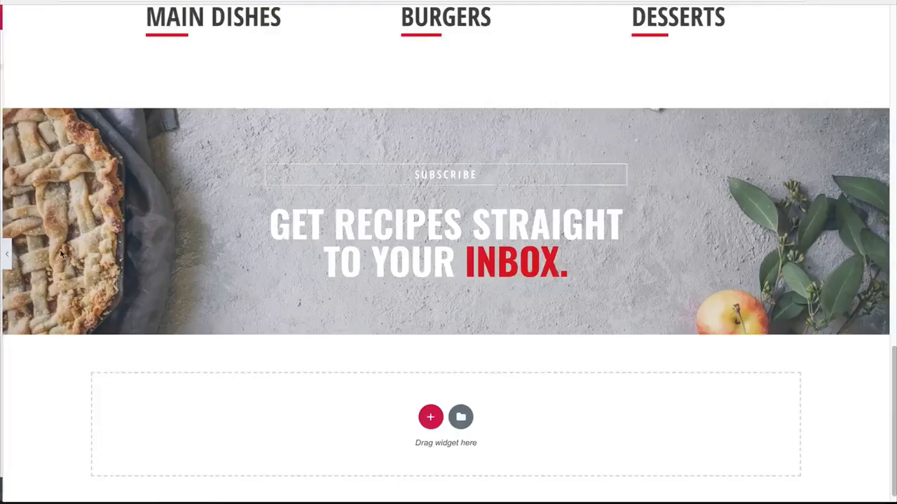
left_click(4, 254)
Step: Add a Form widget below the recipes heading
left_click(172, 17)
scroll(114, 236, "down", 5)
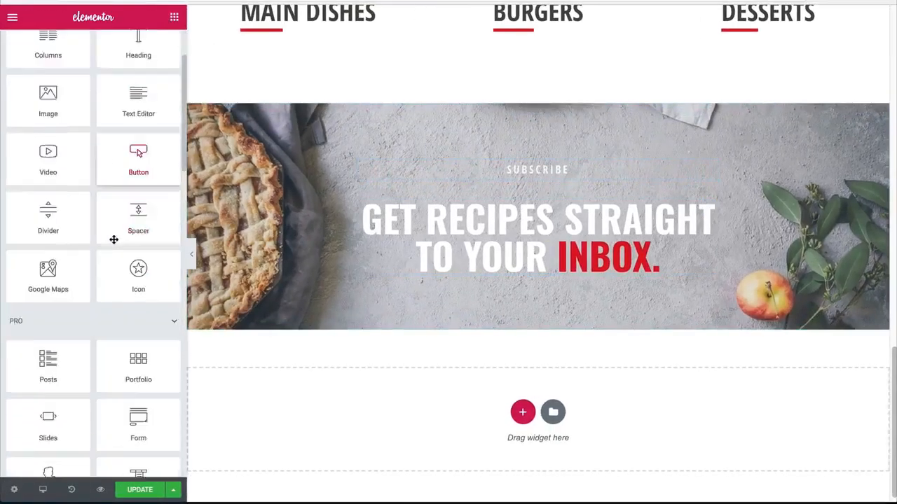
left_click_drag(138, 307, 419, 256)
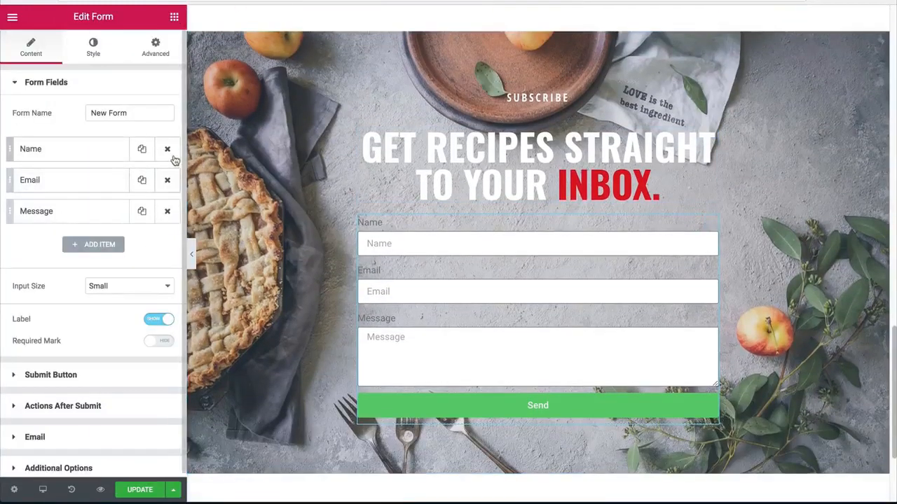
Step: Set the form's Name field to a column width of 50%, keeping its type and label
left_click(60, 161)
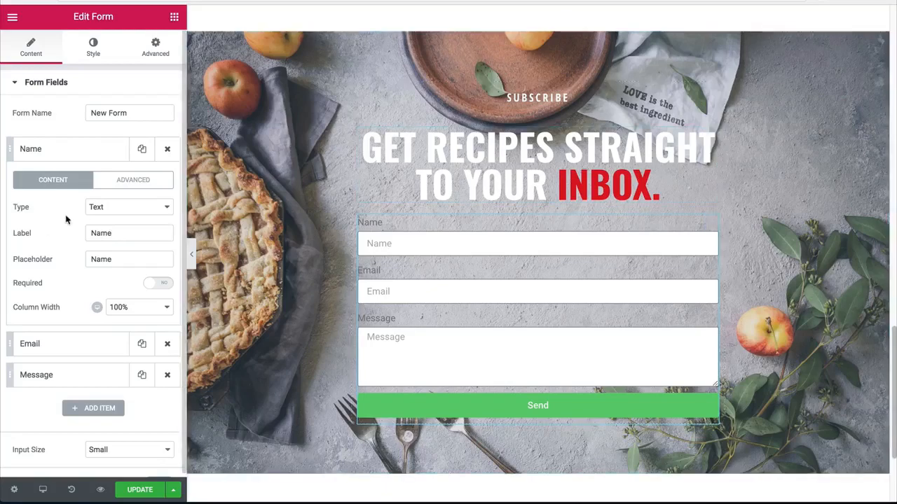
left_click(103, 209)
left_click(102, 206)
left_click_drag(108, 233, 45, 233)
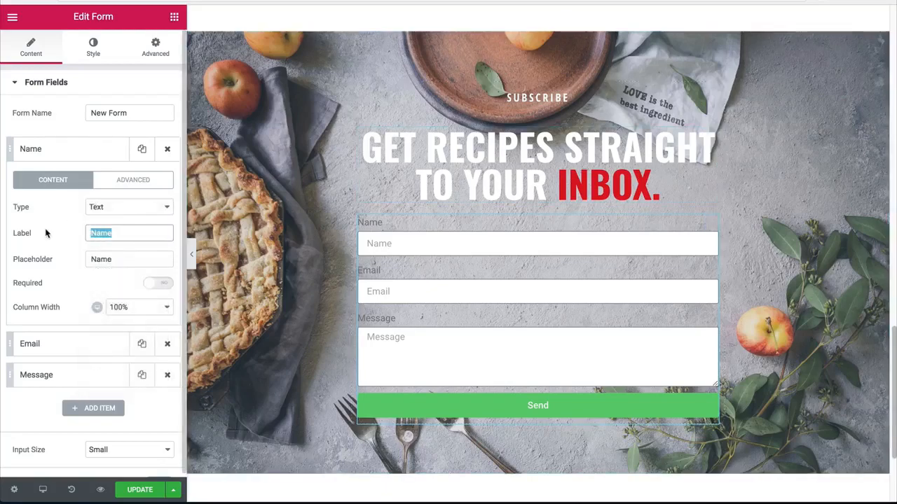
left_click(125, 309)
left_click(120, 255)
left_click(84, 149)
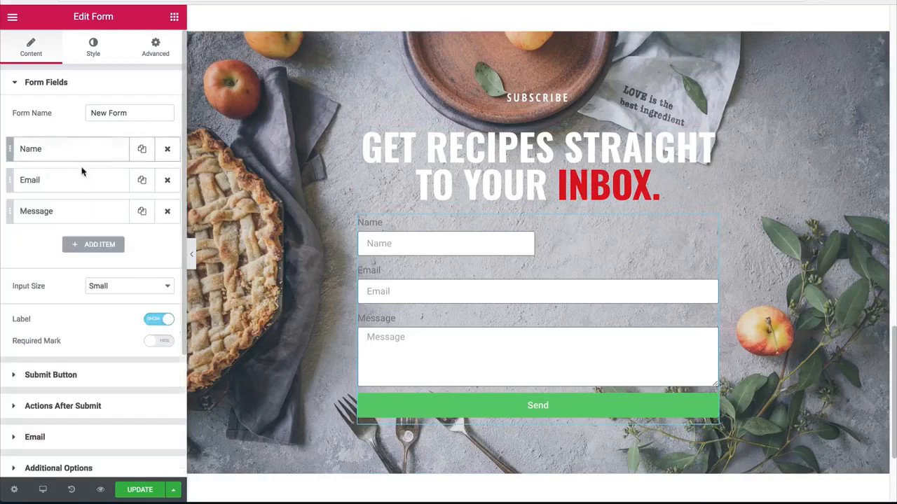
Step: Set the form's Email field to a column width of 50%
left_click(100, 185)
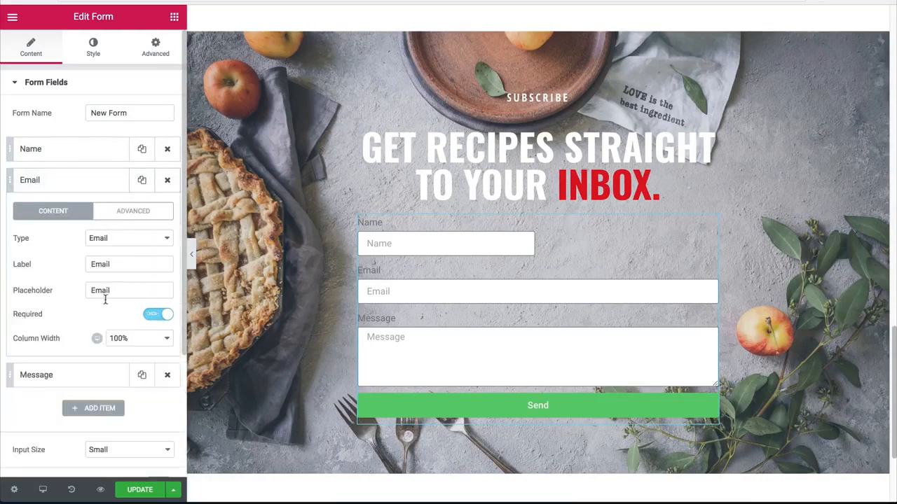
left_click(114, 338)
left_click(115, 288)
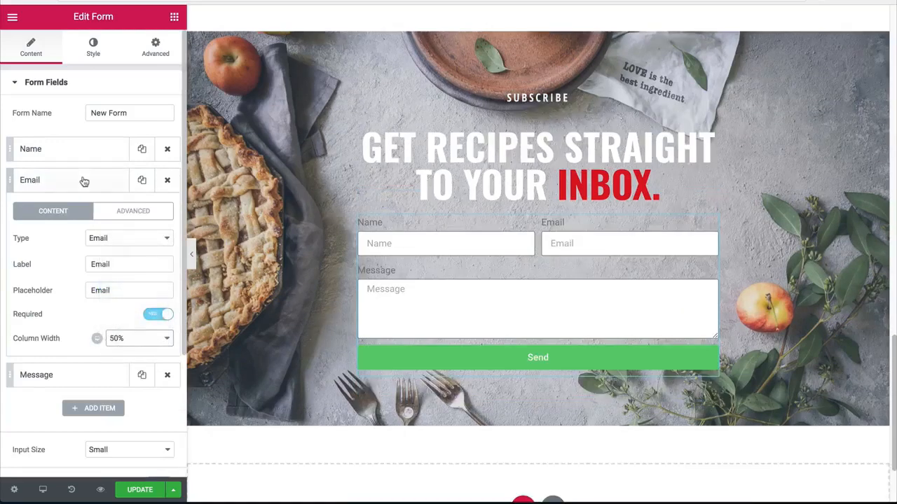
Step: Remove the Message field from the form, leaving only Name and Email
left_click(83, 182)
left_click(74, 211)
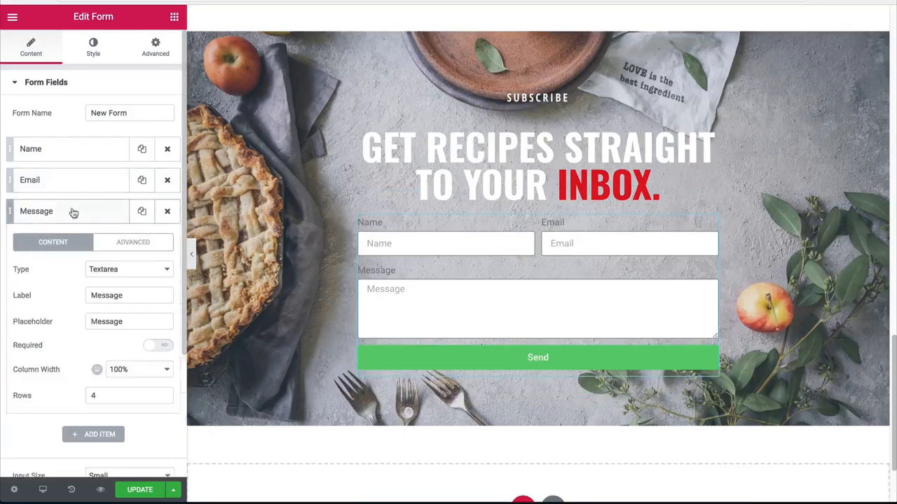
left_click(168, 216)
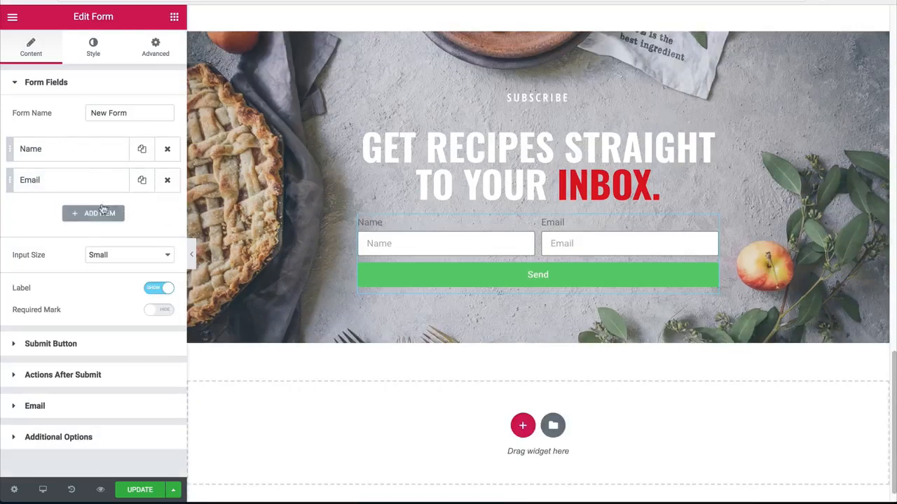
Step: Set the form's input size to Large
left_click(96, 256)
left_click(103, 265)
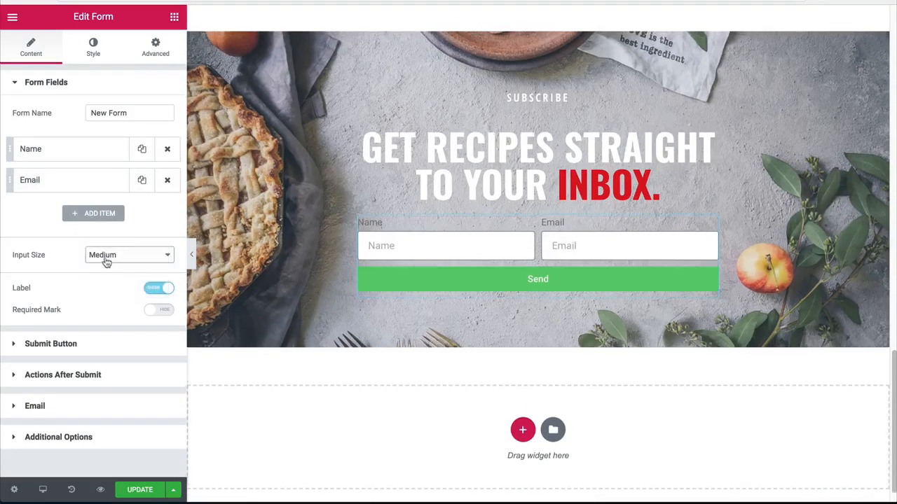
left_click(106, 258)
left_click(105, 266)
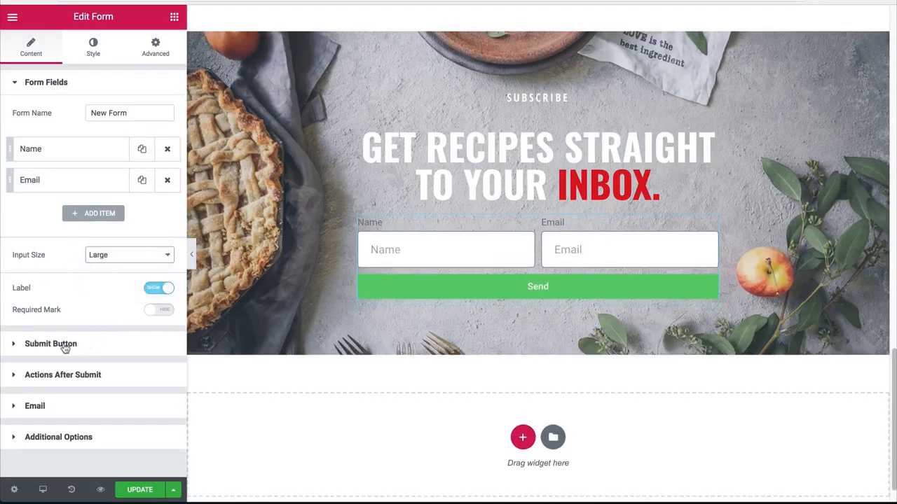
Step: Set the form's submit button size to Large
left_click(65, 346)
left_click(111, 172)
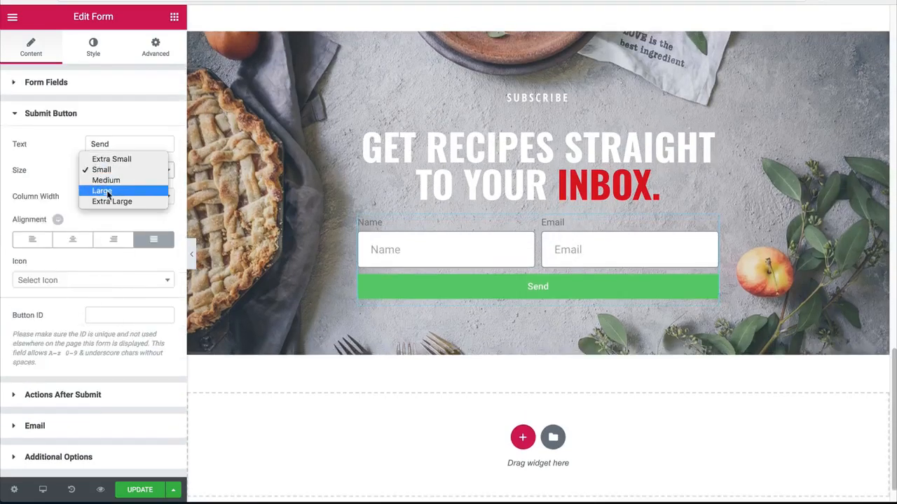
left_click(105, 192)
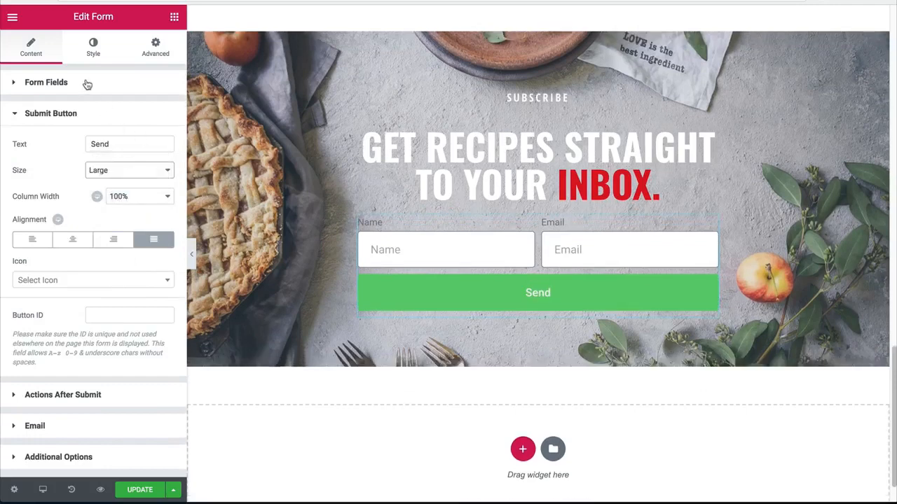
left_click(87, 84)
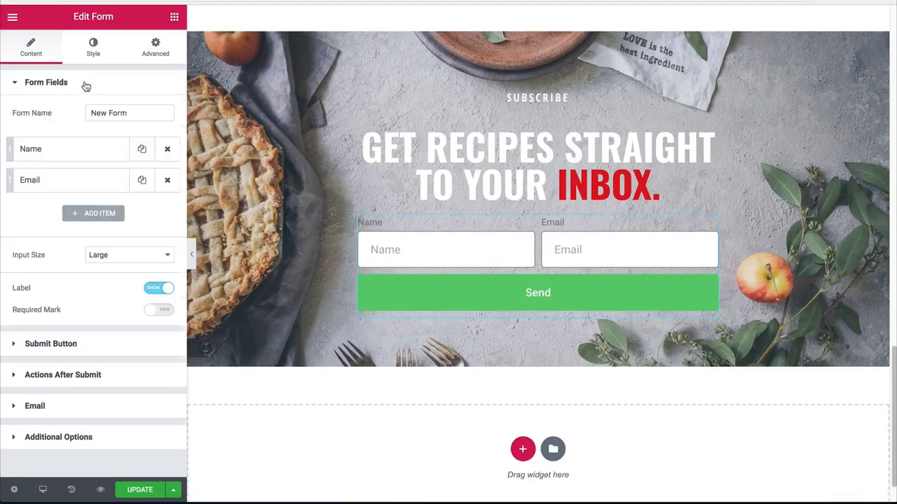
left_click(42, 56)
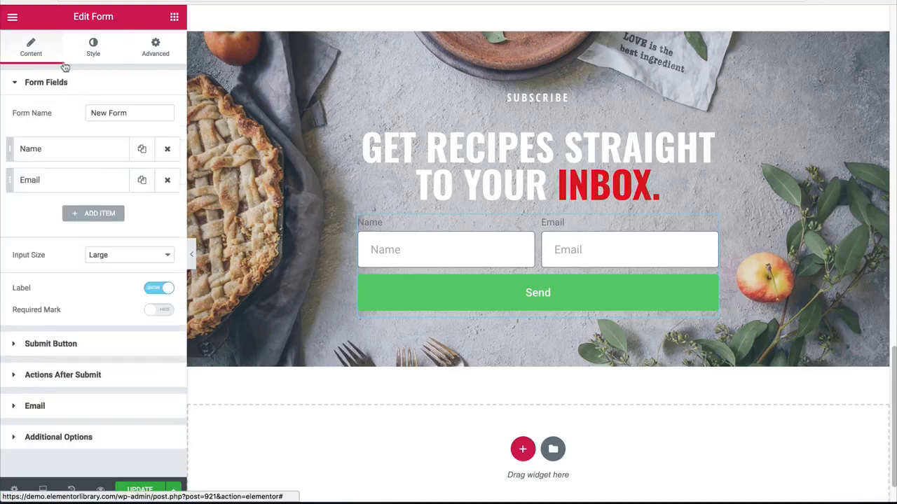
left_click(93, 57)
left_click(91, 82)
left_click(95, 144)
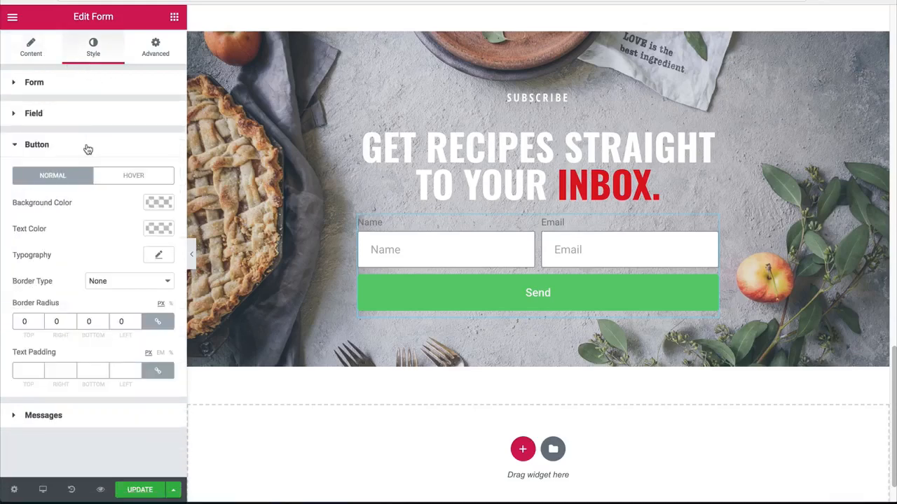
left_click(88, 147)
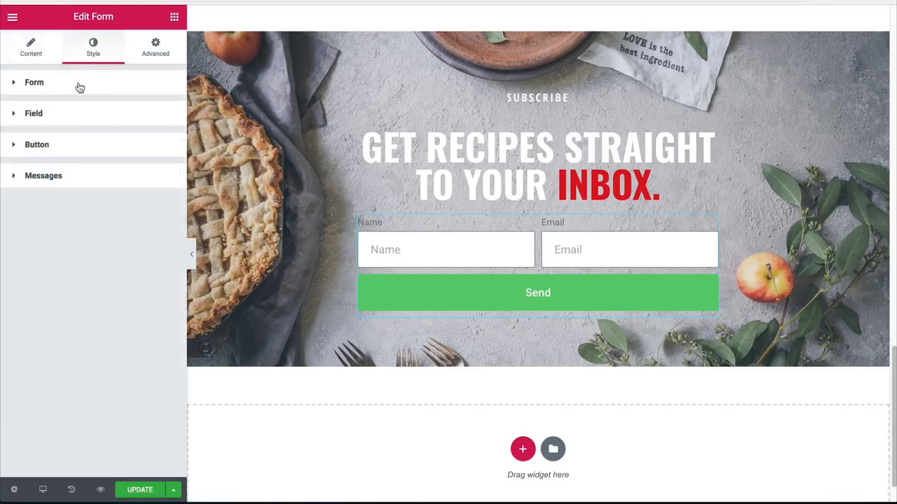
left_click(89, 121)
Step: Copy the red colour code from the recipes heading's "inbox." span and apply #dd1021 as the form button's background colour
left_click(711, 135)
double_click(83, 137)
key("super+c")
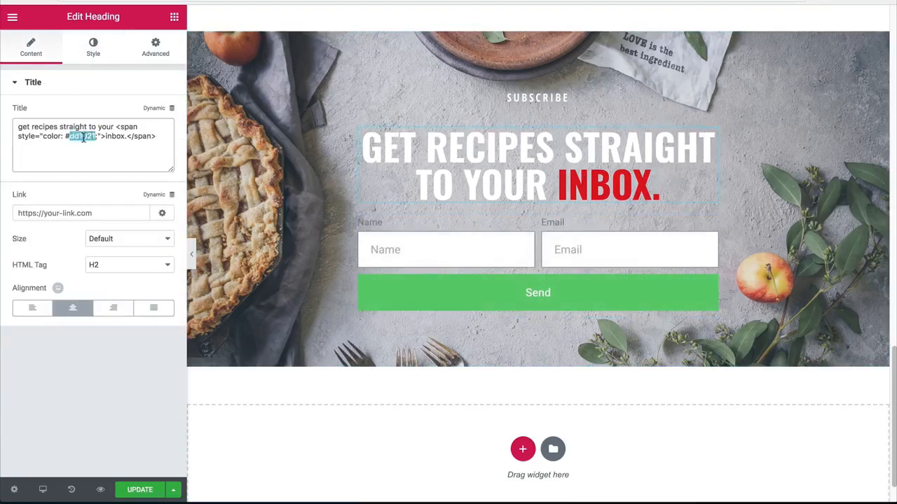
left_click(435, 249)
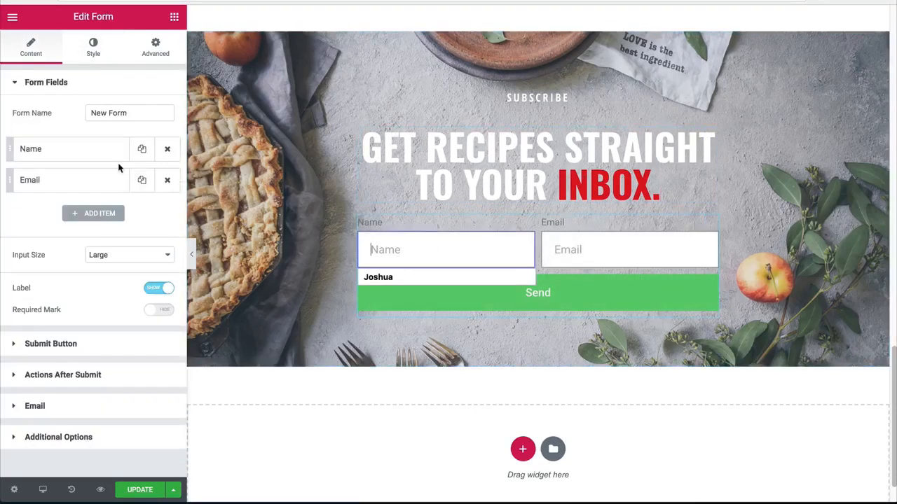
left_click(93, 49)
left_click(37, 352)
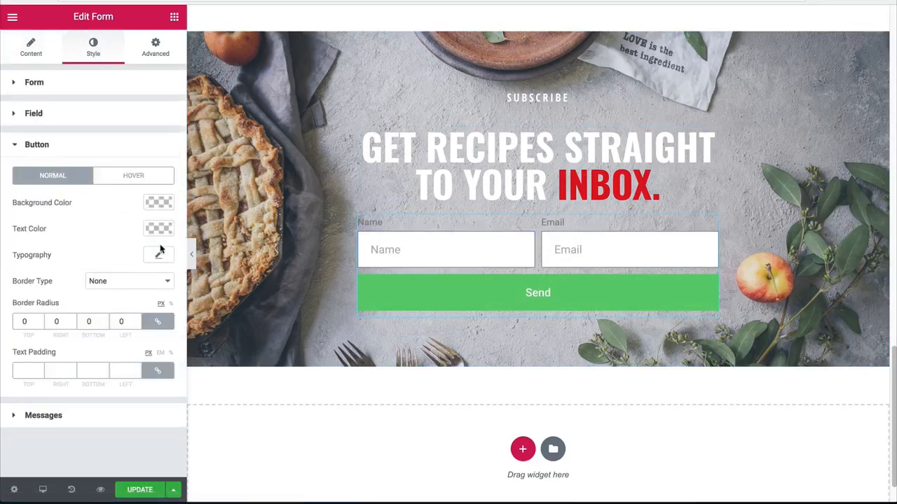
left_click(160, 209)
left_click(59, 201)
key("super+v")
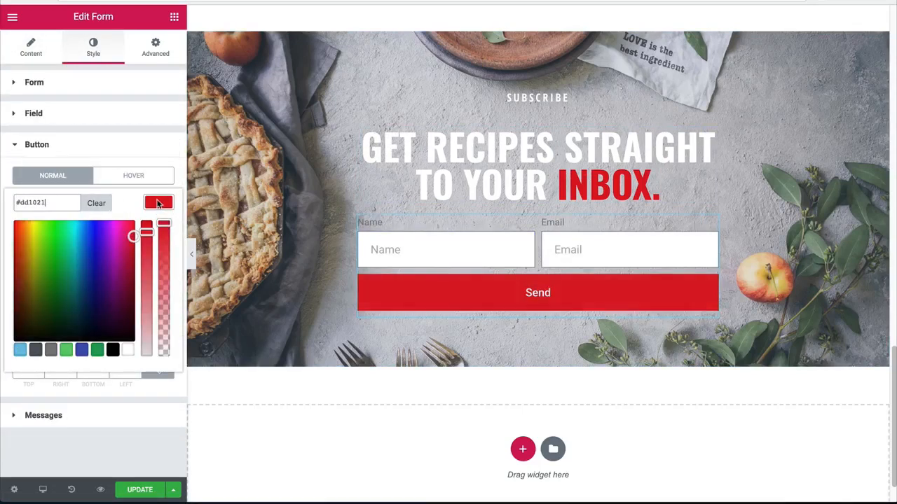
left_click(158, 203)
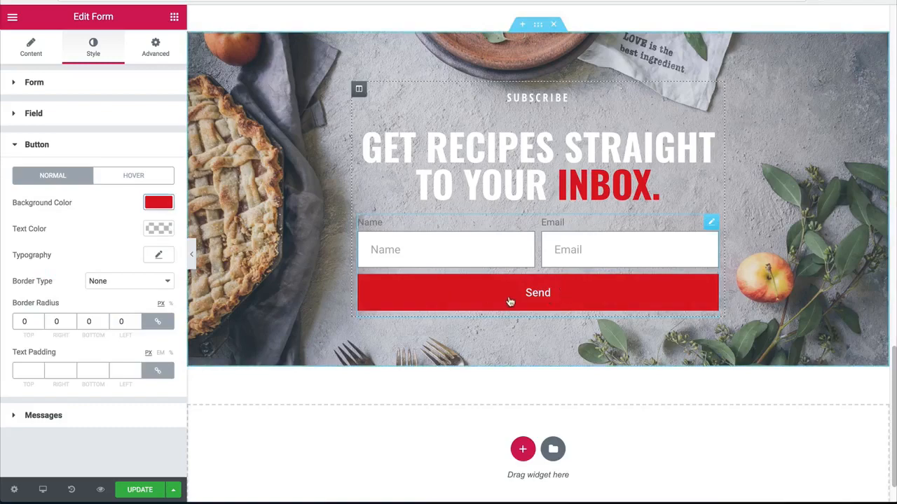
Step: Set the form button's typography to Open Sans Condensed at a size of 24 px
scroll(430, 218, "up", 4)
scroll(523, 210, "down", 4)
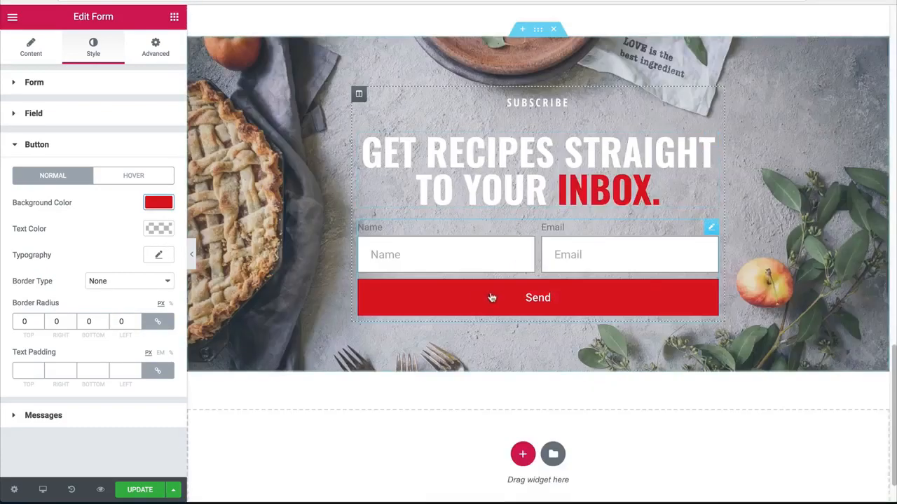
scroll(519, 290, "down", 1)
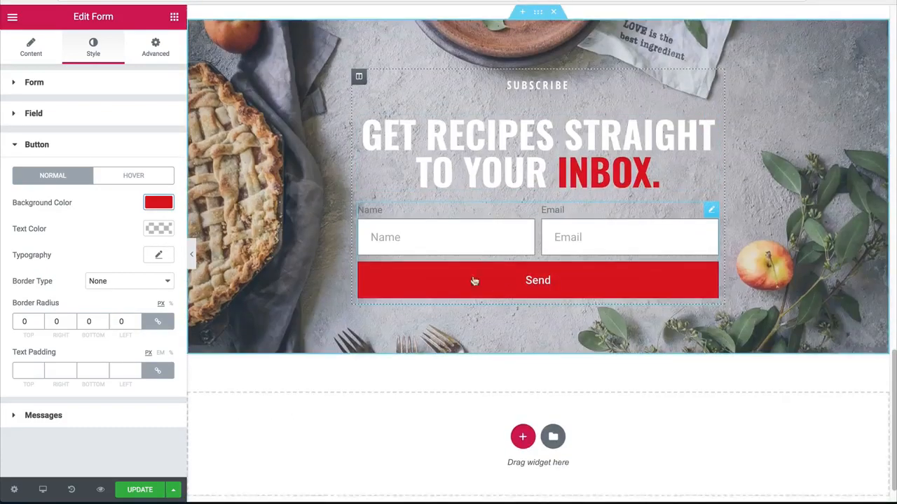
left_click(155, 256)
left_click(124, 288)
type("open")
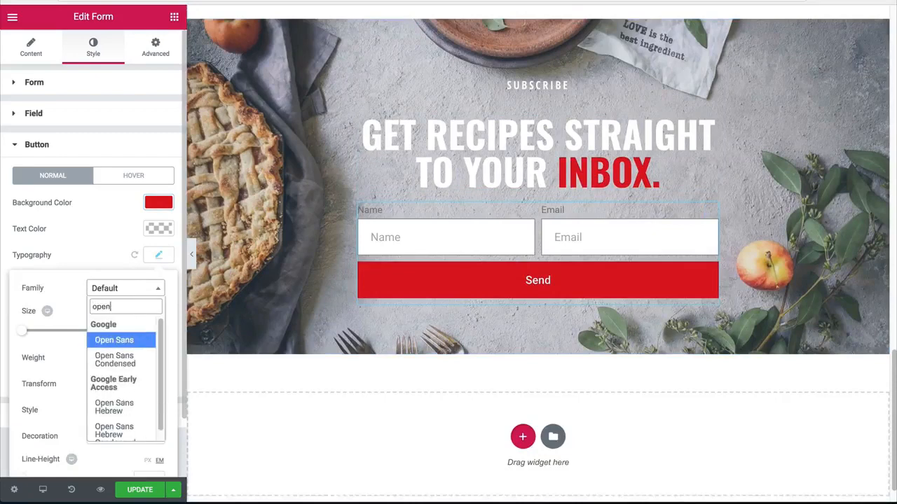
key("Down")
key("Return")
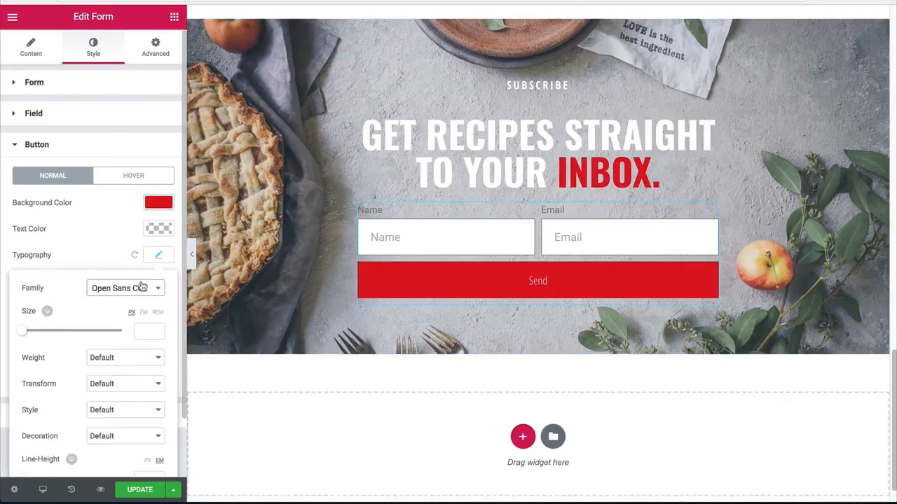
left_click(140, 332)
type("24")
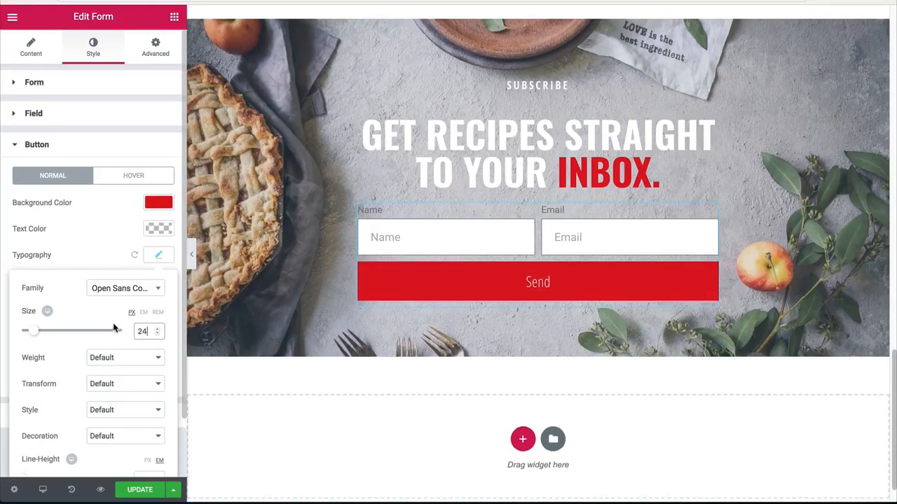
Step: Give the form button's text a weight of 800 and an Uppercase transform
left_click(110, 360)
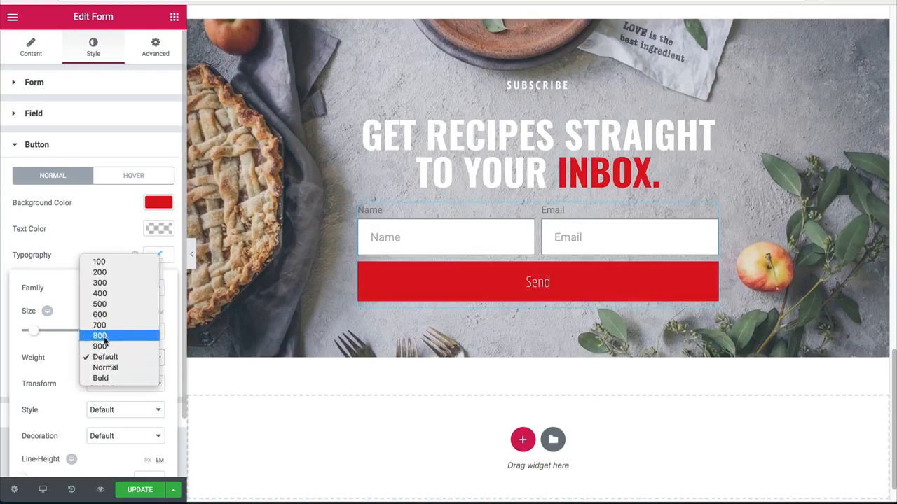
left_click(103, 338)
left_click(107, 386)
left_click(78, 389)
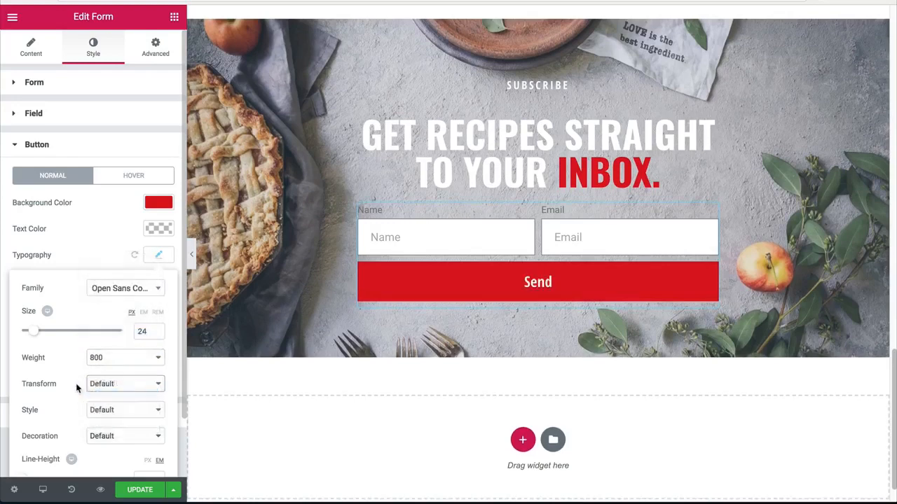
scroll(83, 387, "down", 2)
scroll(86, 379, "up", 2)
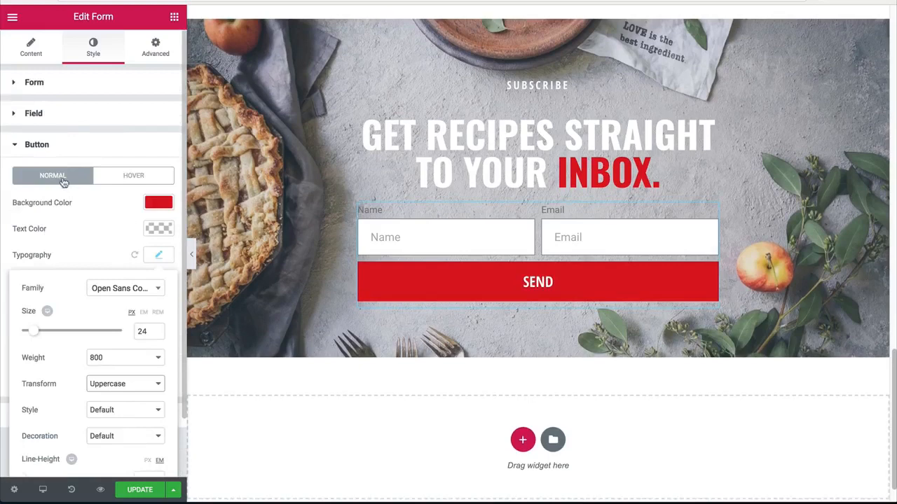
Step: Change the submit button's text to "give me the recipes!"
left_click(31, 48)
left_click(43, 344)
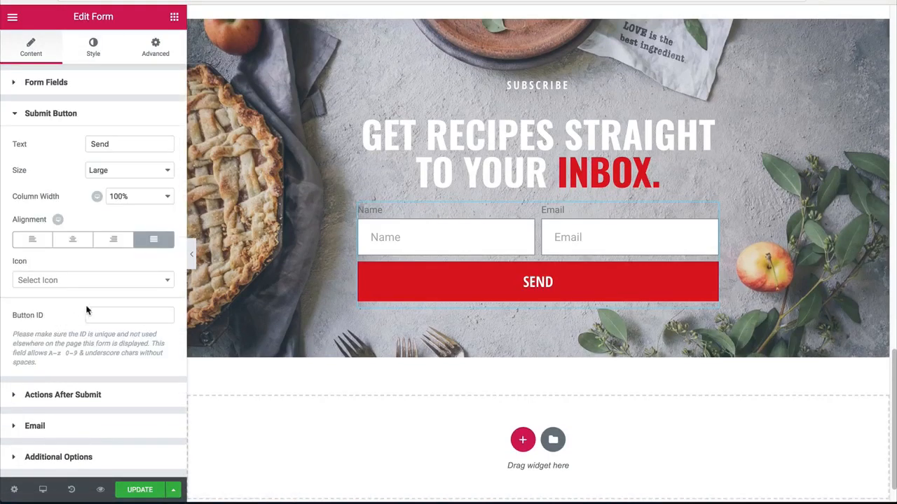
left_click_drag(117, 144, 61, 138)
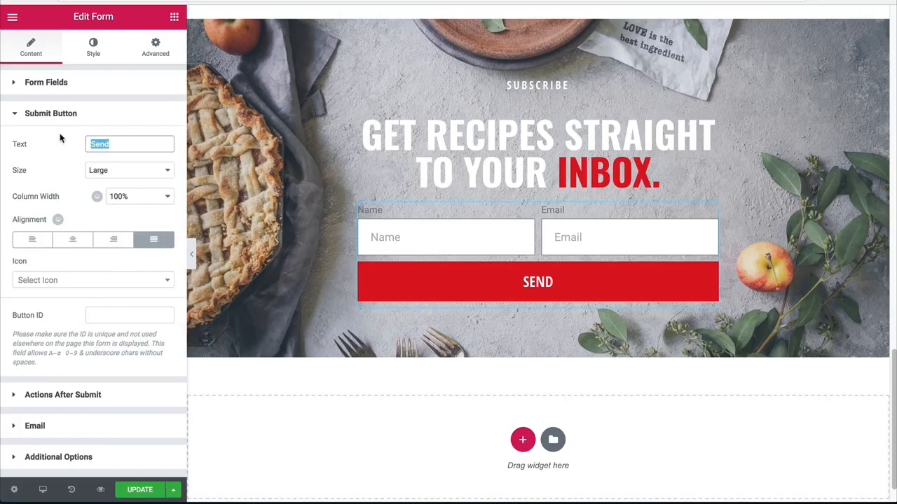
type("give me the reci")
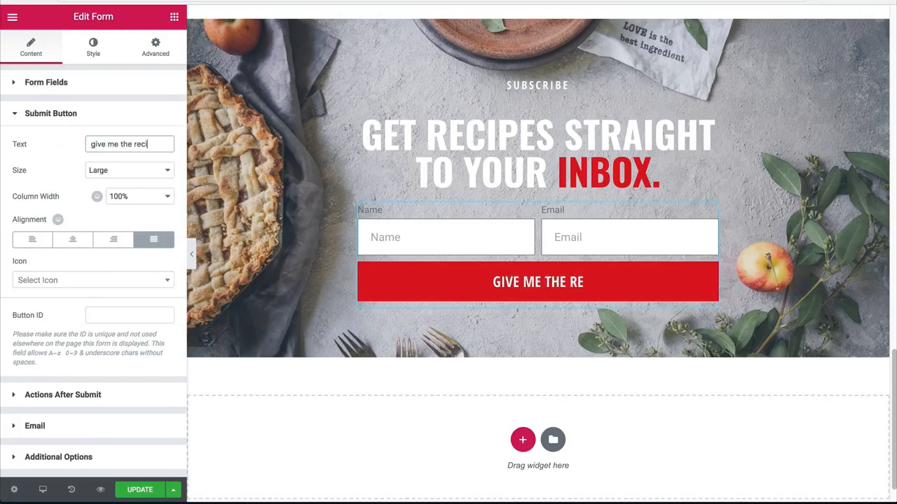
type("pes!")
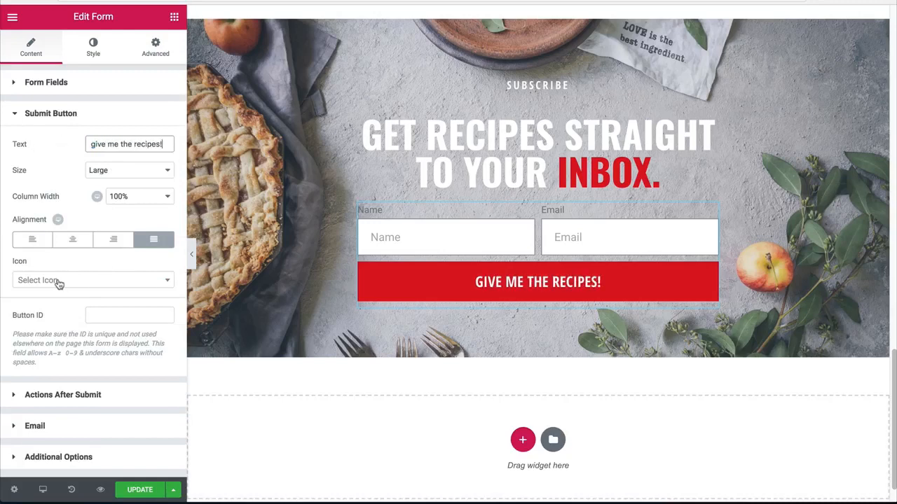
Step: Add the envelope-o icon to the submit button, positioned after the text with an icon spacing of 20
left_click(60, 282)
type("env")
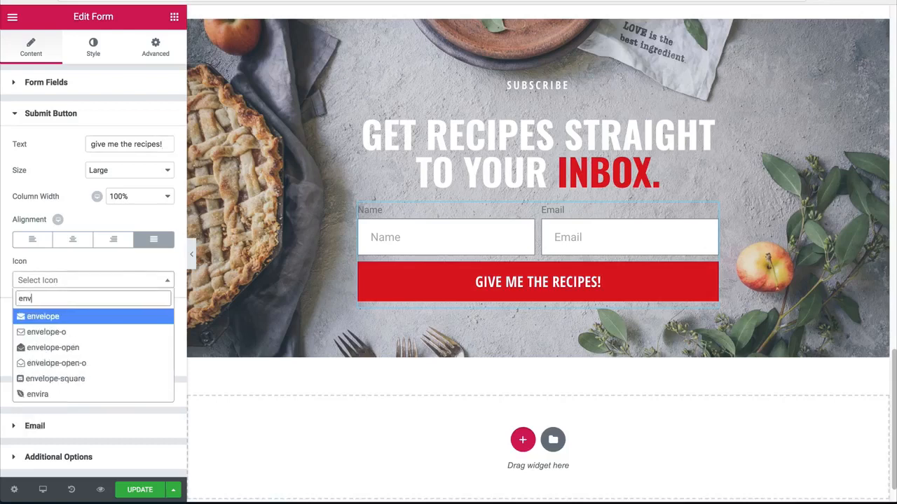
left_click(46, 332)
left_click(112, 308)
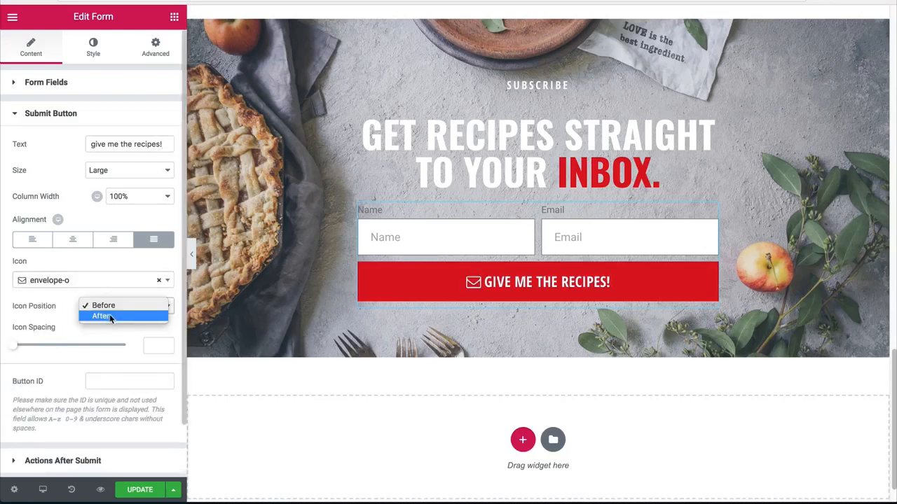
left_click(84, 351)
left_click(156, 345)
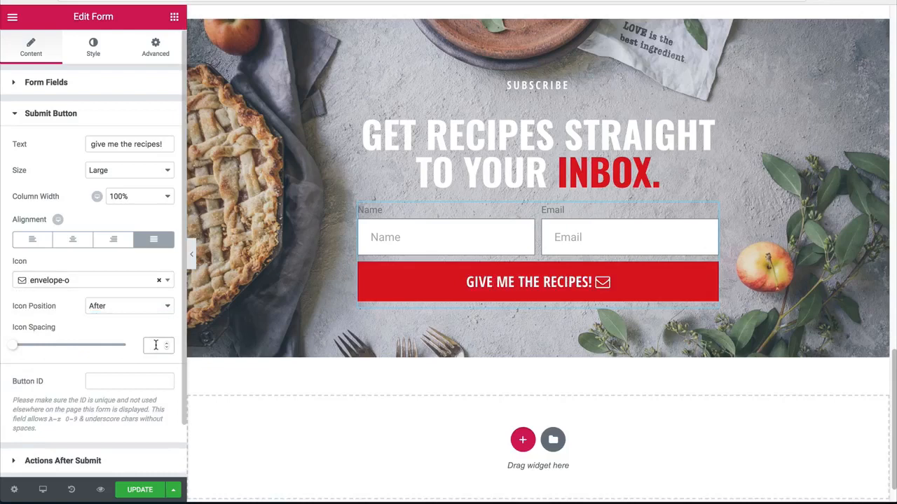
type("20")
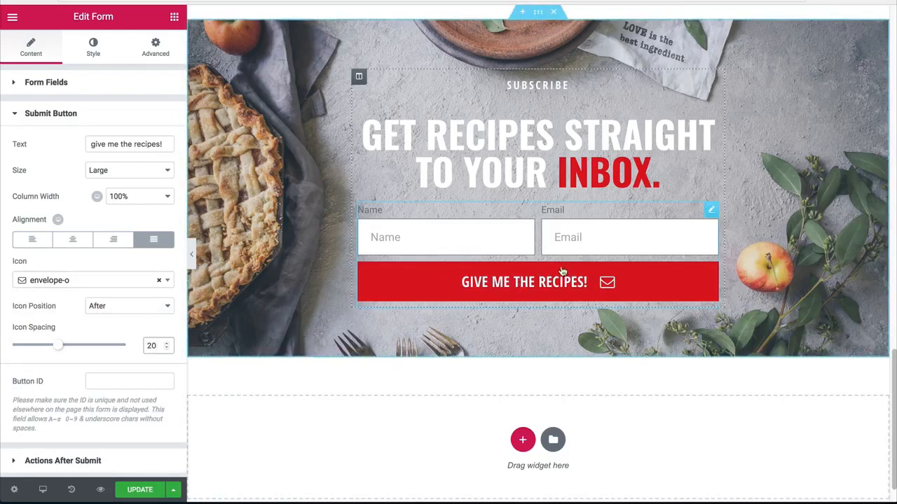
Step: Open the form's field style settings and preview the sign-up section with the editing panel hidden
left_click(90, 51)
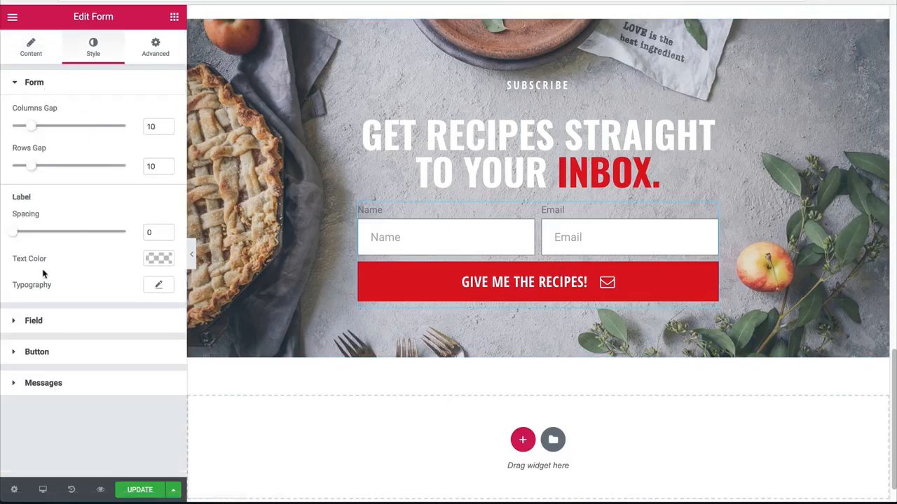
left_click(71, 325)
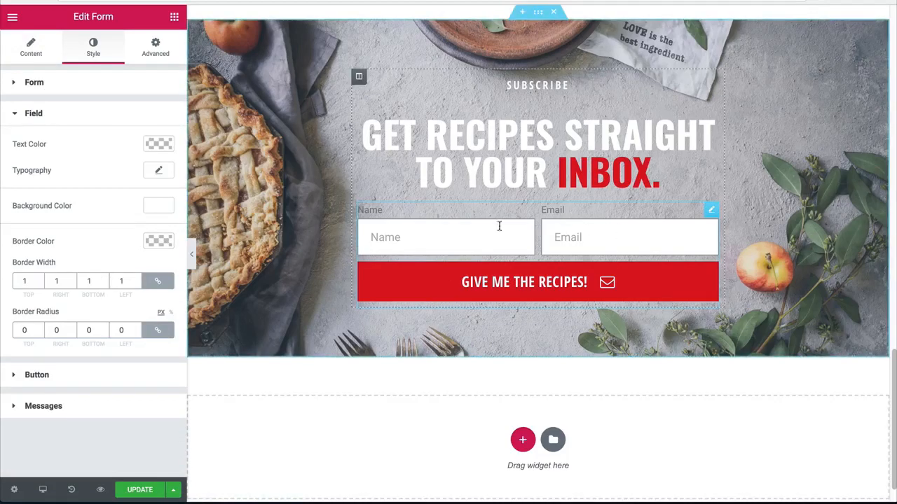
left_click(196, 256)
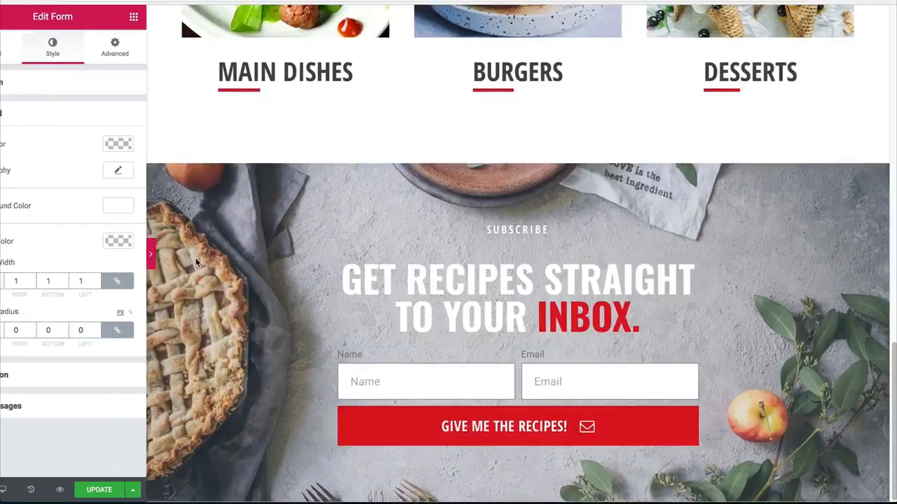
left_click(3, 251)
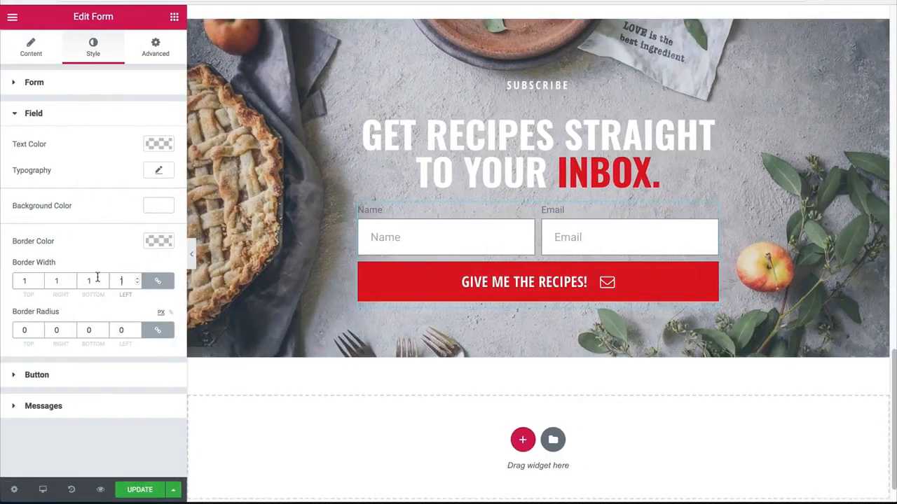
Step: Set the form fields' border width to 0 on all sides and make their white background semi-transparent
key("BackSpace")
type("0")
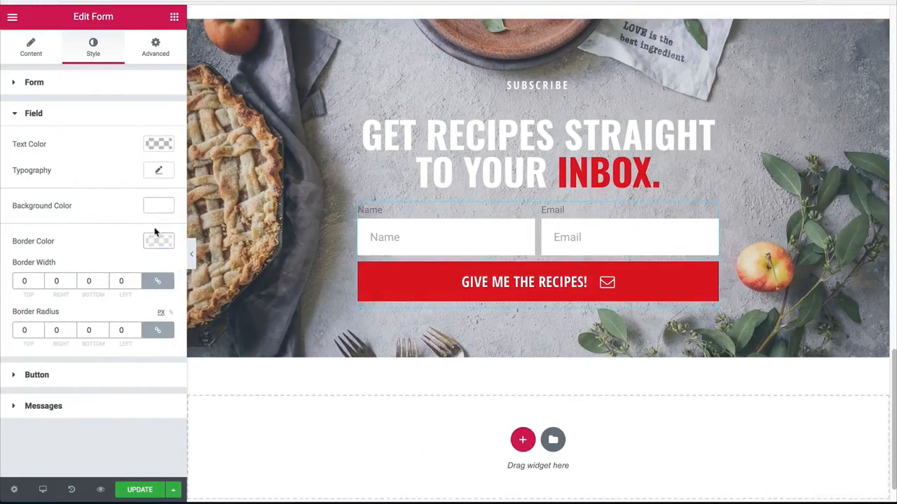
left_click(158, 206)
left_click(164, 257)
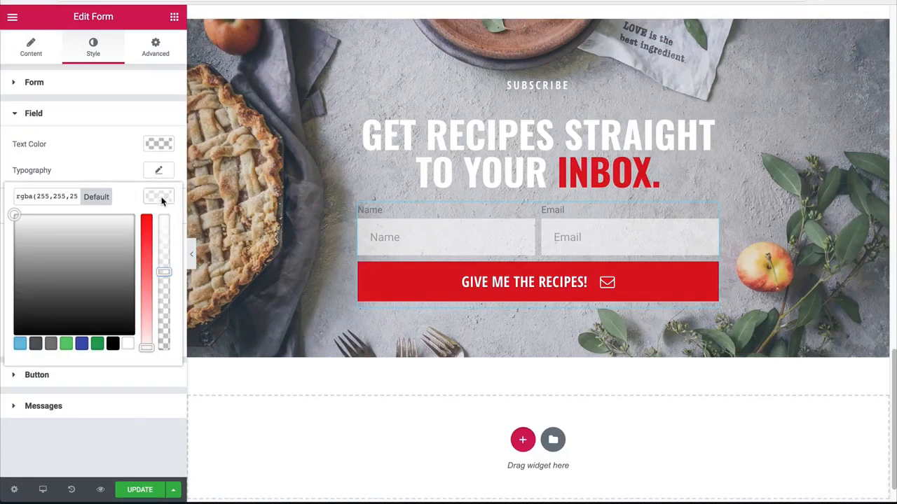
left_click(163, 204)
Step: Hide the form's field labels and set the field text color to black
left_click(28, 49)
left_click(159, 287)
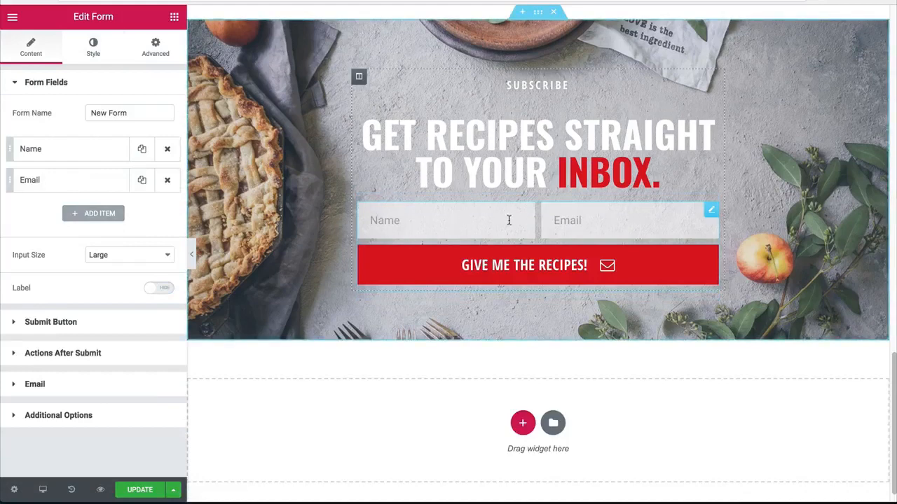
left_click(93, 46)
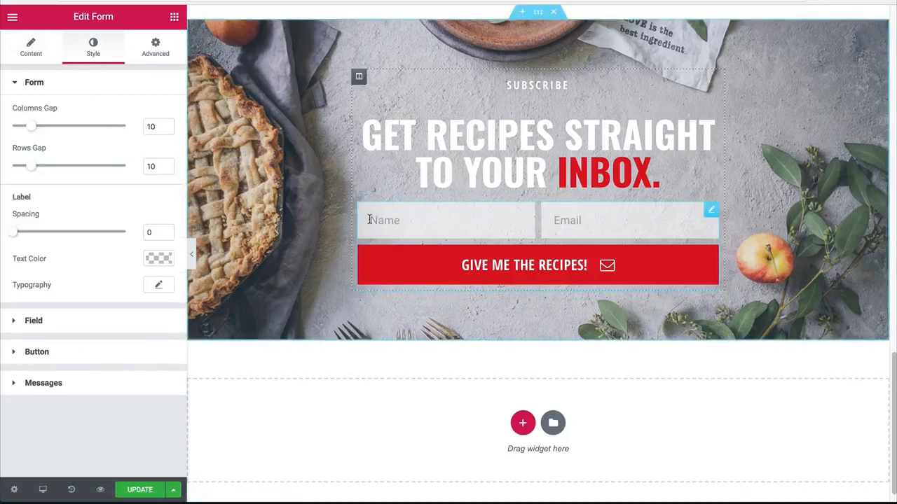
left_click(21, 322)
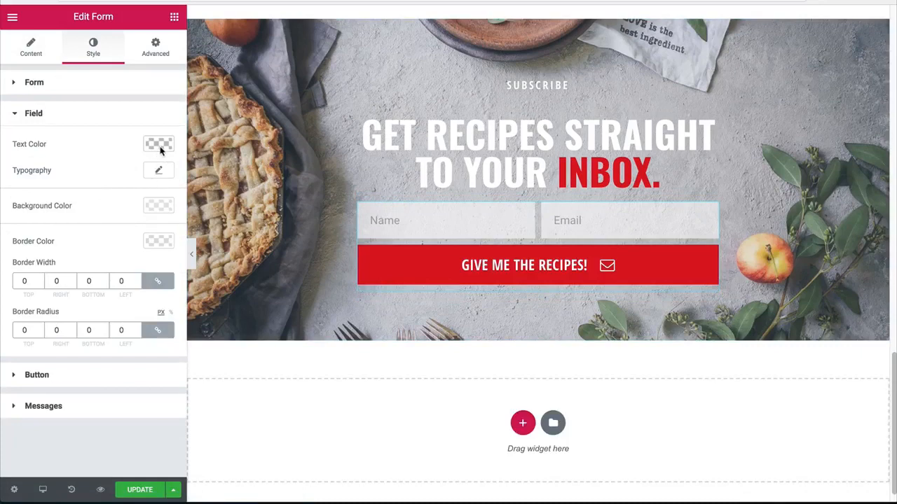
left_click(159, 144)
left_click(113, 292)
left_click(162, 148)
Step: Set the form field typography to the Open Sans Condensed family with an Uppercase transform
left_click(158, 170)
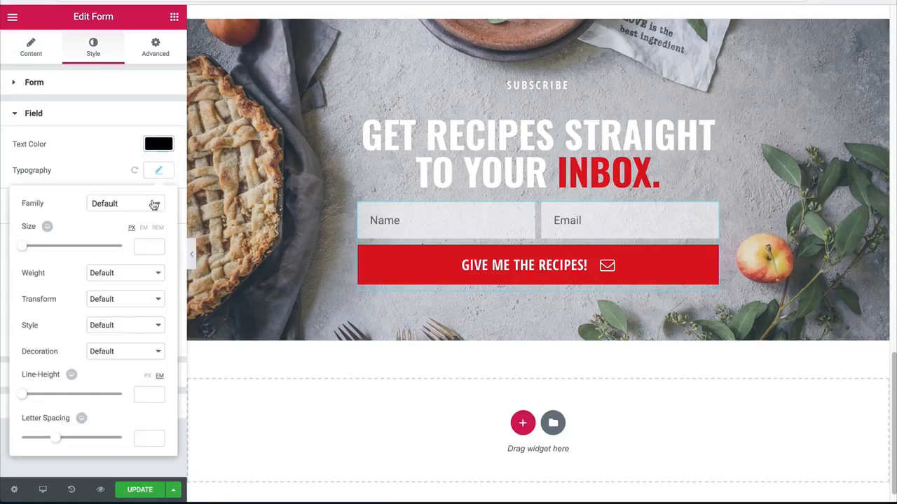
left_click(144, 205)
type("open")
key("Down")
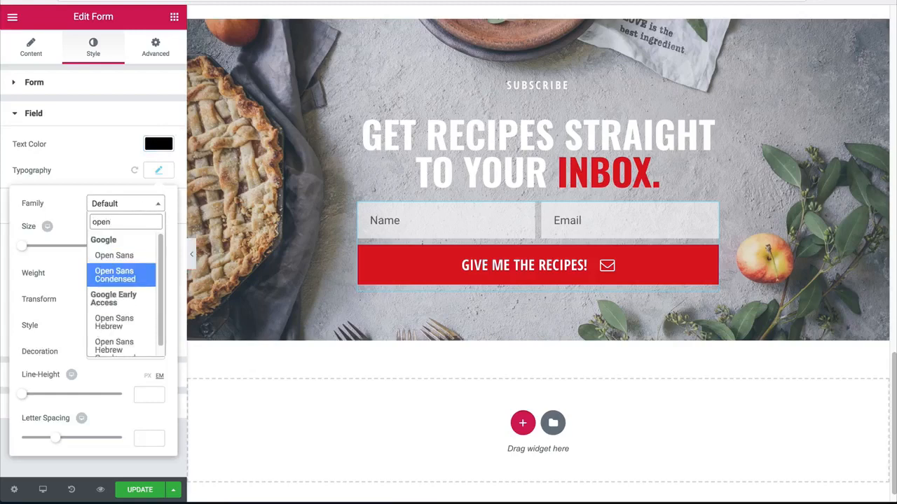
key("Return")
left_click(114, 300)
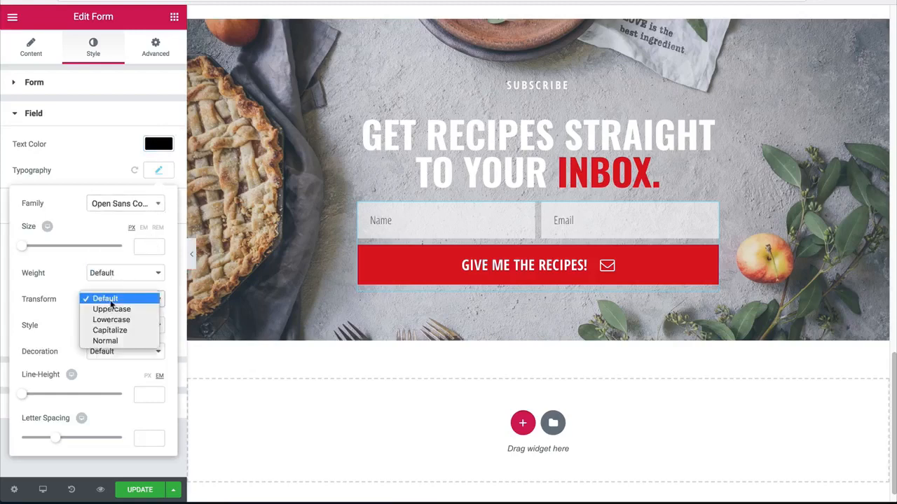
left_click(110, 309)
Step: Give the form field text a weight of 800 and save the page
left_click(123, 273)
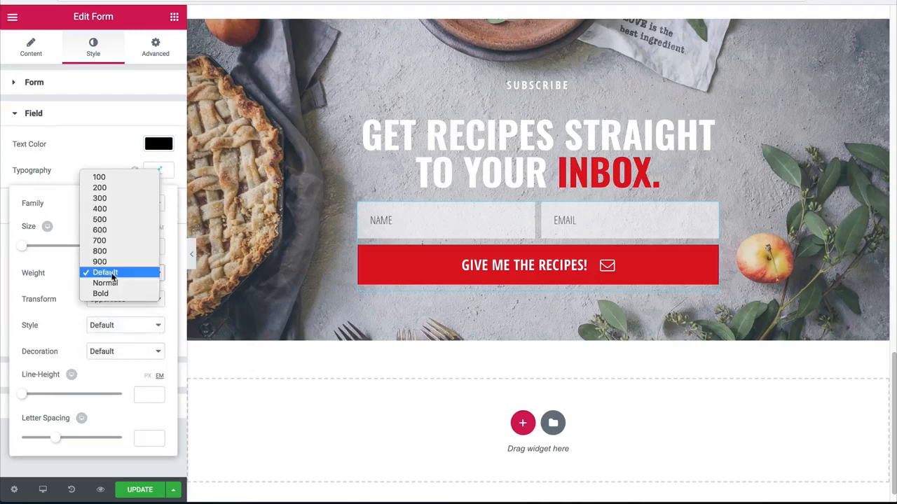
left_click(106, 258)
left_click(123, 273)
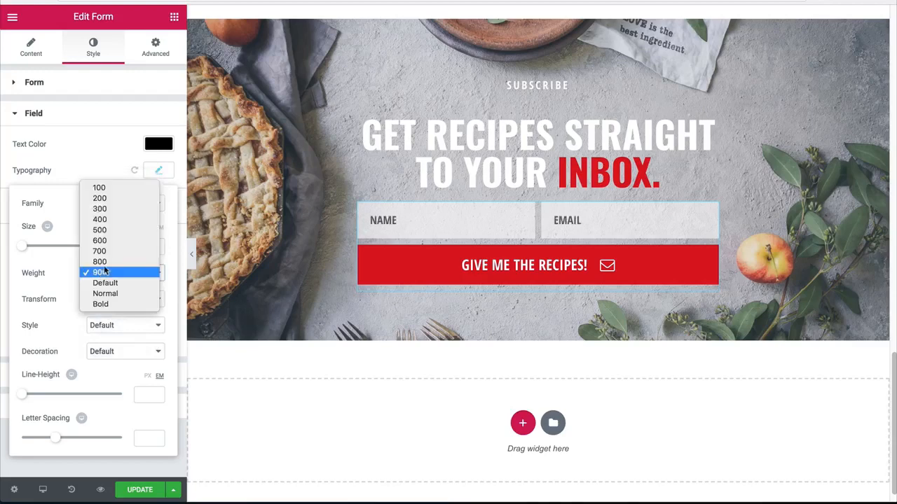
left_click(105, 259)
left_click(138, 490)
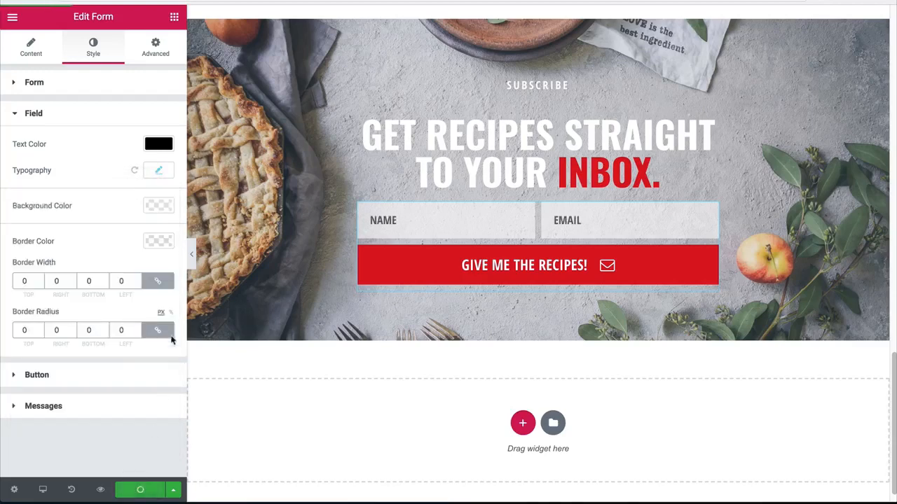
Step: Add a Spacer between the sign-up heading and the form with a space of 10, and preview the section
left_click(175, 20)
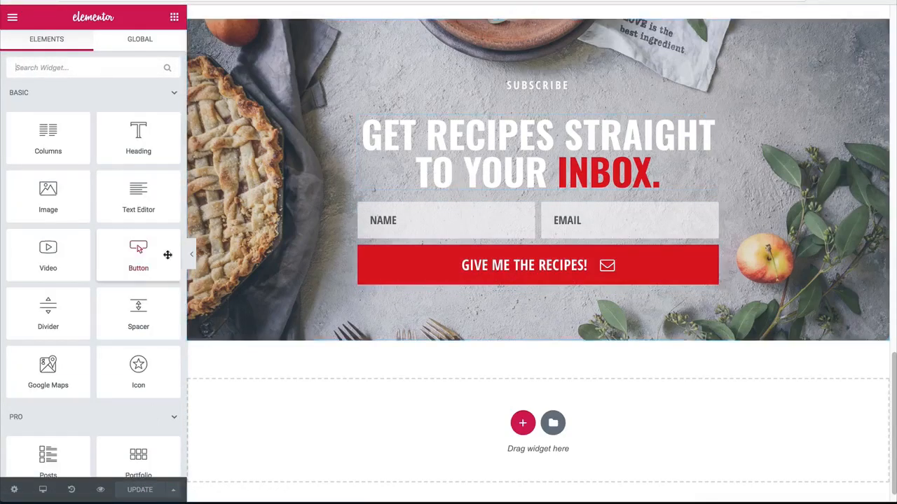
left_click_drag(143, 306, 441, 217)
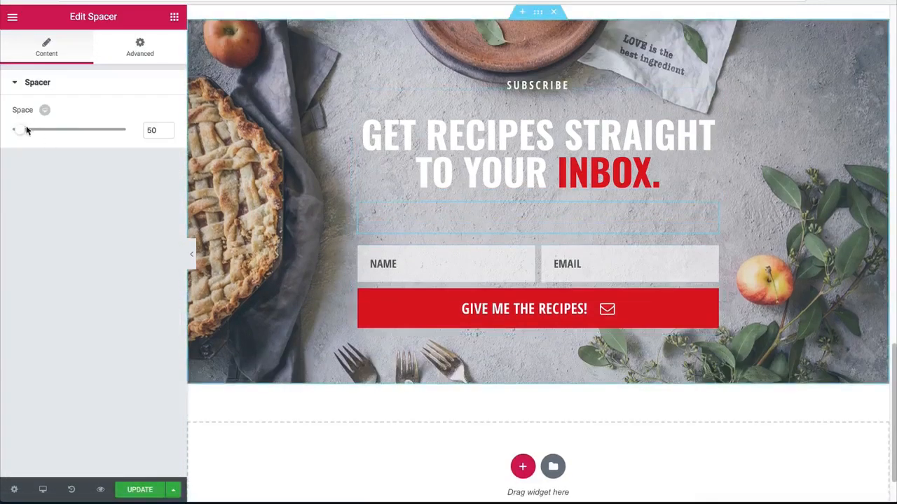
left_click_drag(19, 130, 3, 133)
left_click(191, 254)
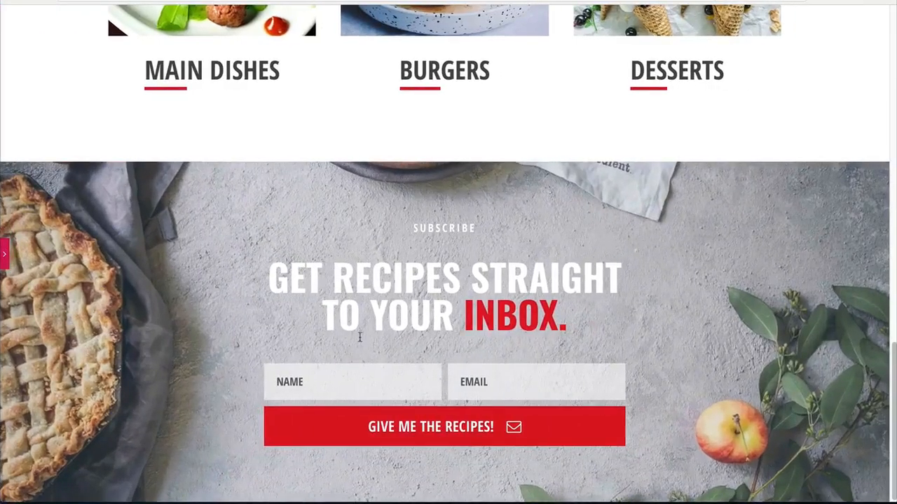
left_click(3, 254)
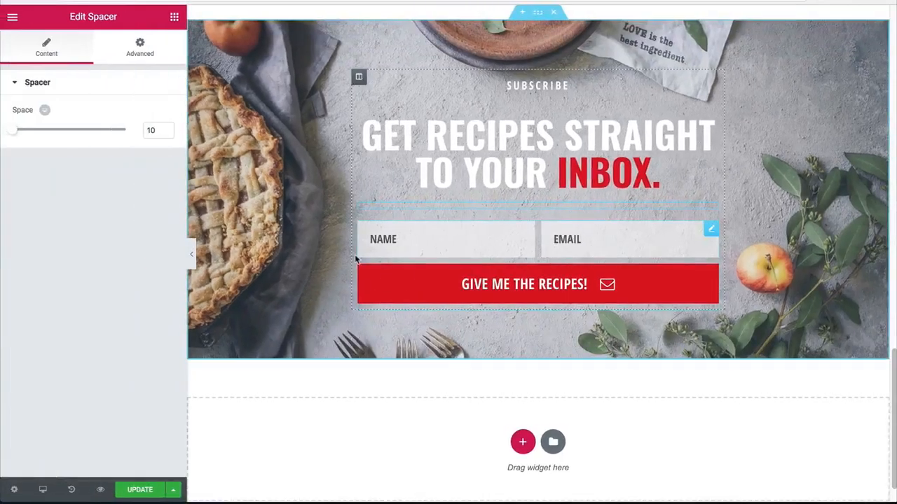
Step: Set the form's rows gap and columns gap to 15, save the page and preview the section
scroll(470, 277, "down", 1)
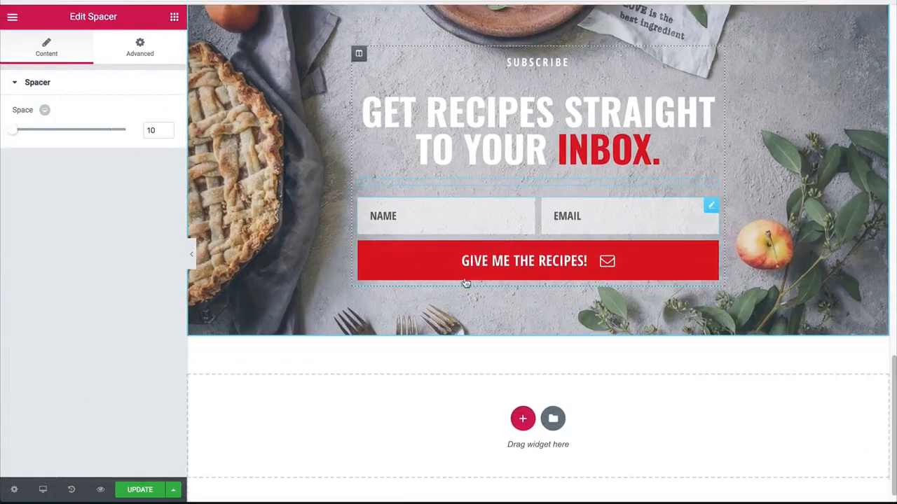
left_click(492, 241)
left_click(93, 47)
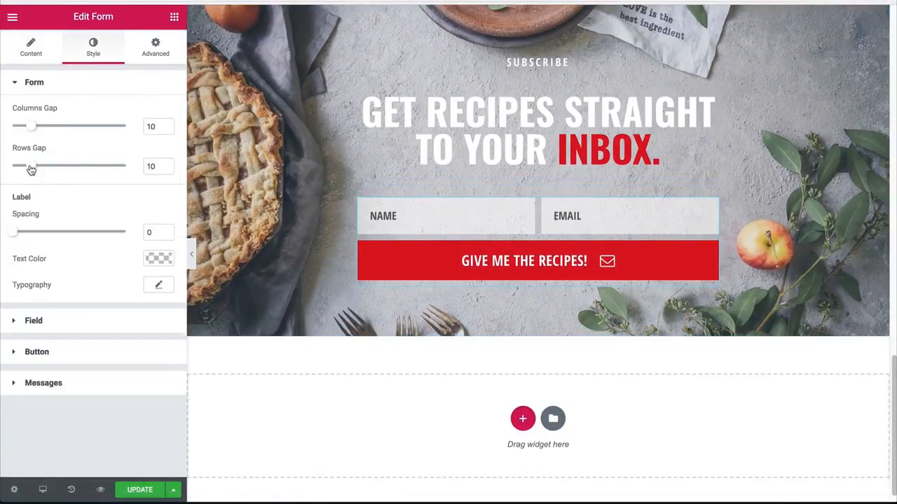
left_click_drag(31, 169, 40, 168)
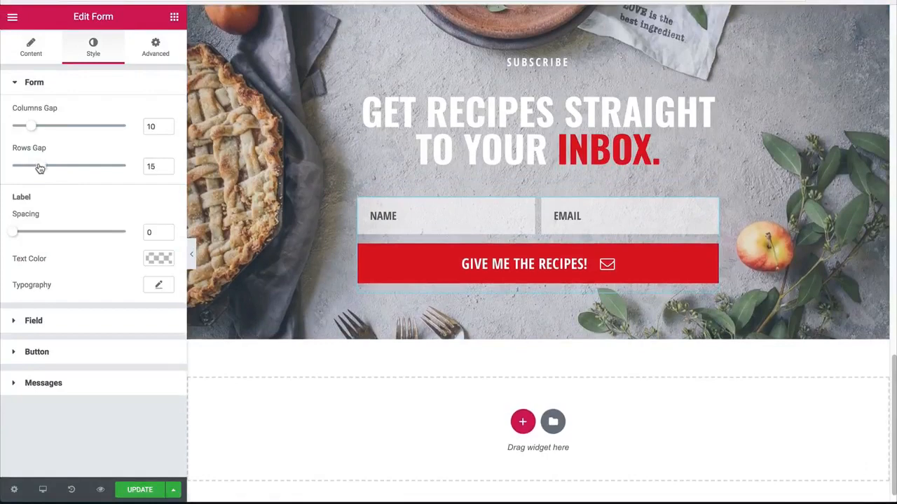
left_click_drag(31, 126, 44, 127)
left_click(140, 490)
scroll(191, 253, "up", 2)
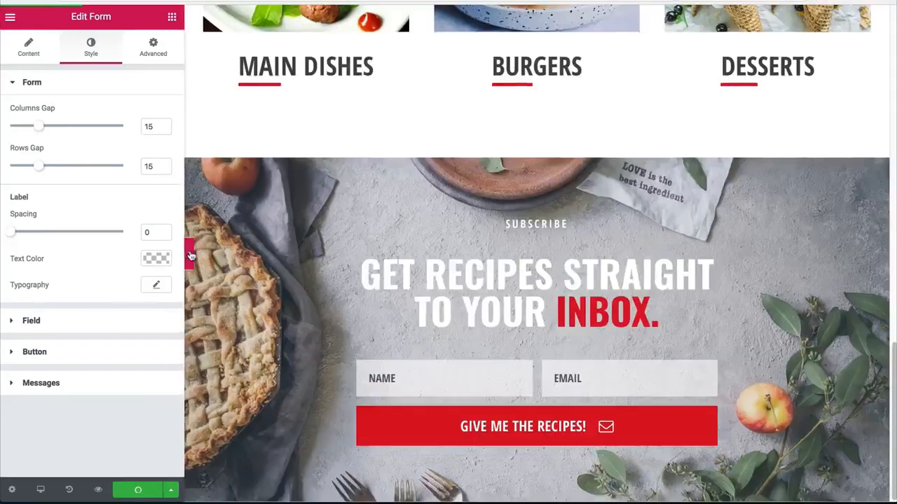
left_click(191, 254)
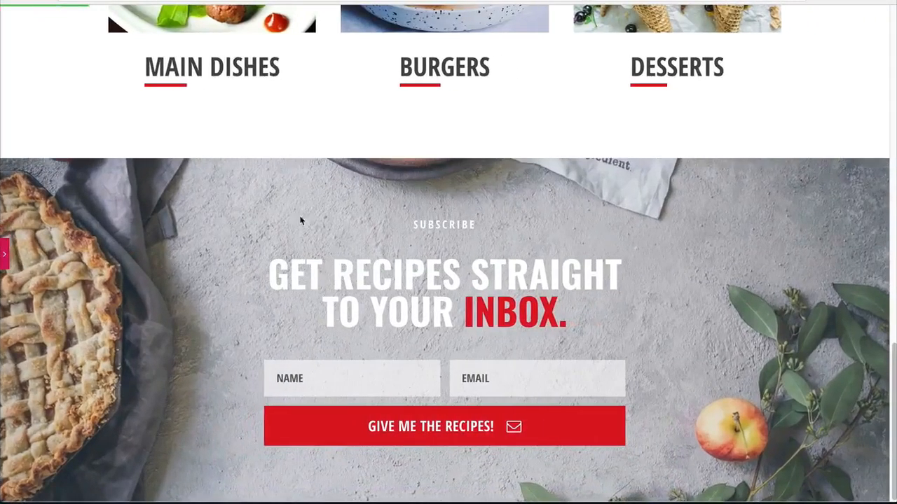
left_click(4, 253)
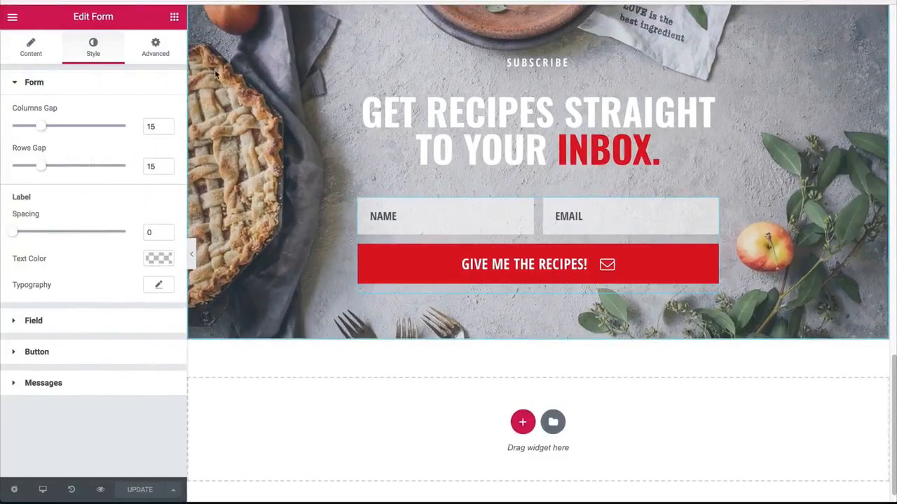
Step: Duplicate the "subscribe" text widget and move the copy below the form's submit button
scroll(495, 161, "up", 1)
right_click(523, 87)
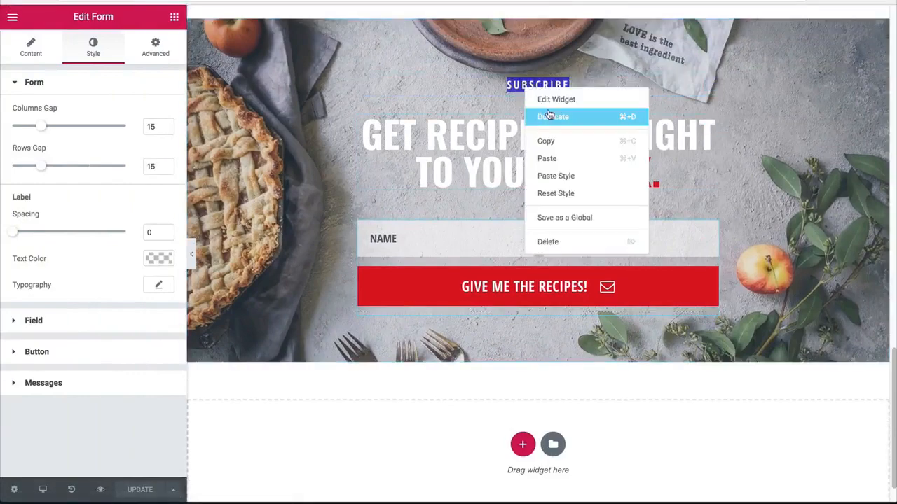
left_click(543, 114)
left_click_drag(695, 124, 518, 319)
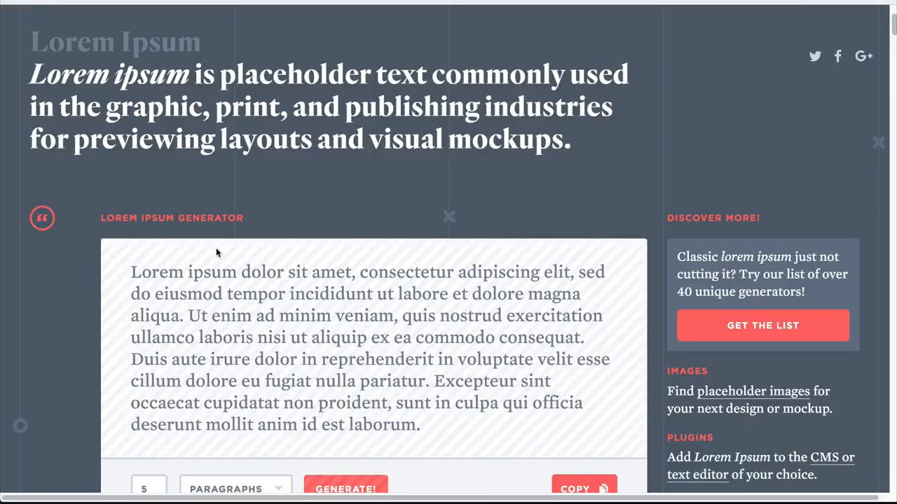
Step: Replace the copied widget's text with "Lorem ipsum dolor sit amet, consectetur adipiscing elit," copied from the Lorem Ipsum generator page
left_click_drag(129, 272, 574, 270)
key("ctrl+c")
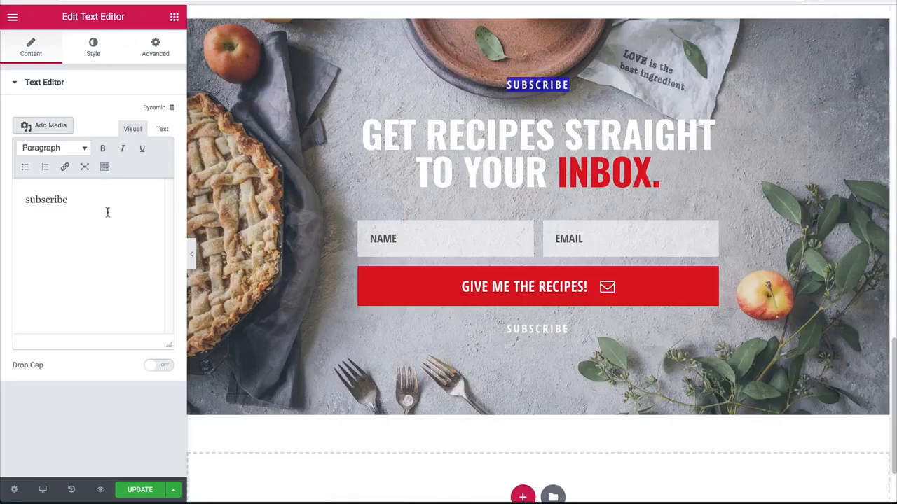
key("ctrl+a")
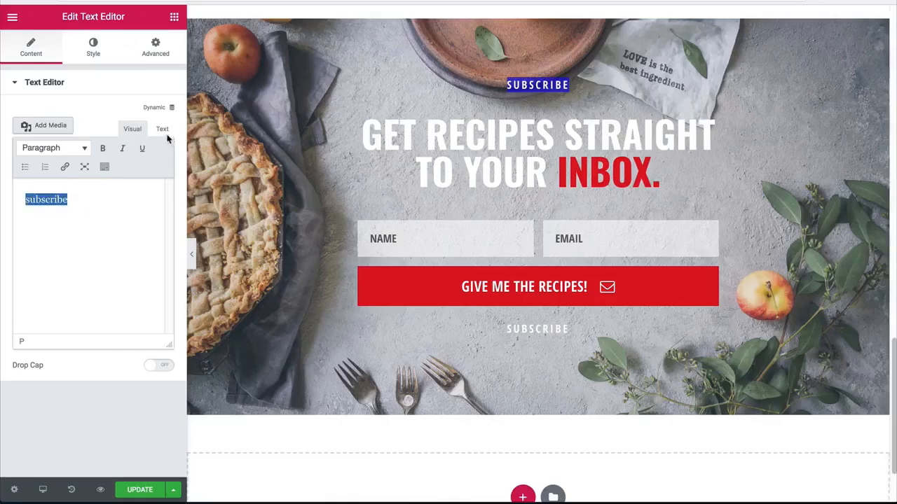
left_click(162, 129)
key("ctrl+a")
key("ctrl+v")
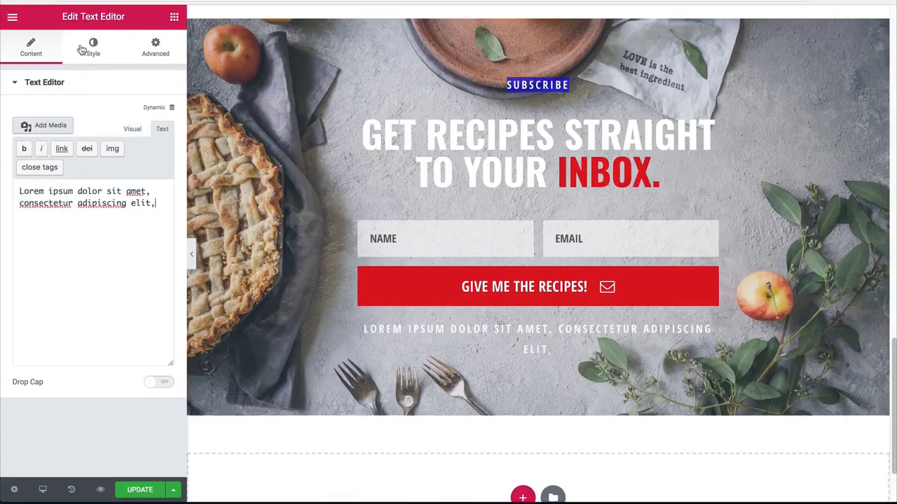
Step: Set the font size of the text below the form to 16
left_click(93, 46)
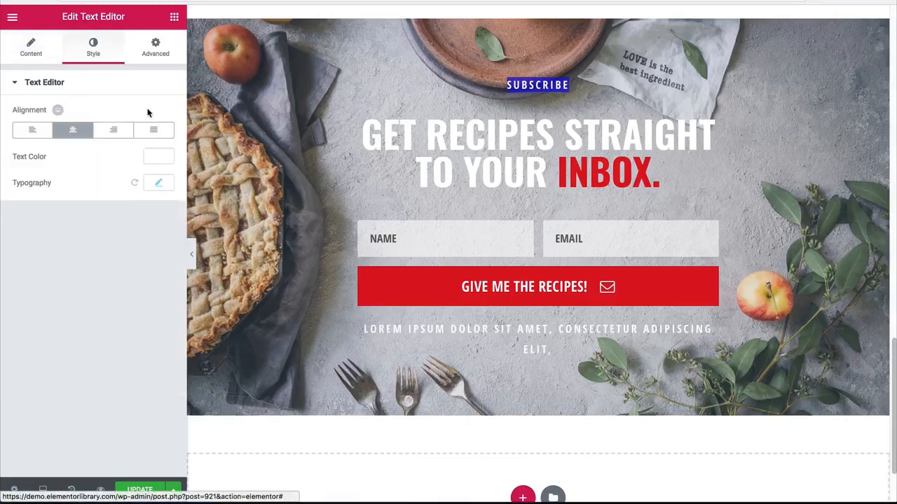
left_click(157, 185)
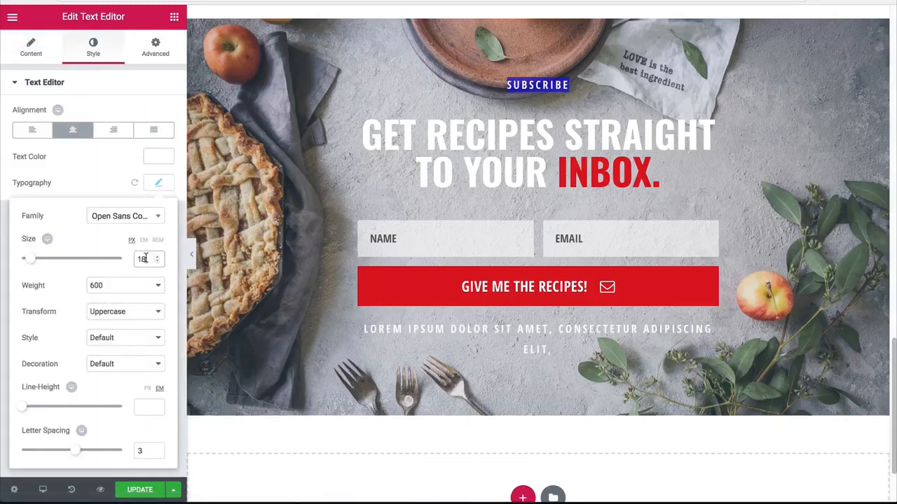
key("Down")
key("Down")
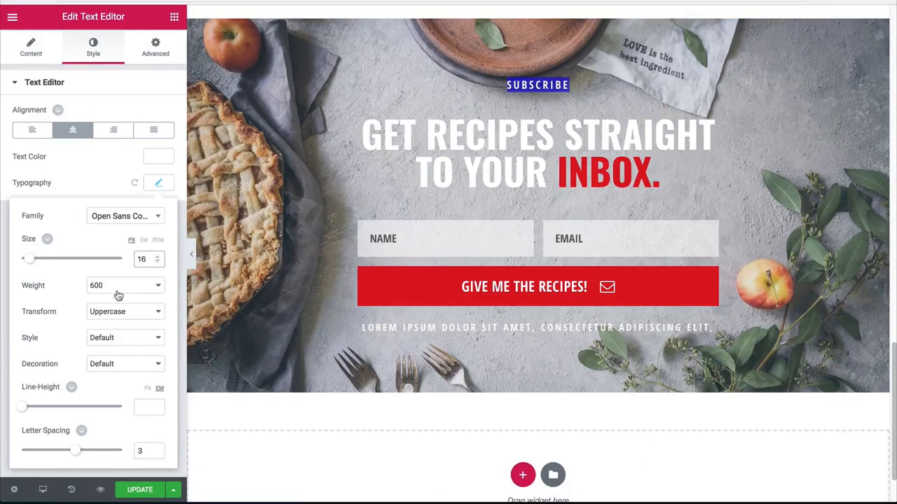
left_click(118, 295)
left_click(118, 291)
left_click(116, 313)
left_click(105, 311)
left_click(59, 53)
Step: Clear the letter spacing of the text below the form and set its font size to 14
left_click(91, 49)
left_click(153, 187)
key("BackSpace")
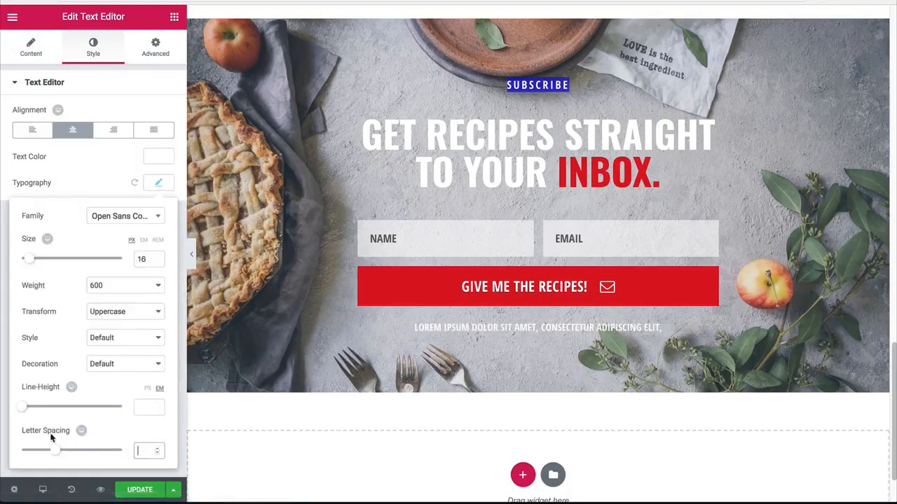
left_click(149, 258)
key("Down")
key("Down")
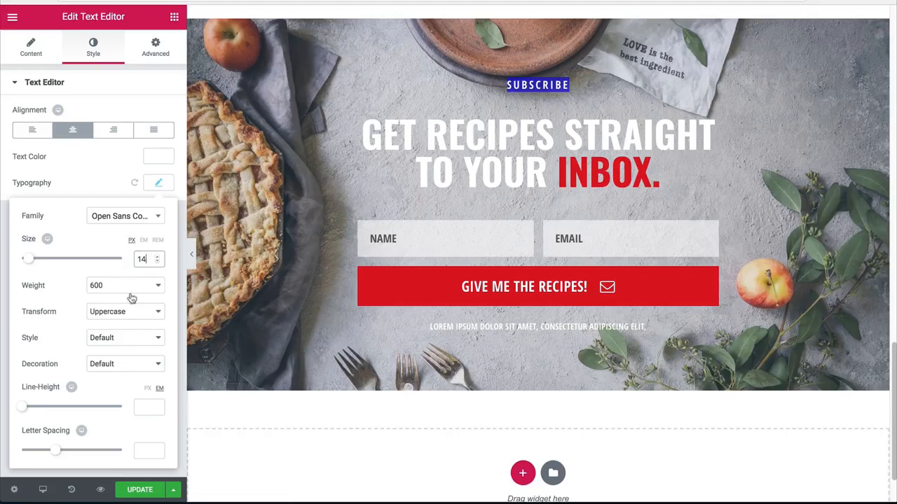
Step: Set the text transform of the line below the form to Default and preview the section without the editing panel
left_click(106, 312)
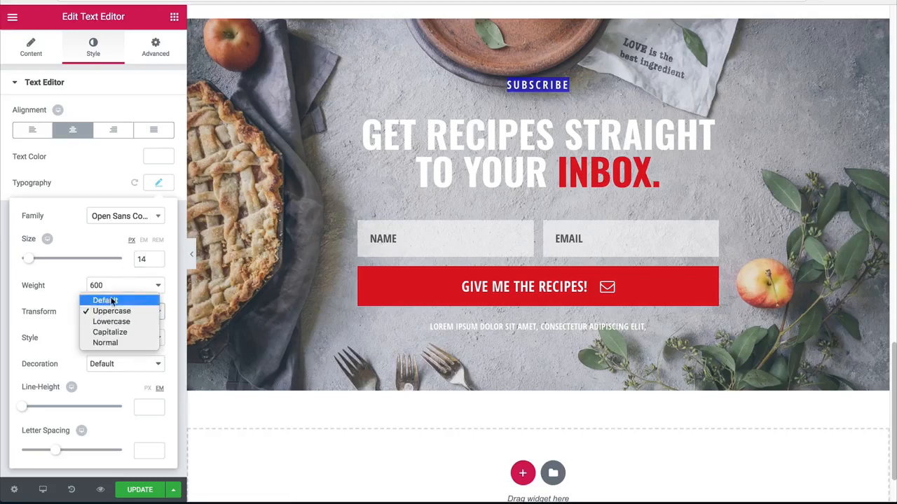
left_click(112, 300)
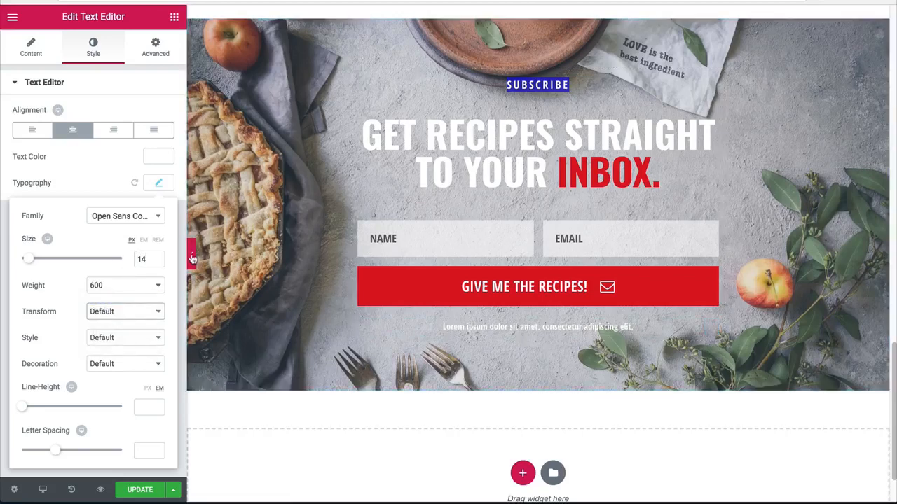
left_click(193, 258)
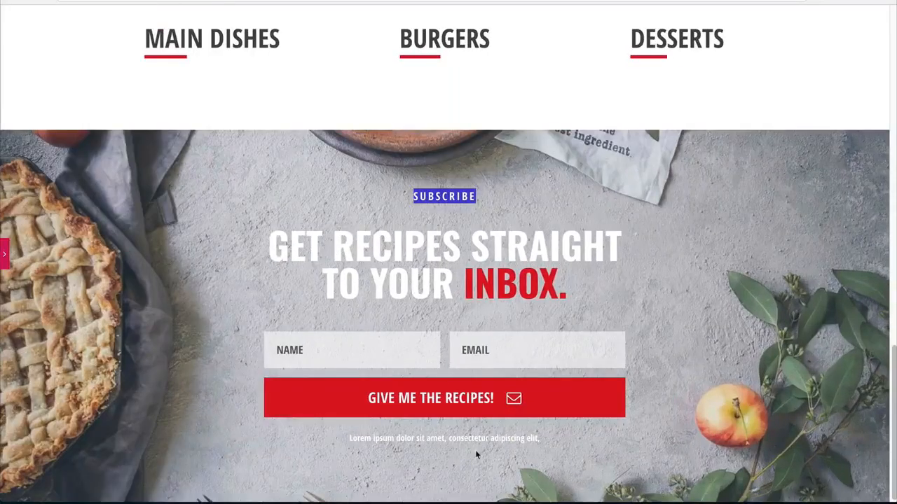
left_click(4, 252)
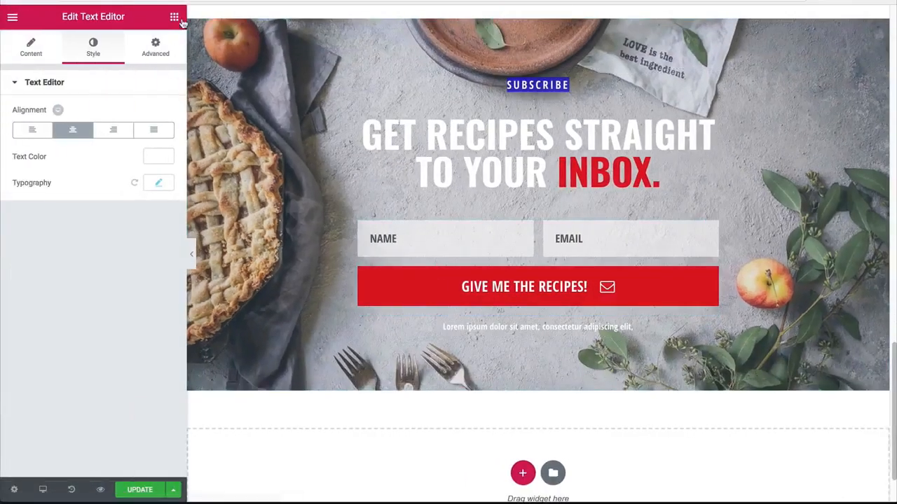
Step: Insert a spacer between the sign-up form's button and the text line below it, and set its space to 10
left_click(176, 18)
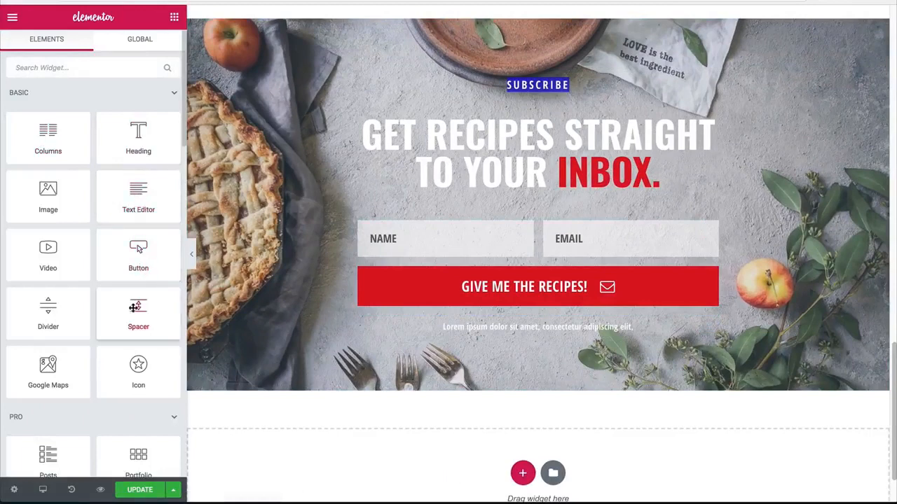
left_click_drag(137, 307, 473, 305)
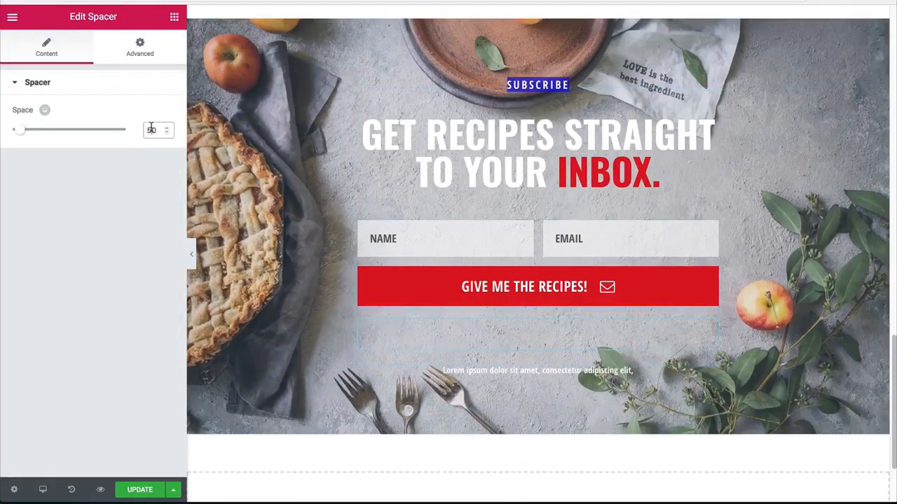
left_click(191, 251)
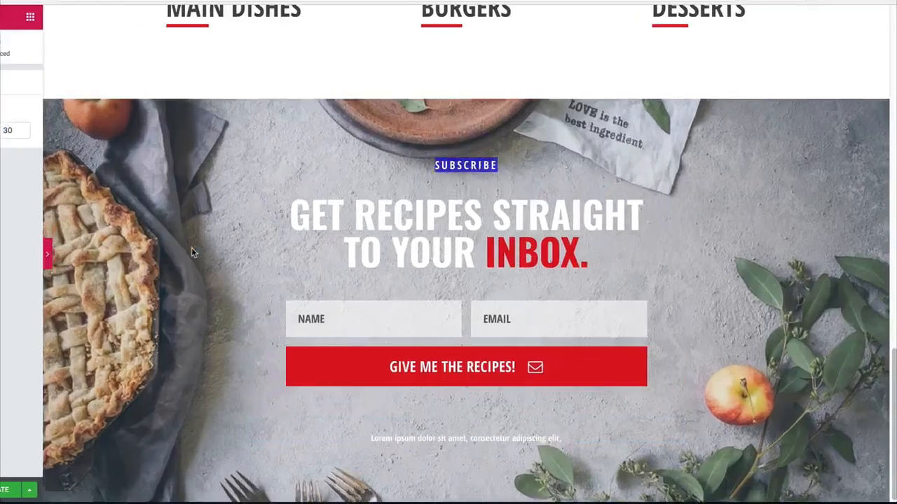
left_click(3, 246)
left_click_drag(152, 133, 121, 134)
type("2")
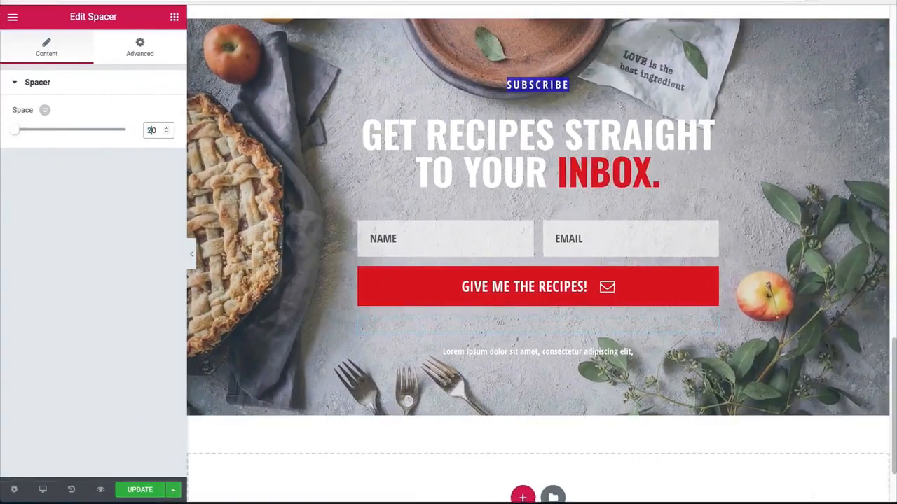
key("BackSpace")
type("1")
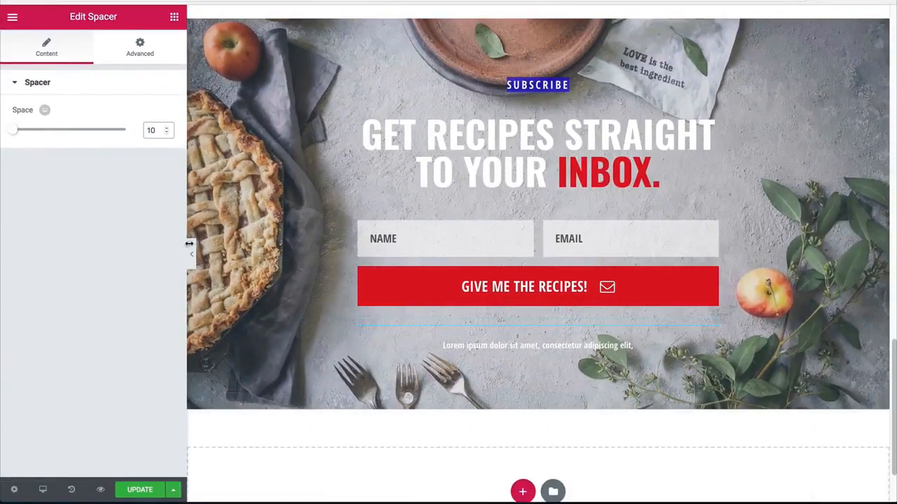
Step: Preview the page without the editing panel, checking it from the hero down to the sign-up section
scroll(190, 246, "up", 2)
left_click(194, 251)
left_click(370, 258)
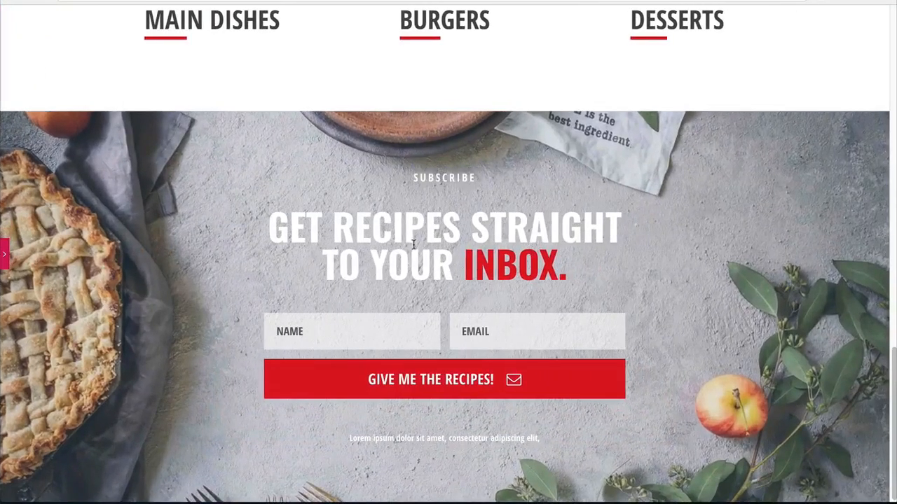
scroll(242, 206, "up", 15)
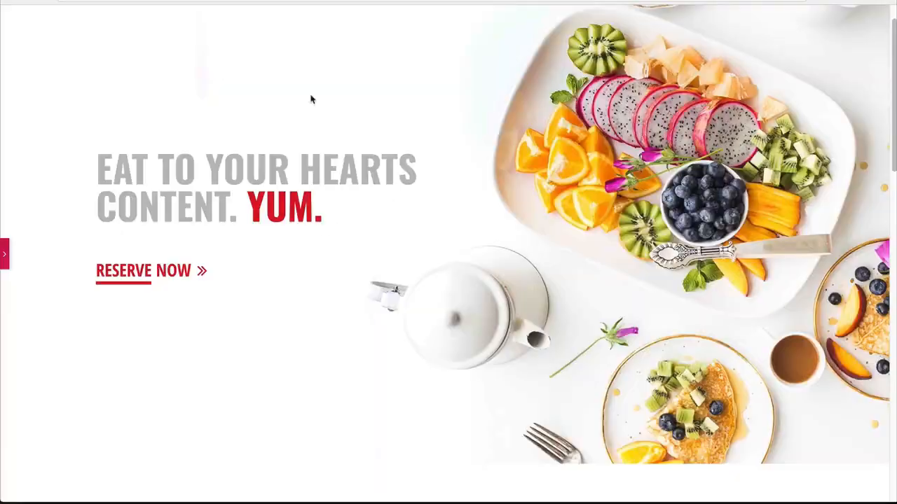
scroll(390, 187, "down", 3)
scroll(732, 275, "down", 10)
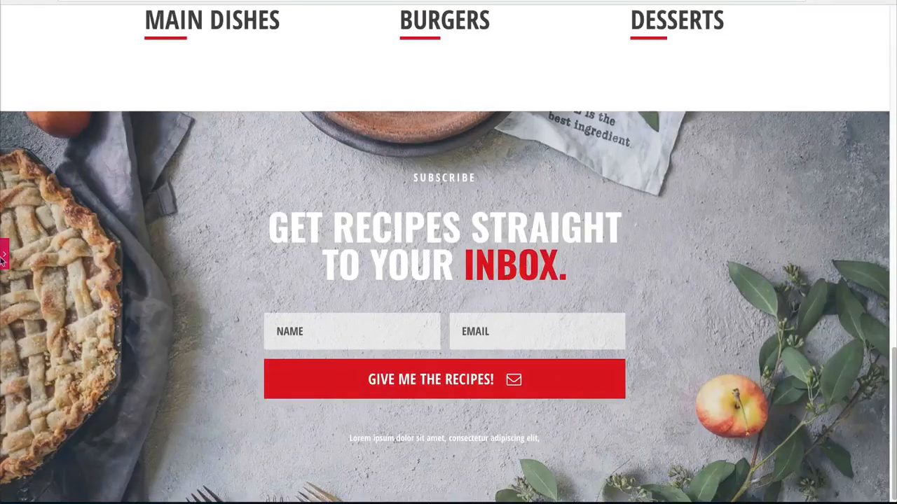
left_click(3, 252)
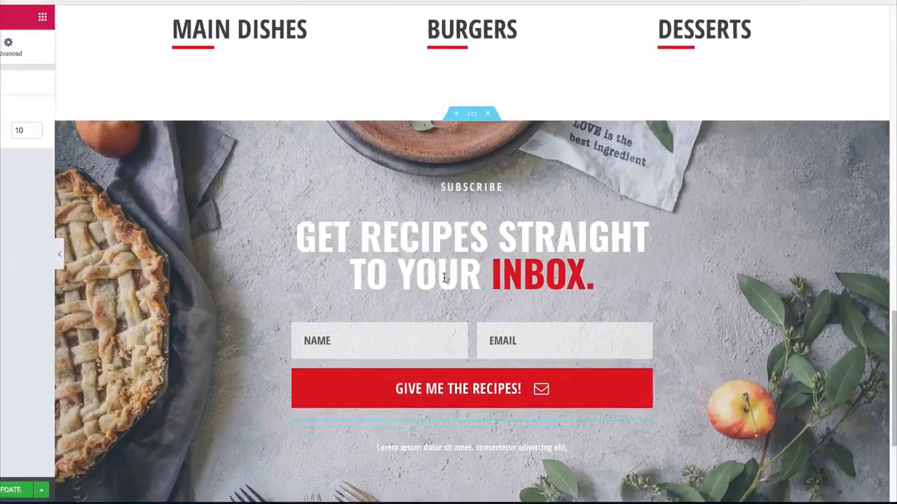
Step: Add a two-column section below the sign-up section and set its top and bottom margins to 80
scroll(316, 366, "down", 3)
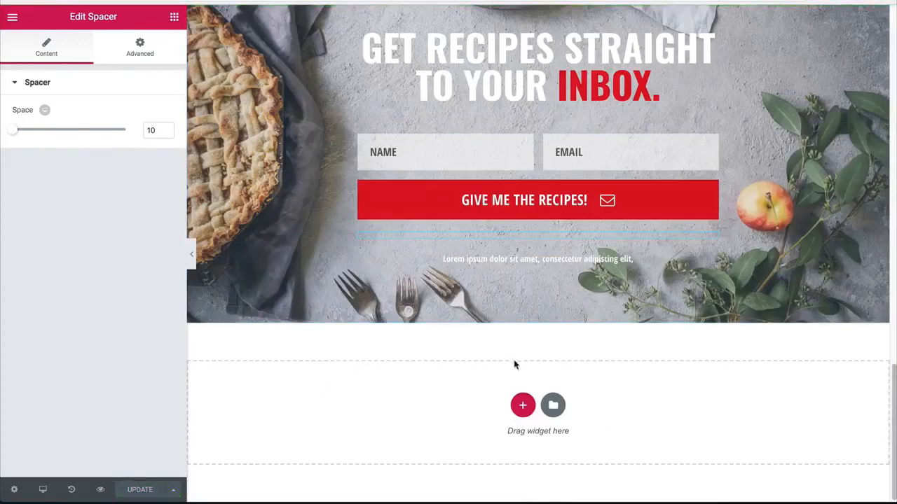
left_click(524, 404)
scroll(402, 308, "down", 1)
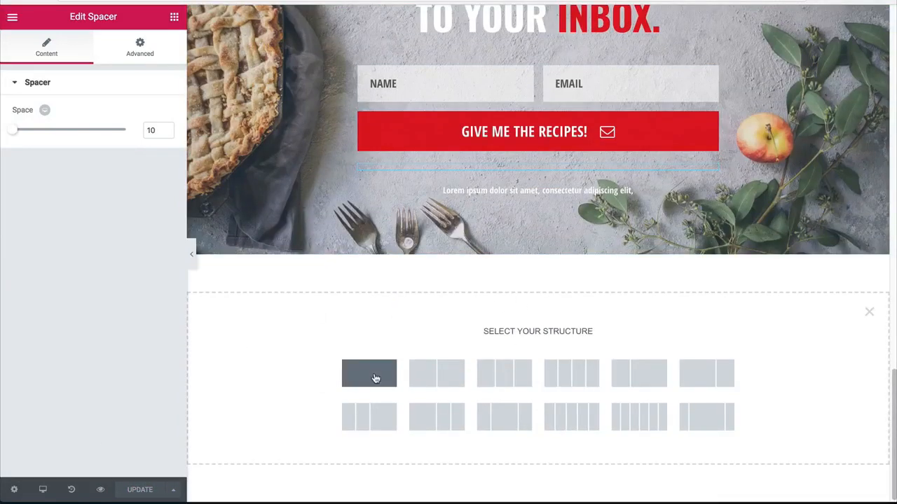
left_click(436, 374)
left_click(155, 46)
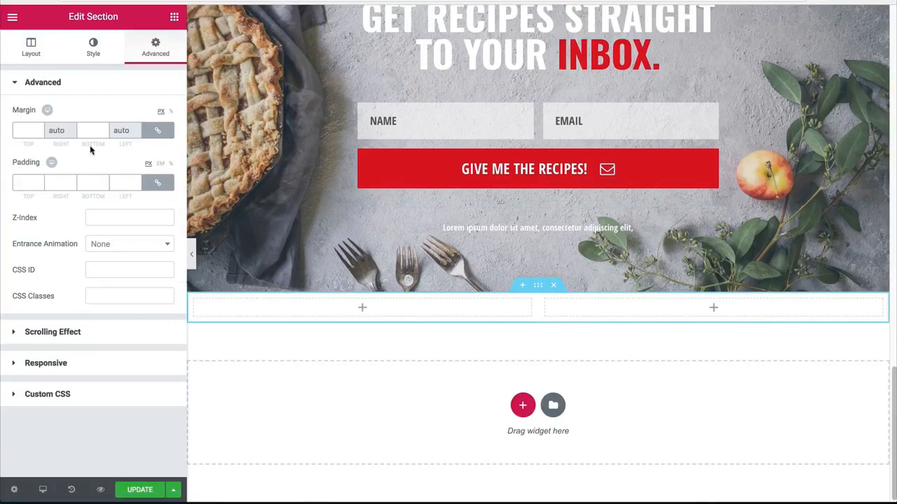
type("80")
left_click(174, 17)
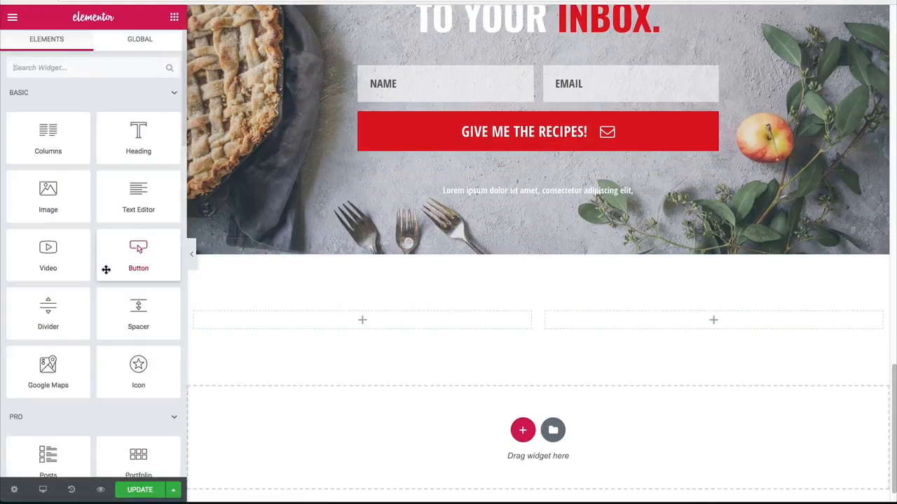
scroll(125, 285, "down", 2)
scroll(127, 287, "down", 5)
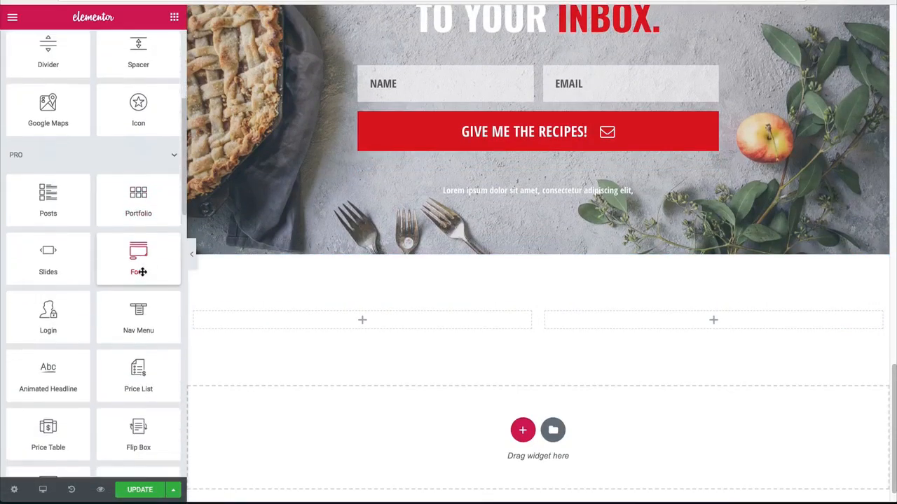
scroll(142, 271, "down", 1)
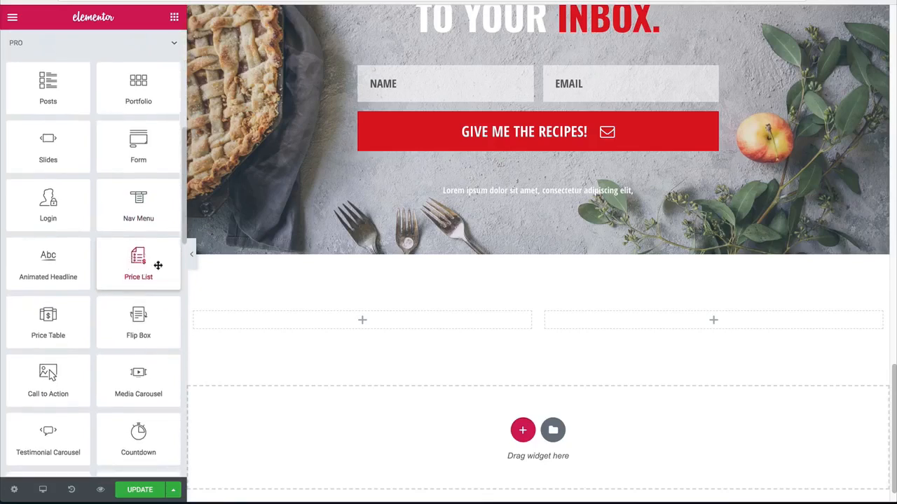
left_click(173, 19)
Step: Set the new section's column structure to 66, 33 and widen its left column slightly
left_click(538, 297)
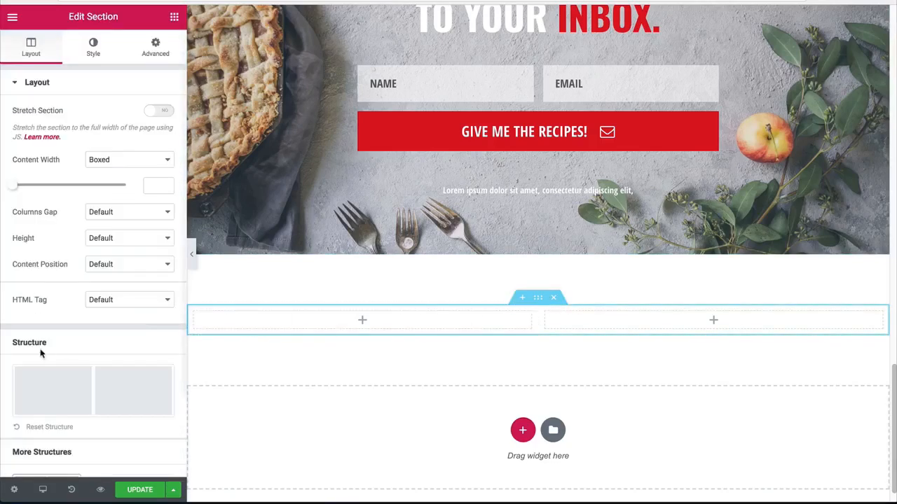
scroll(42, 353, "down", 3)
left_click(51, 447)
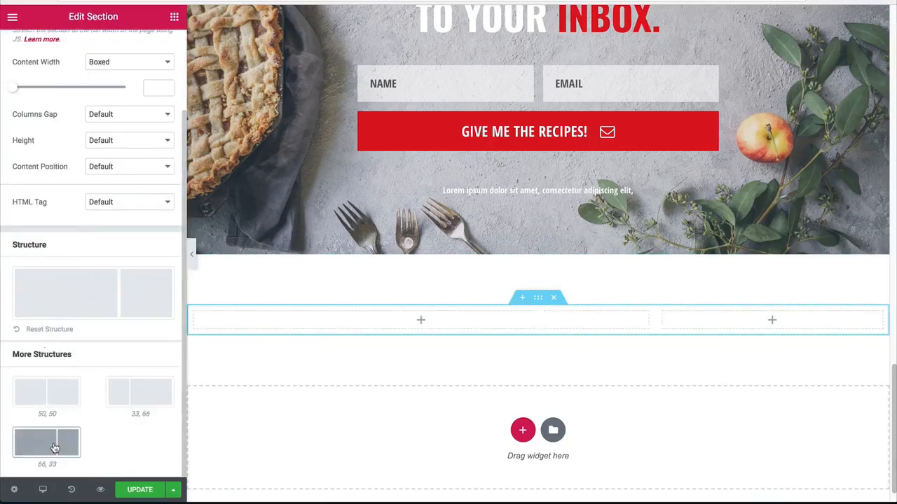
left_click_drag(654, 322, 679, 322)
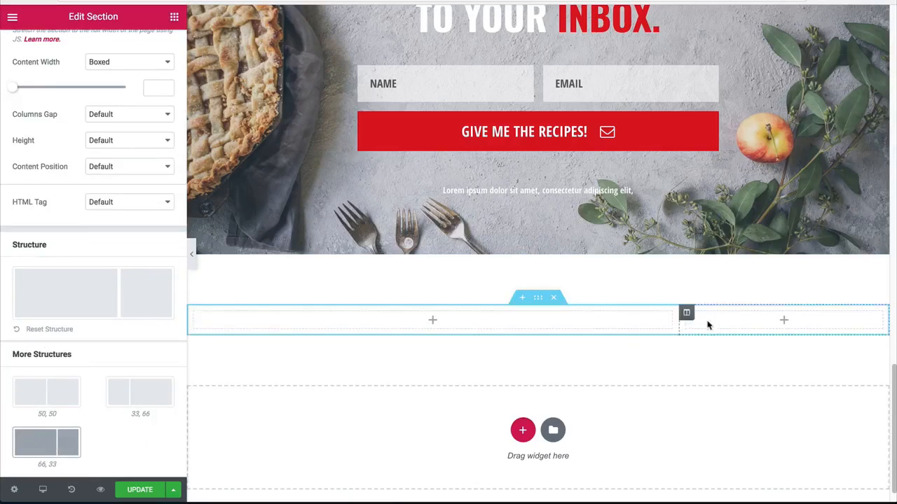
Step: Copy the Main Dishes image box and paste it into the wide left column of the new section
scroll(231, 175, "down", 1)
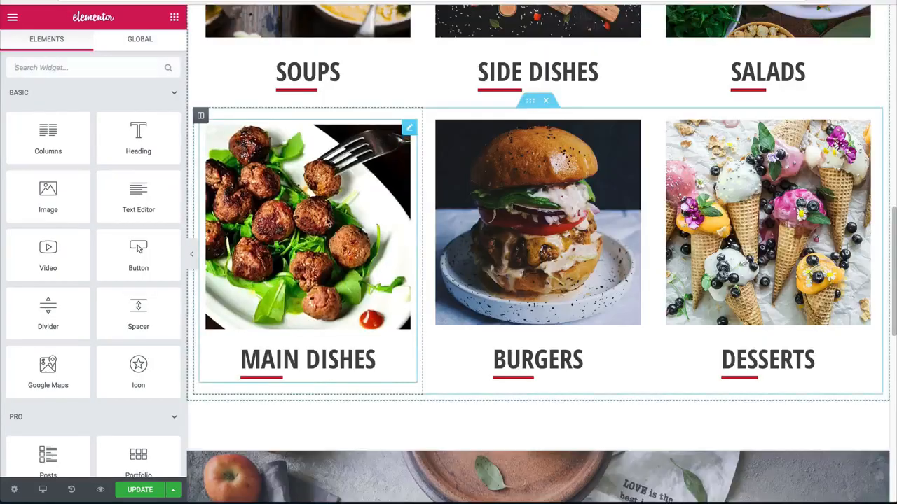
right_click(324, 221)
left_click(356, 272)
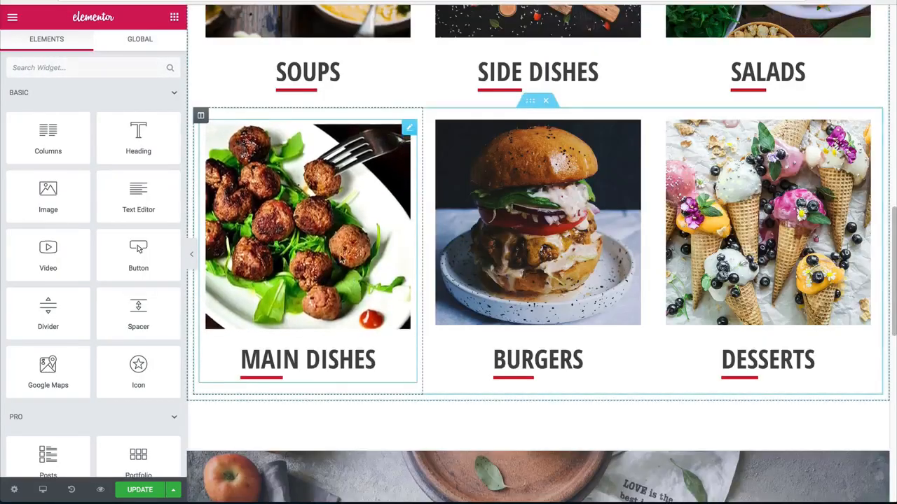
scroll(465, 204, "down", 10)
right_click(418, 303)
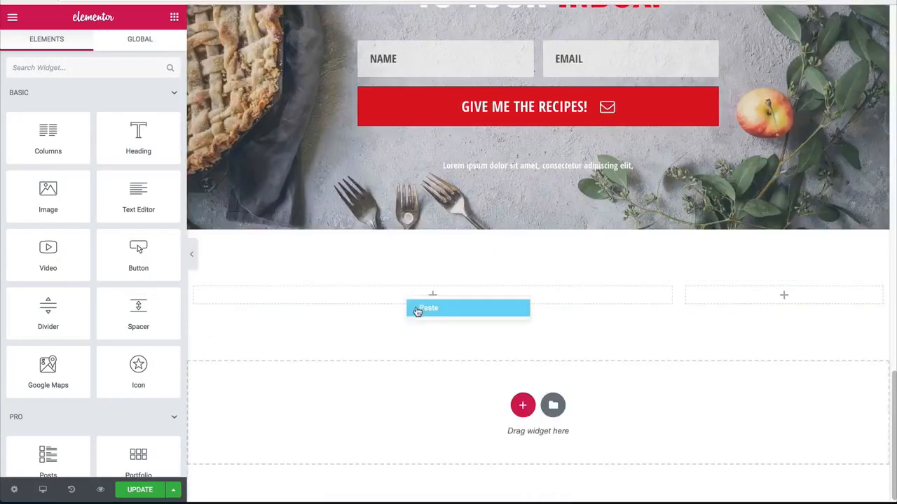
left_click(415, 309)
Step: Set the pasted image box's image position to Left and remove its hover animation
scroll(73, 393, "down", 1)
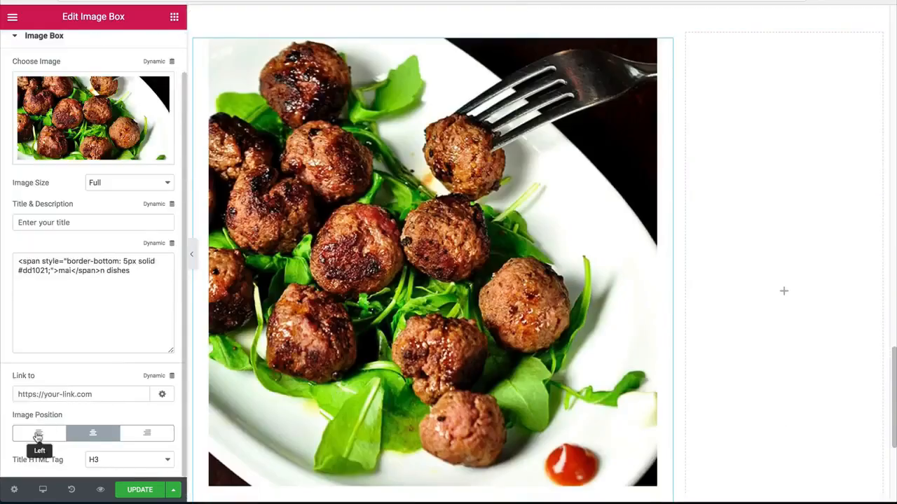
left_click(37, 435)
scroll(56, 236, "up", 1)
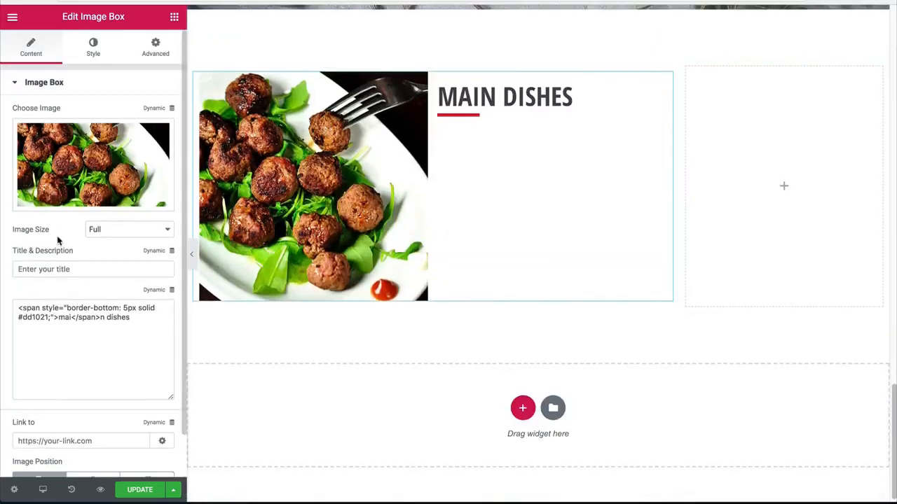
left_click(89, 43)
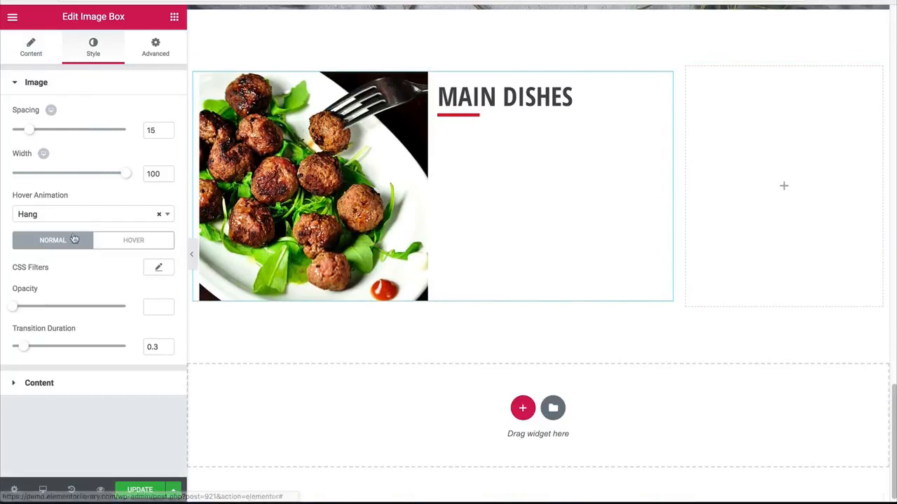
left_click(158, 214)
left_click(137, 200)
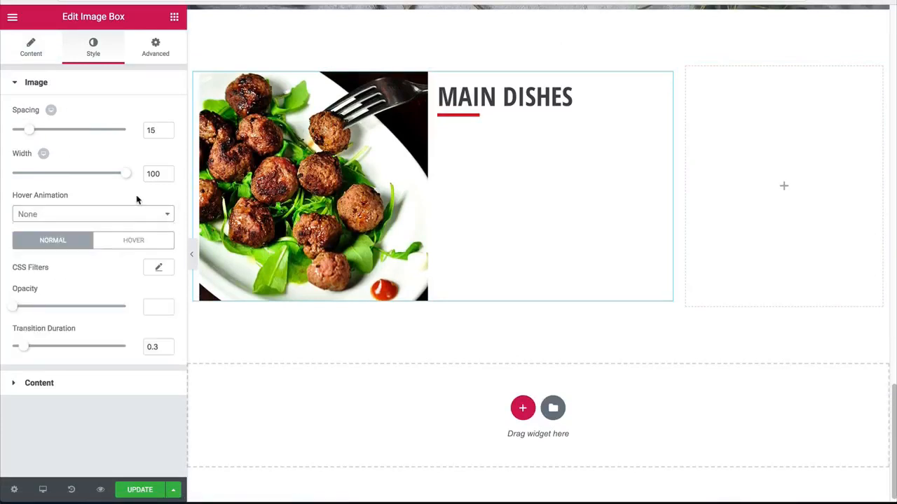
Step: Replace the pasted box's image with the dark photo of a fruit and fig platter from the media library
left_click(34, 50)
left_click(94, 157)
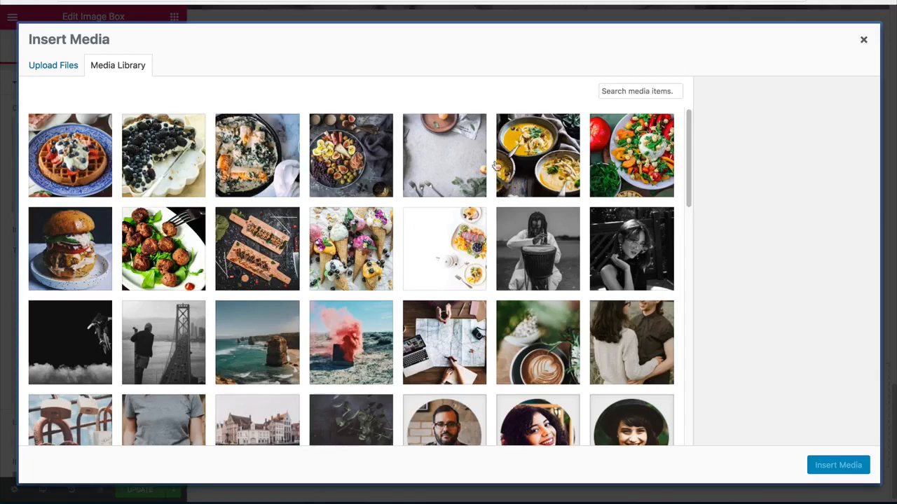
left_click(379, 161)
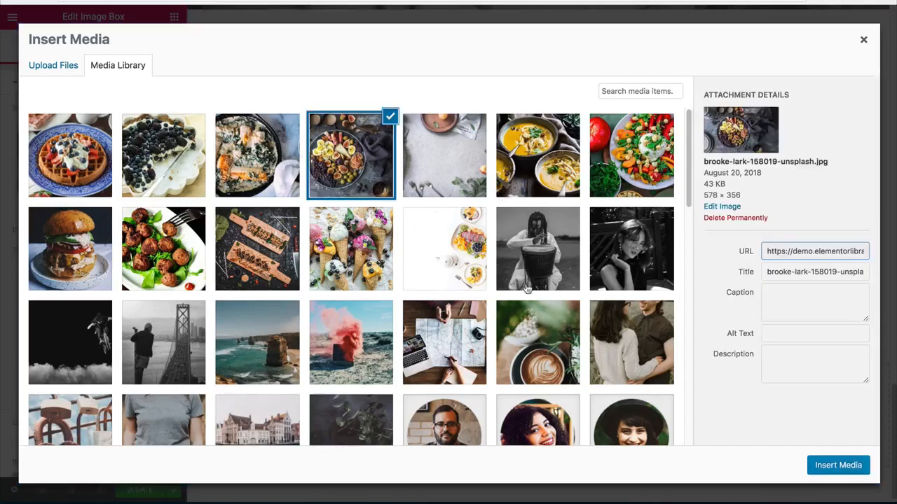
left_click(837, 465)
Step: Reduce the image width to 40 and slightly increase the spacing between the image and its text
left_click(93, 47)
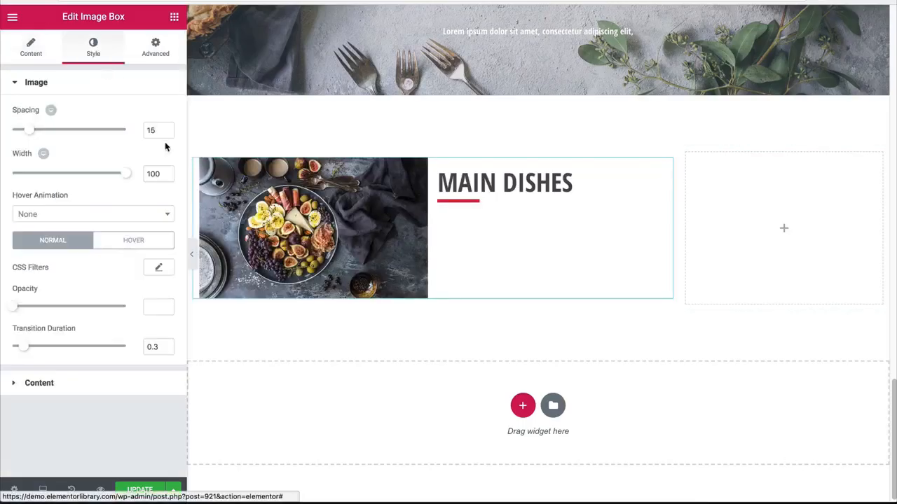
left_click_drag(128, 178, 56, 176)
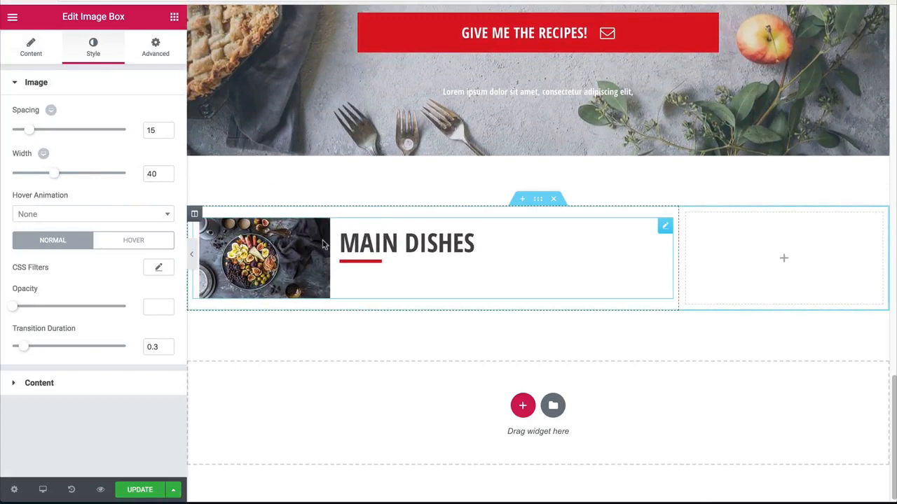
left_click(48, 59)
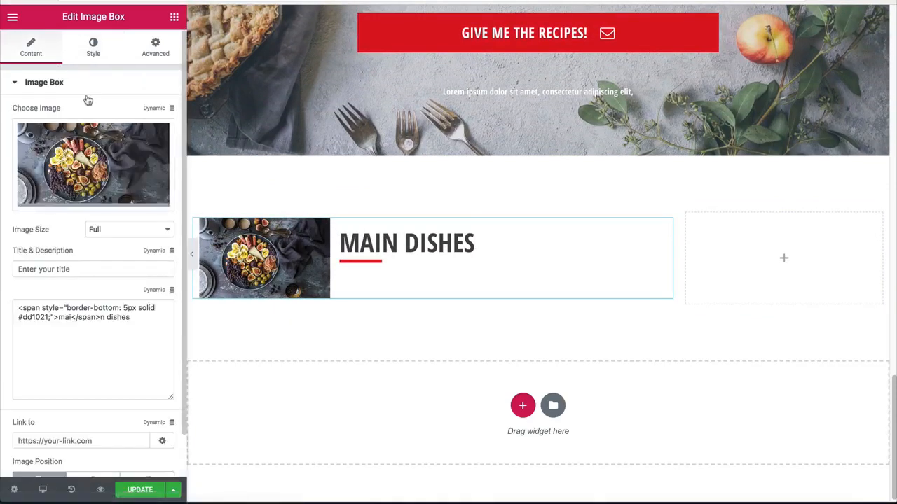
left_click(94, 59)
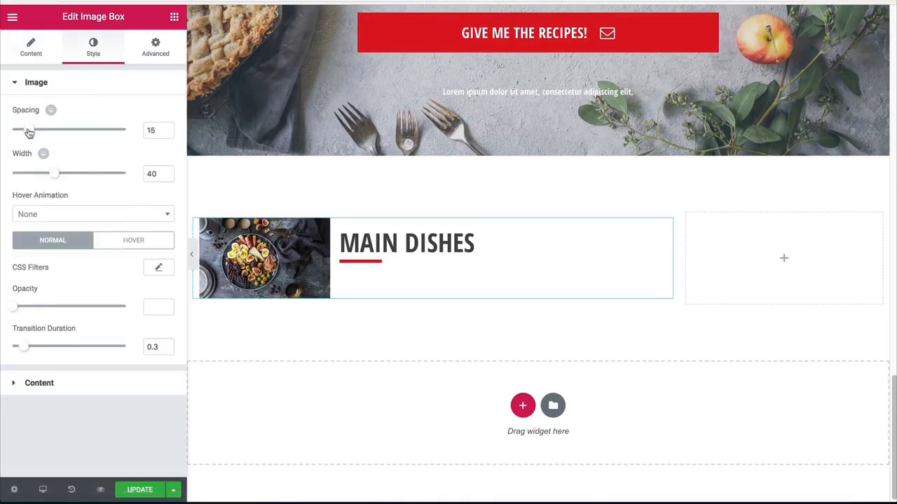
left_click_drag(29, 133, 47, 134)
Step: Enter "Deviled eggs" as the title of the platter image box
left_click(31, 49)
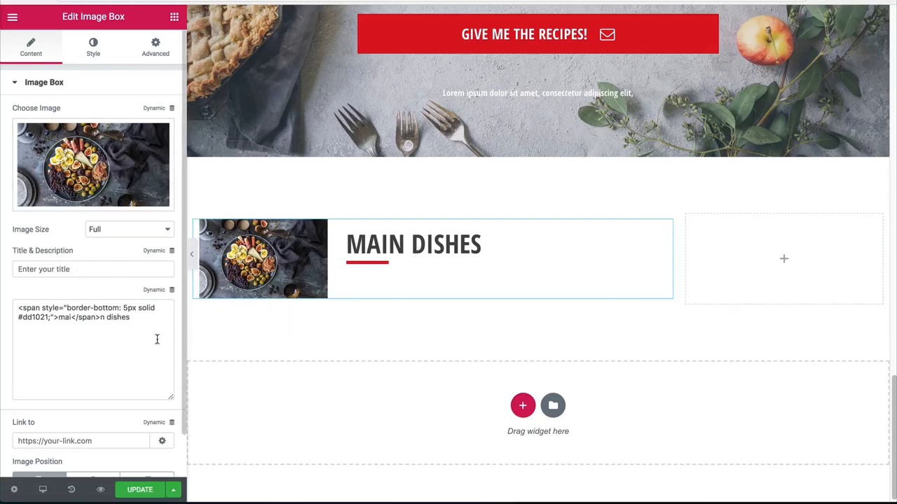
left_click_drag(159, 338, 5, 286)
left_click(97, 334)
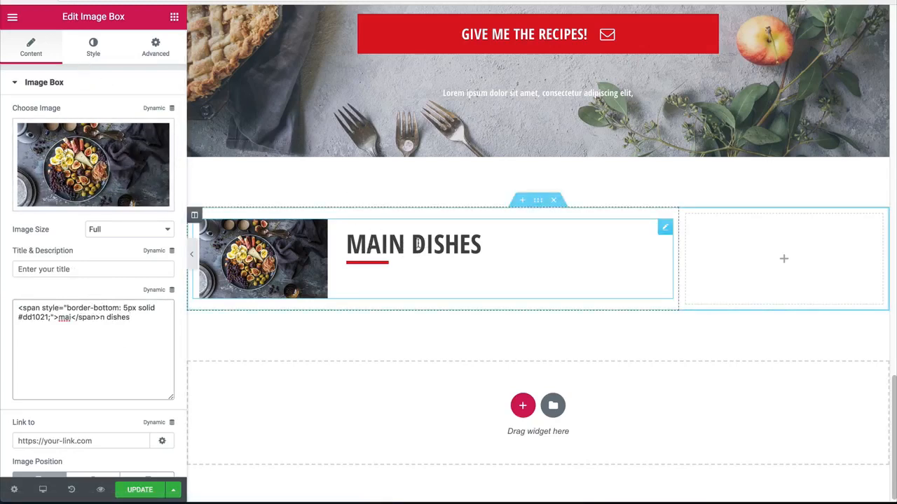
left_click(37, 269)
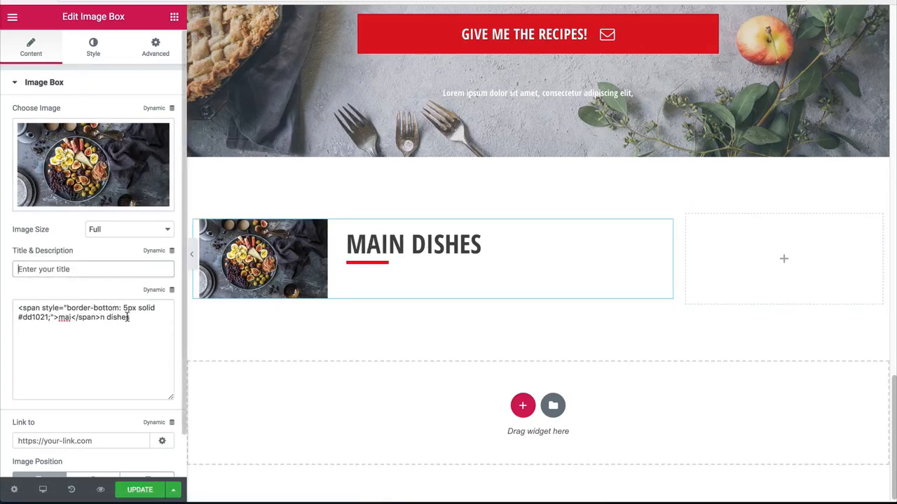
left_click_drag(127, 316, 102, 317)
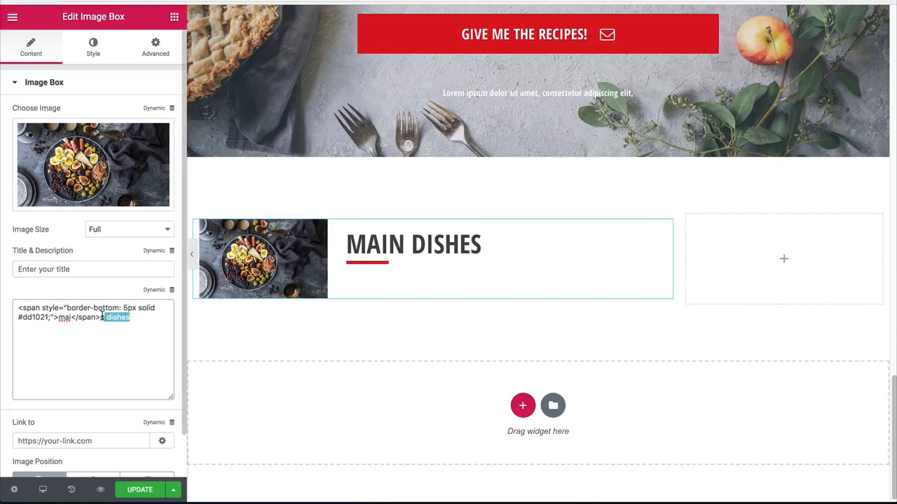
left_click(89, 271)
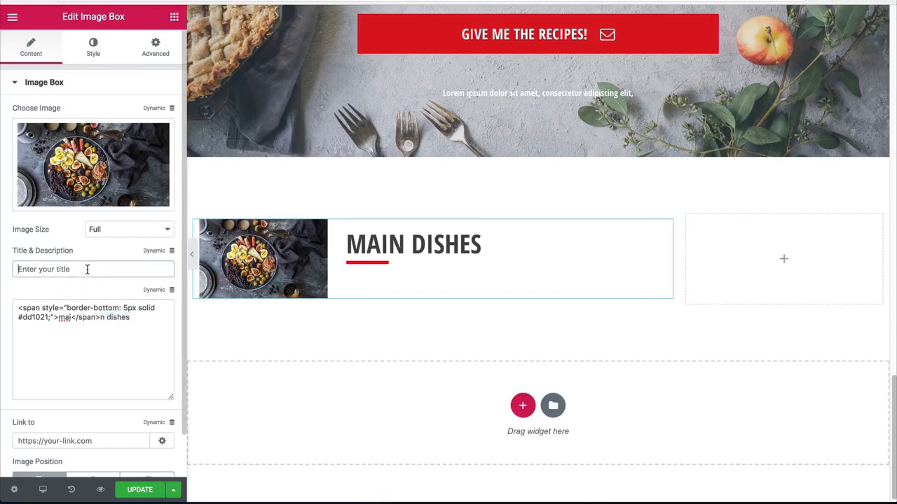
type("Devlied")
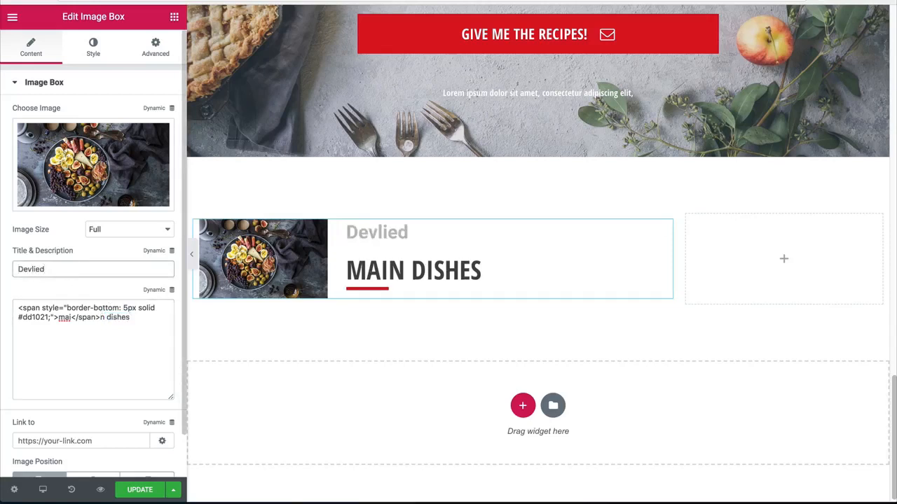
key("ctrl+a")
type("Deviled eggs")
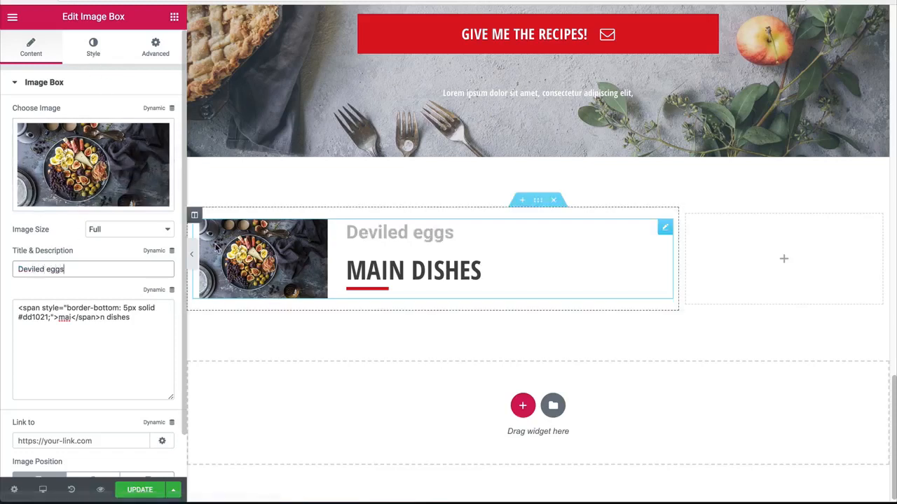
Step: Copy the description's text color #474747 and apply it to the image box title
left_click(79, 51)
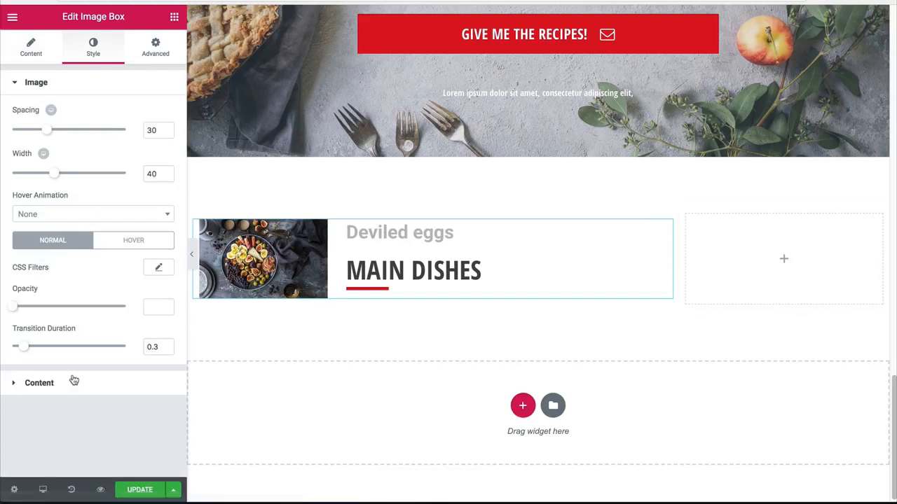
left_click(39, 383)
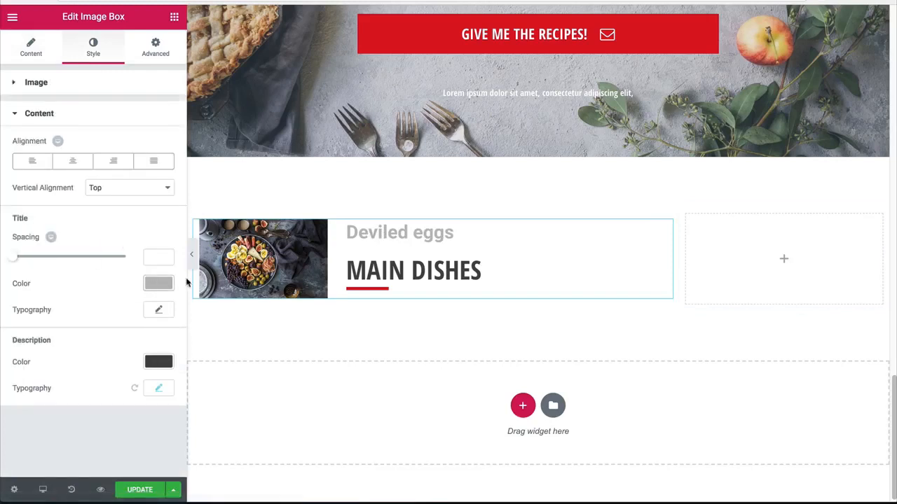
left_click(157, 362)
triple_click(45, 360)
key("ctrl+c")
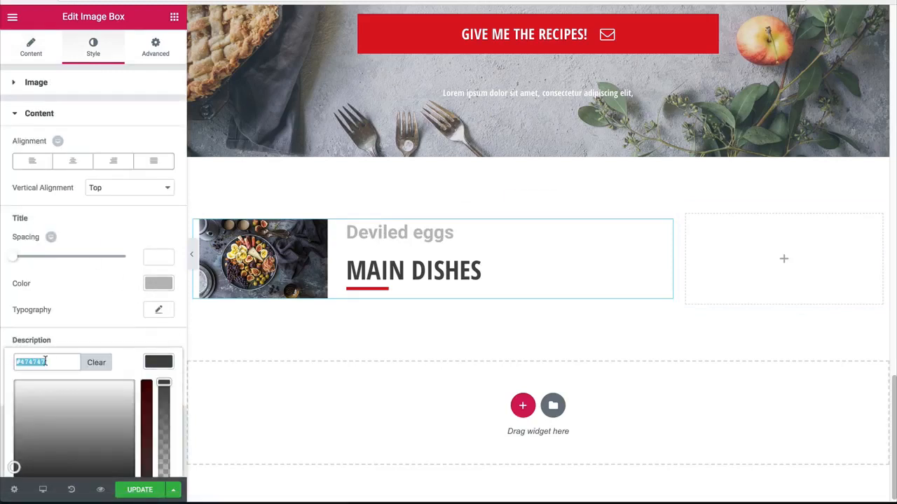
left_click(147, 362)
left_click(157, 283)
key("ctrl+v")
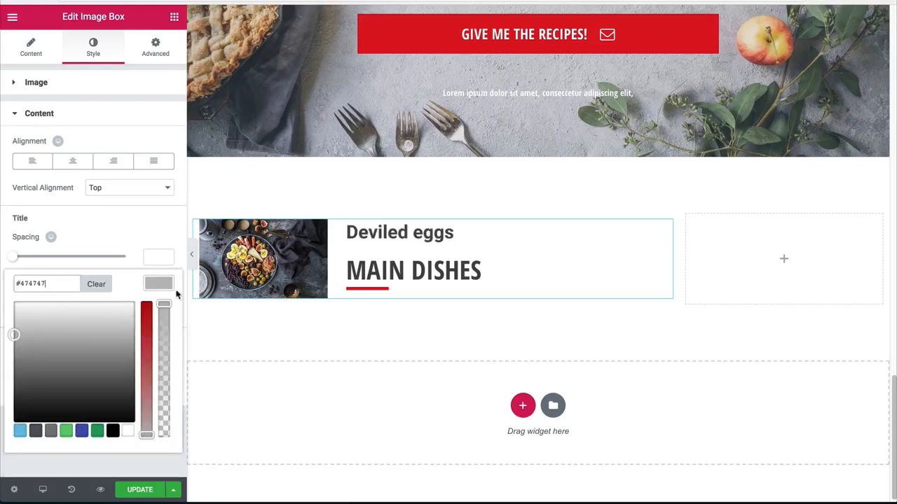
left_click(154, 283)
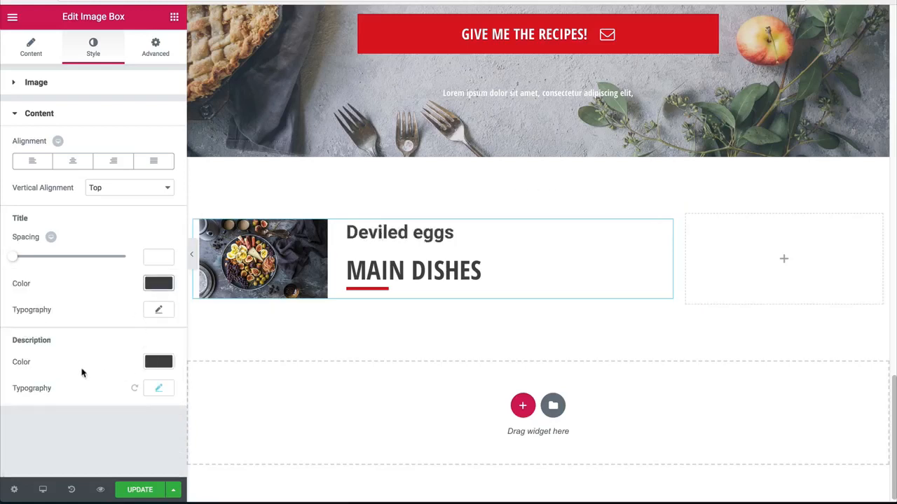
Step: Review the description's typography and set the title's font family to match, Open Sans Condensed
left_click(152, 390)
scroll(119, 376, "down", 3)
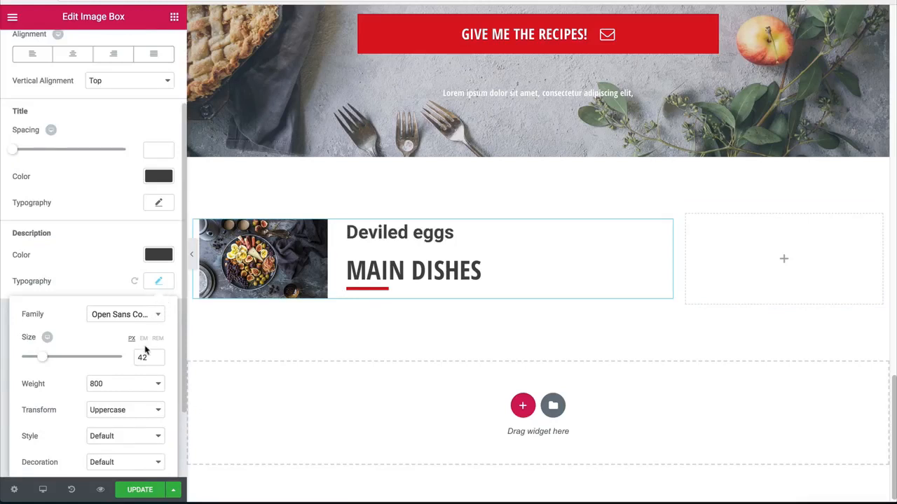
scroll(108, 392, "down", 3)
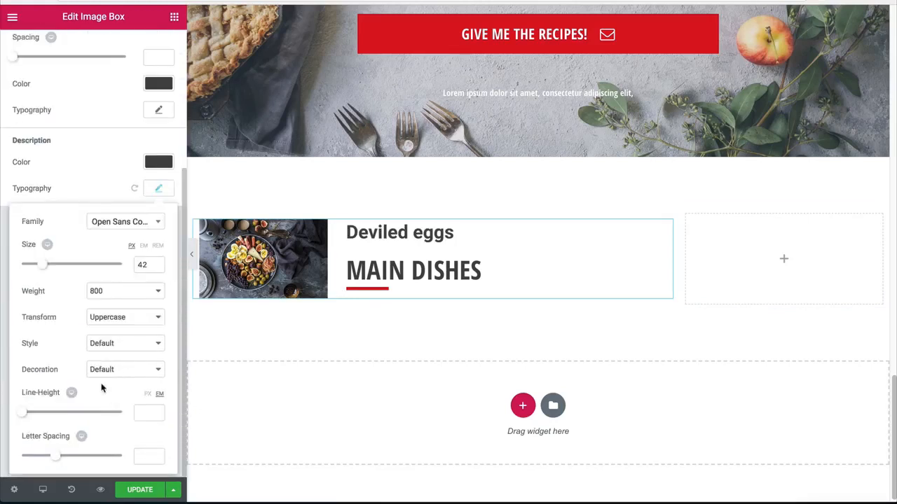
scroll(129, 247, "up", 1)
left_click(155, 193)
left_click(158, 113)
scroll(116, 153, "up", 5)
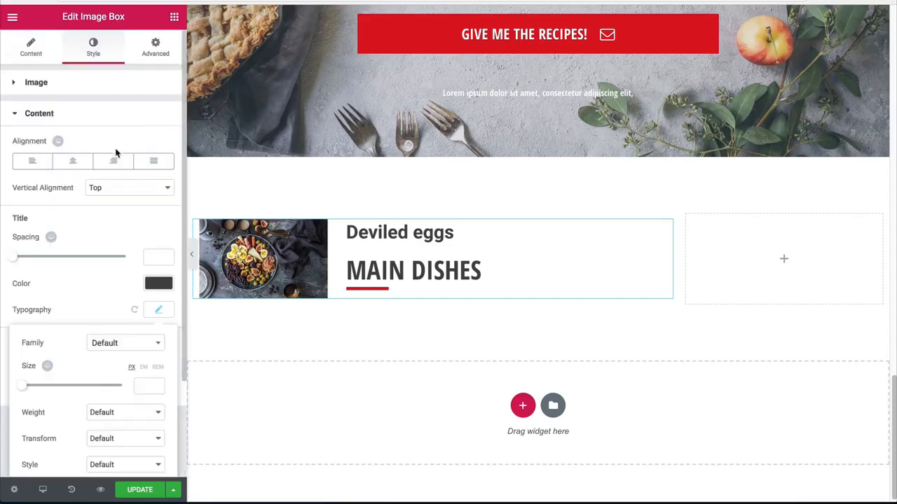
left_click(132, 349)
type("open")
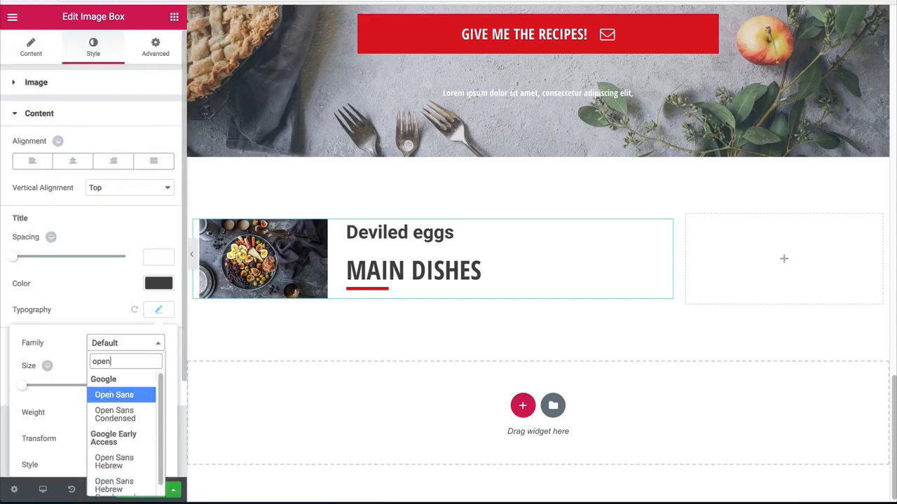
key("Down")
key("Return")
Step: Set the title's font size to 42 px, its weight to 800 and its transform to Uppercase
left_click(147, 384)
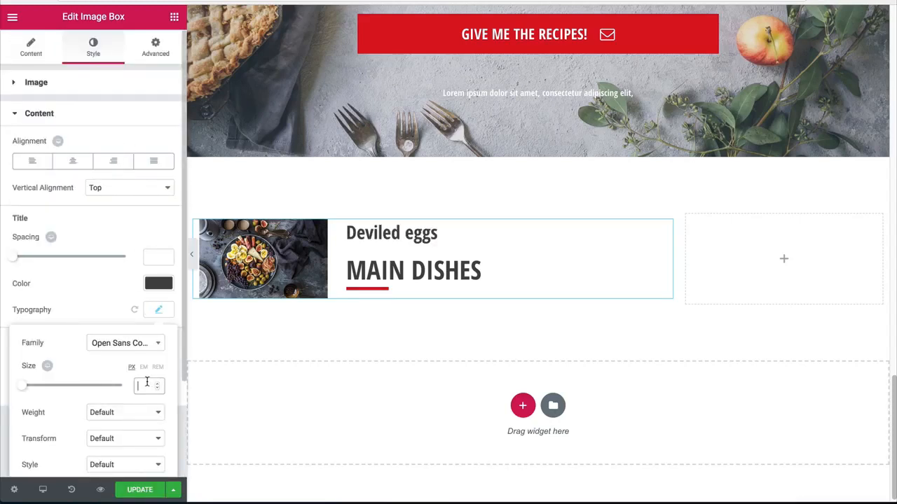
type("42")
left_click(108, 414)
left_click(106, 393)
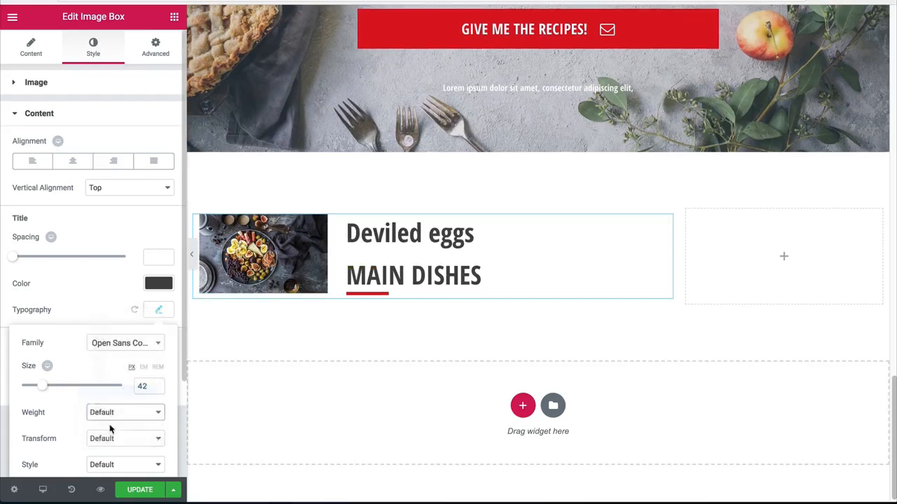
scroll(110, 429, "down", 1)
left_click(108, 429)
left_click(108, 437)
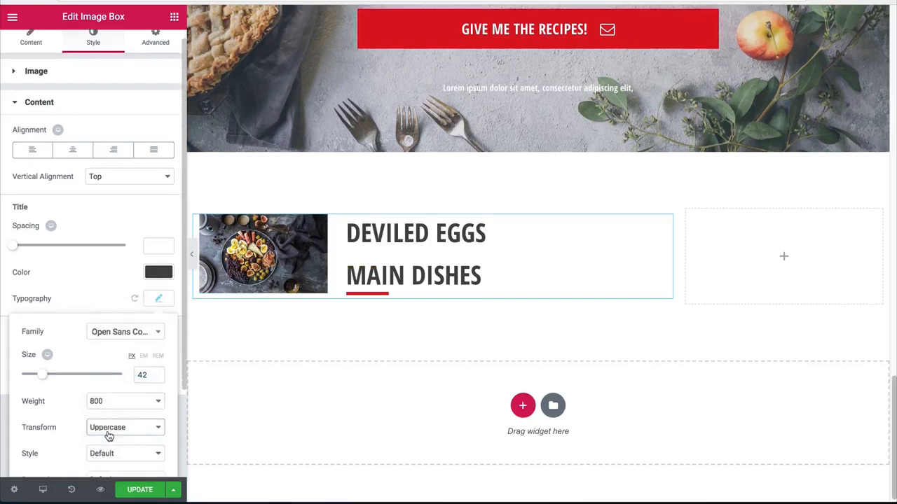
Step: Reduce the title's font size to 32 px and close its typography settings
left_click(147, 376)
key("Down")
key("Down")
key("Down")
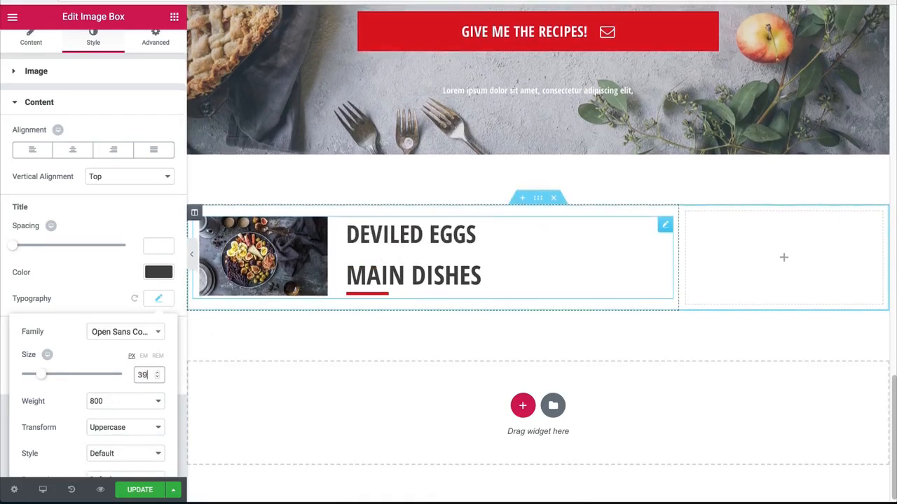
key("Down")
key("Down")
key("Down")
key("Down")
key("Down")
key("Down")
key("Down")
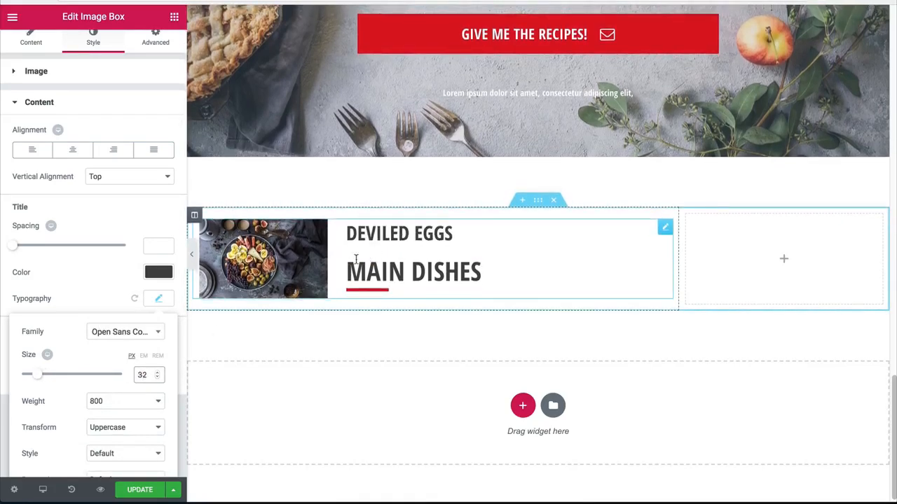
left_click(159, 298)
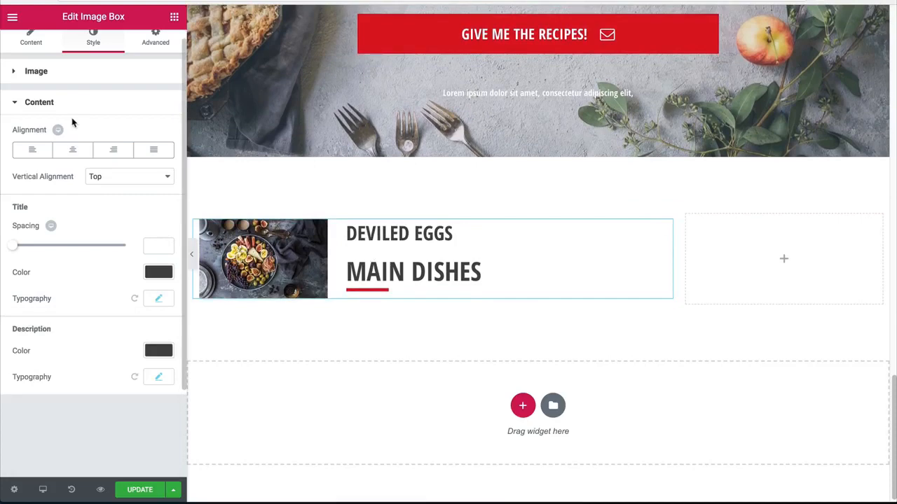
Step: Replace the image box description with "deviled eggs, olives, berries, black olives, passion fruit"
left_click(31, 42)
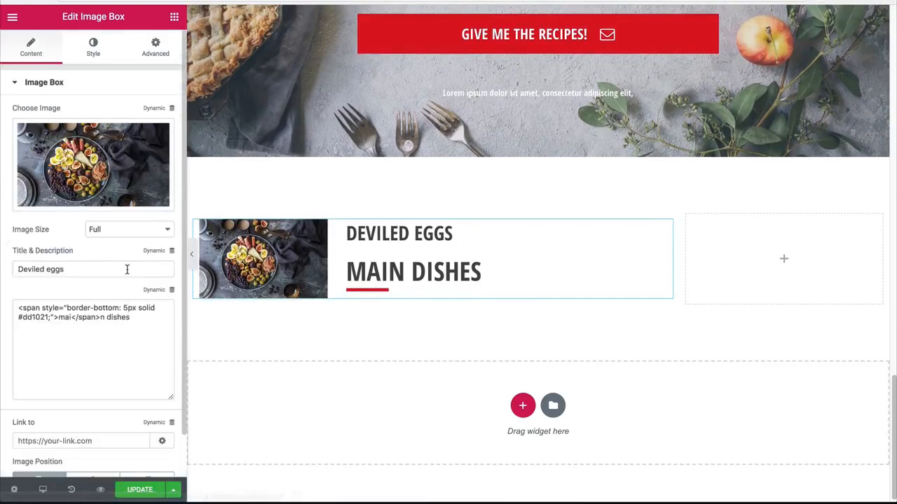
left_click_drag(129, 328, 2, 275)
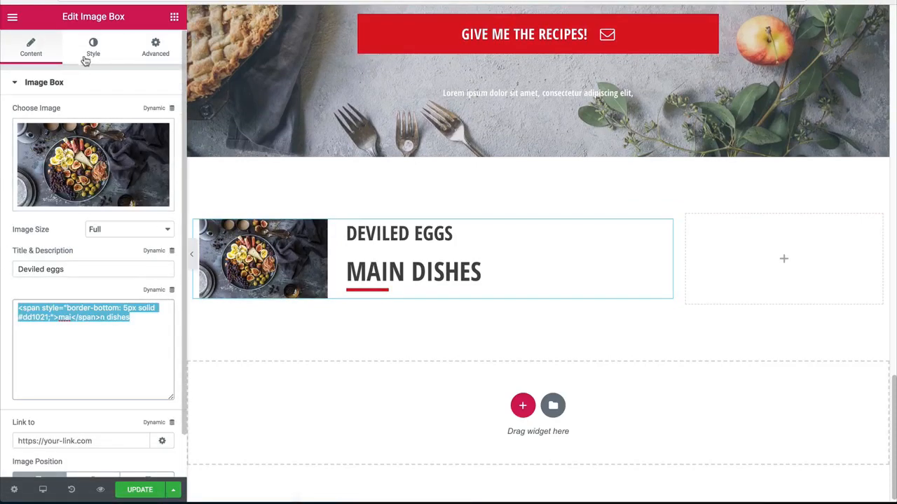
key("BackSpace")
type("de")
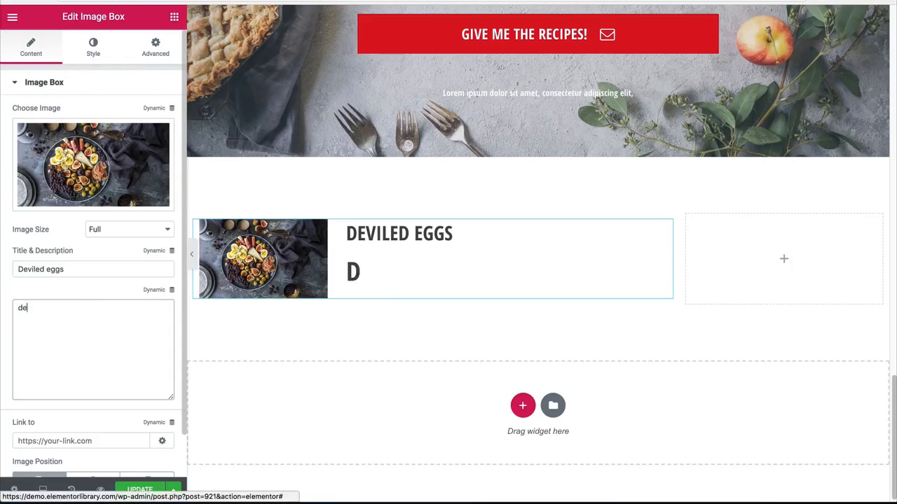
type("viled")
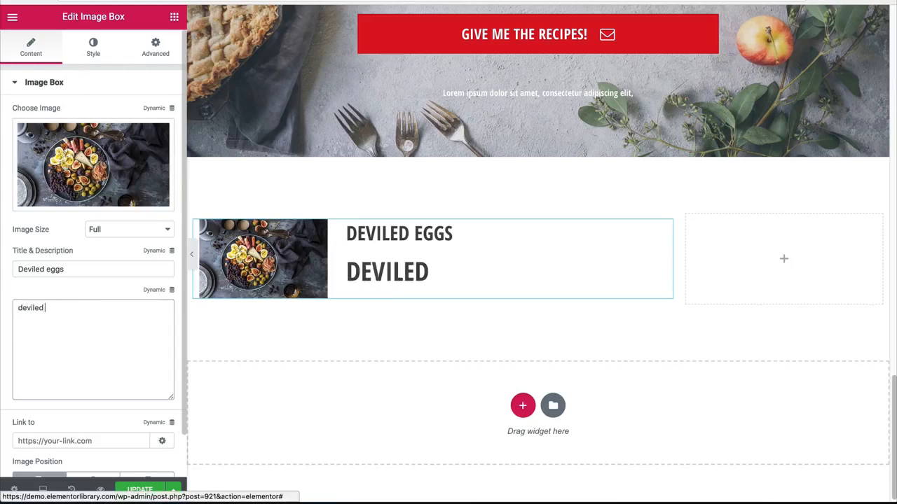
type(" eggs")
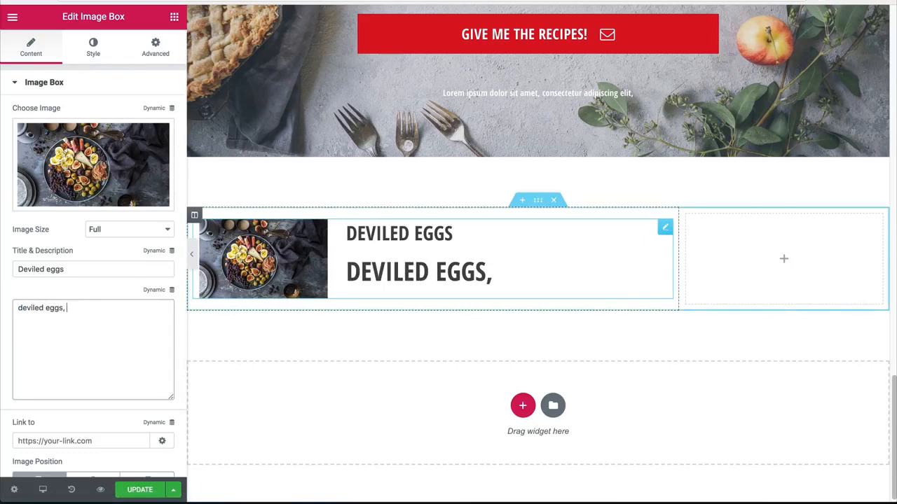
type(", olie")
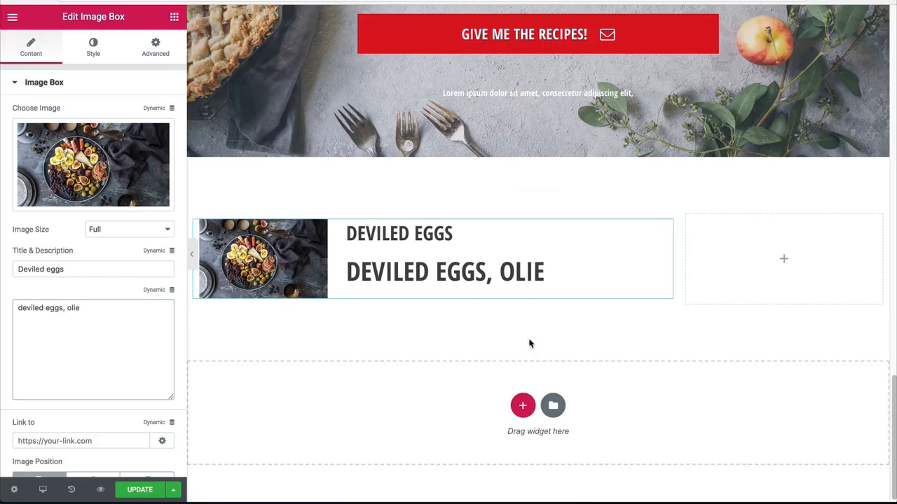
key("BackSpace")
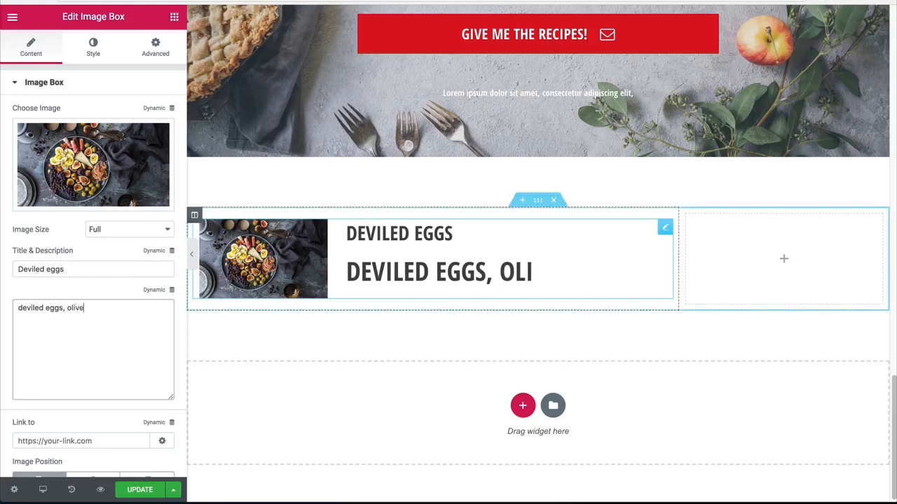
type("ves,")
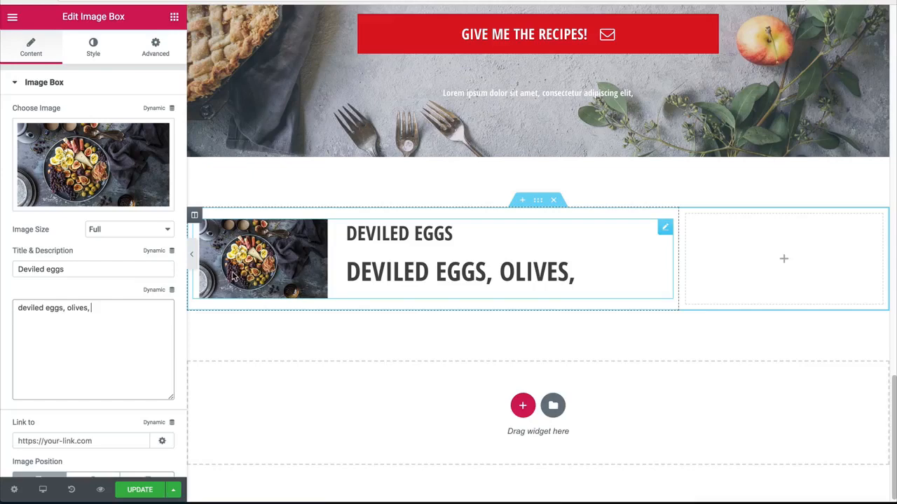
type("berries, ")
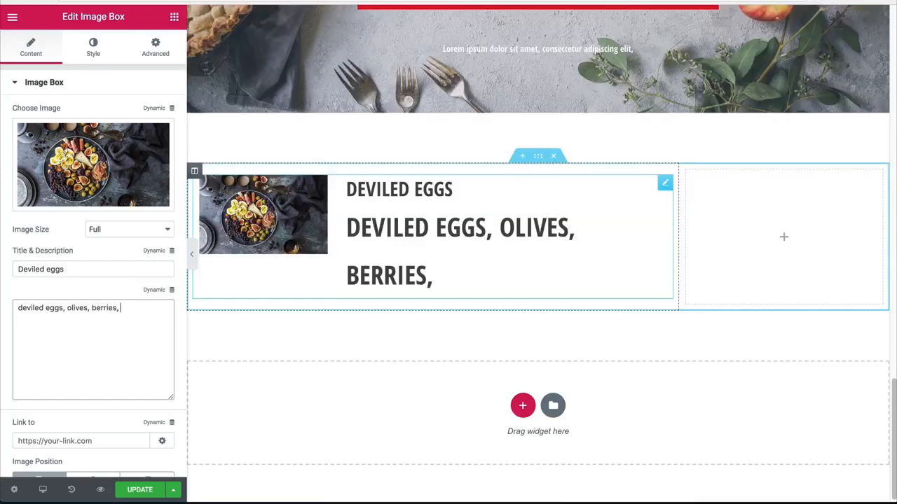
type("black olives, ")
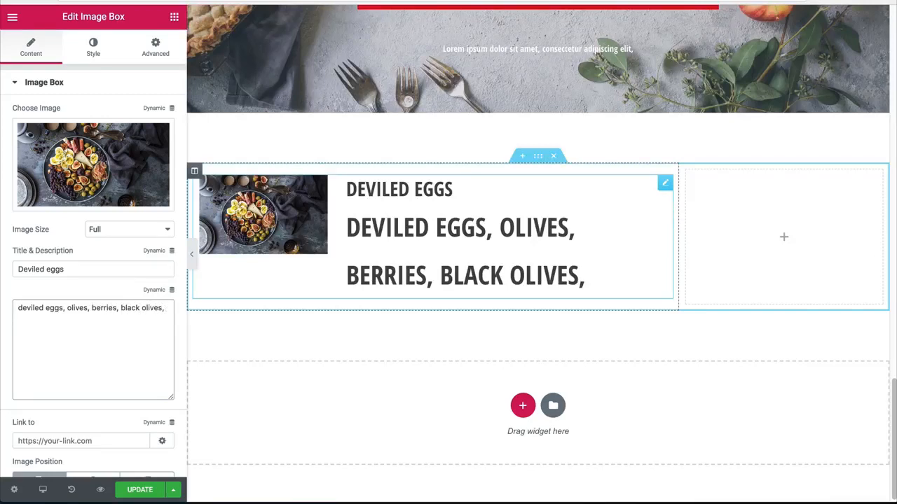
type("passion fruit")
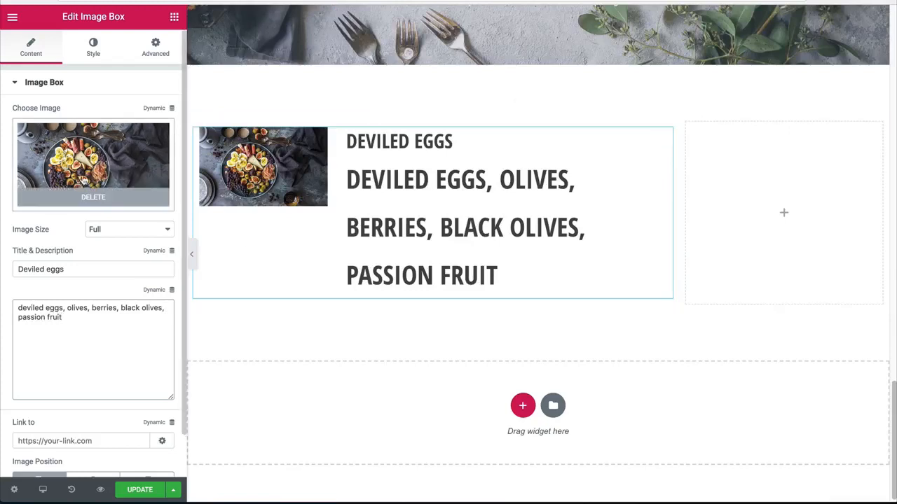
Step: Set the font size of the Deviled Eggs image box description to 18 px
left_click(93, 47)
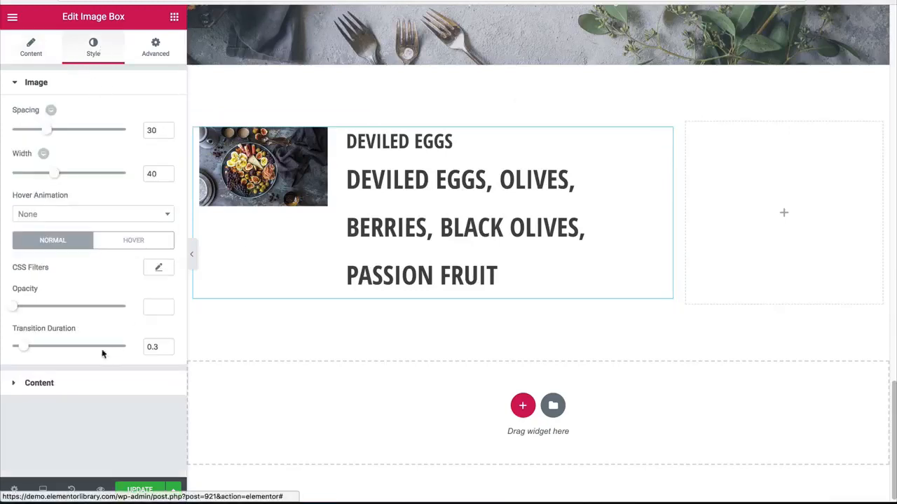
left_click(39, 383)
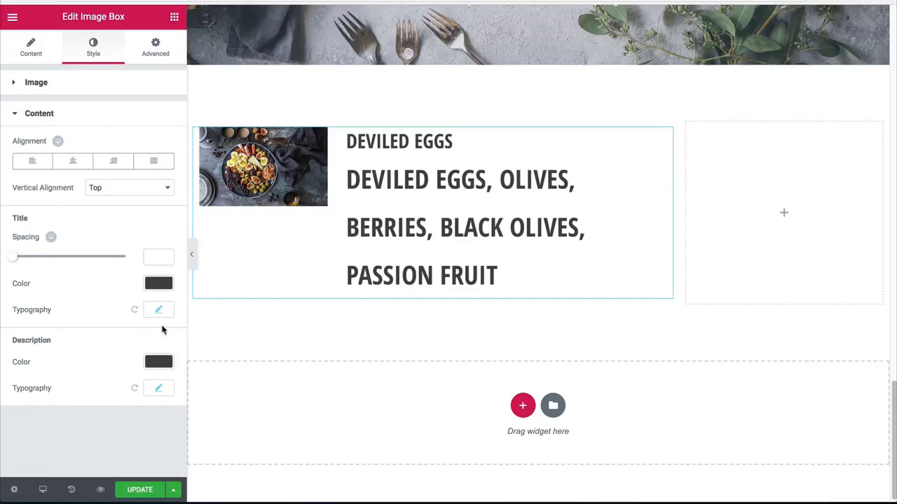
left_click(166, 384)
scroll(114, 368, "down", 3)
left_click_drag(143, 354, 133, 352)
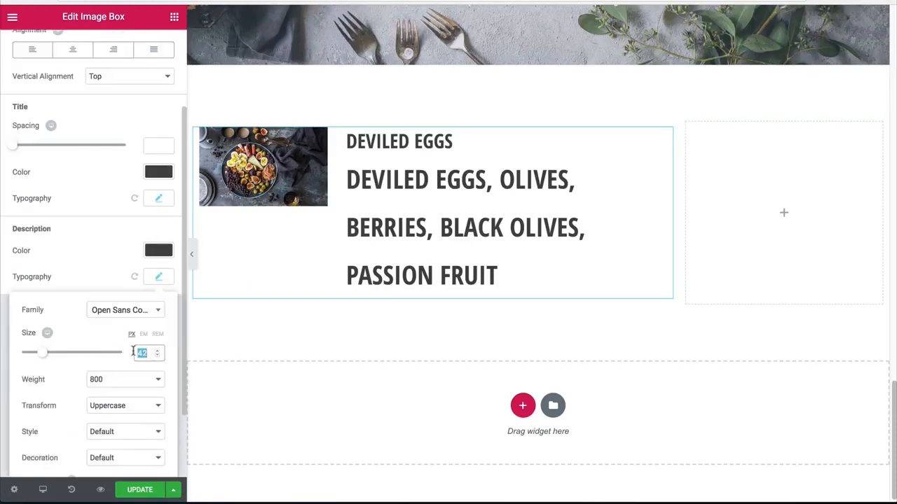
type("18")
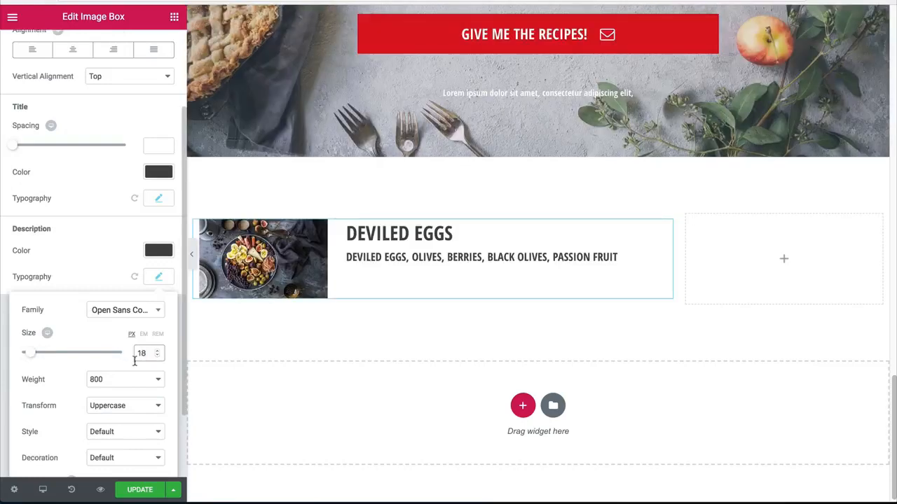
Step: Set the description's font weight to 600 and its text transform to Default
left_click(116, 379)
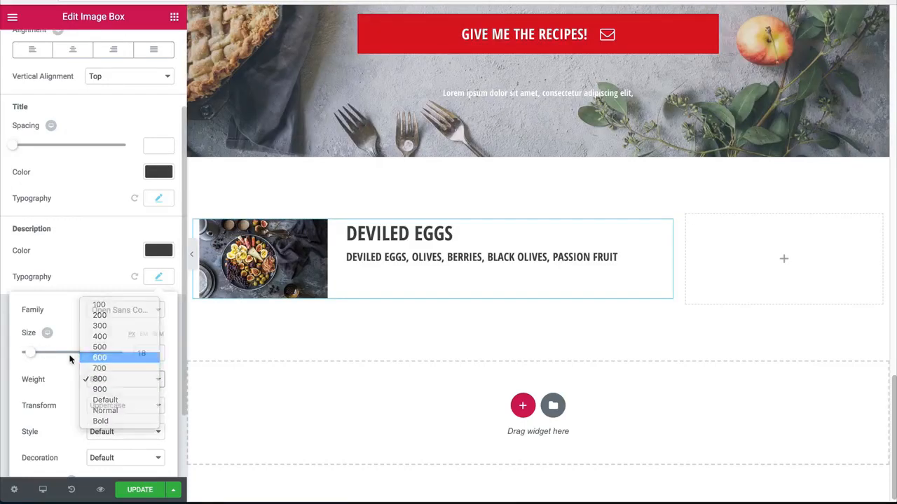
left_click(105, 358)
scroll(84, 370, "down", 2)
left_click(117, 323)
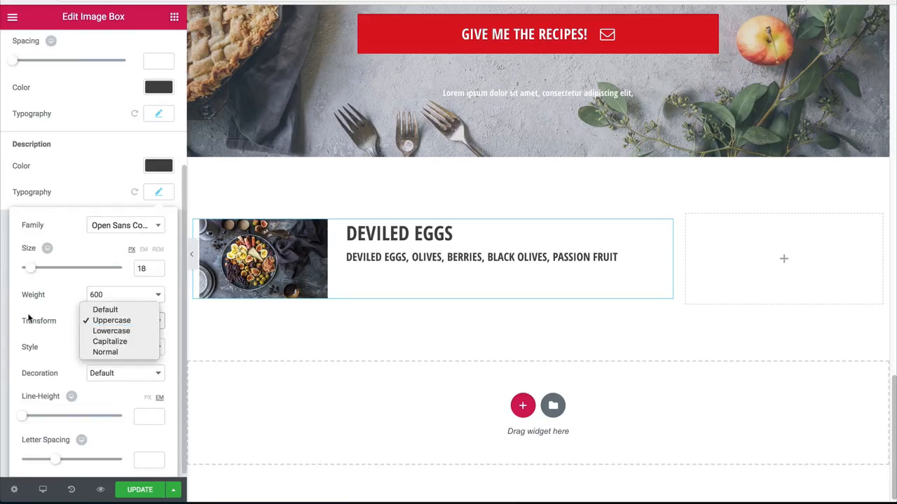
left_click(95, 308)
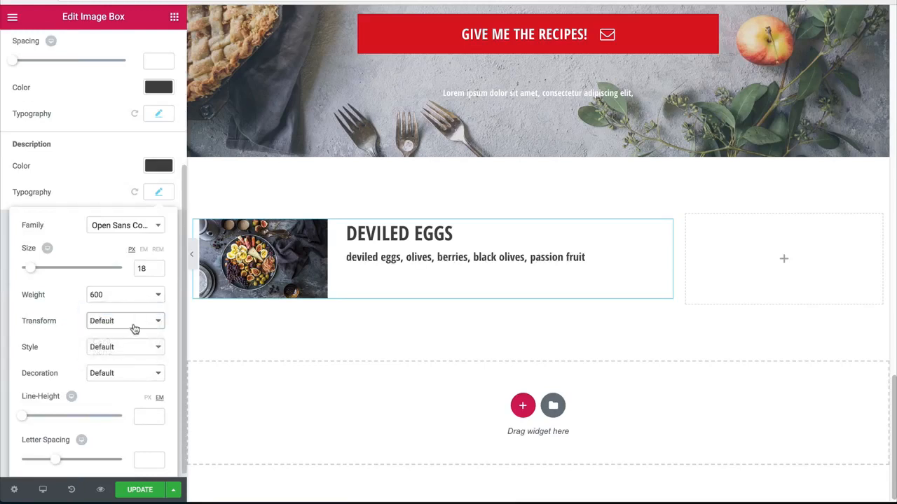
Step: Compare font weights 500 and 600 on the description and settle on 500
left_click(126, 298)
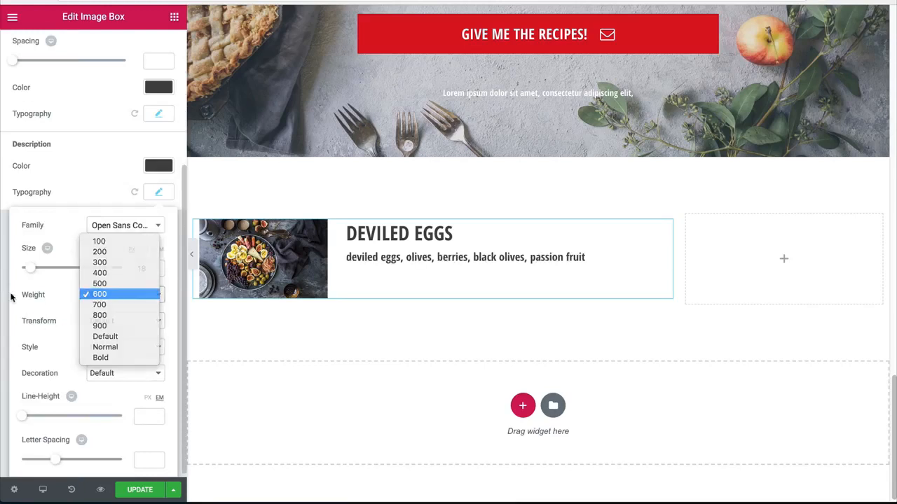
left_click(108, 283)
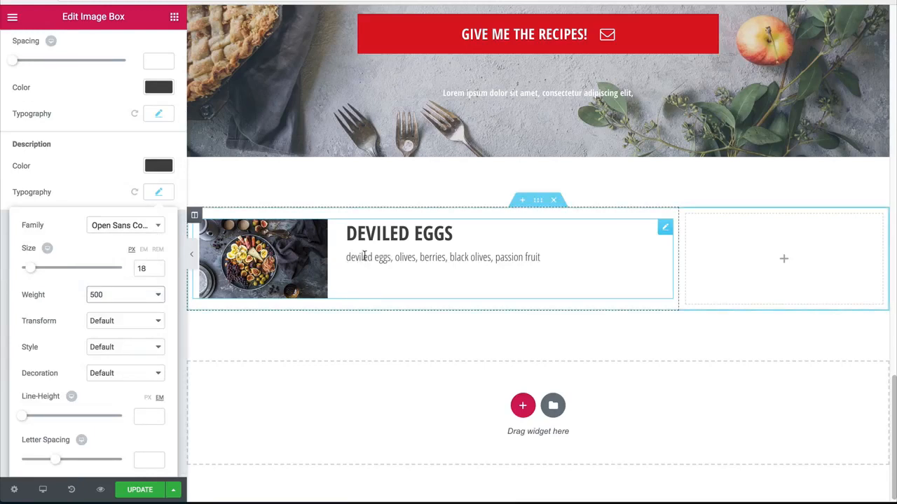
left_click(124, 294)
left_click(98, 302)
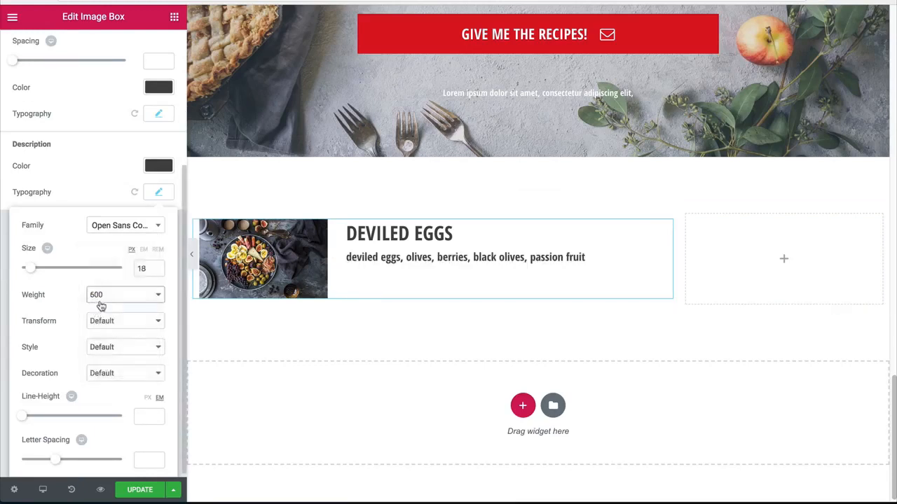
left_click(108, 297)
left_click(104, 283)
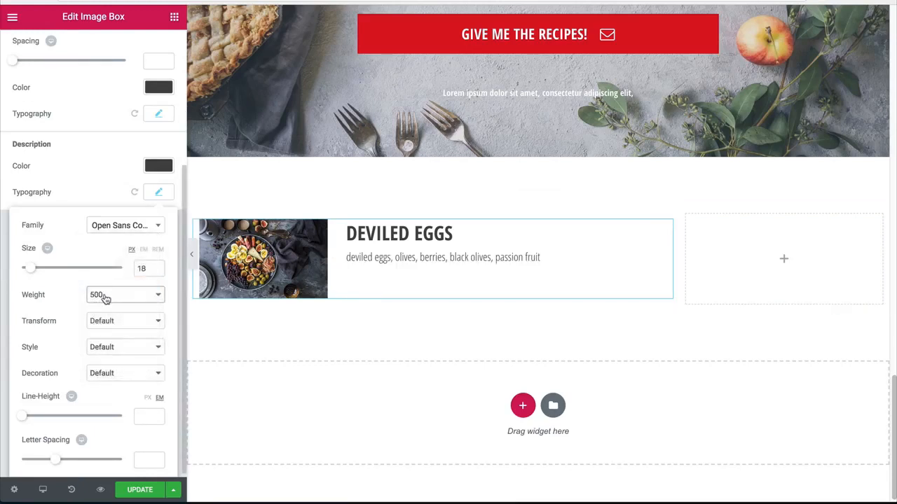
left_click(104, 294)
left_click(72, 290)
Step: Change the description's font family to Open Sans and its size to 16 px
left_click(130, 225)
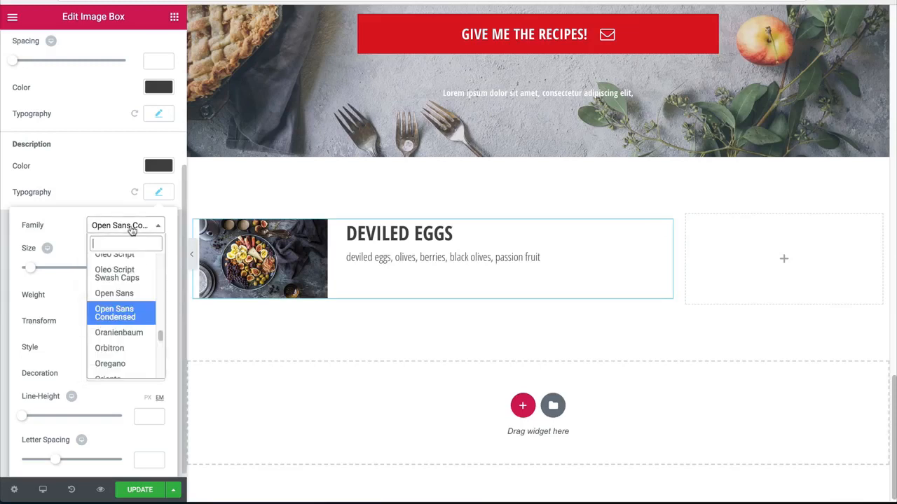
left_click(103, 297)
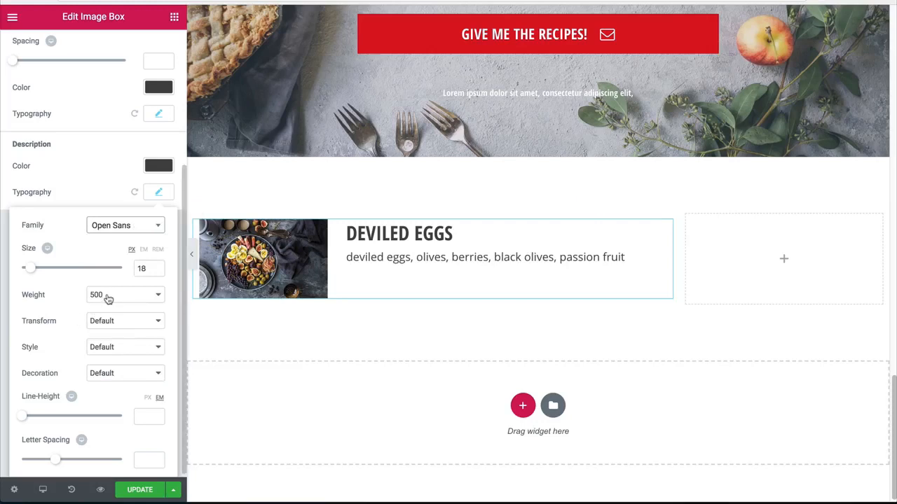
left_click(101, 295)
left_click(59, 298)
left_click(142, 270)
key("BackSpace")
type("7")
key("BackSpace")
type("6")
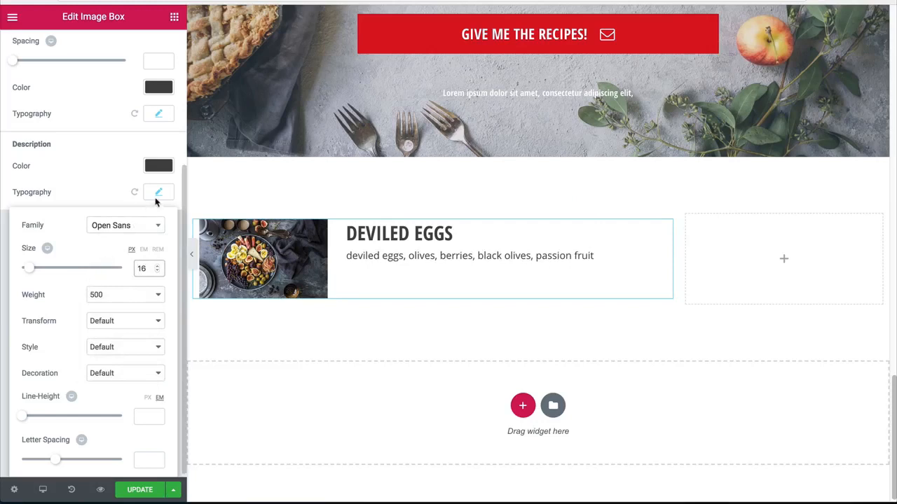
Step: Lighten the description's text color to the gray #7f7f7f
left_click(158, 167)
left_click_drag(19, 243, 5, 258)
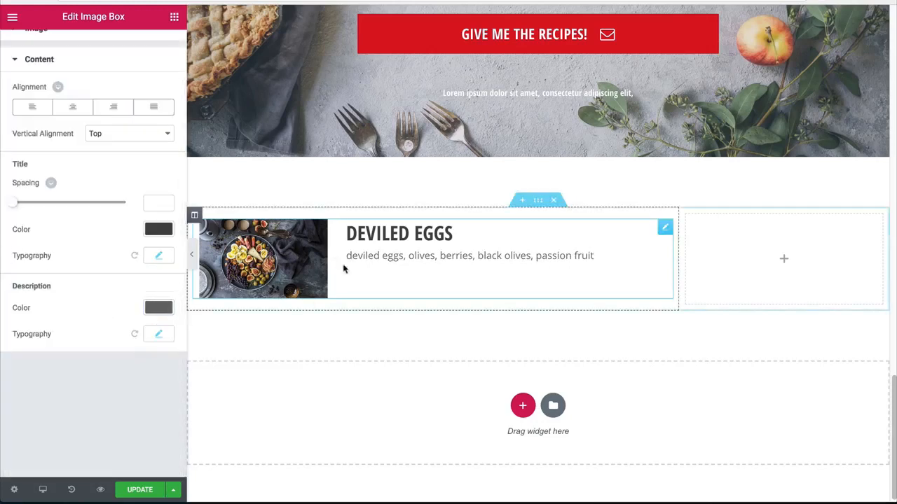
left_click(149, 307)
left_click_drag(20, 398, 2, 385)
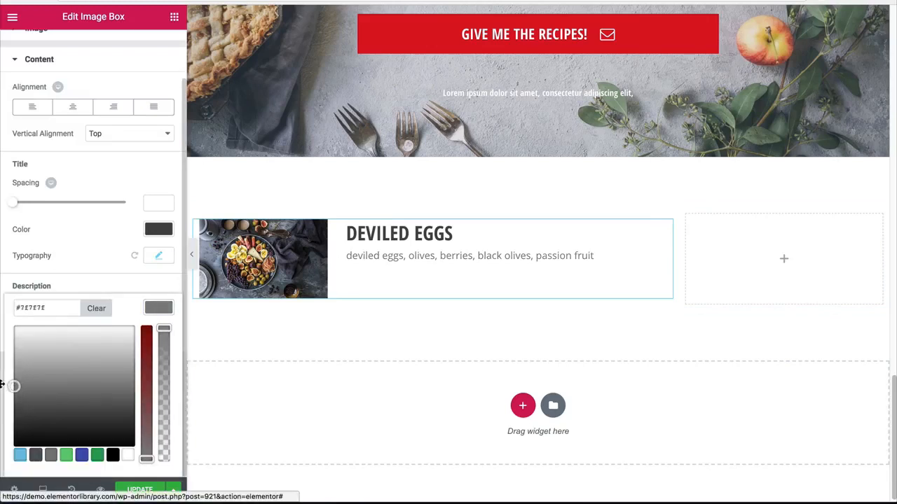
left_click(167, 310)
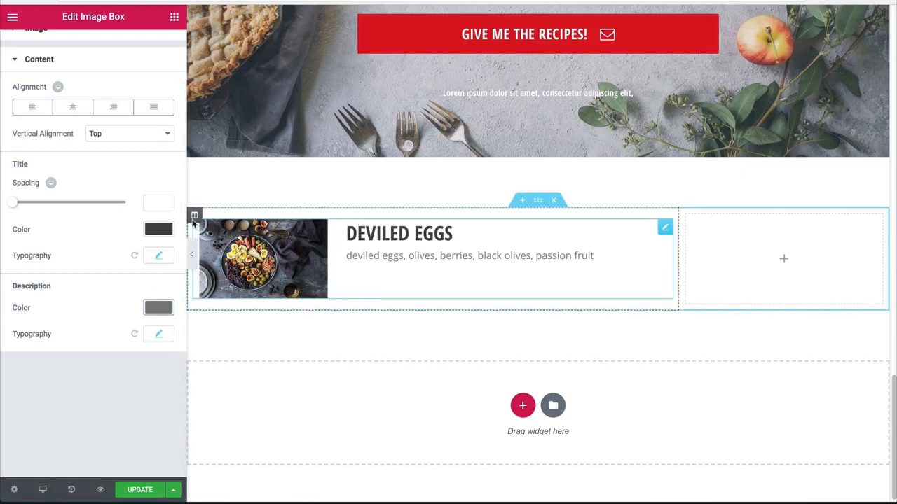
Step: Set the image box content's vertical alignment to Middle and preview the page without the editing panel
scroll(68, 155, "up", 2)
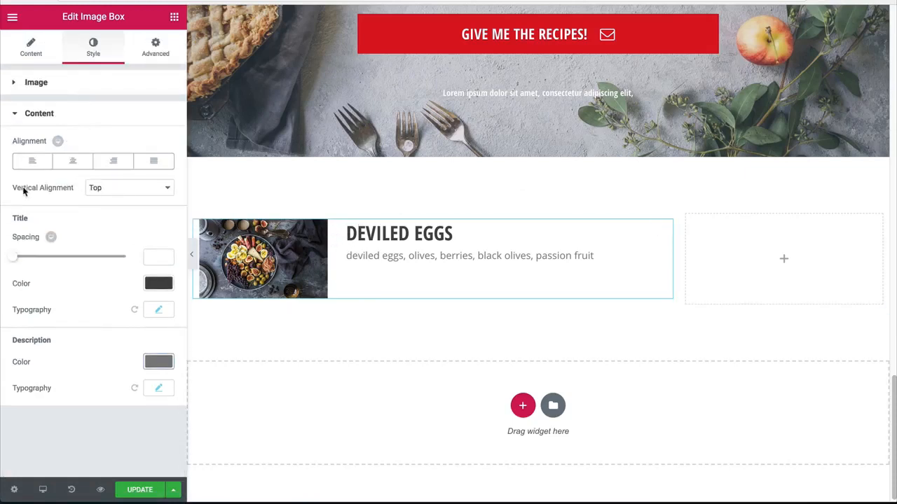
left_click(113, 191)
left_click(104, 198)
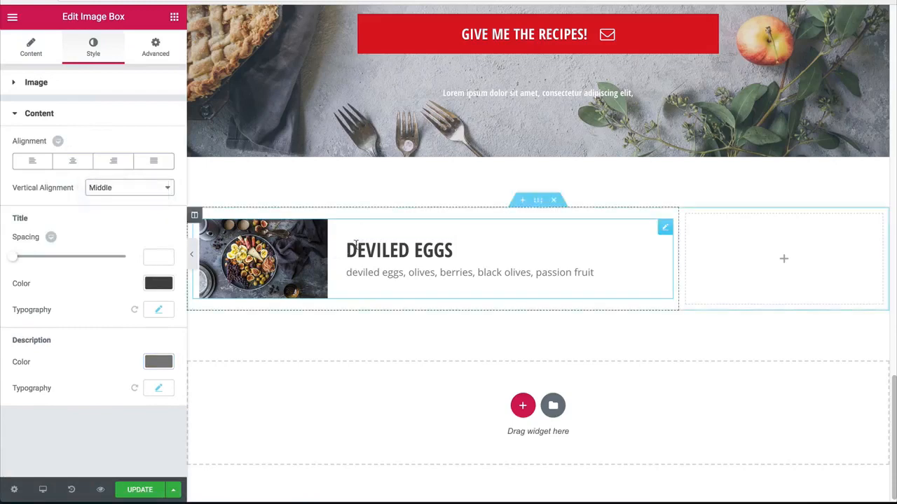
left_click(191, 255)
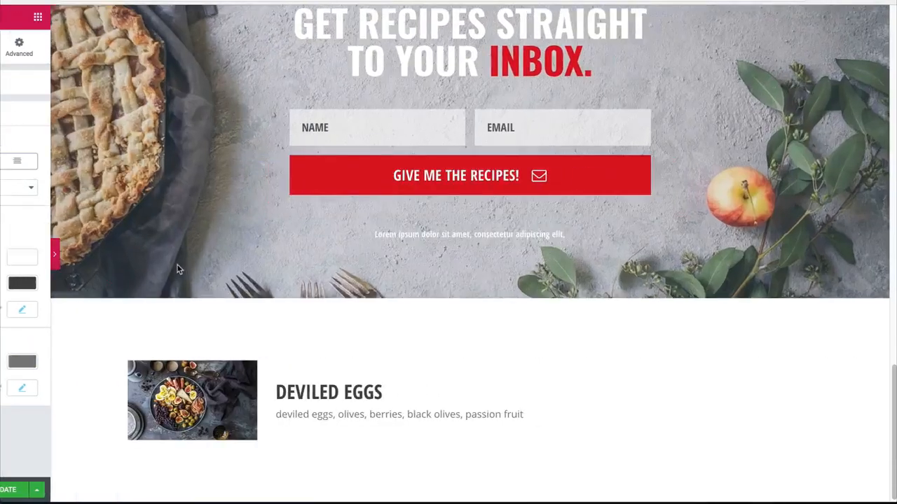
scroll(21, 280, "down", 2)
left_click(5, 255)
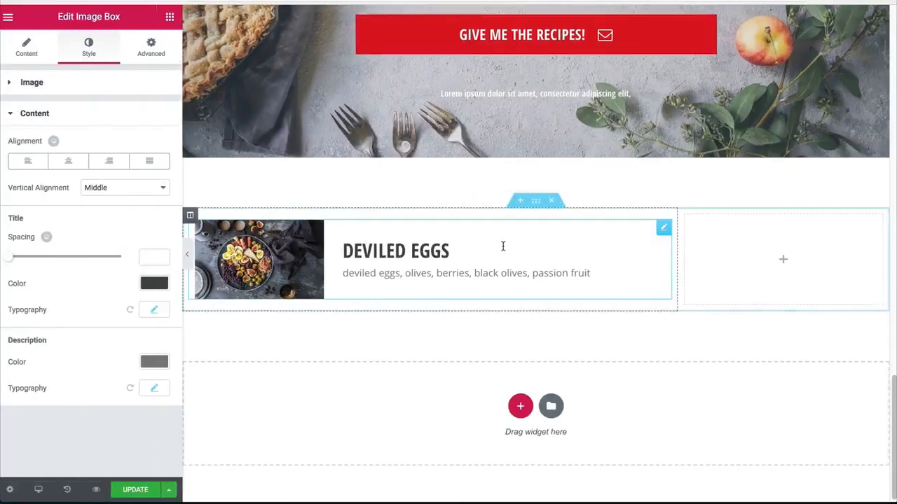
Step: Set the padding of the column holding the image box to 0 on all sides, and preview the section
left_click(194, 215)
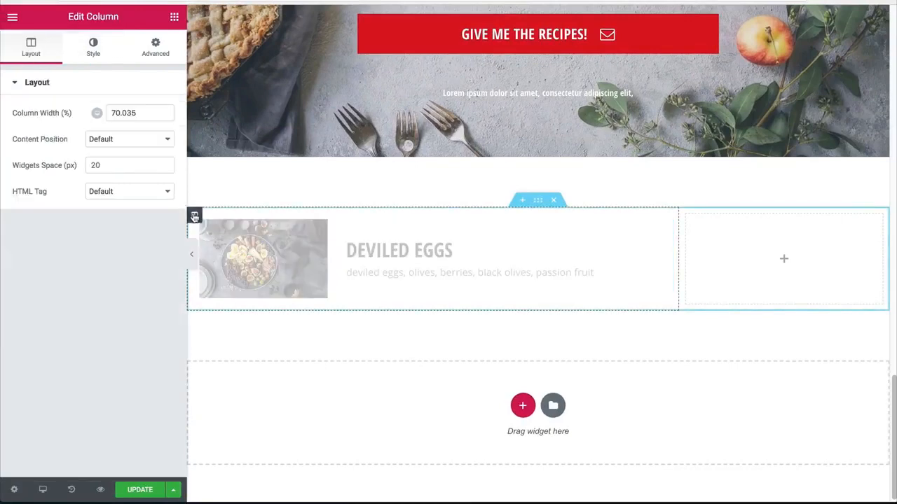
left_click(119, 57)
left_click(157, 56)
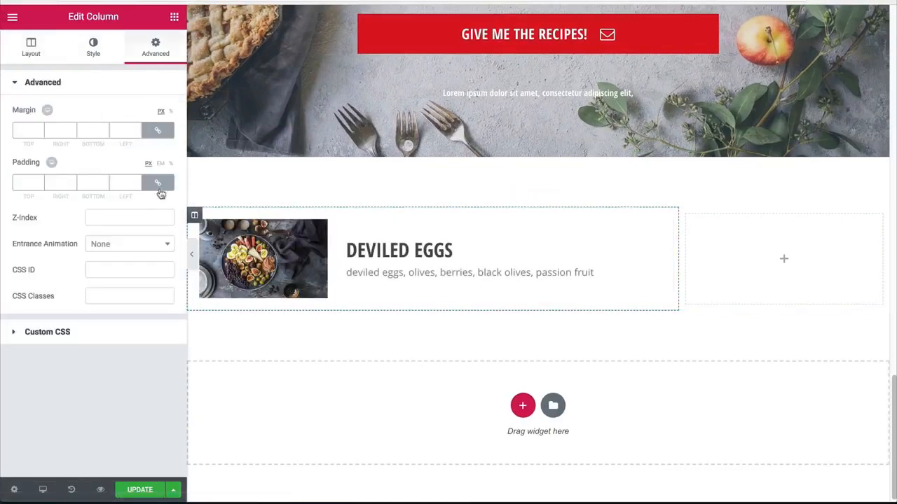
left_click(158, 183)
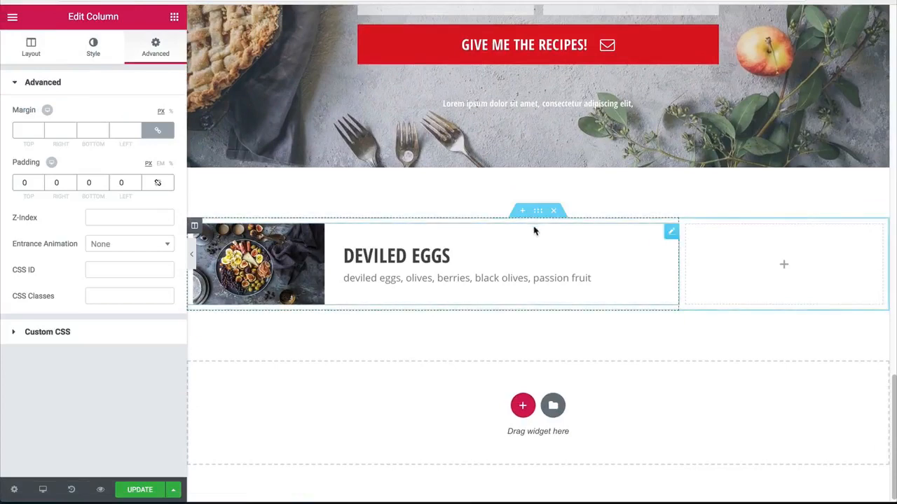
left_click(538, 211)
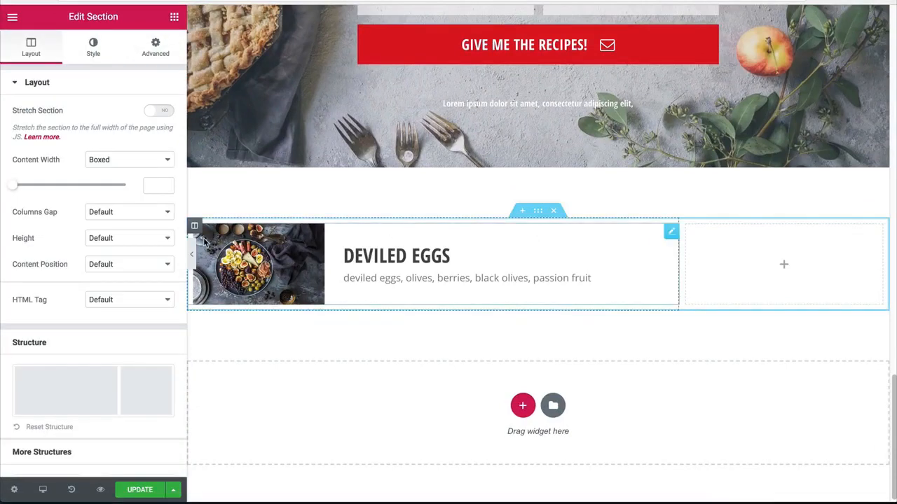
scroll(208, 256, "up", 2)
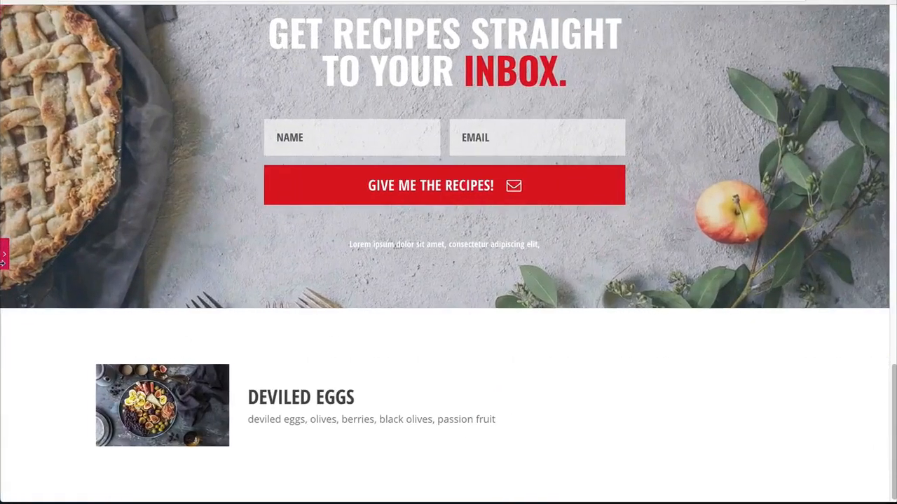
left_click(3, 259)
Step: Insert an inner two-column section above the image box and delete the empty outer column beside it
left_click(174, 16)
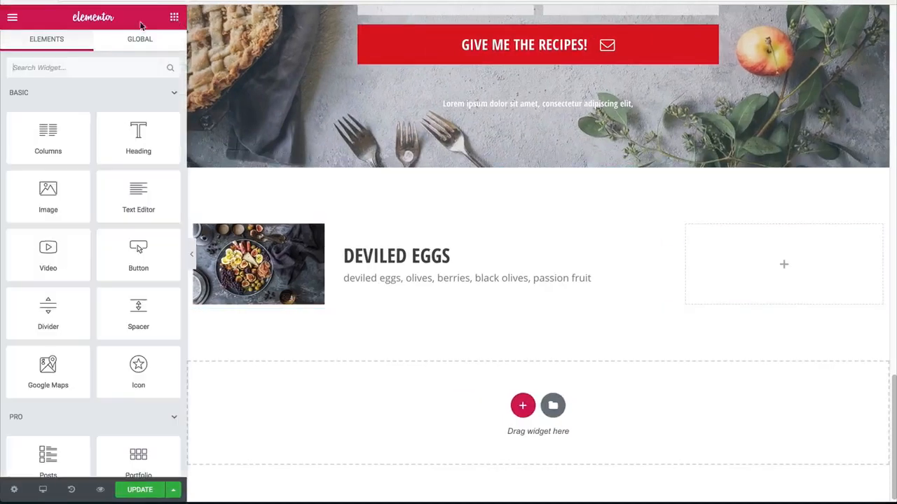
left_click_drag(38, 142, 301, 232)
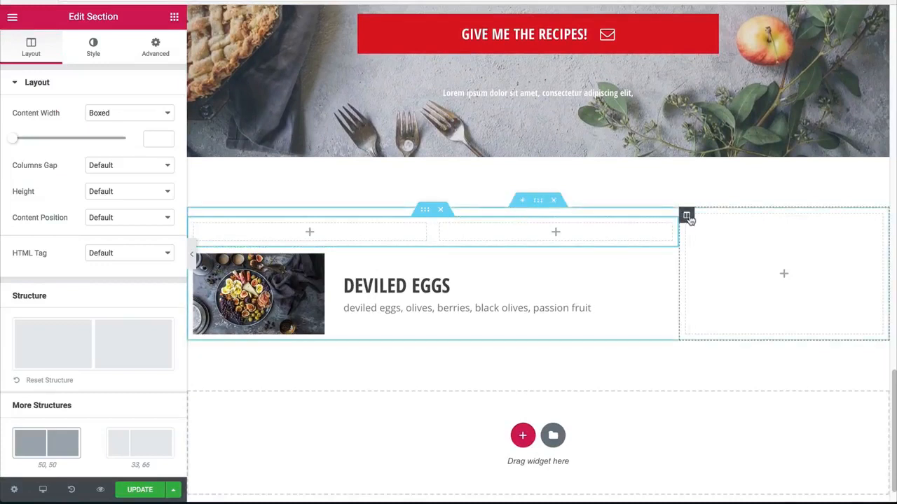
right_click(692, 223)
left_click(719, 371)
Step: Widen the first inner column to about 70% and move the Deviled Eggs image box into it
left_click_drag(545, 237, 680, 240)
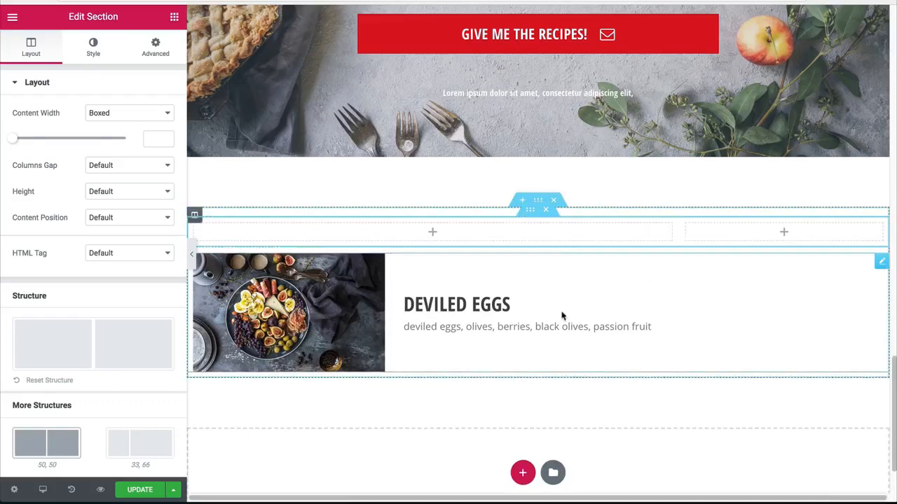
left_click_drag(863, 272, 453, 292)
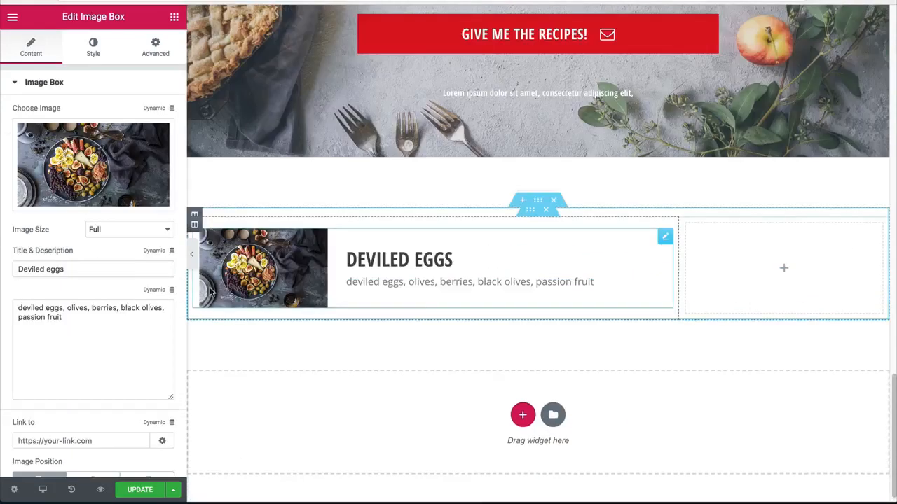
Step: Set the padding of the wide inner column to 0 on all sides
left_click(195, 224)
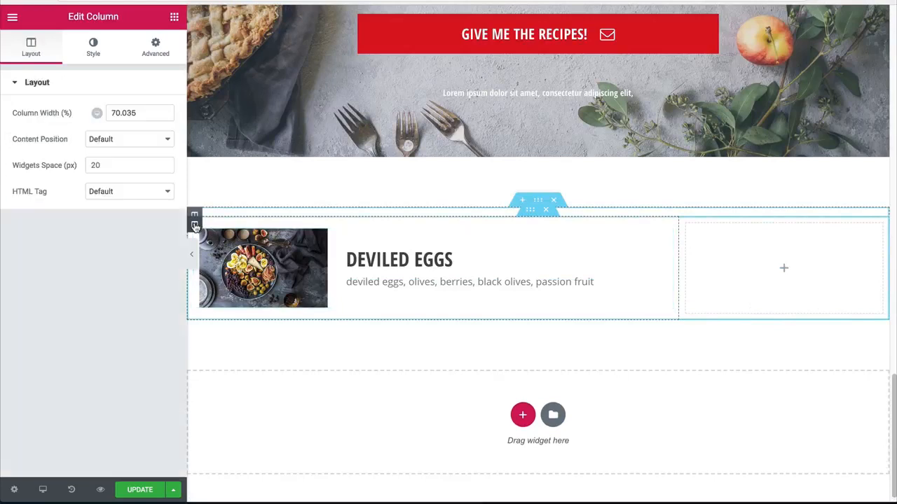
left_click(154, 44)
left_click(157, 183)
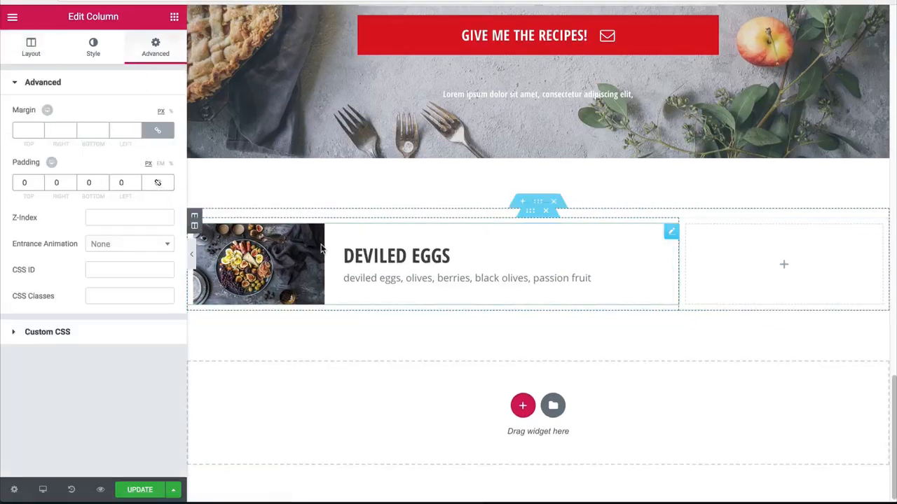
Step: Give the inner section a box shadow in black at 0.16 opacity with a blur of 20, and preview it
left_click(531, 216)
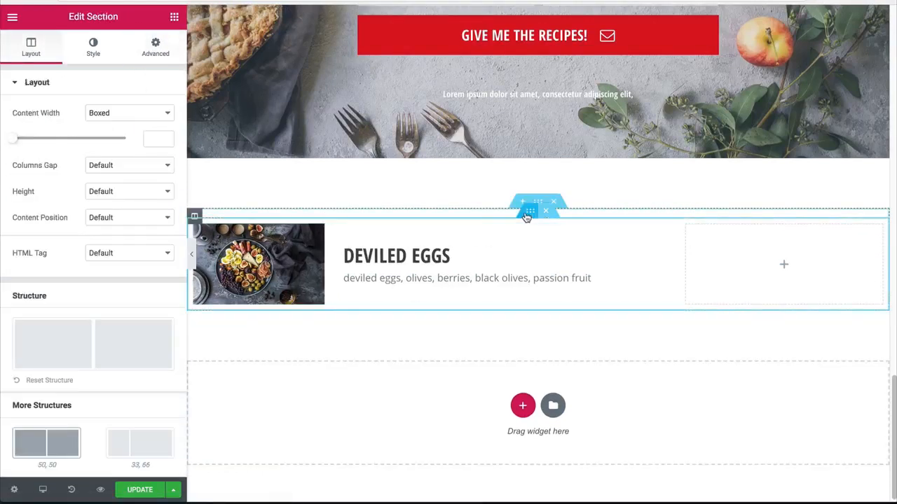
left_click(98, 49)
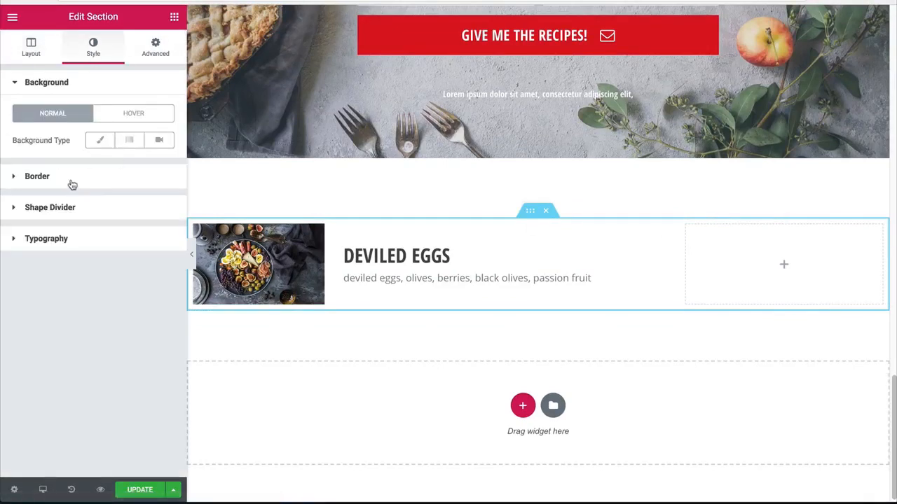
left_click(73, 178)
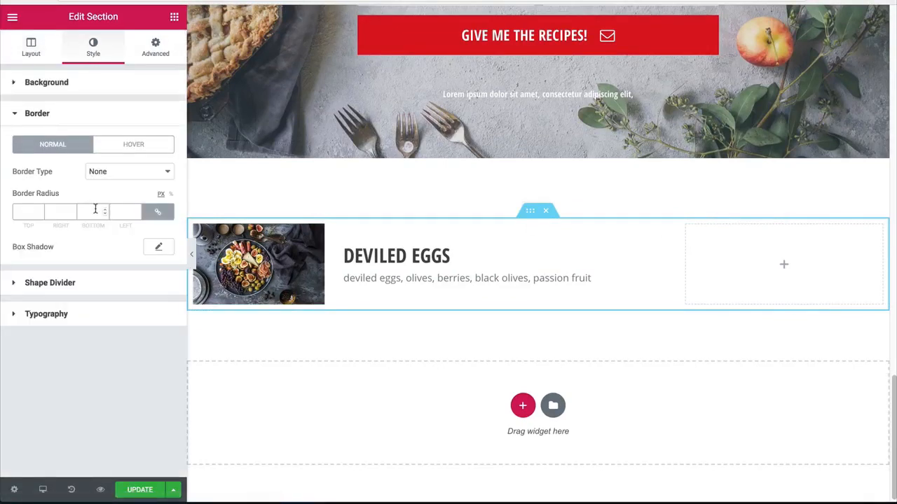
left_click(156, 250)
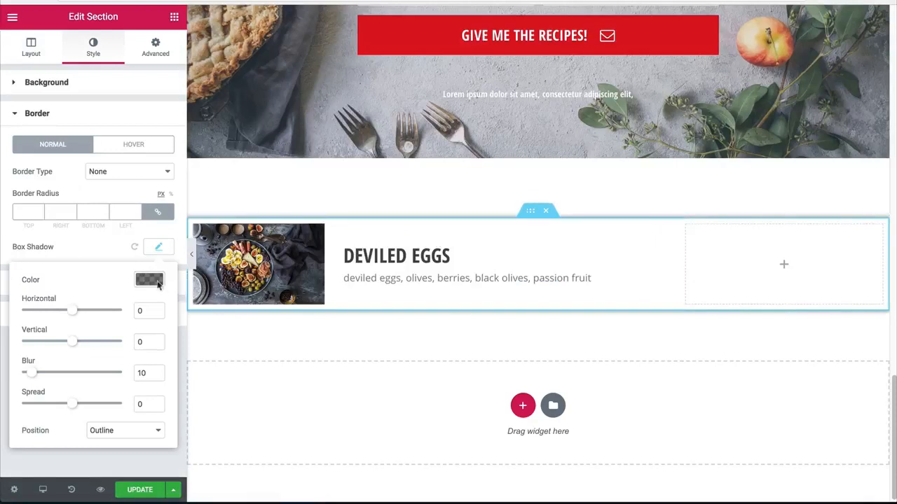
left_click(148, 281)
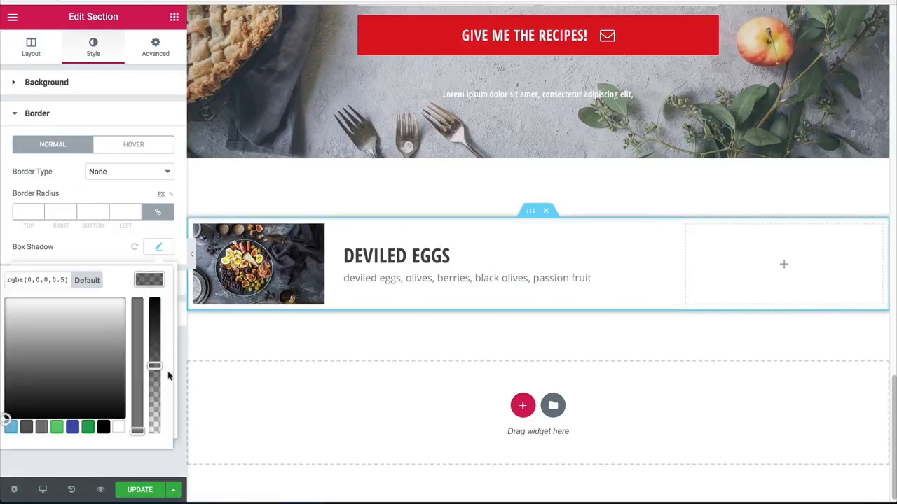
left_click(155, 414)
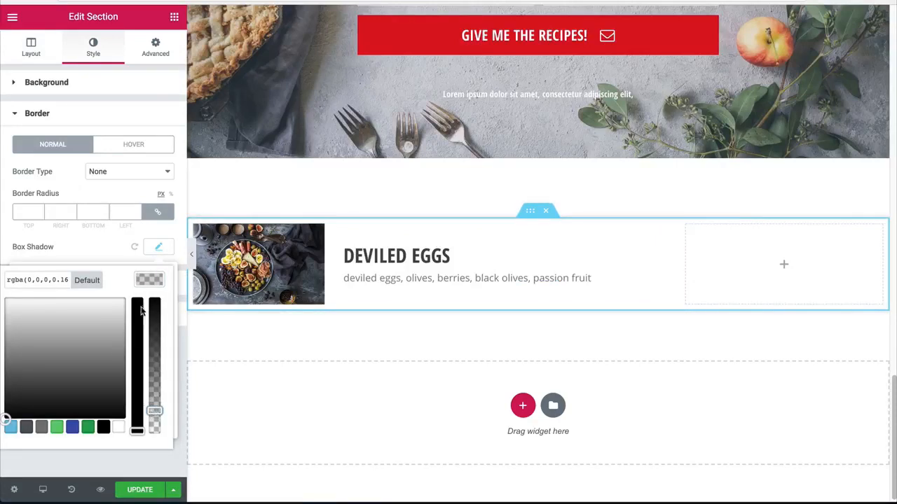
left_click(155, 281)
type("20")
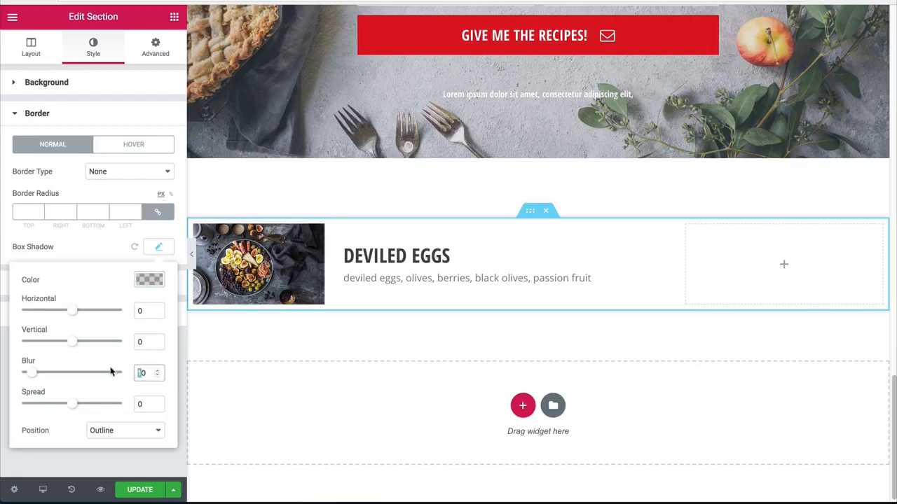
left_click(192, 257)
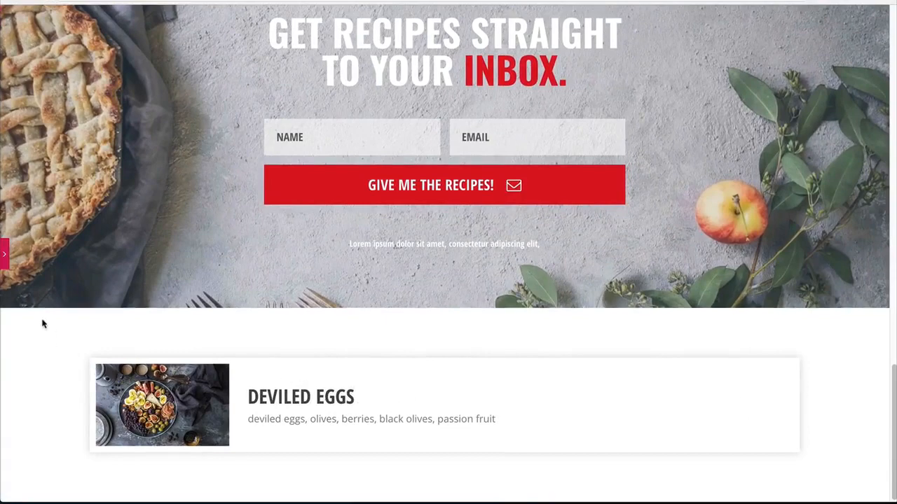
left_click(4, 256)
Step: Set the padding of the inner section to 0 on all sides
left_click(194, 219)
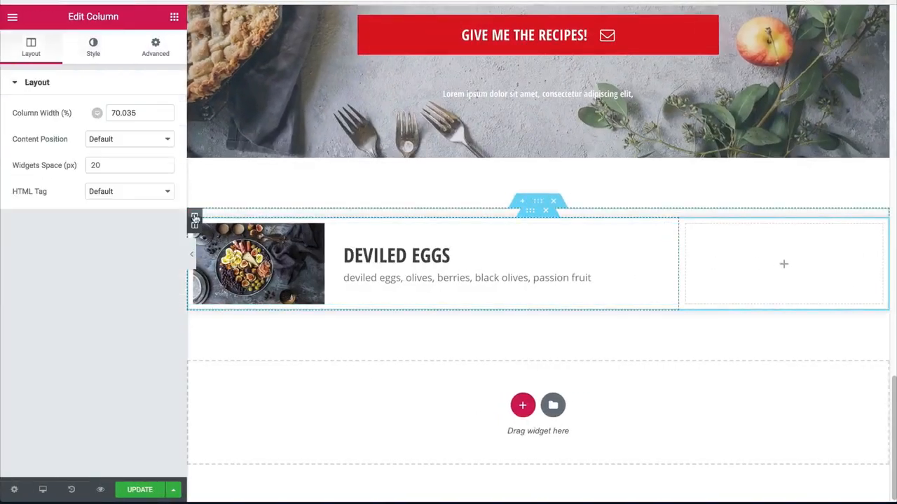
left_click(155, 49)
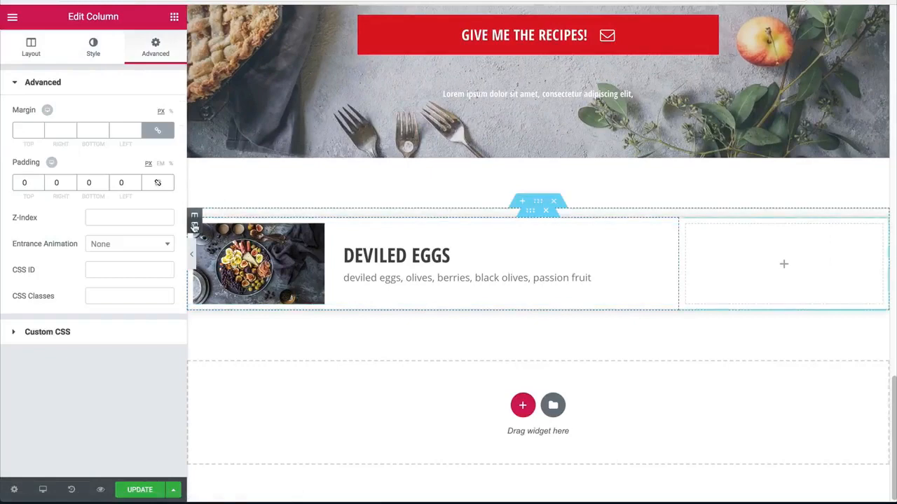
left_click(536, 209)
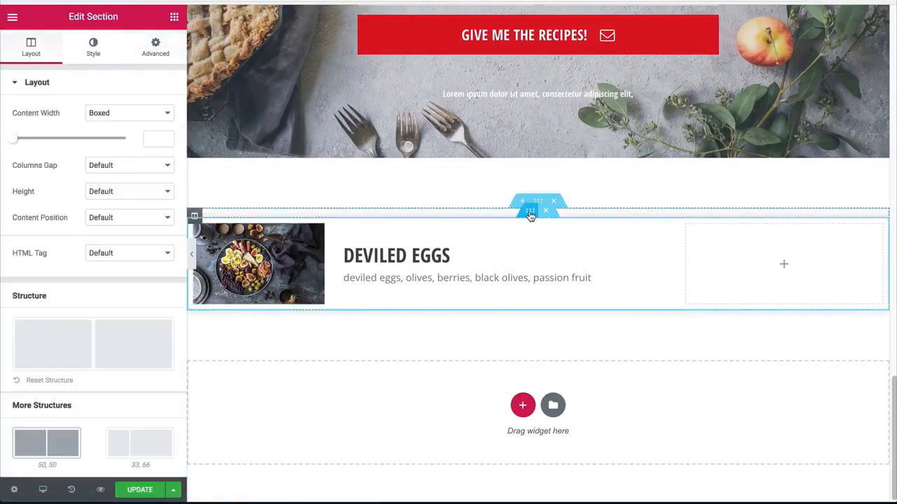
left_click(191, 253)
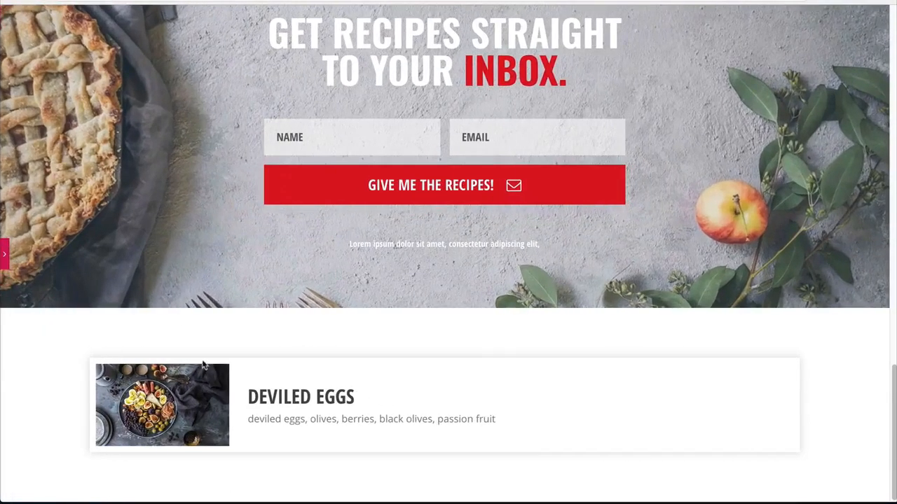
left_click(4, 257)
left_click(155, 49)
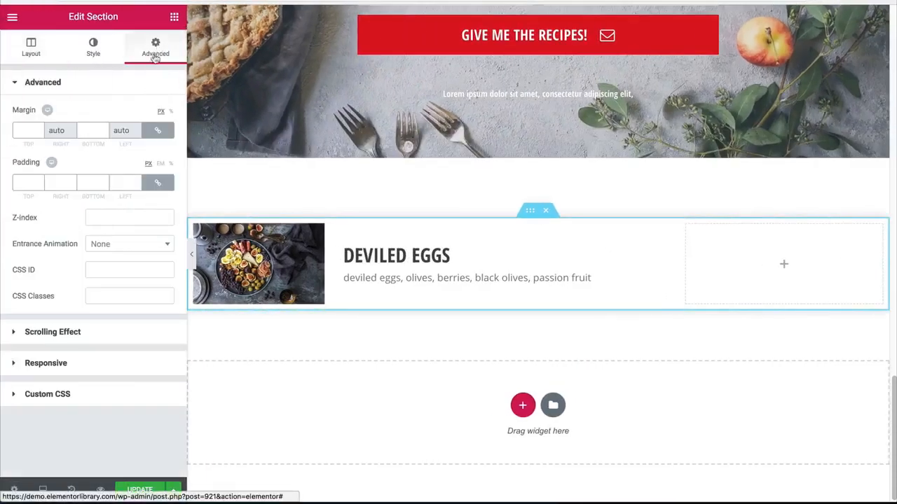
left_click(159, 183)
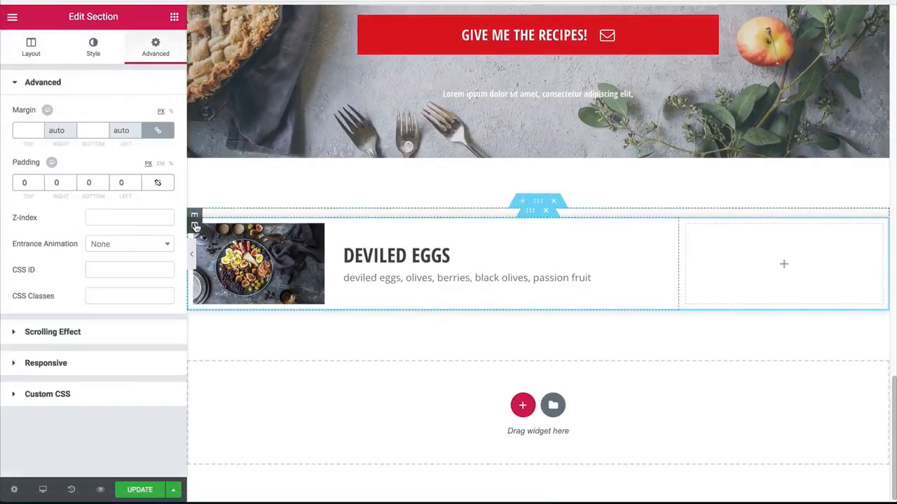
Step: Set the margin of the wide inner column to 0 on all sides
left_click(195, 225)
left_click(155, 49)
left_click(158, 131)
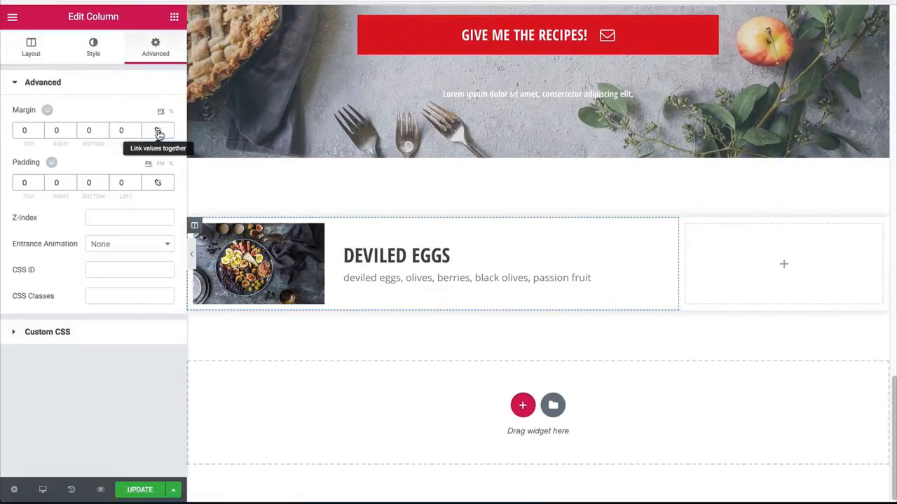
Step: Clear the margin values of the Deviled Eggs image box
left_click(254, 268)
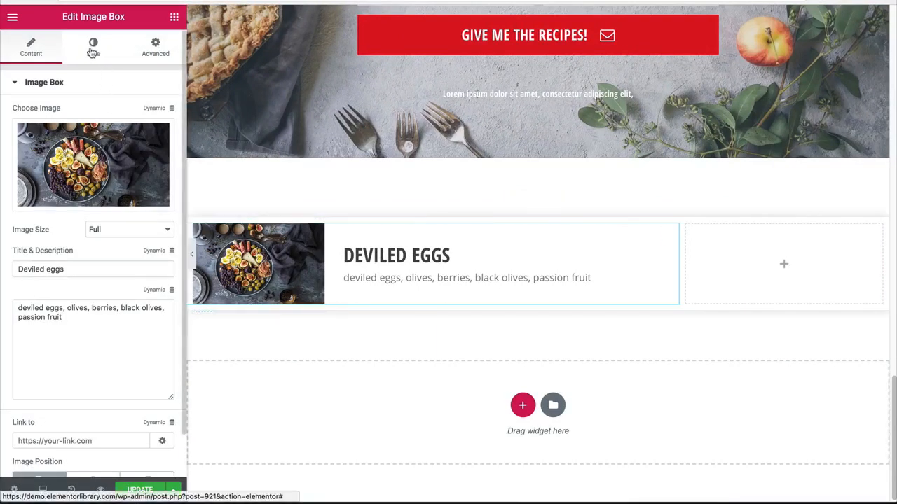
left_click(161, 55)
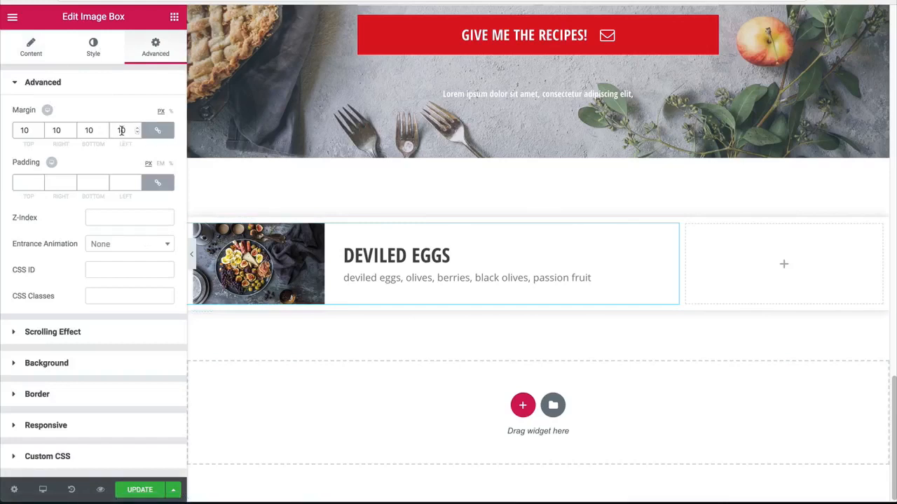
key("BackSpace")
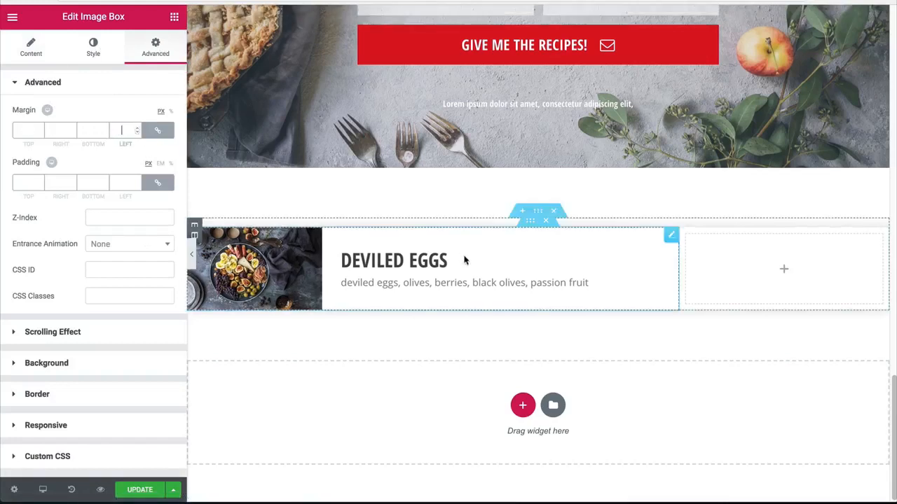
Step: Link the padding values of the inner section together
left_click(531, 220)
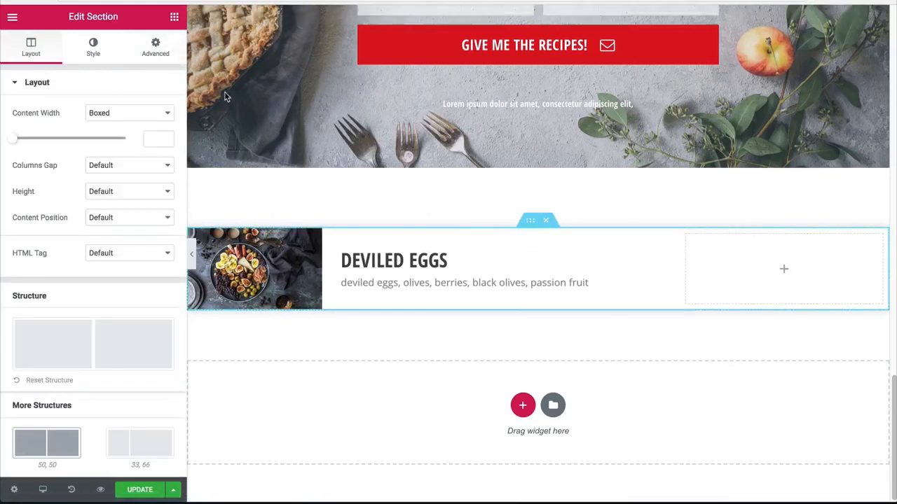
left_click(154, 49)
left_click(157, 182)
left_click(112, 181)
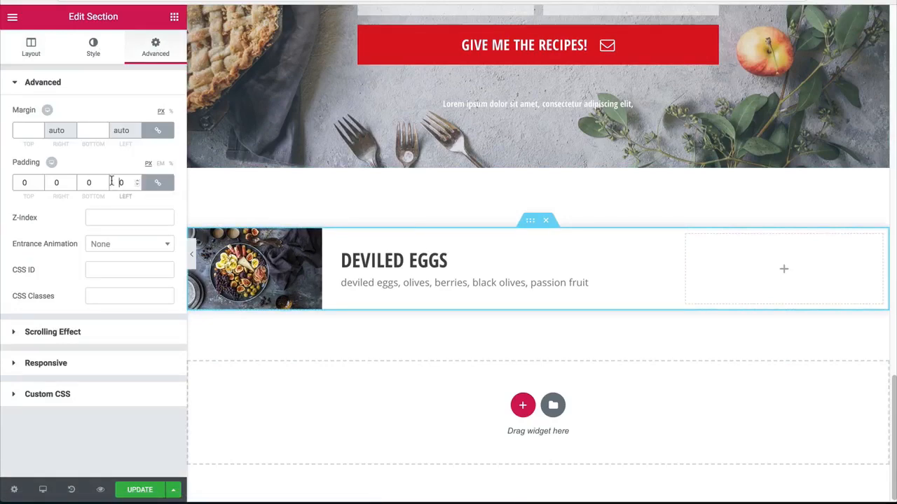
Step: Clear the wide inner column's margin and re-enter its padding as linked values of 0 on all sides
left_click(308, 260)
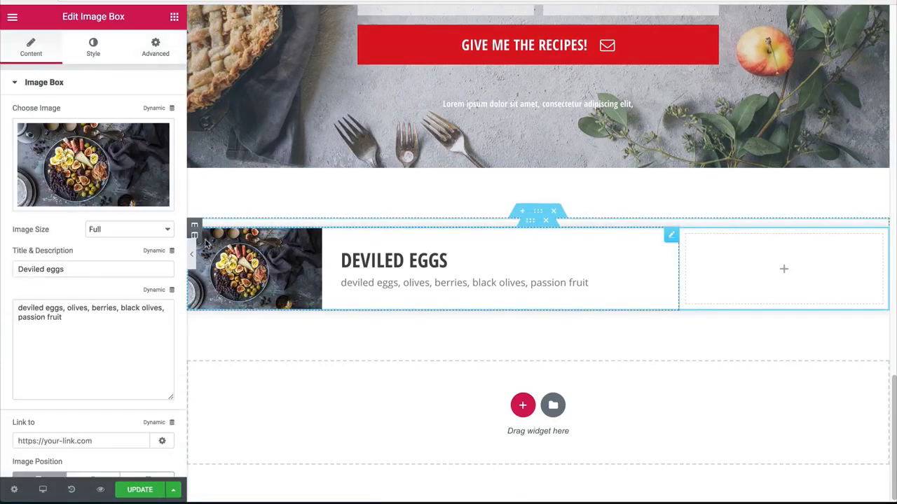
left_click(194, 232)
left_click(149, 48)
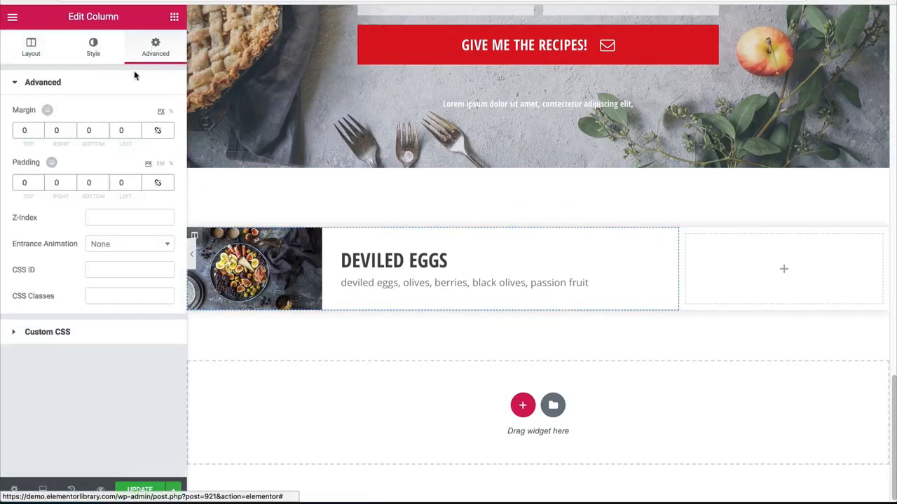
left_click(157, 130)
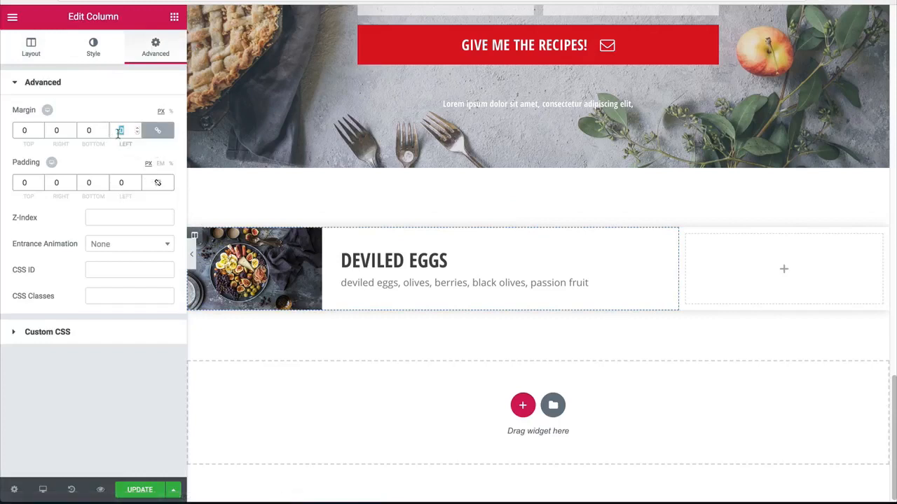
key("BackSpace")
left_click(161, 185)
left_click_drag(126, 182, 118, 182)
key("BackSpace")
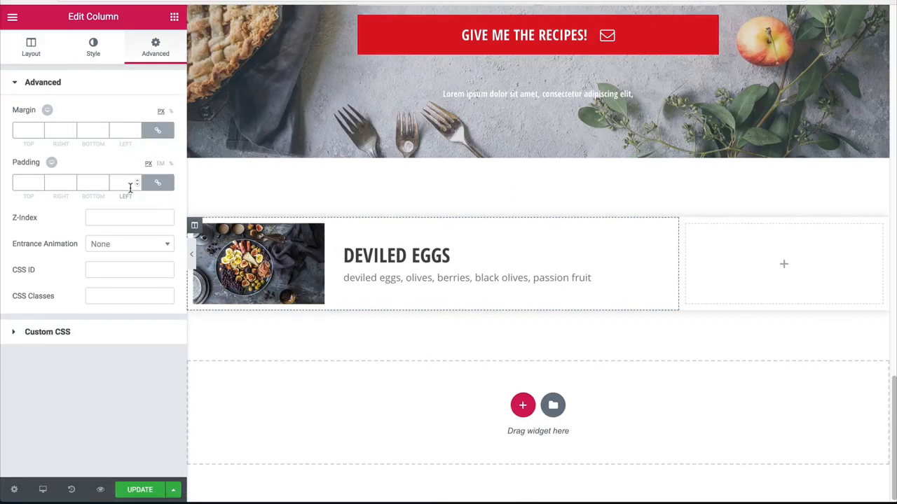
type("0")
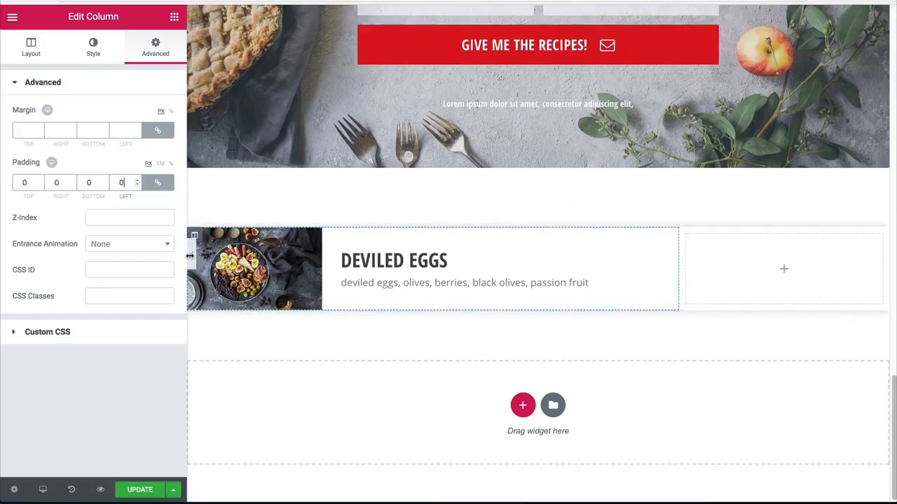
Step: Copy the "Get recipes straight to your inbox." heading and paste it into the empty narrow inner column
scroll(326, 249, "up", 6)
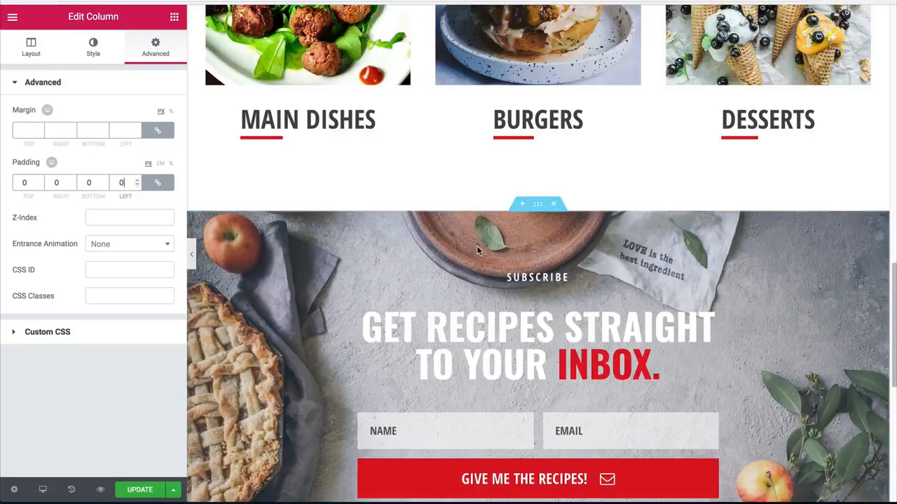
scroll(583, 372, "up", 12)
scroll(586, 304, "down", 17)
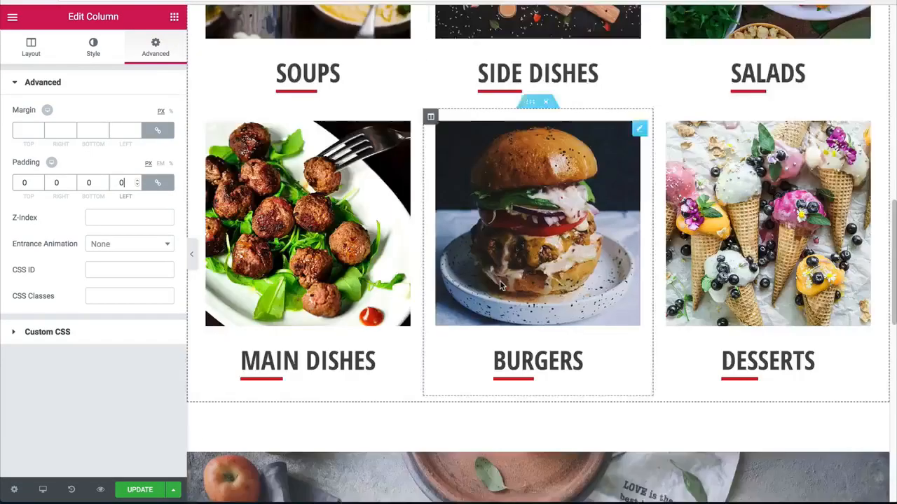
scroll(535, 295, "up", 3)
right_click(569, 146)
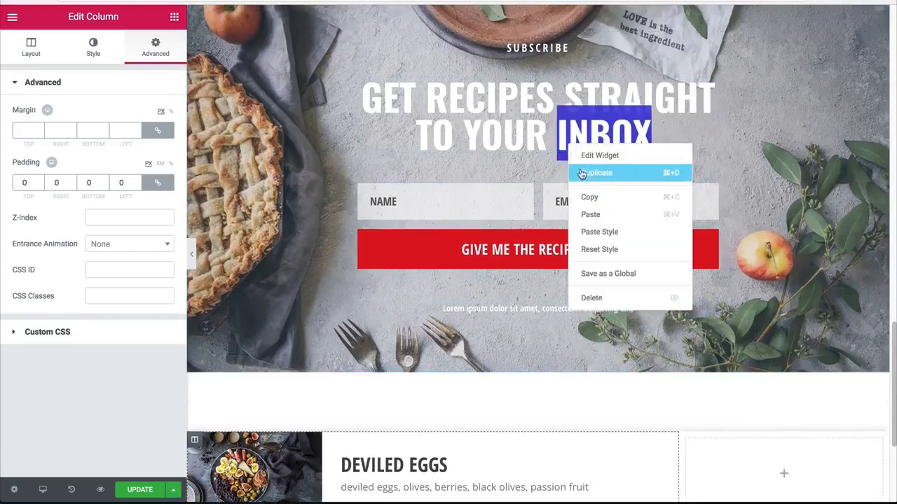
left_click(596, 203)
scroll(703, 292, "down", 3)
right_click(747, 261)
left_click(763, 270)
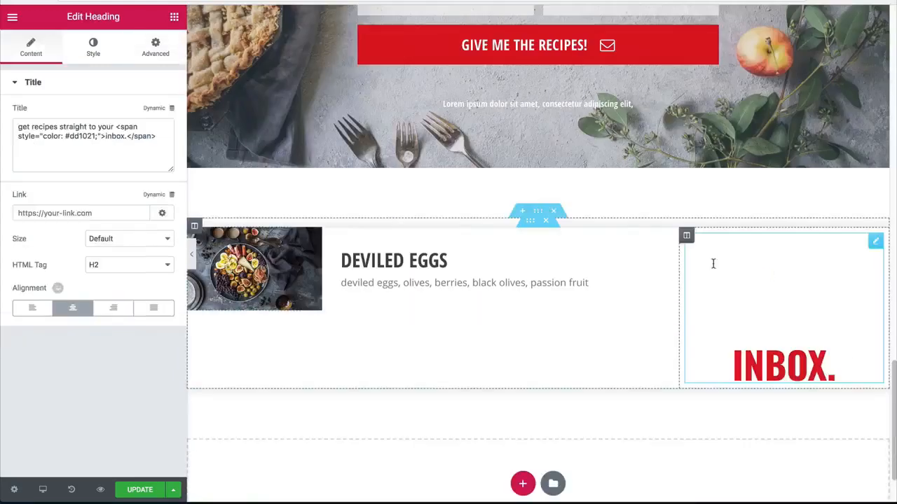
Step: Copy the hex colour code from the pasted heading's title, and replace the whole title with $9
double_click(91, 136)
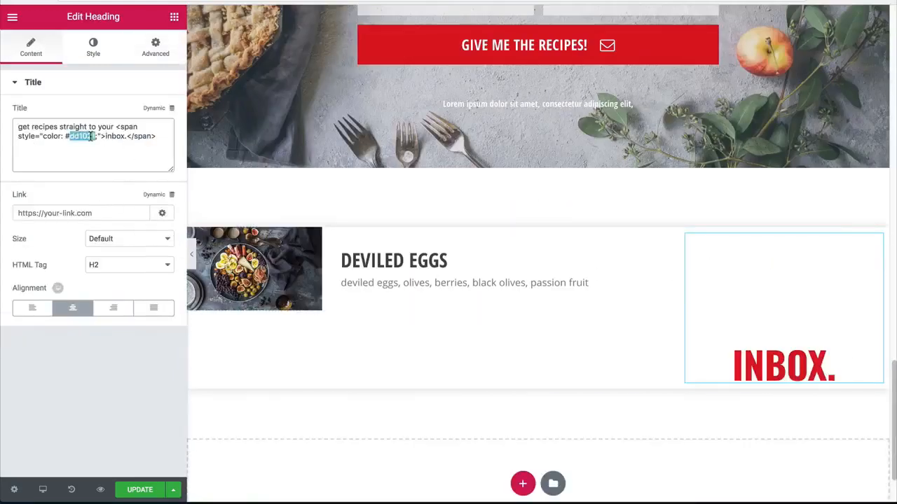
key("ctrl+a")
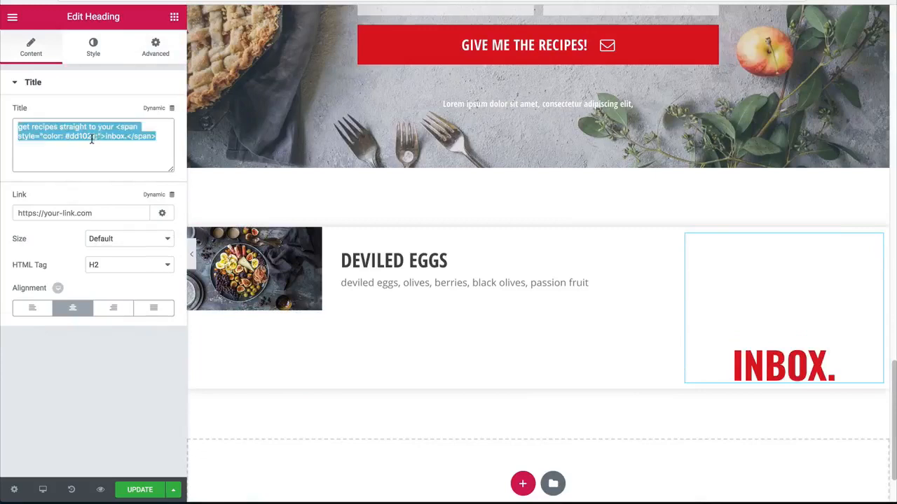
type("$9")
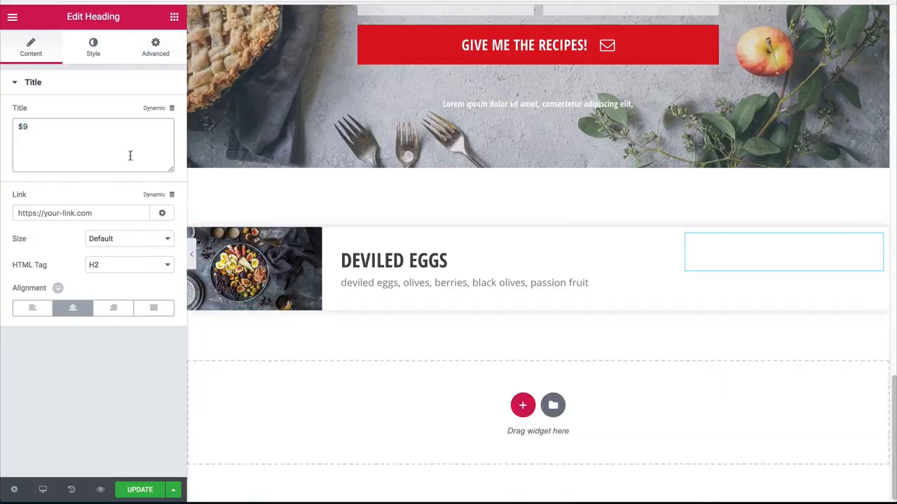
Step: Set the text colour of the $9 heading to #dd1021
left_click(94, 47)
left_click(156, 114)
left_click(59, 112)
key("ctrl+v")
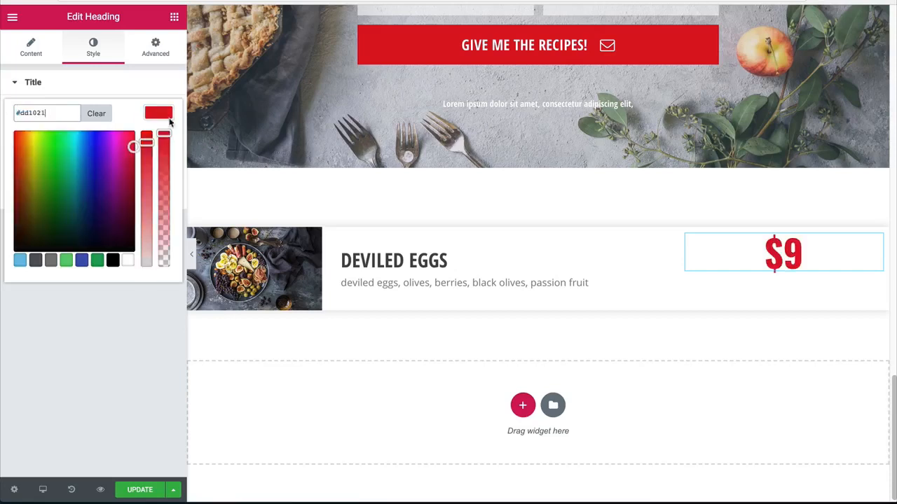
left_click(158, 112)
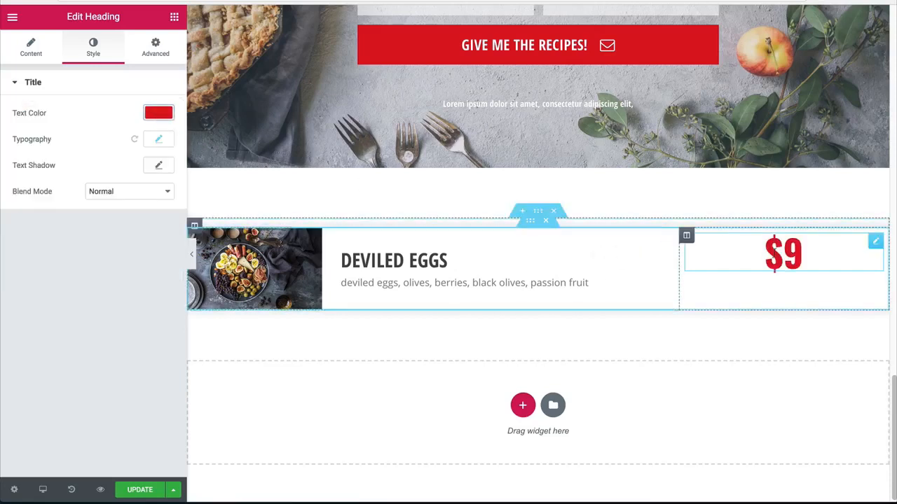
Step: Set the content position of the inner column holding the $9 price to Middle
left_click(686, 236)
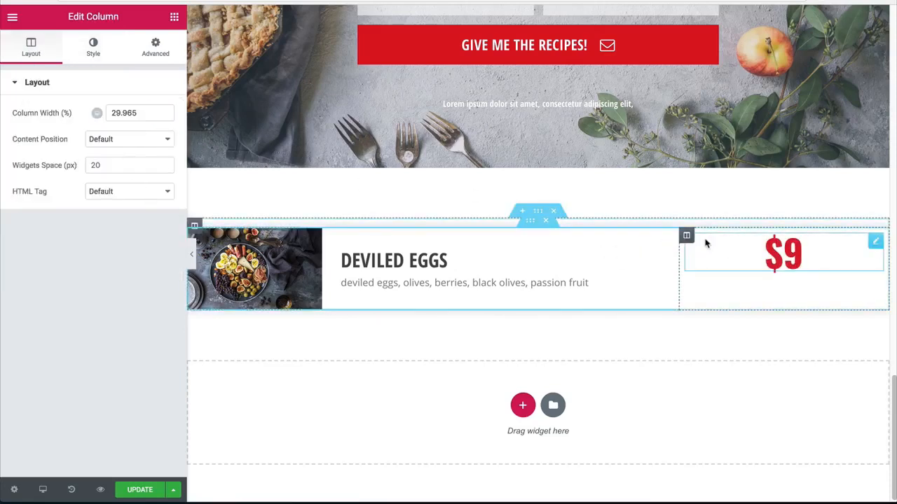
left_click(93, 144)
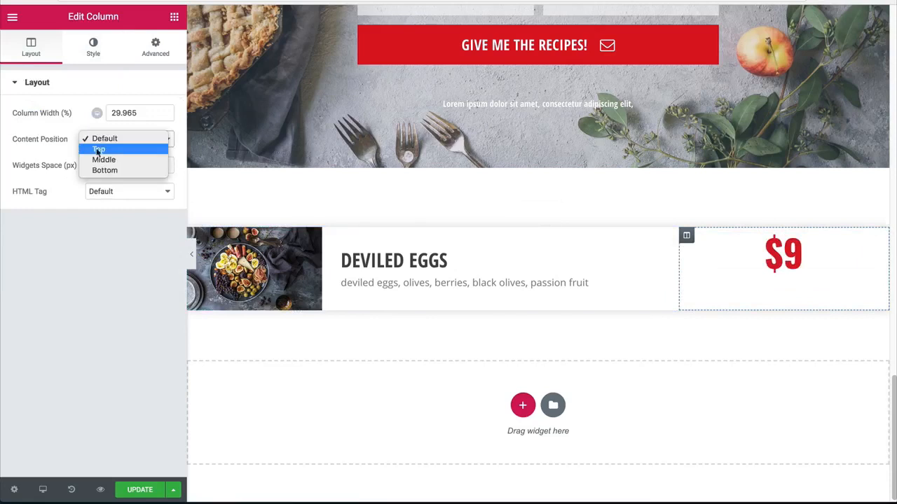
left_click(98, 159)
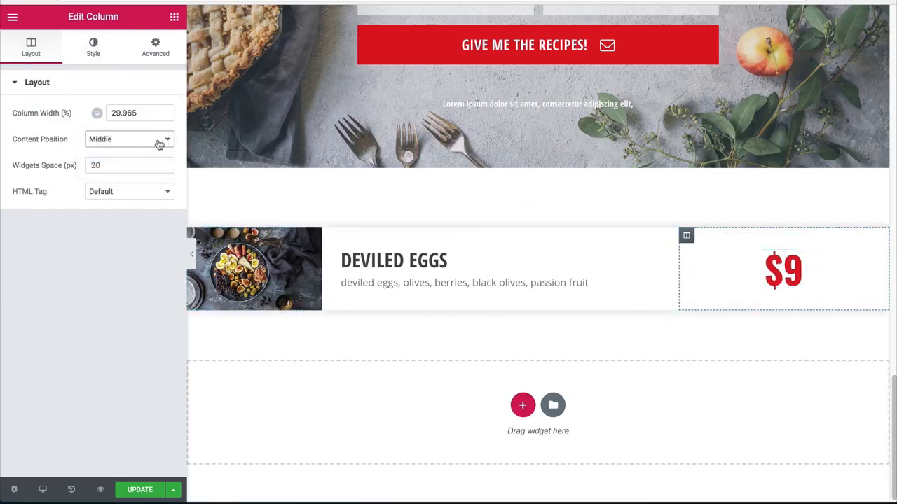
Step: Set the font size of the $9 heading to 32 px
left_click(725, 277)
left_click(96, 54)
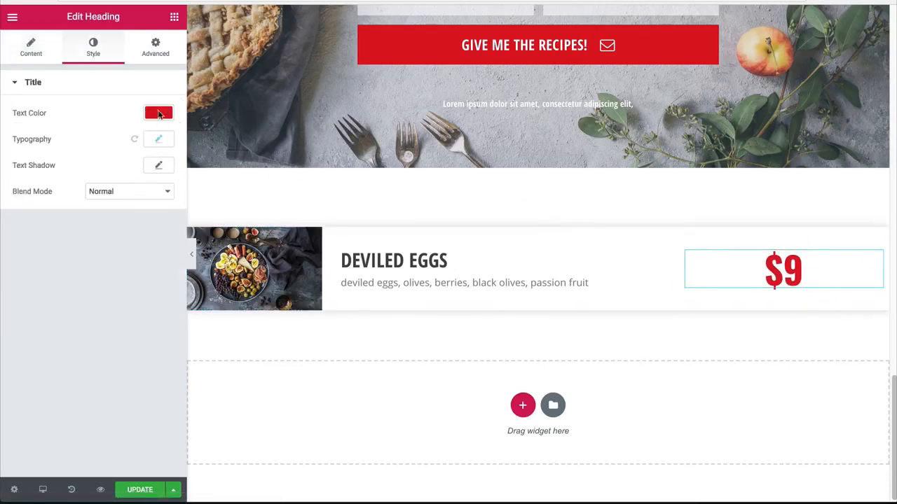
left_click(159, 115)
left_click(153, 114)
left_click(159, 140)
left_click_drag(143, 215, 118, 215)
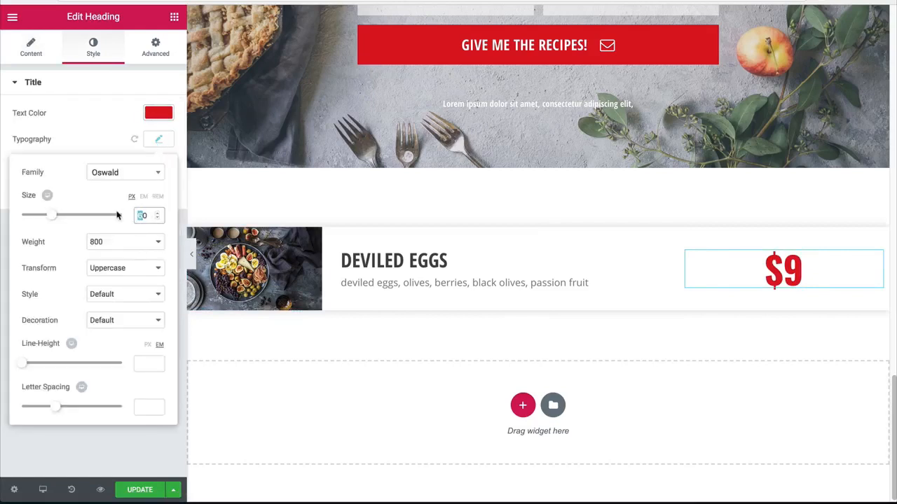
type("2")
key("Up")
key("Up")
key("Up")
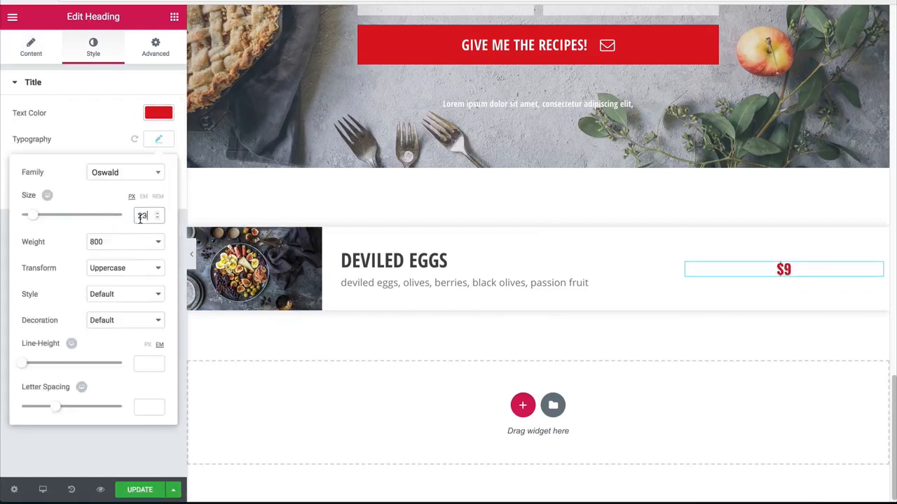
key("Up")
key("Up")
key("Up")
key("Up")
key("Up")
key("Up")
key("Up")
key("Up")
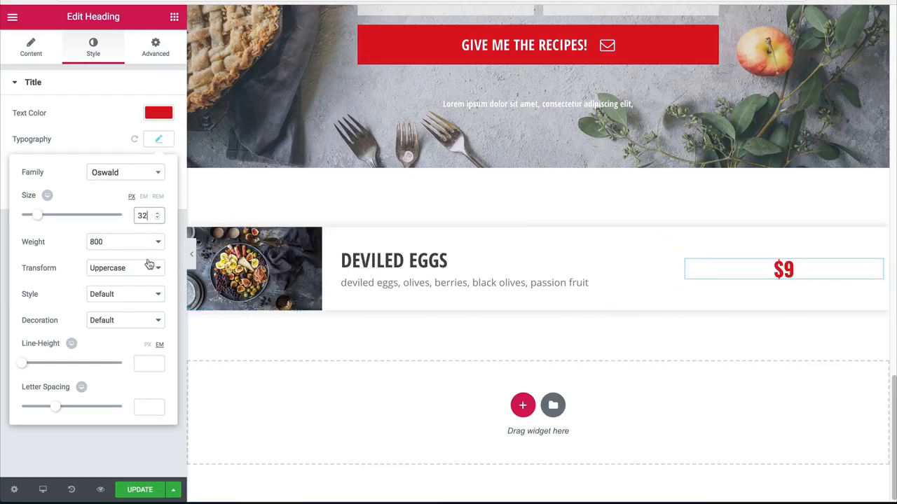
Step: Narrow the $9 price column to about a quarter of the row's width, checking the result in the full-width preview
left_click(189, 253)
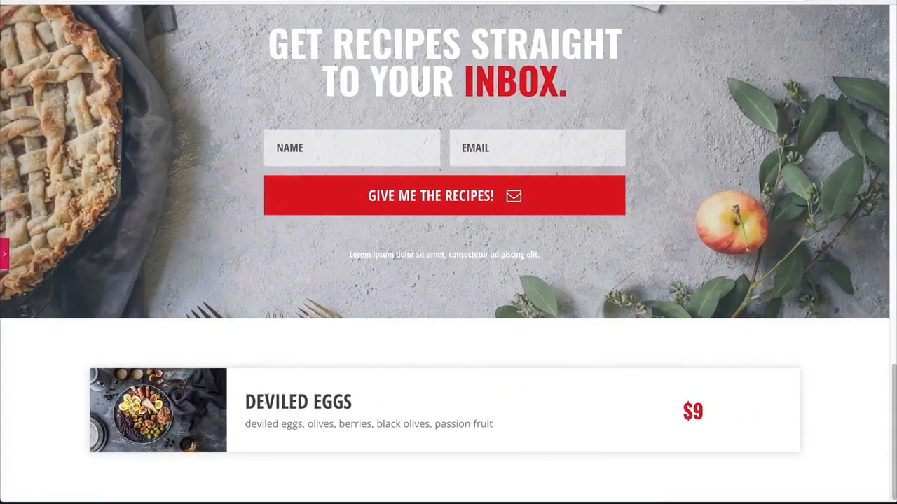
left_click(3, 260)
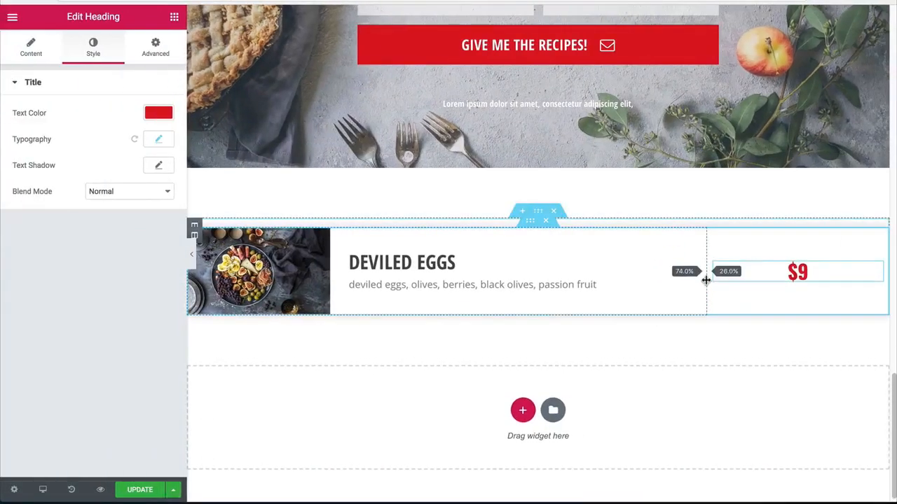
left_click_drag(706, 281, 713, 280)
left_click(191, 251)
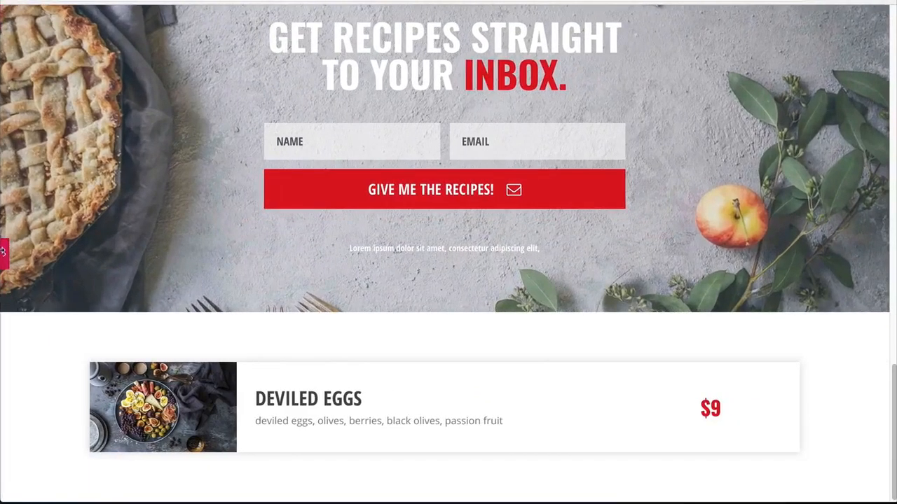
left_click(3, 252)
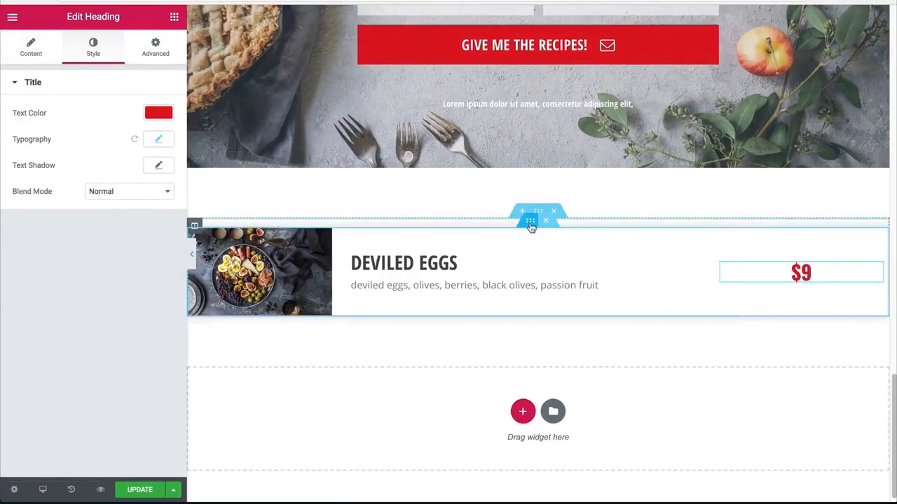
Step: Set the Deviled Eggs inner section's top and bottom margins to 20 px
left_click(531, 226)
left_click(156, 48)
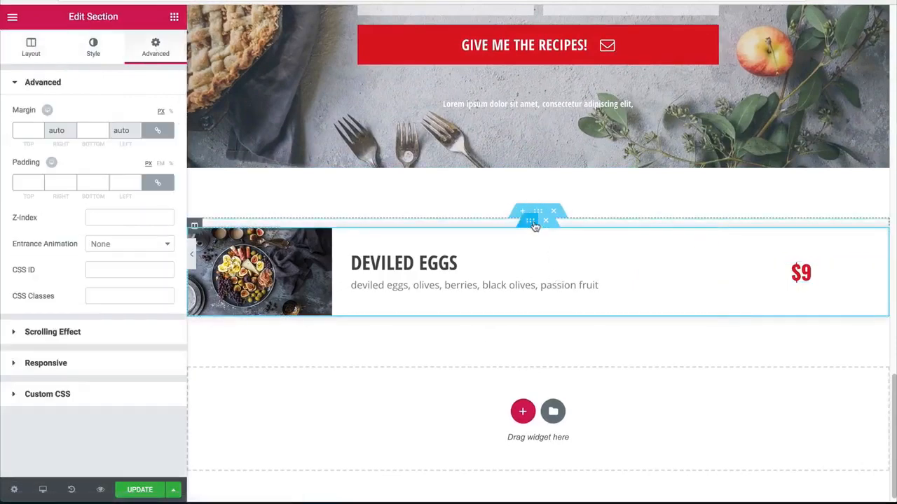
type("20")
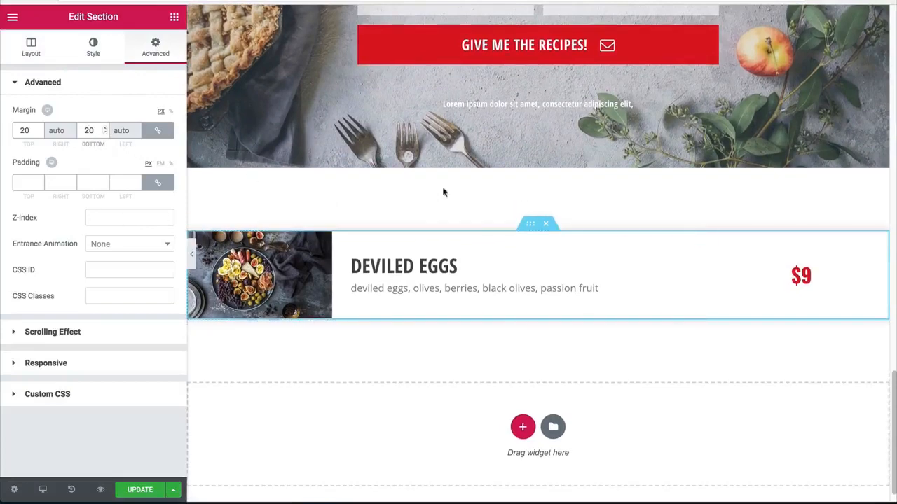
Step: Duplicate the Deviled Eggs inner section three times to make four identical menu rows
right_click(530, 225)
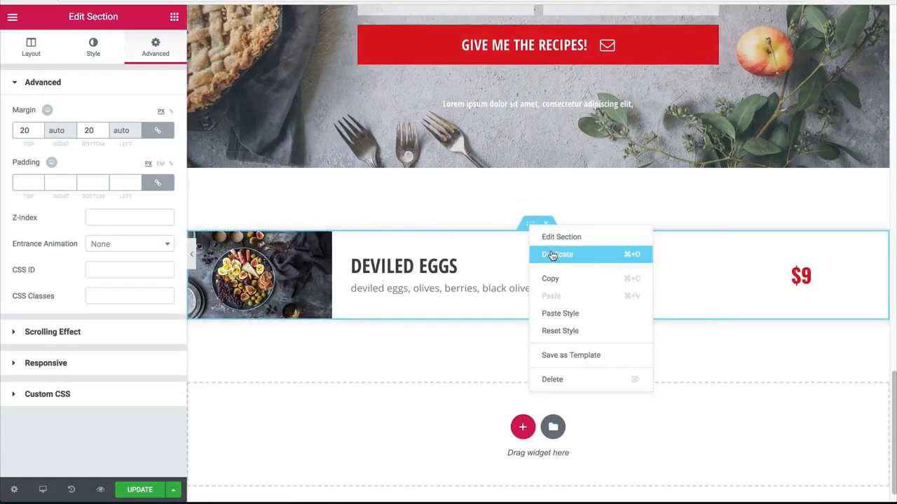
left_click(552, 254)
right_click(531, 330)
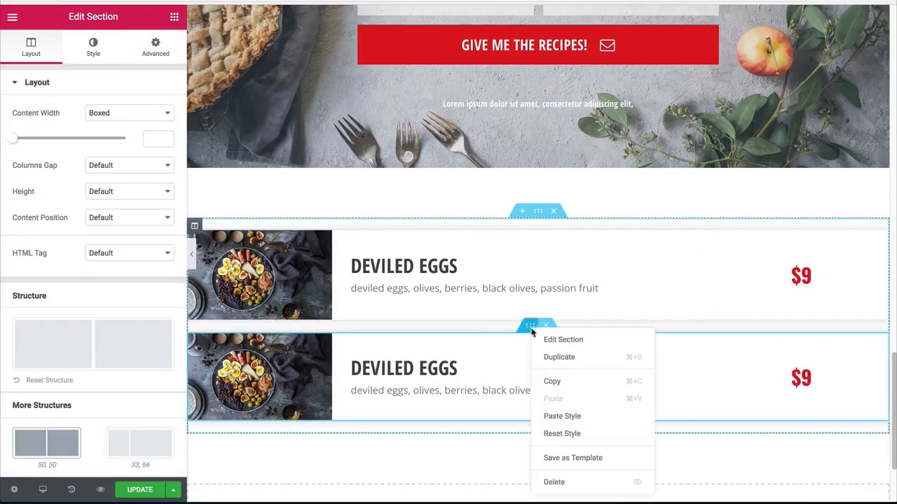
left_click(559, 356)
right_click(527, 326)
left_click(553, 356)
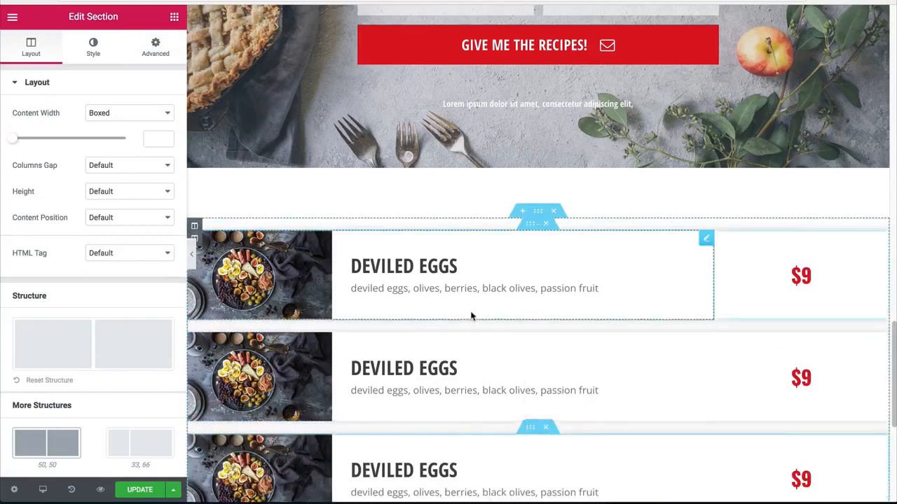
Step: Replace the image in the second menu row with the salmon skillet photo from the media library
scroll(470, 316, "down", 2)
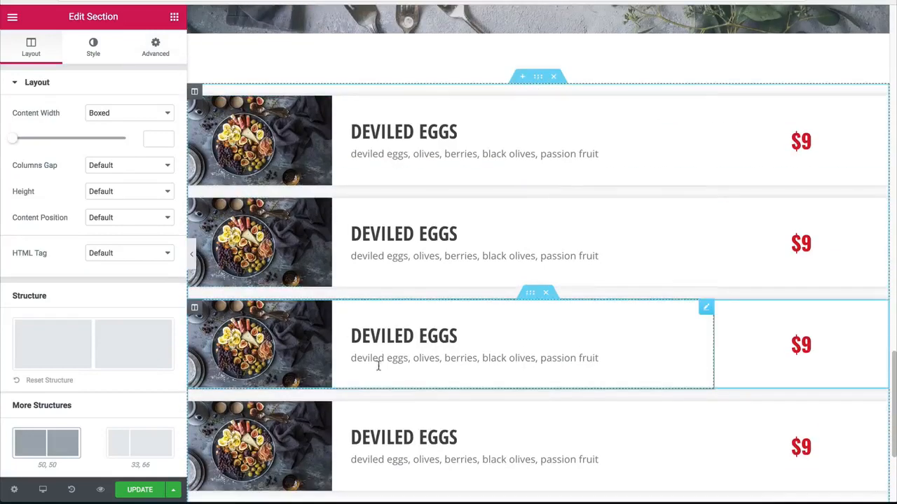
left_click(252, 263)
left_click(94, 168)
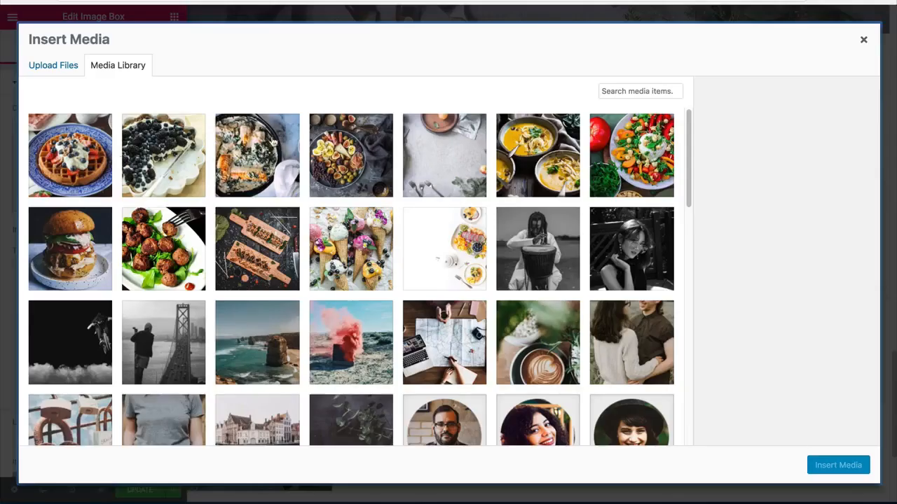
left_click(271, 153)
left_click(838, 465)
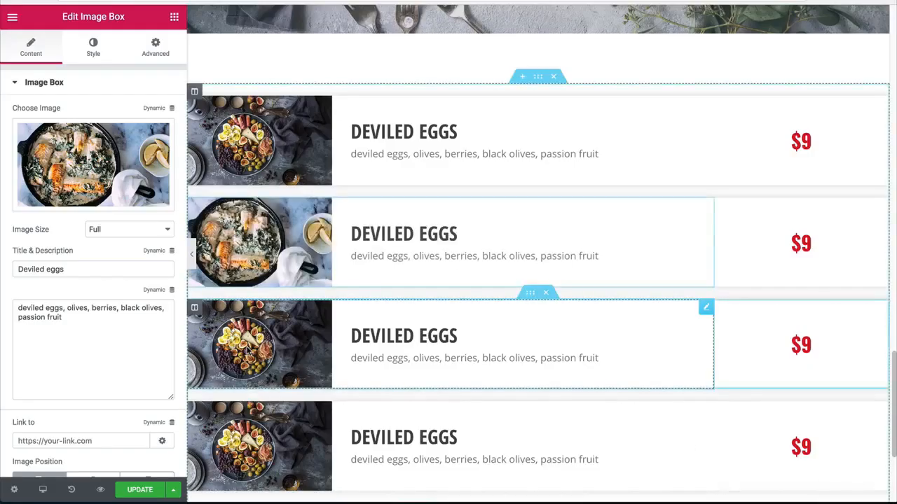
Step: Replace the image in the third menu row with the blueberry pie photo from the media library
left_click(108, 176)
left_click(164, 157)
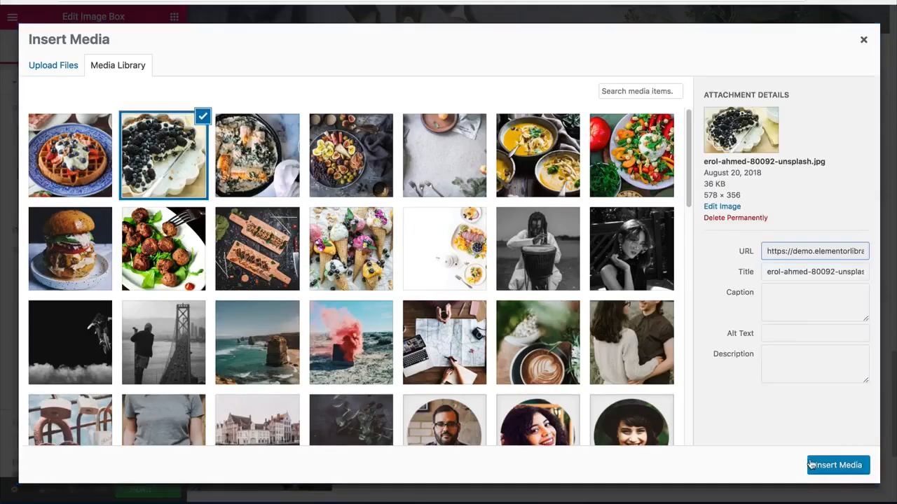
left_click(837, 465)
Step: Replace the image in the fourth menu row with the waffle photo from the media library
scroll(448, 280, "down", 3)
left_click(260, 333)
left_click(94, 168)
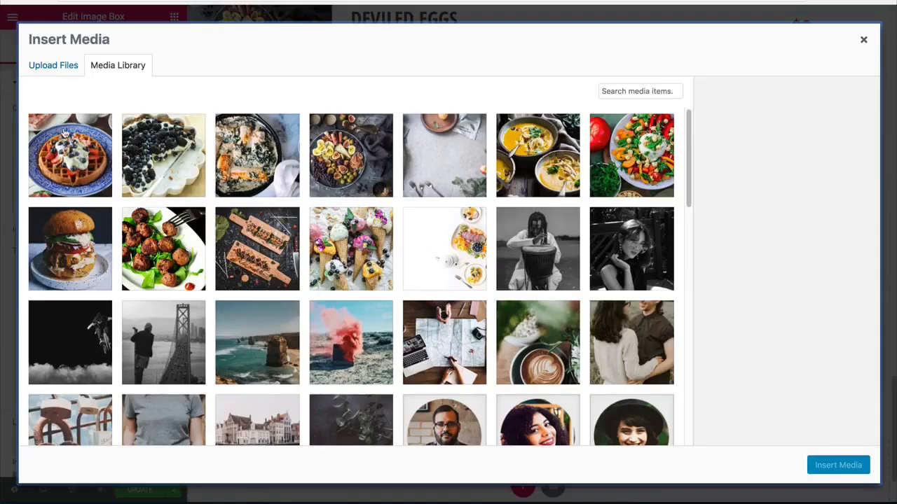
left_click(98, 172)
left_click(847, 465)
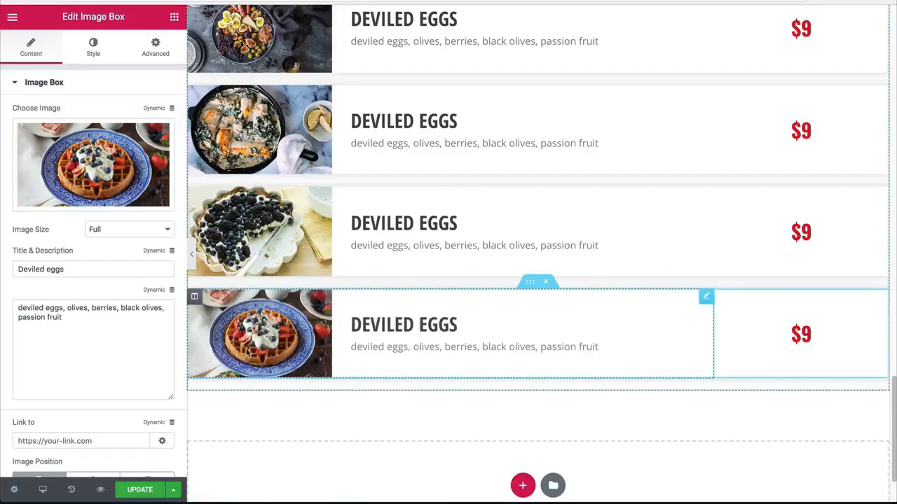
Step: Change the second menu row's title to "salmon" and its description to "salmon, spinach, lemons"
scroll(269, 356, "up", 5)
scroll(309, 355, "up", 4)
scroll(309, 355, "down", 6)
left_click(455, 285)
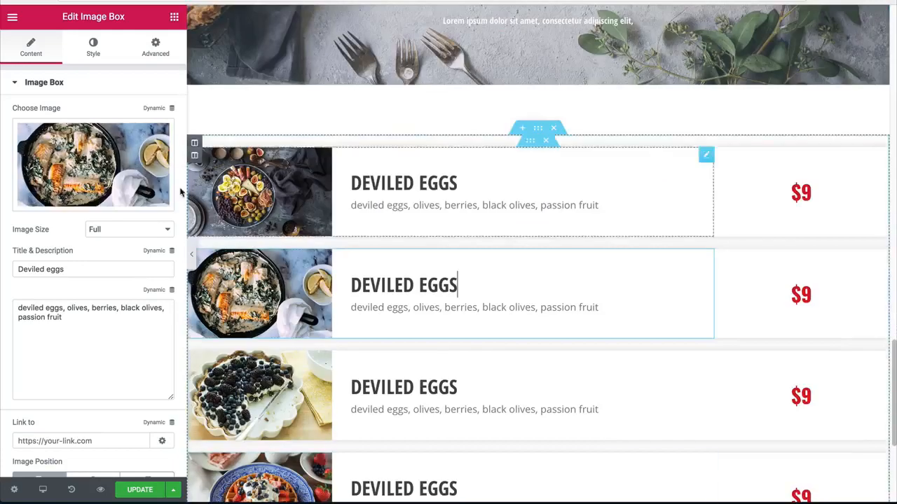
left_click_drag(81, 271, 15, 269)
type("sa")
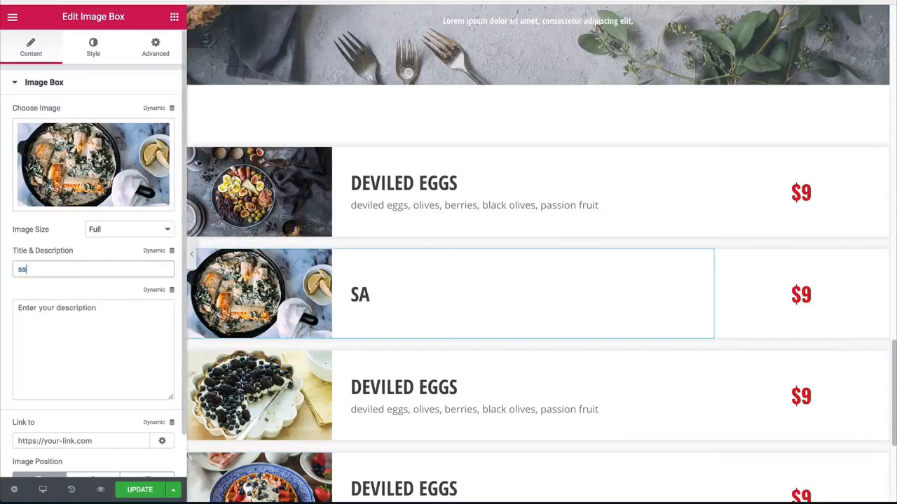
type("lmon")
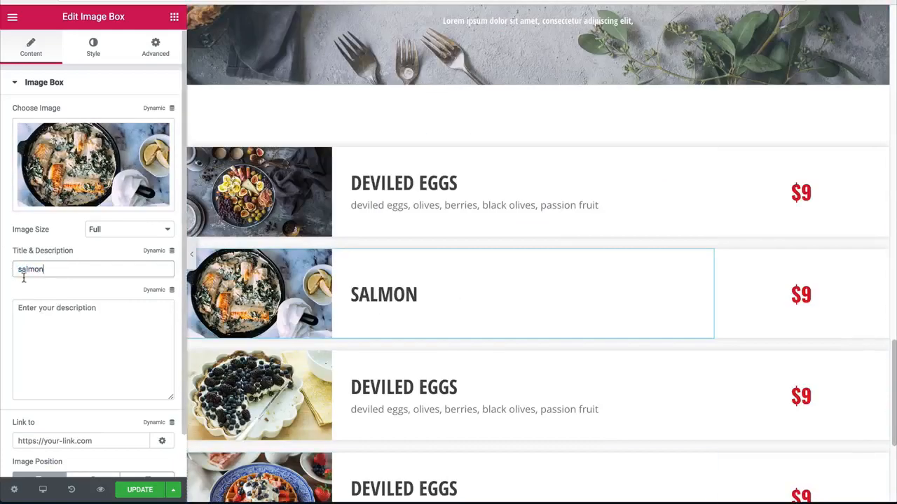
left_click(82, 348)
type("salmon, spinach, lemons")
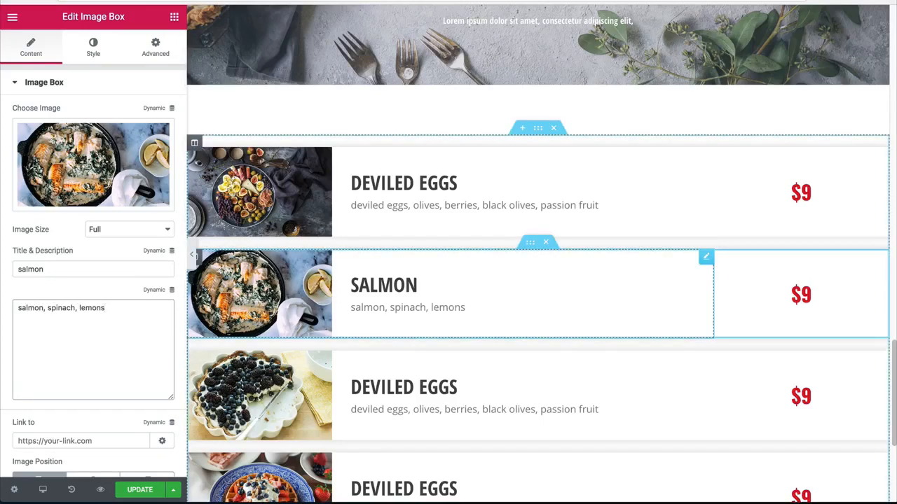
Step: Change the price heading in the salmon row to $19
left_click(806, 294)
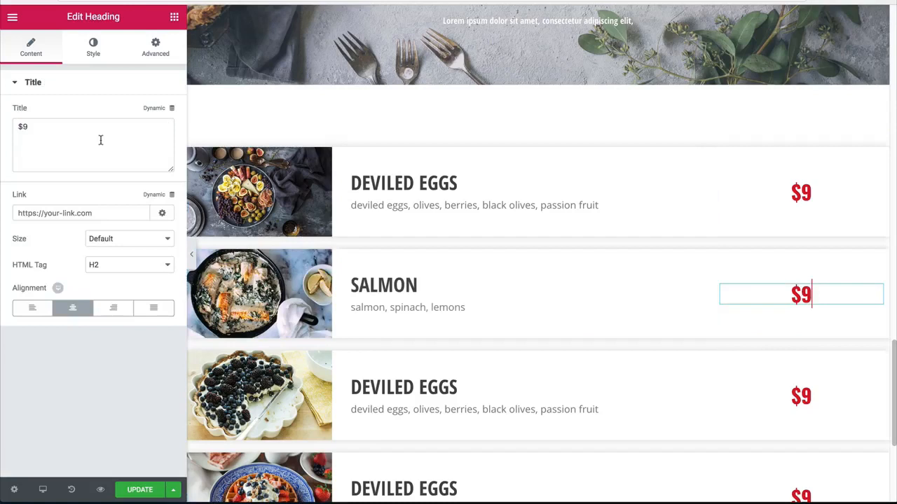
left_click(37, 130)
key("BackSpace")
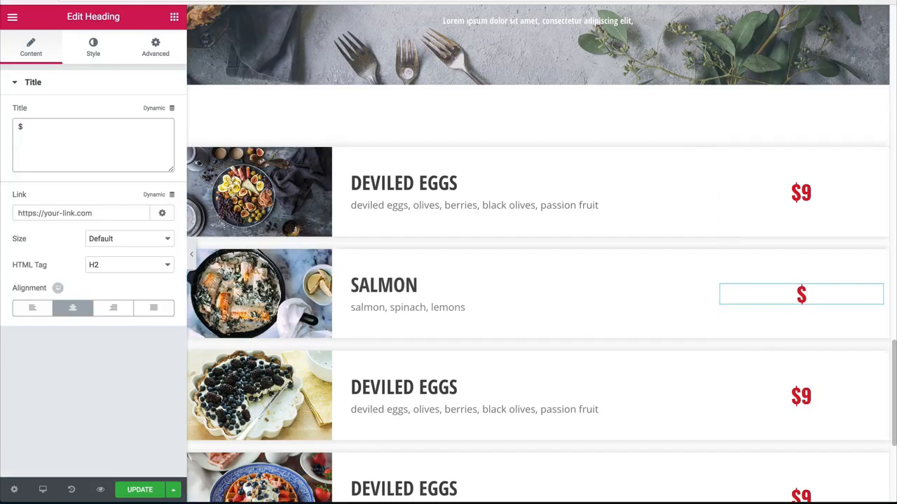
type("19")
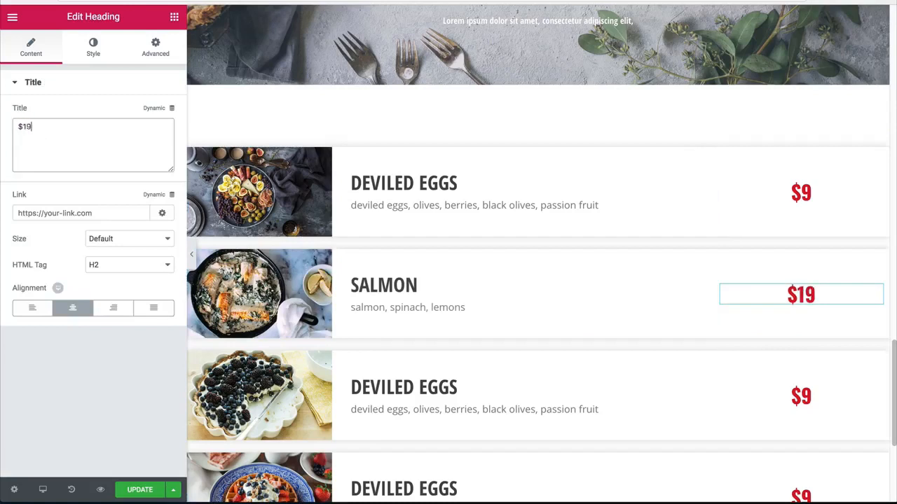
key("BackSpace")
type("89")
key("BackSpace")
key("BackSpace")
type("9")
Step: Change the title of the third menu row's image box to "Blueberry pie"
scroll(304, 261, "down", 1)
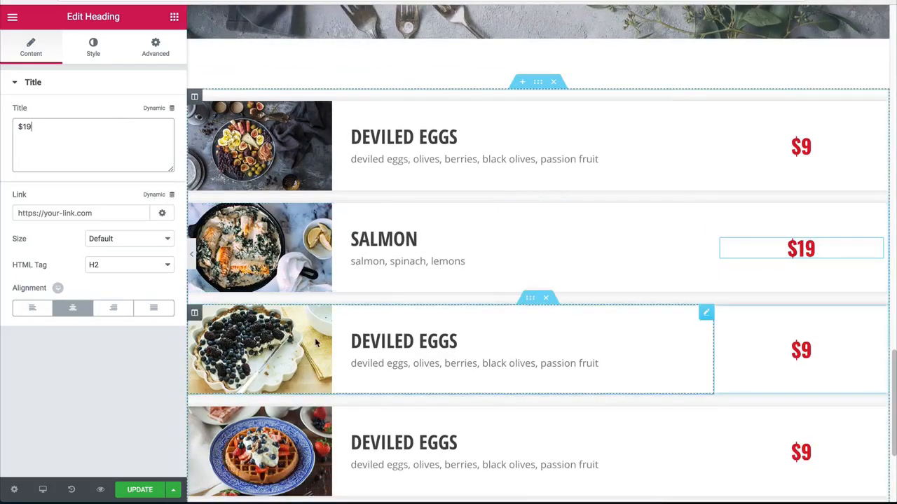
left_click(456, 341)
double_click(76, 272)
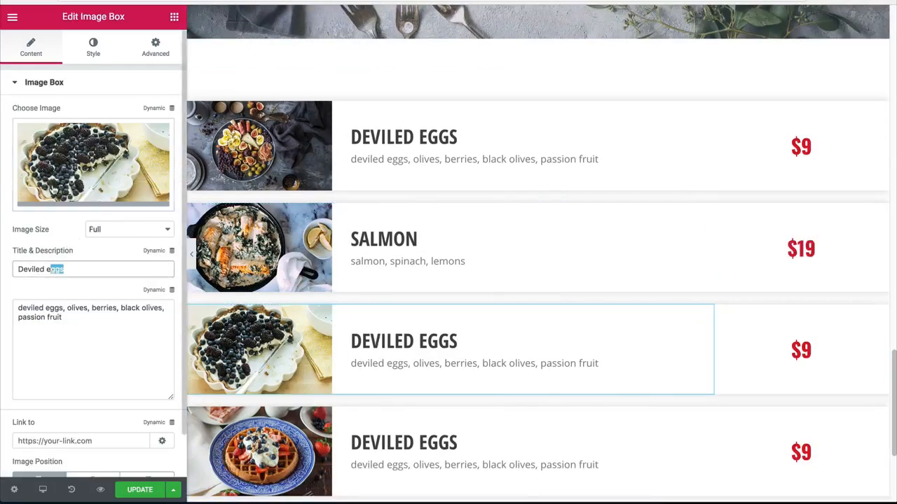
left_click_drag(79, 270, 2, 260)
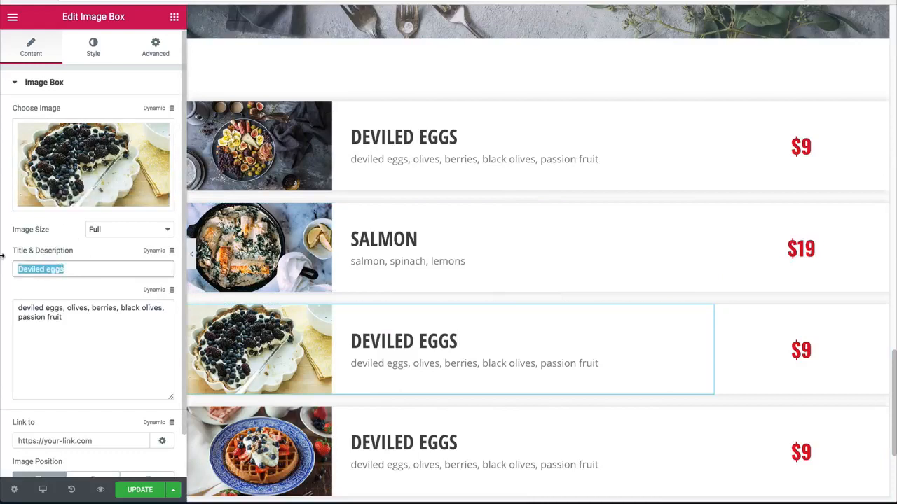
type("Blueberry pie")
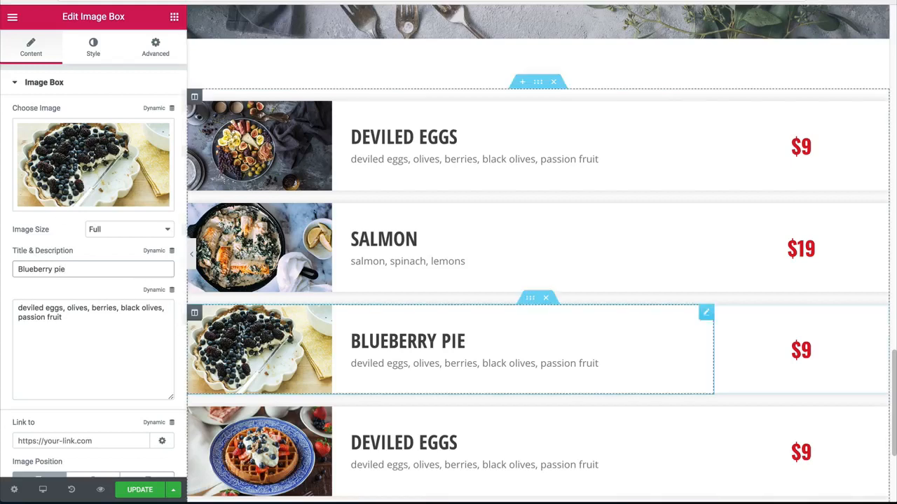
Step: Replace the Blueberry pie image box's description with new ingredient text beginning with "blue"
left_click(75, 326)
left_click_drag(73, 322, 3, 309)
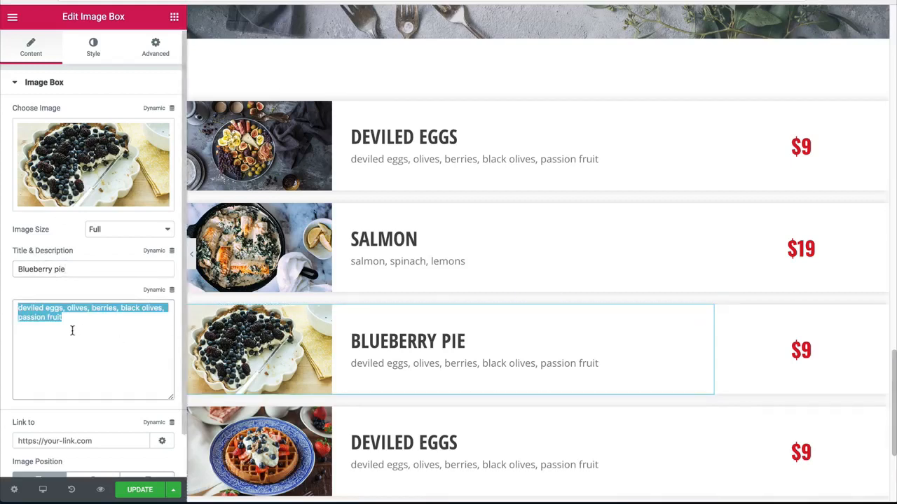
type("blue")
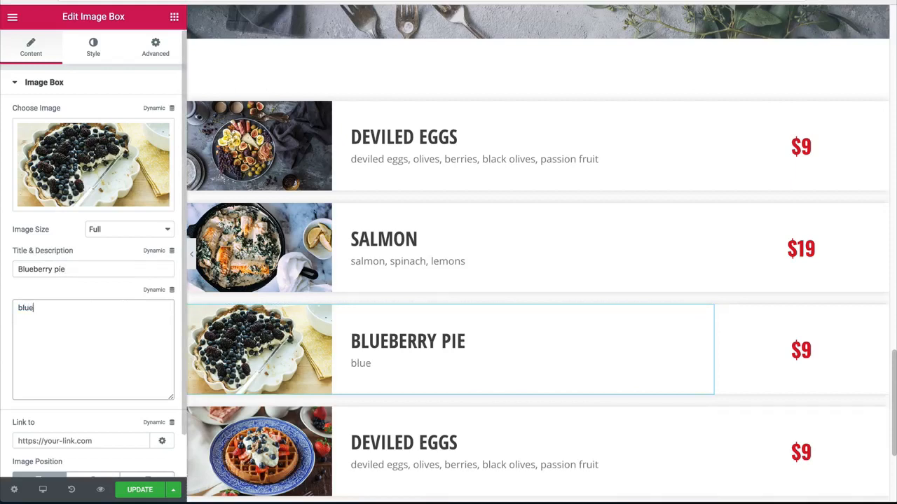
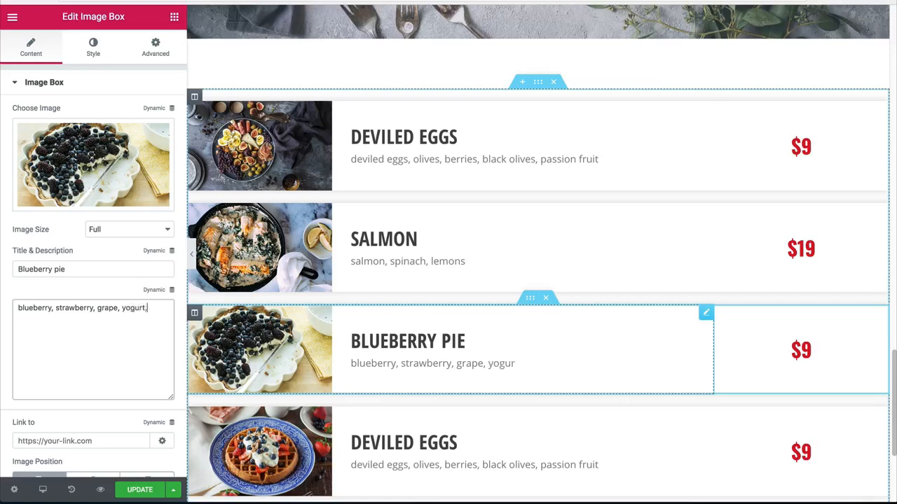
Step: Complete the Blueberry pie image box's description as "blueberry, strawberry, grape, yogurt, graham crackers"
type("aham crackers")
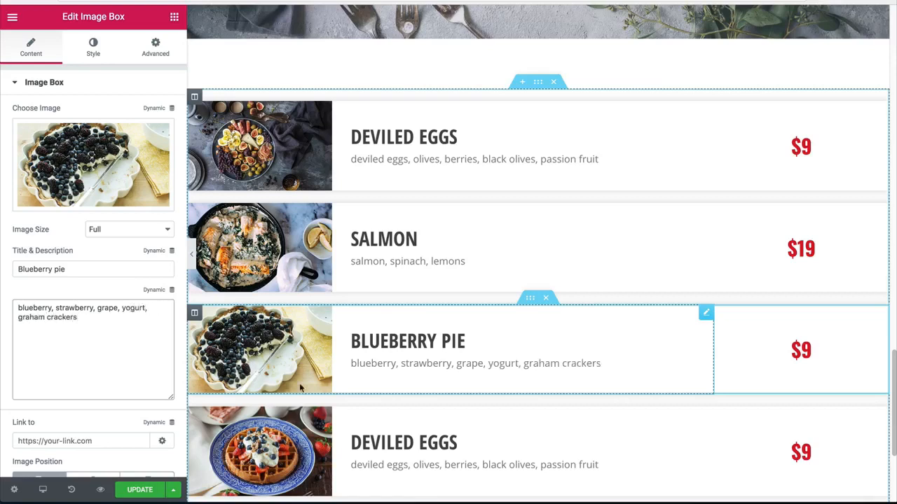
Step: Change the fourth menu row's title to "belgian waffle" and its description to "waffle, strawberry, whipped cream, blueberry"
left_click(414, 448)
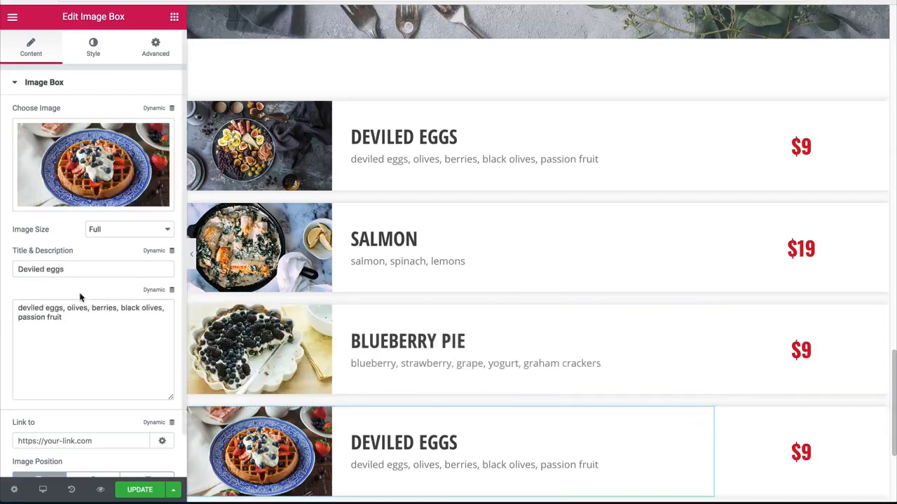
left_click_drag(65, 268, 3, 257)
type("e")
key("BackSpace")
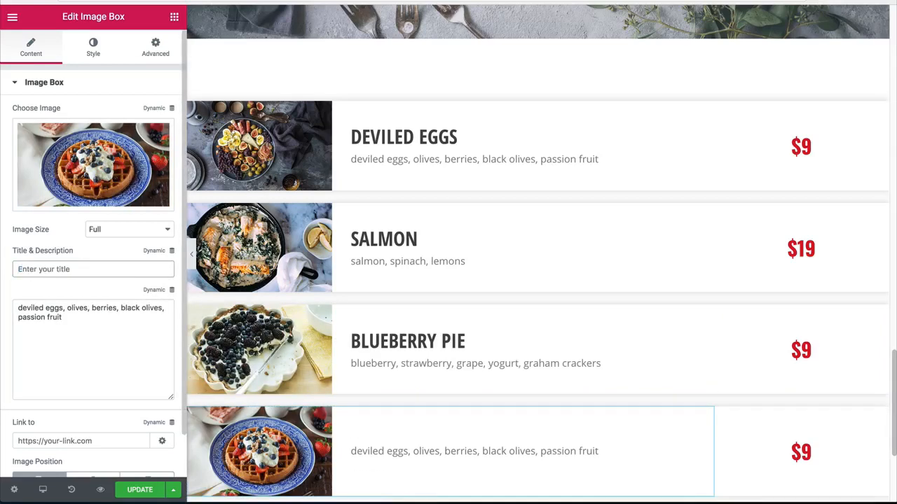
type("belgian waf")
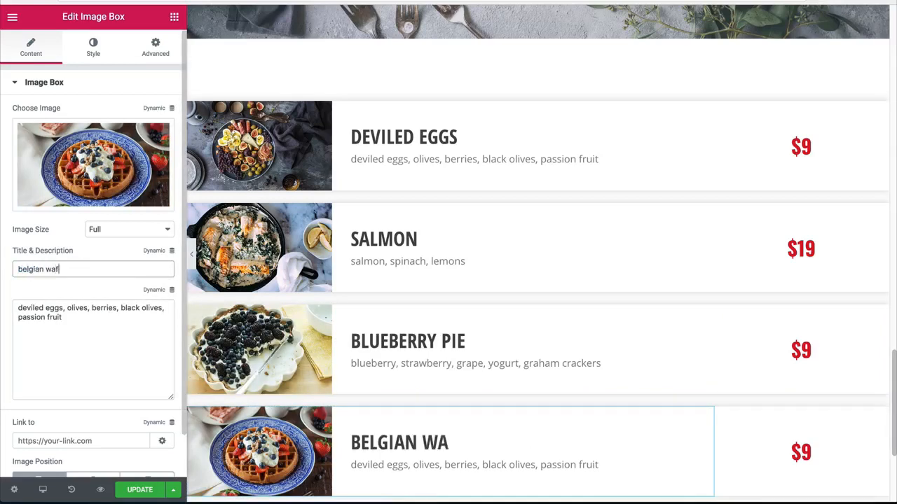
type("fle")
left_click_drag(98, 337, 3, 255)
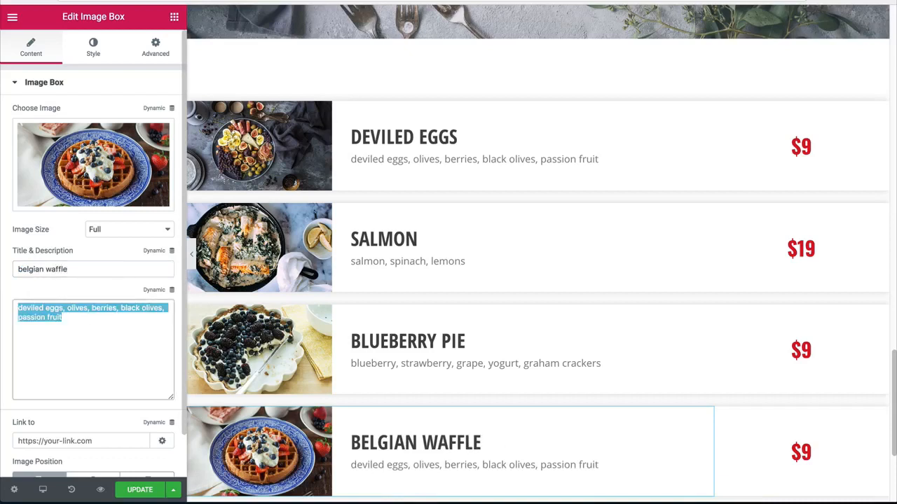
type("waffle, straw")
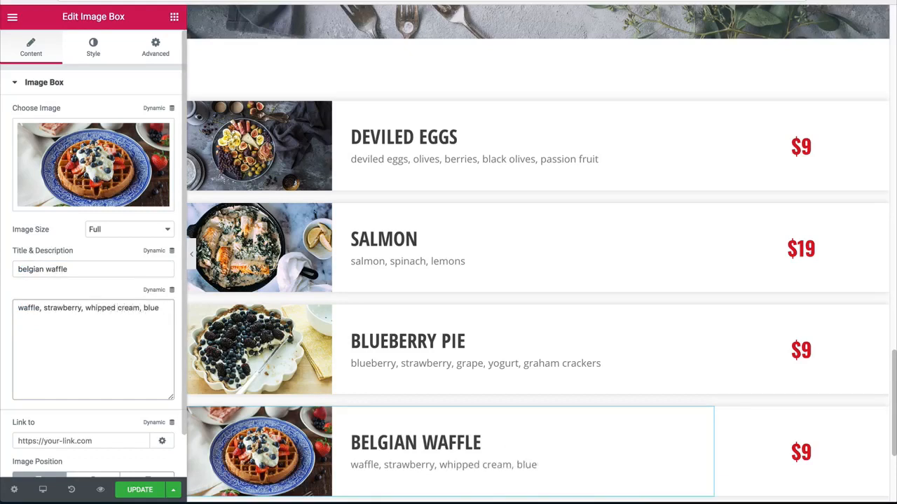
type("berry")
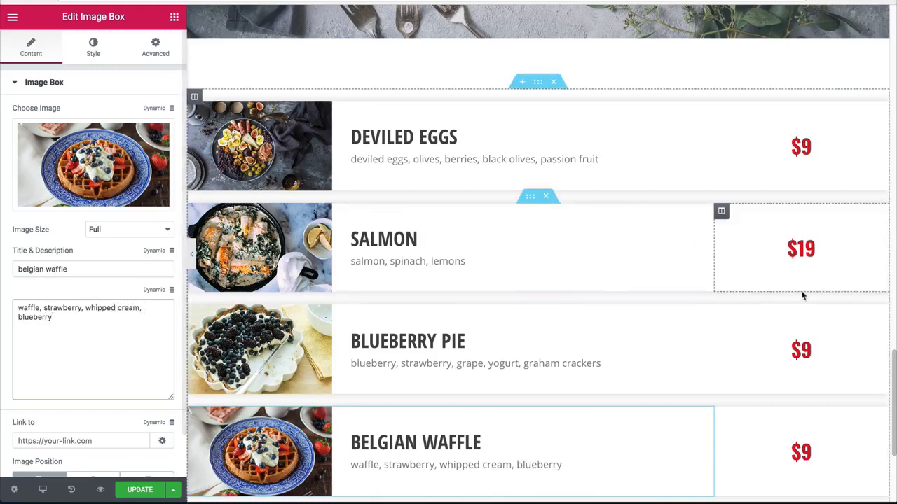
Step: Re-enter the price heading in the Blueberry pie row as $9
left_click(799, 351)
left_click(72, 150)
key("BackSpace")
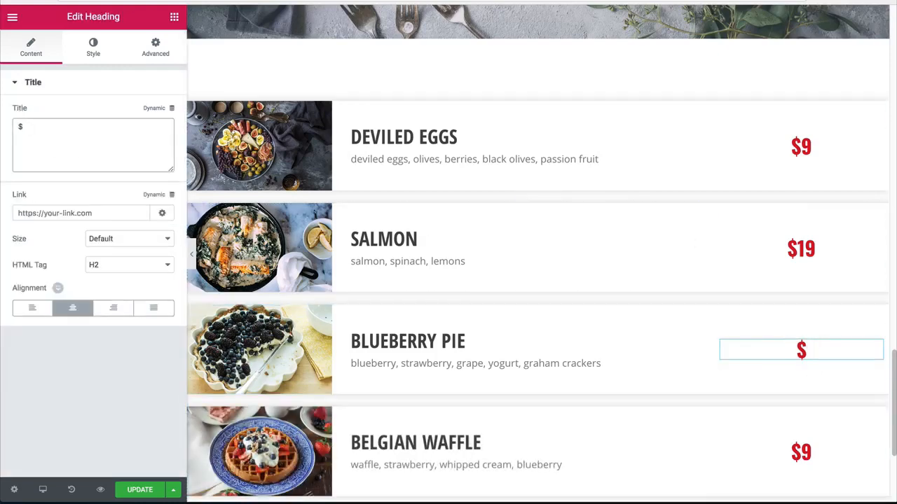
type("19")
key("BackSpace")
key("BackSpace")
key("BackSpace")
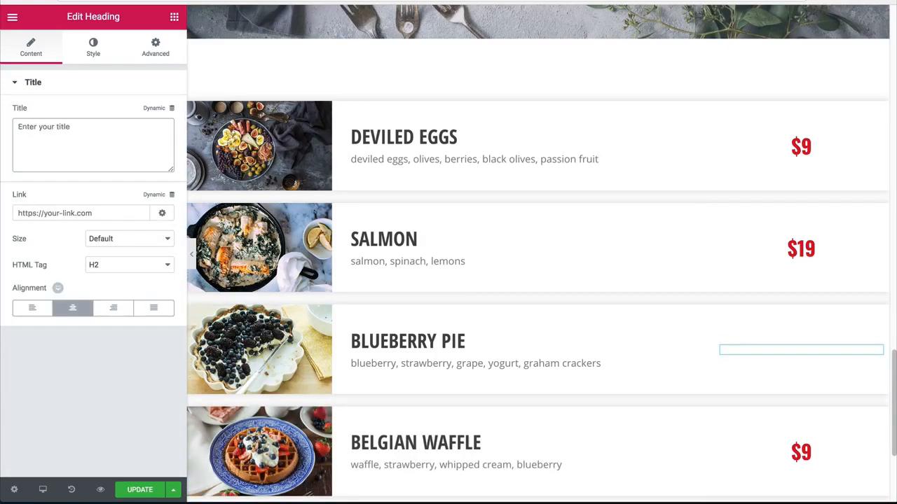
type("$9")
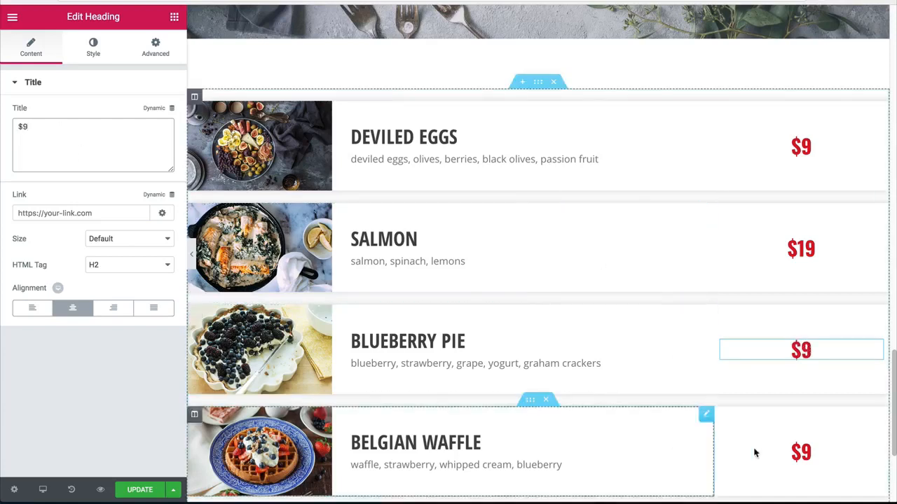
Step: Change the price heading in the Belgian waffle row to $12 and save the page
left_click(834, 471)
left_click(52, 144)
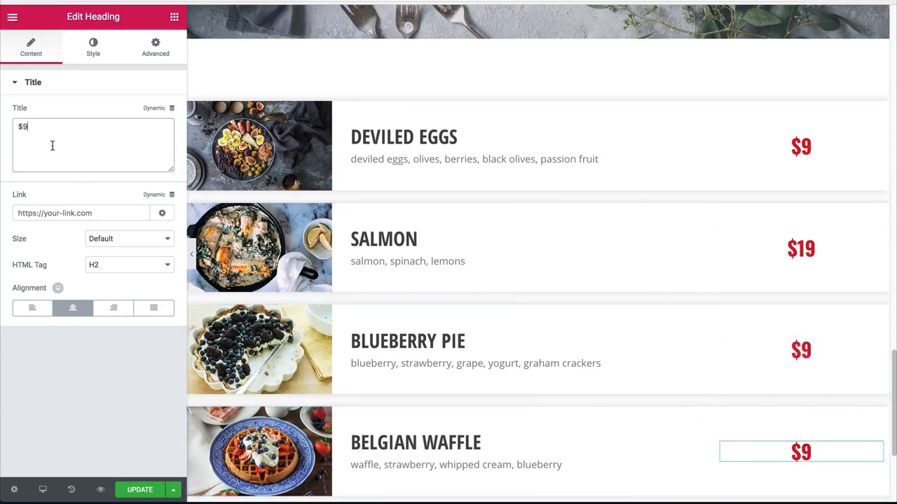
key("BackSpace")
type("12")
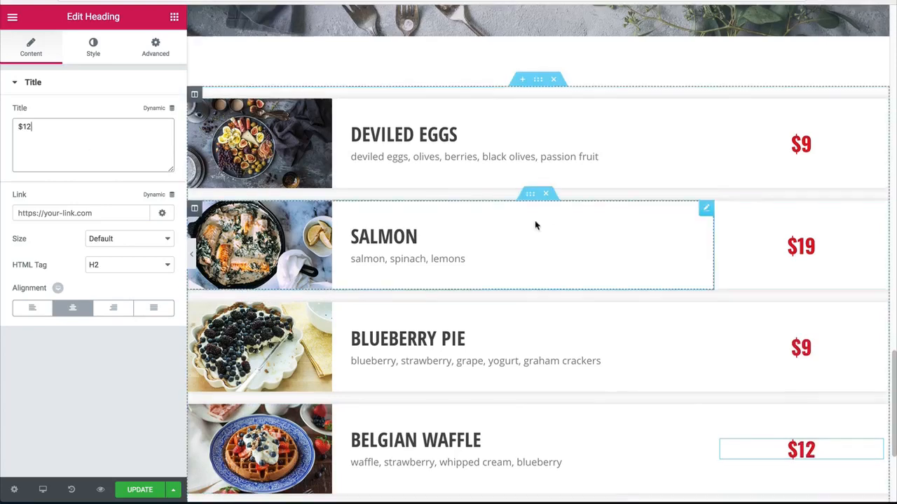
scroll(535, 225, "down", 3)
key("ctrl+s")
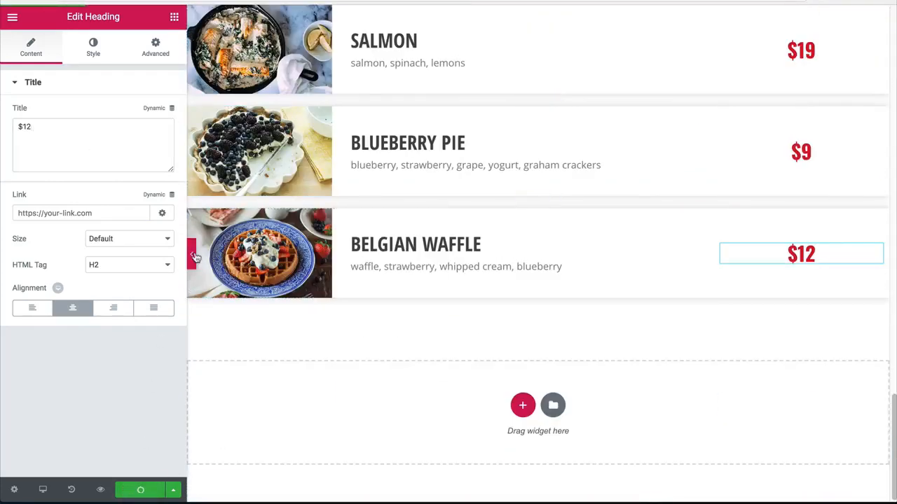
Step: Preview the four menu rows at full page width without the editing panel, then return to editing
left_click(191, 255)
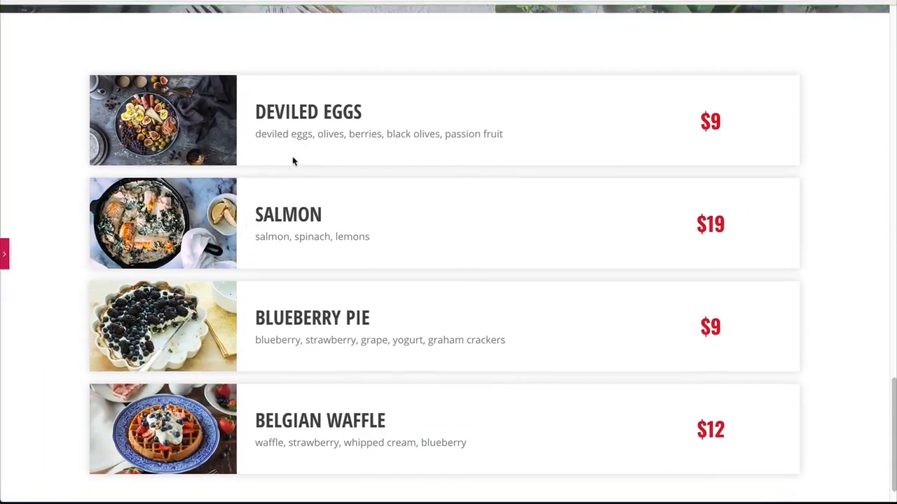
scroll(289, 272, "down", 1)
scroll(266, 264, "up", 3)
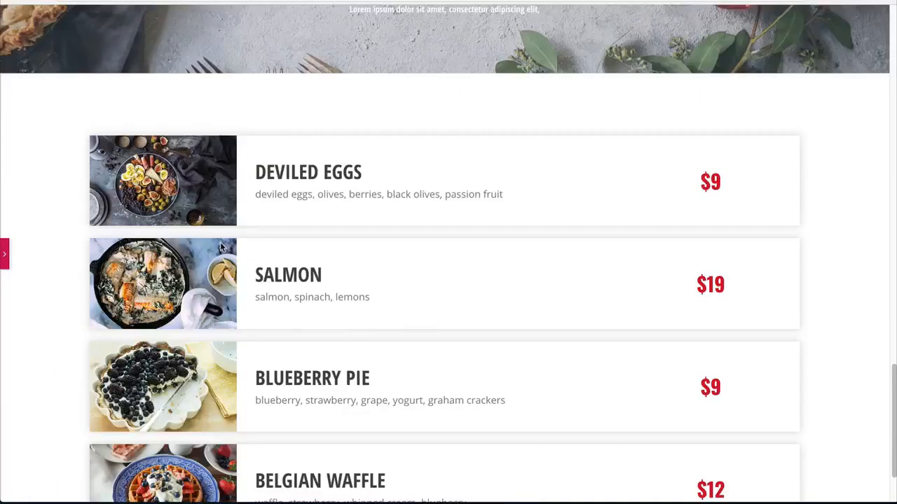
scroll(243, 267, "down", 3)
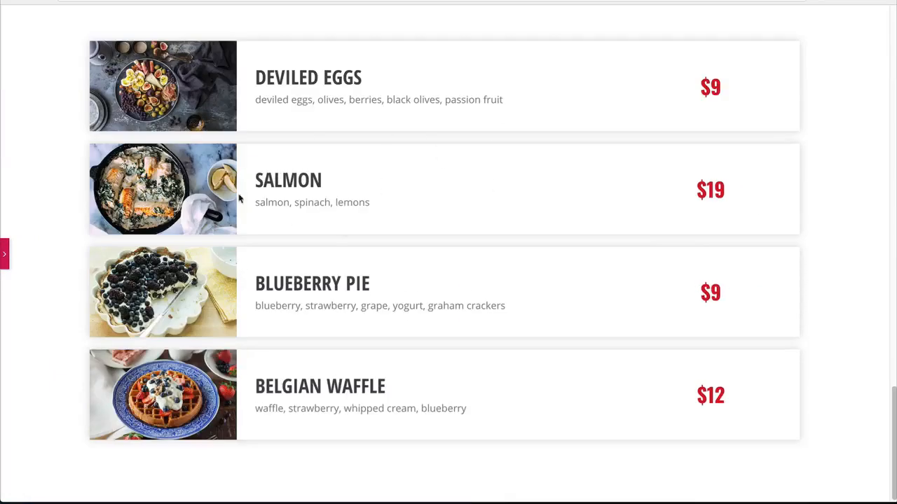
left_click(3, 258)
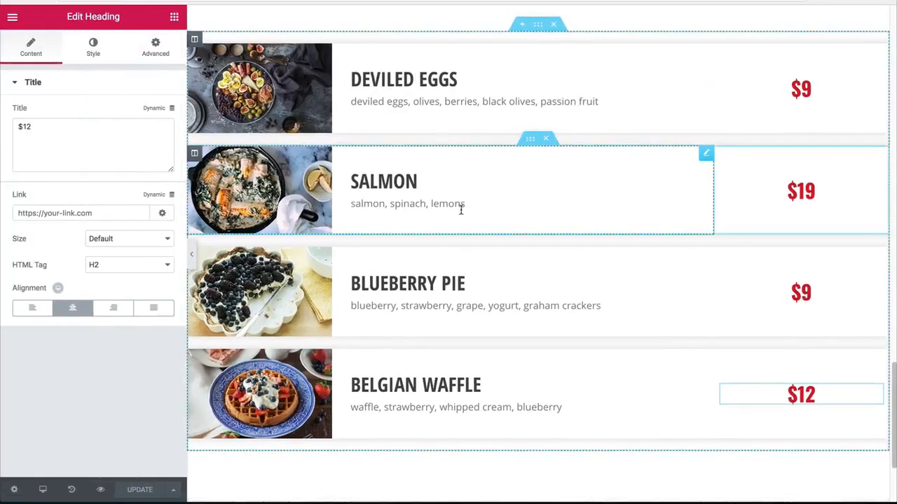
Step: Try duplicating the salmon menu row's inner section and undo the duplication
right_click(530, 161)
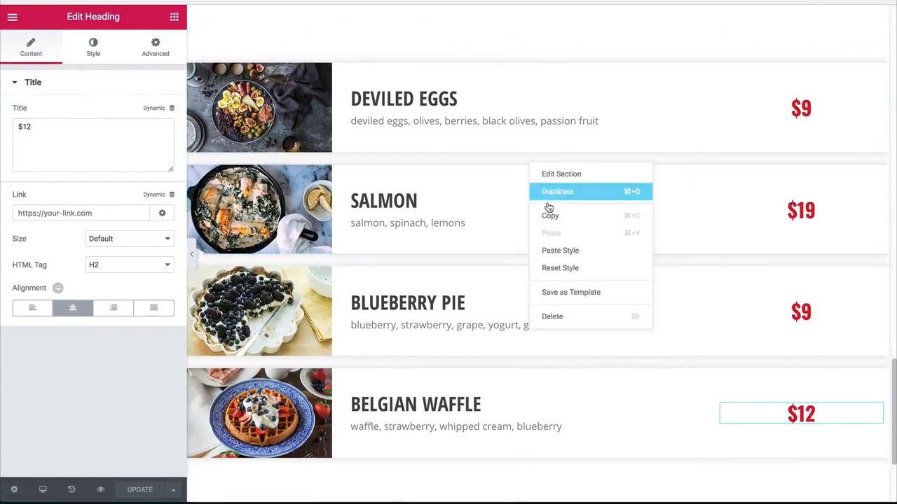
left_click(551, 194)
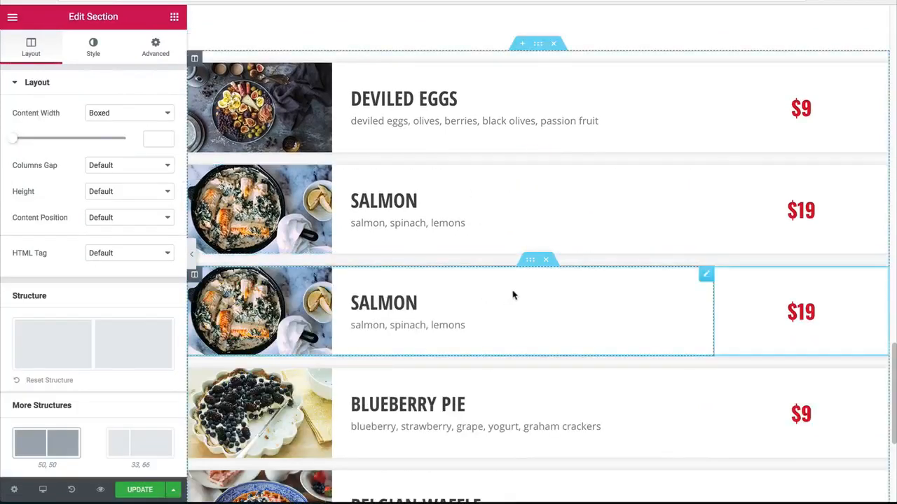
key("ctrl+z")
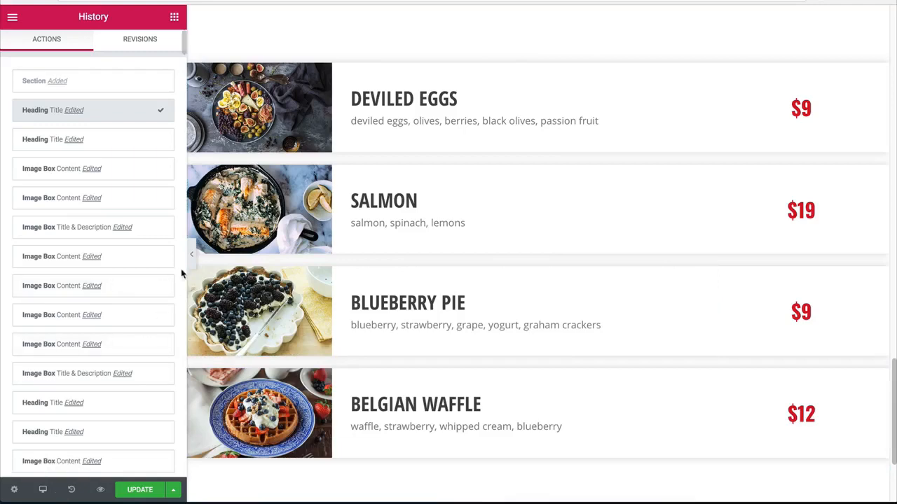
scroll(348, 220, "up", 1)
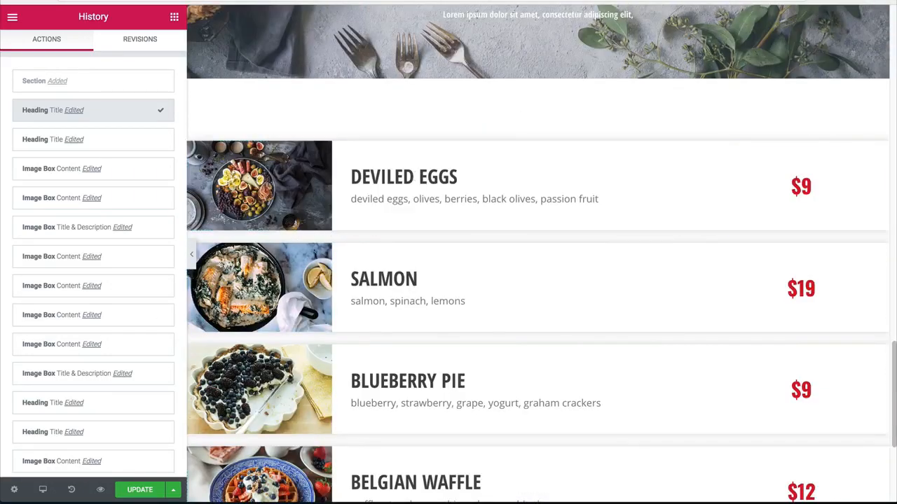
Step: Add a single-column section below the menu and set its top and bottom margins to 80 px
scroll(488, 221, "down", 3)
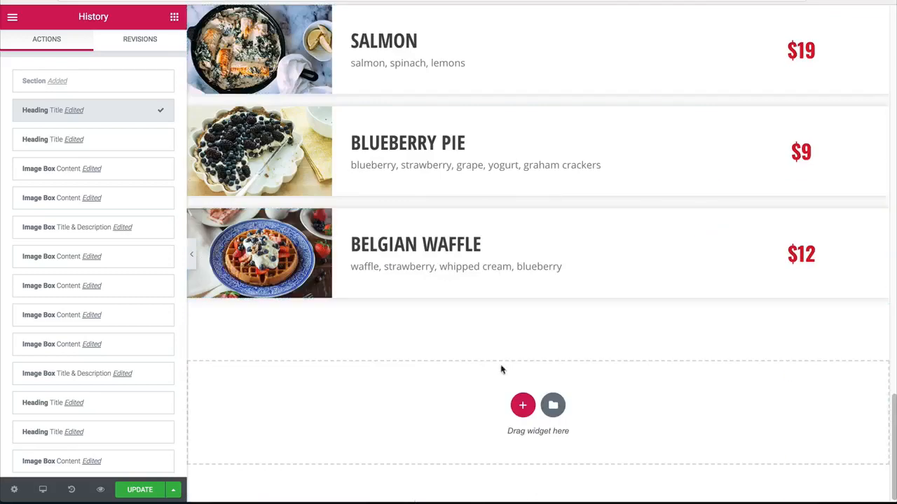
left_click(523, 404)
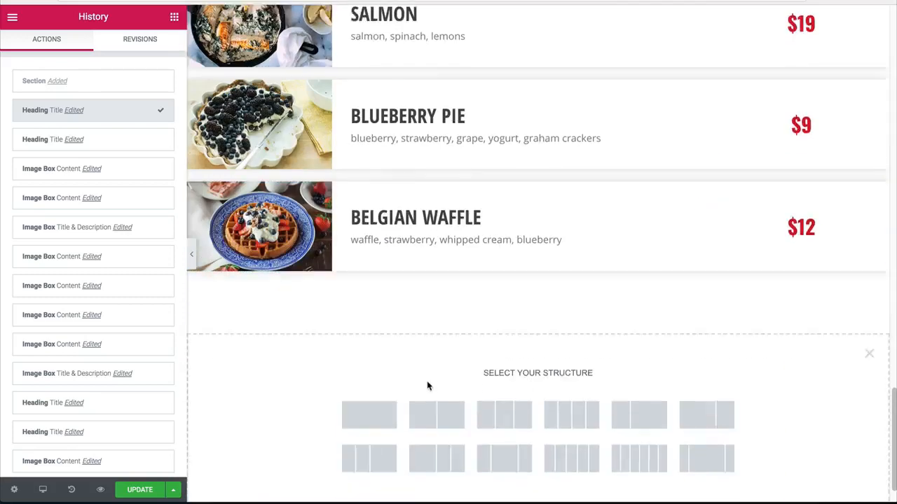
left_click(376, 377)
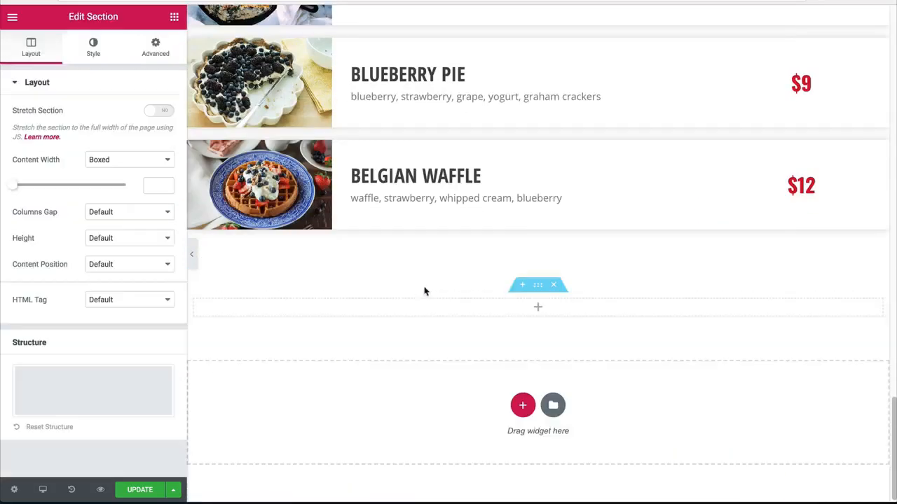
left_click(156, 47)
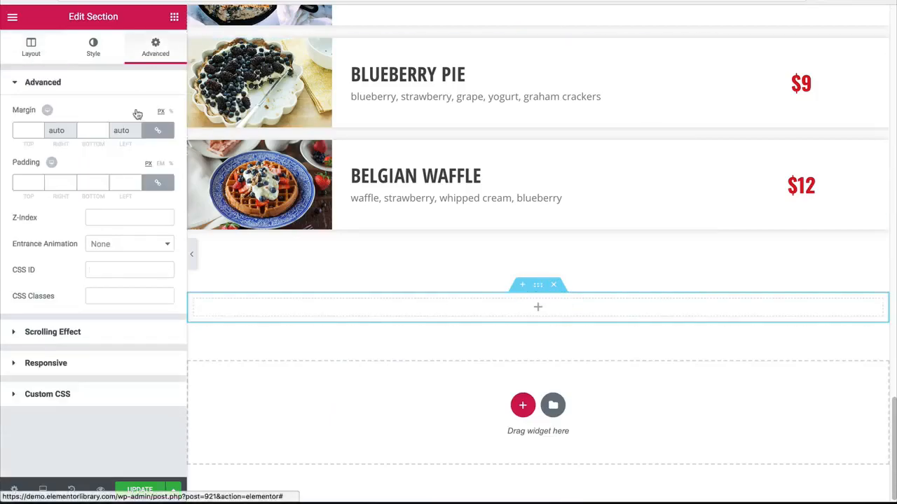
left_click(85, 128)
type("80")
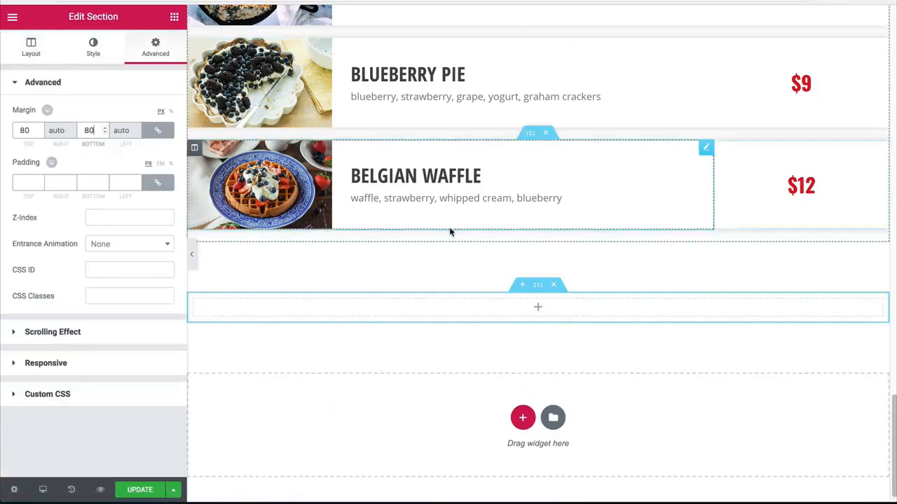
Step: Copy the hero heading "eat to your hearts content. yum." and paste it into the empty section below the menu
scroll(452, 229, "up", 20)
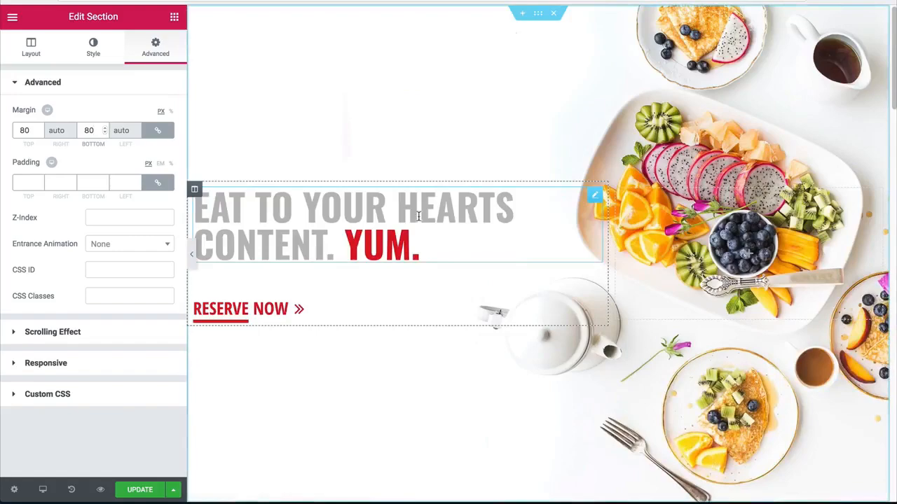
right_click(418, 211)
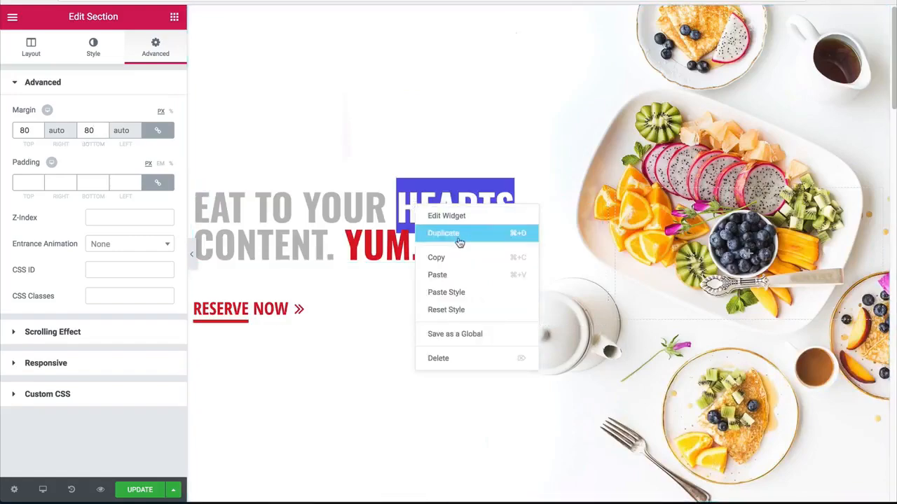
left_click(447, 259)
scroll(496, 294, "down", 12)
scroll(502, 274, "down", 10)
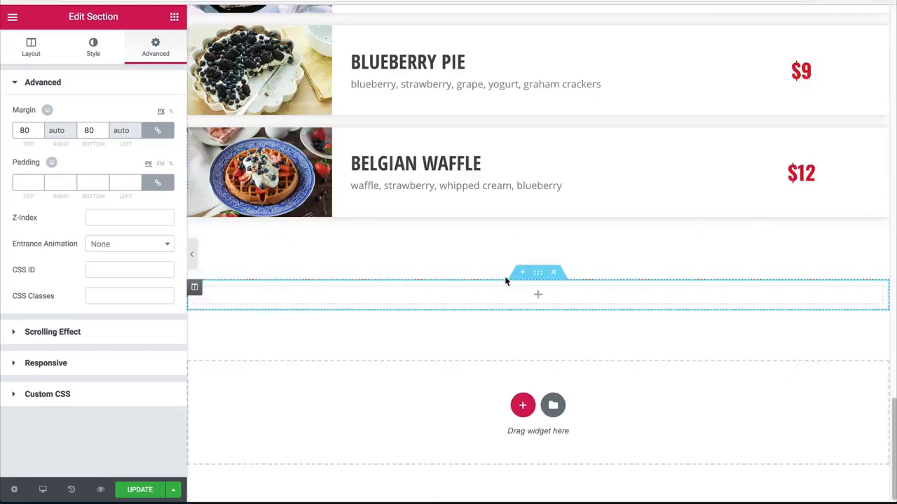
right_click(527, 293)
left_click(545, 306)
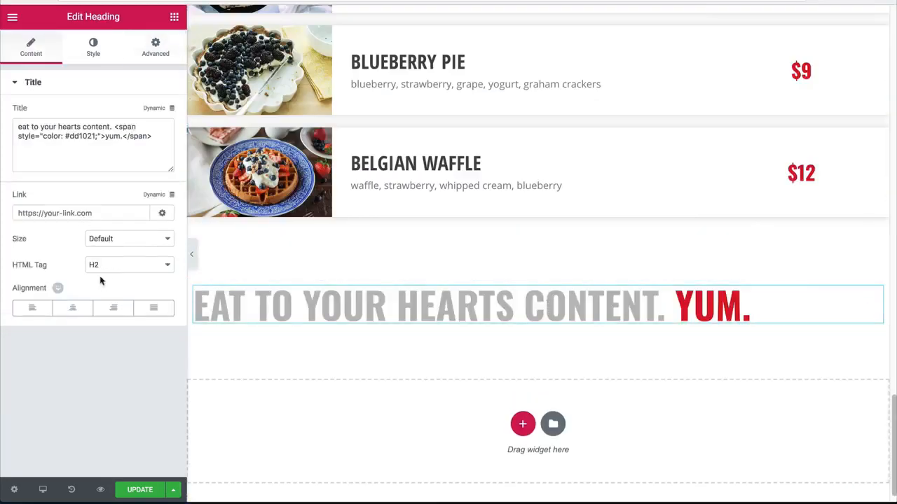
Step: Center the pasted heading and change its text to "reserve your seat.", with "seat." inside the red span
left_click_drag(116, 124, 2, 82)
type("reserve yo")
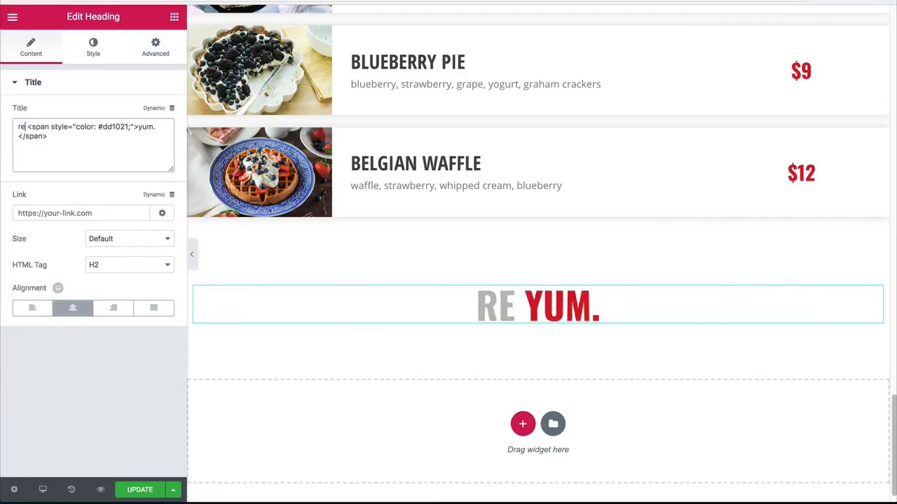
type("ur ")
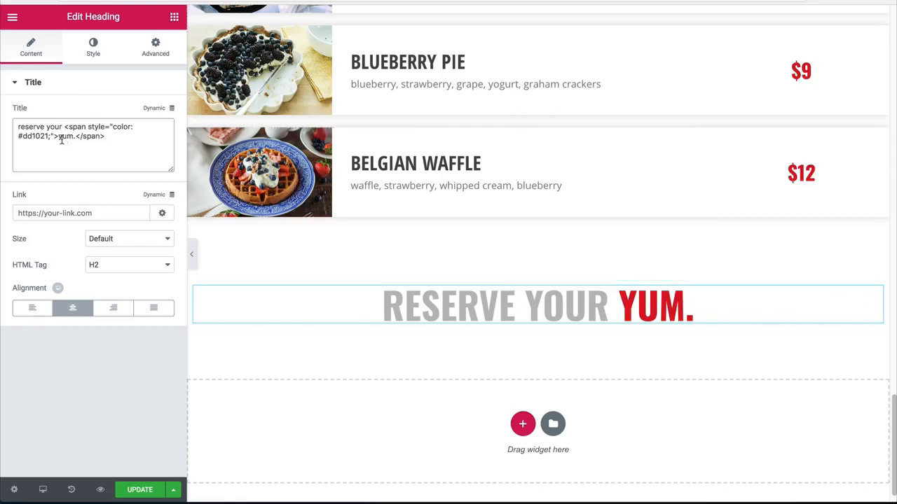
type("seat")
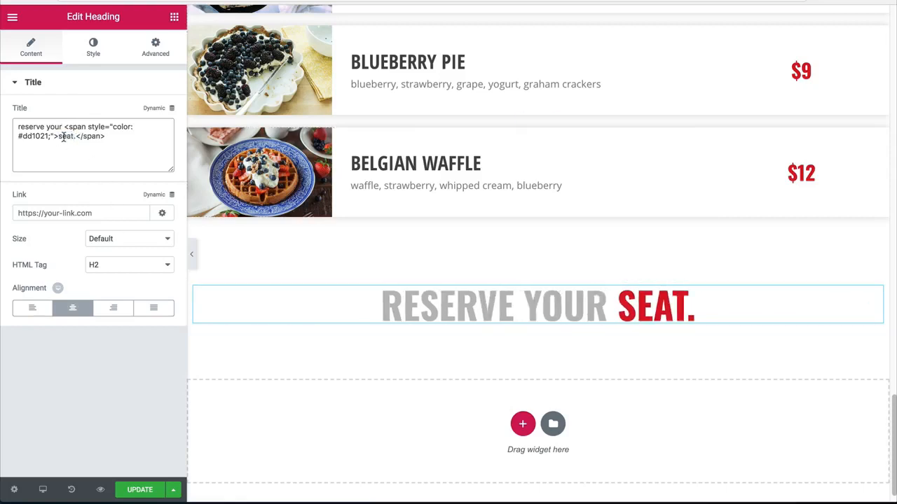
Step: Add a Form widget directly below the "reserve your seat." heading
left_click(175, 17)
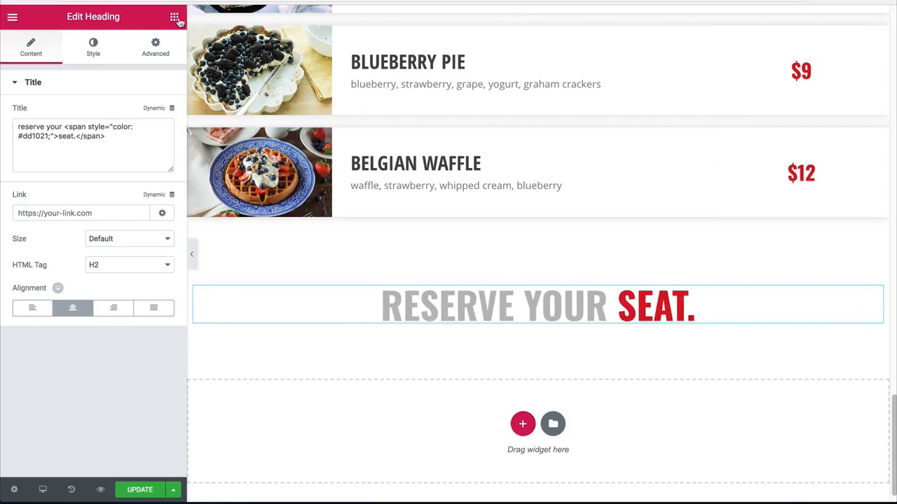
scroll(147, 239, "down", 6)
scroll(168, 220, "up", 2)
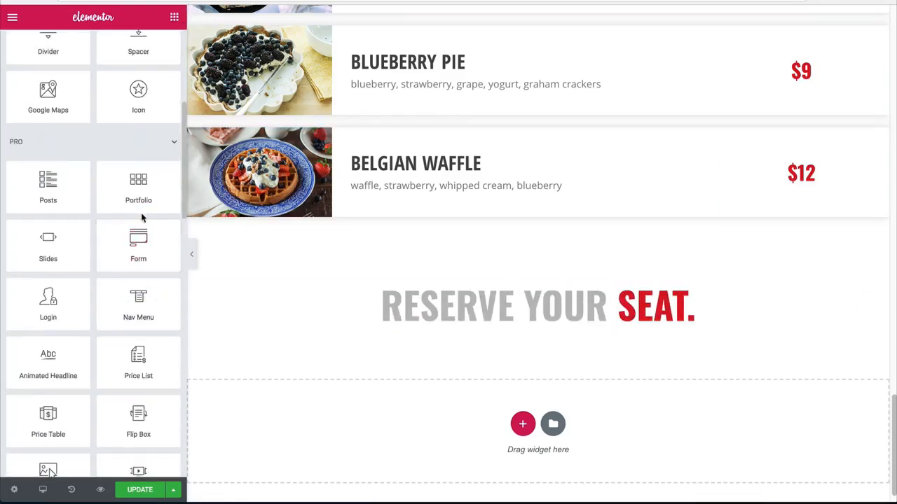
scroll(152, 244, "down", 1)
left_click_drag(152, 244, 432, 314)
left_click(174, 17)
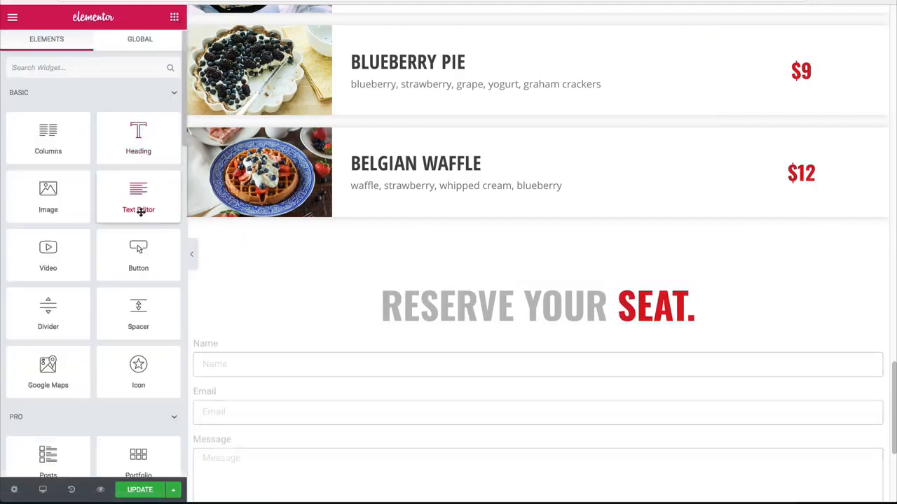
Step: Add a Spacer widget between the "reserve your seat." heading and the form, with its space set to 20 px
left_click_drag(137, 311, 380, 316)
double_click(151, 130)
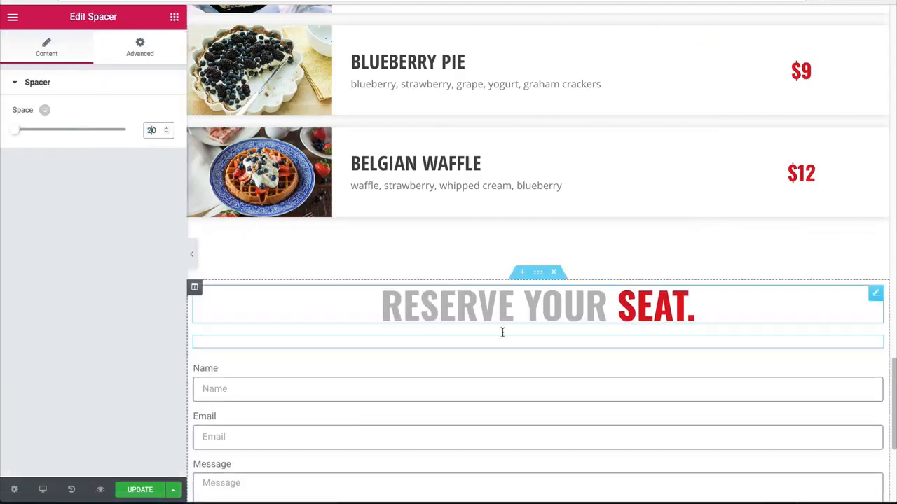
scroll(429, 343, "down", 2)
left_click(380, 322)
Step: Set the boxed content width of the "reserve your seat." section to 700 and preview the page
left_click(538, 189)
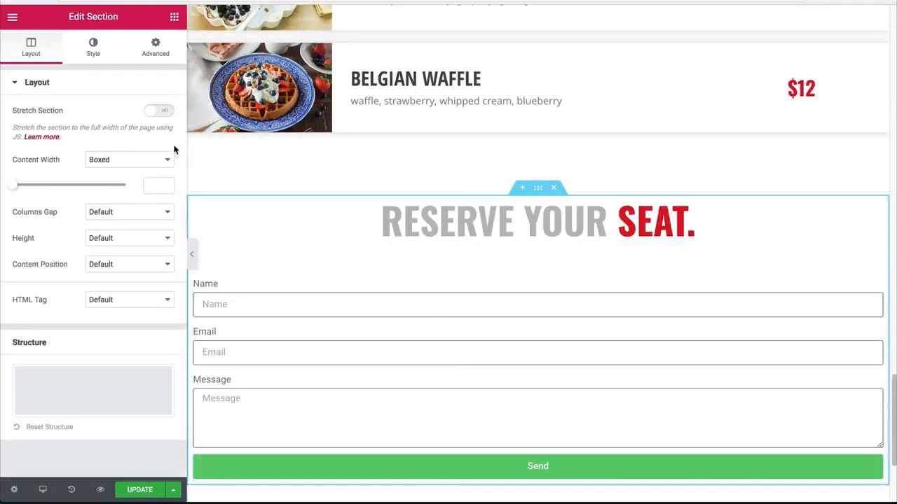
left_click(146, 184)
type("700")
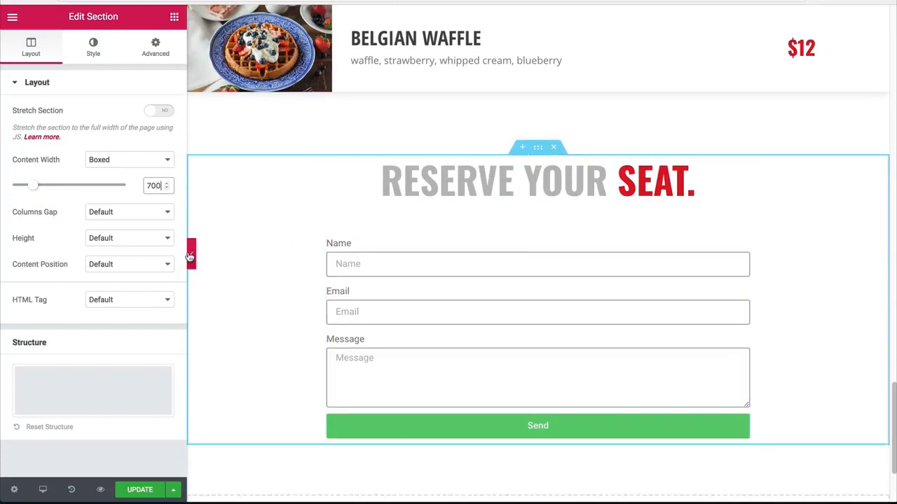
left_click(189, 257)
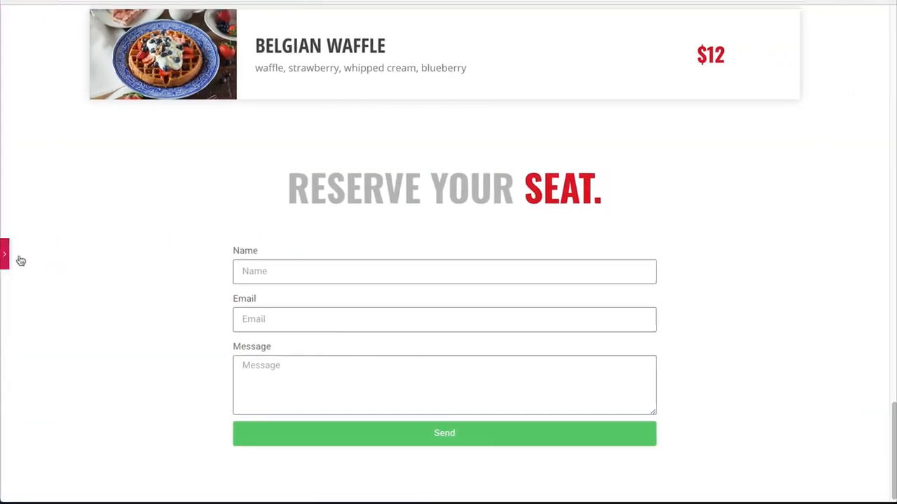
left_click(21, 261)
Step: Give the form fields a border radius of 0 and a border width of 2 at the bottom and 0 on the other sides
left_click(456, 262)
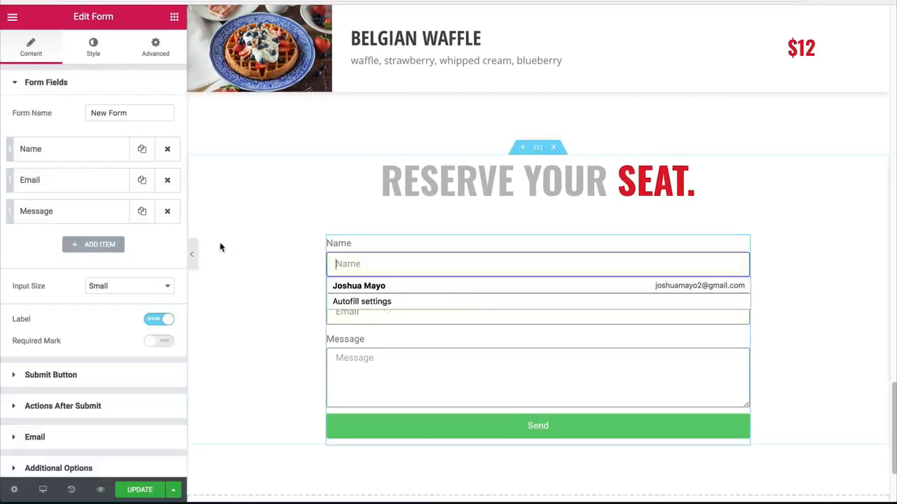
left_click(192, 254)
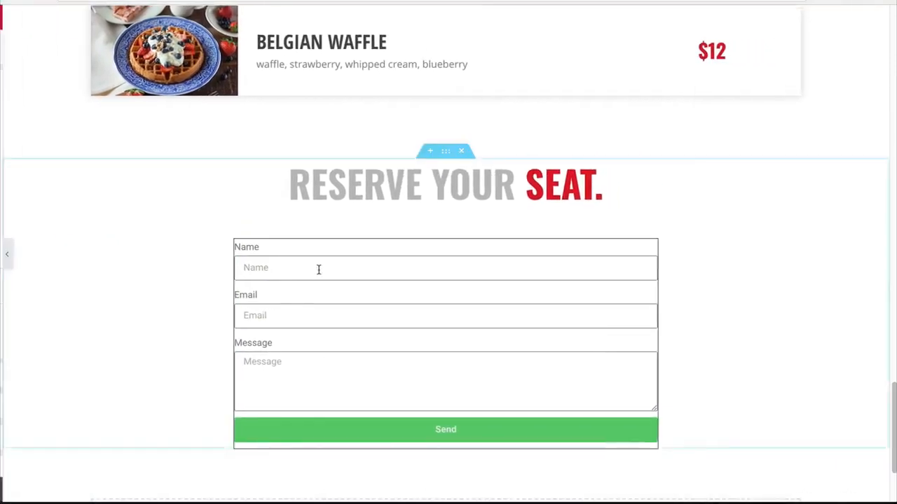
left_click(96, 57)
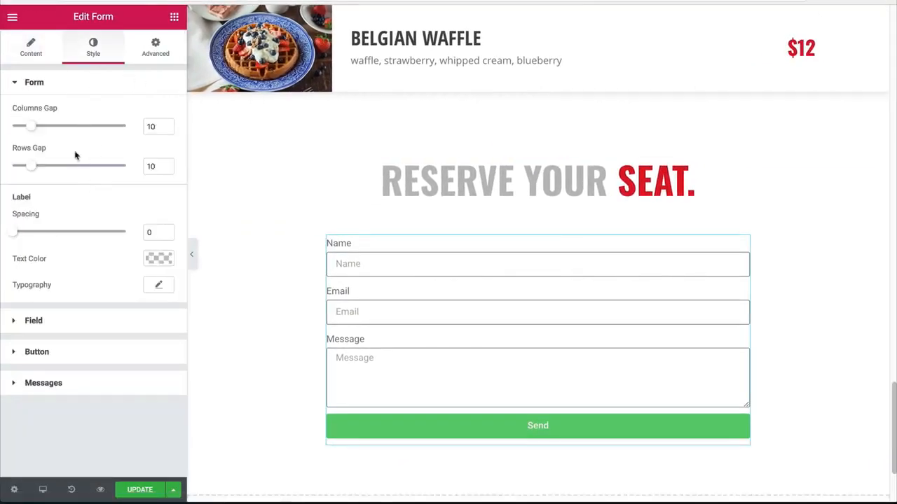
left_click(34, 321)
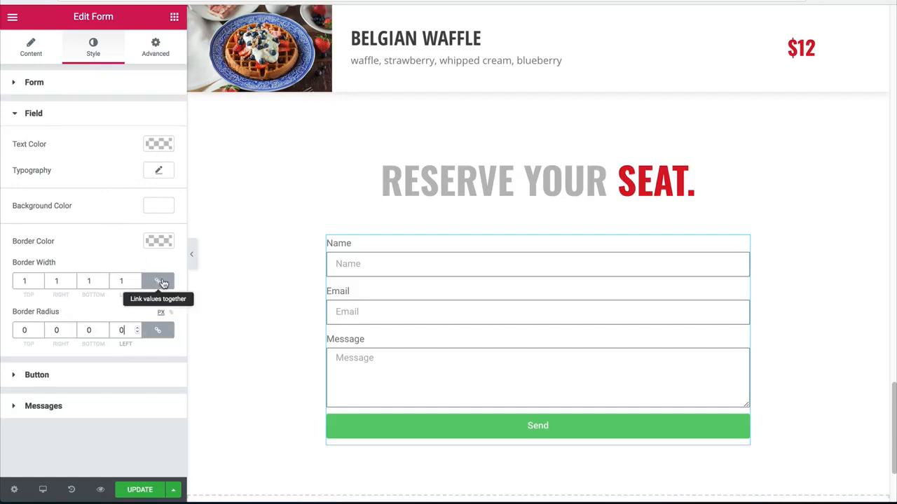
left_click(127, 281)
type("0")
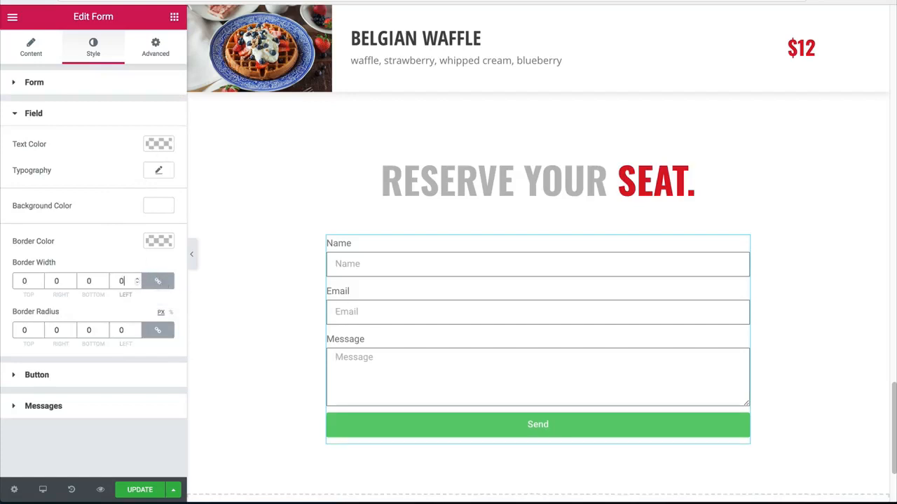
left_click(158, 281)
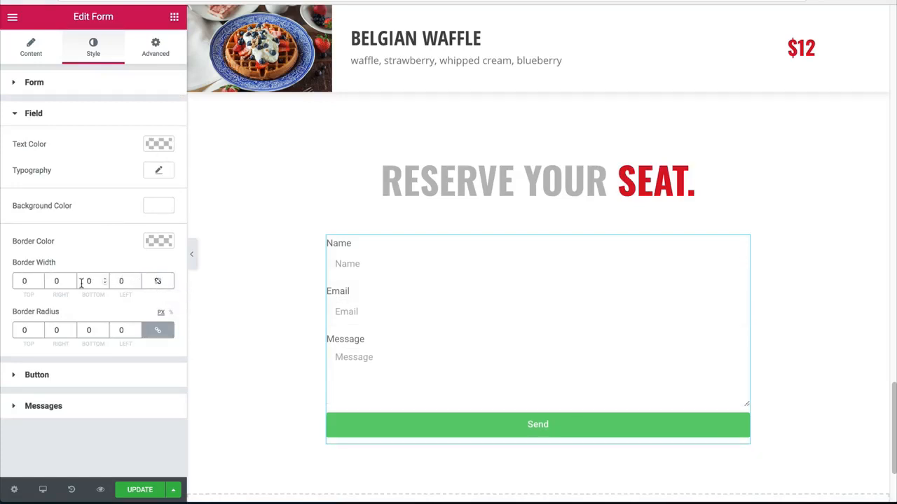
double_click(88, 281)
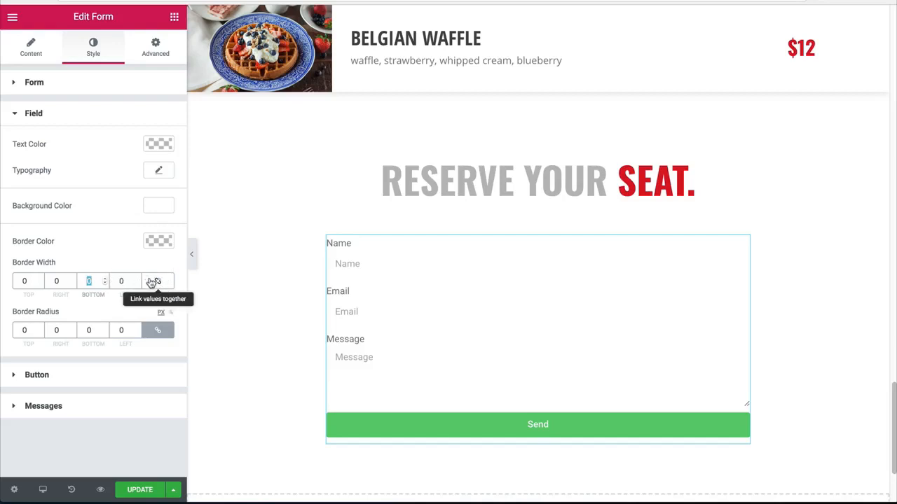
type("2")
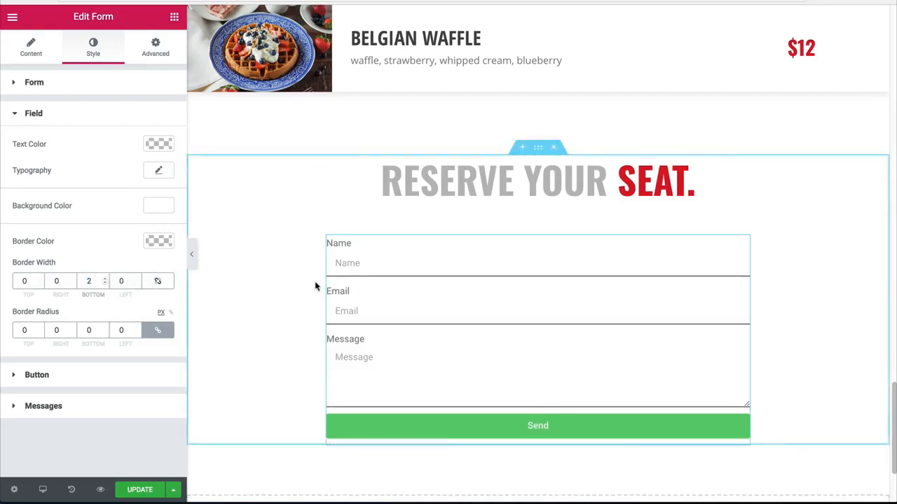
Step: Set the form fields' border color to light gray #cccccc and make their background fully transparent
left_click(164, 245)
left_click_drag(31, 304, 9, 274)
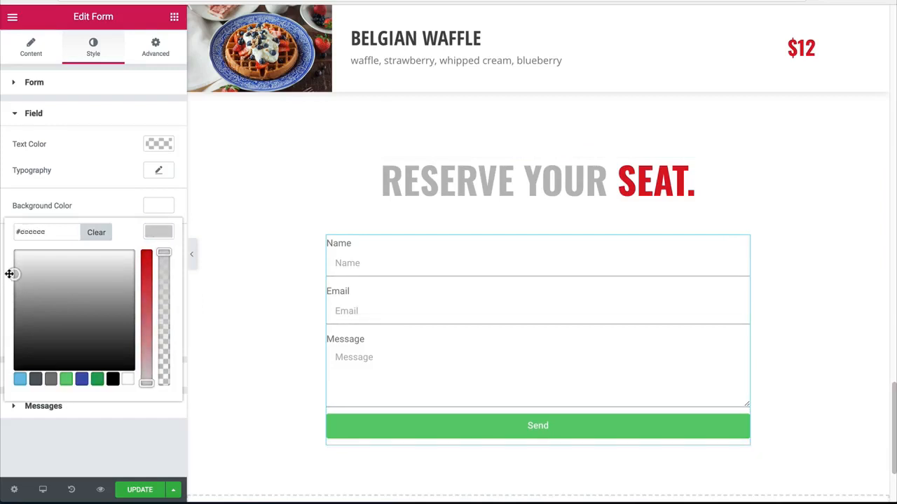
left_click(154, 238)
left_click(155, 207)
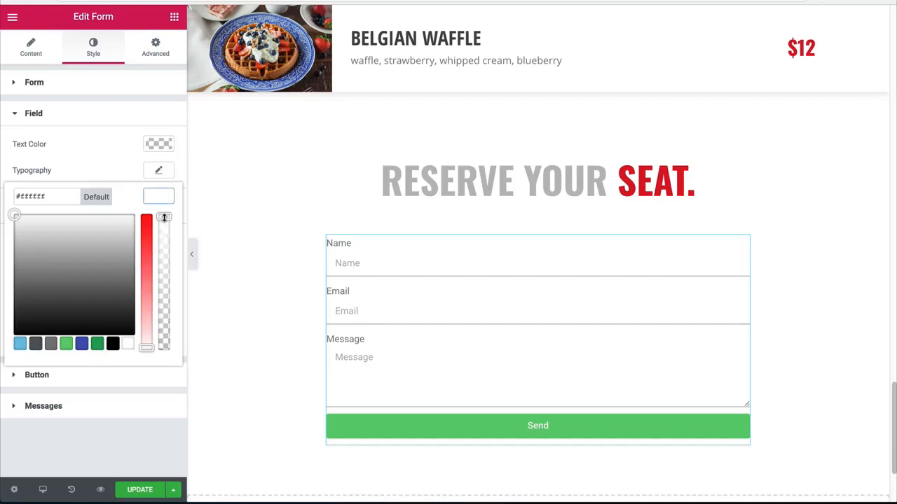
left_click_drag(164, 217, 161, 368)
left_click(161, 368)
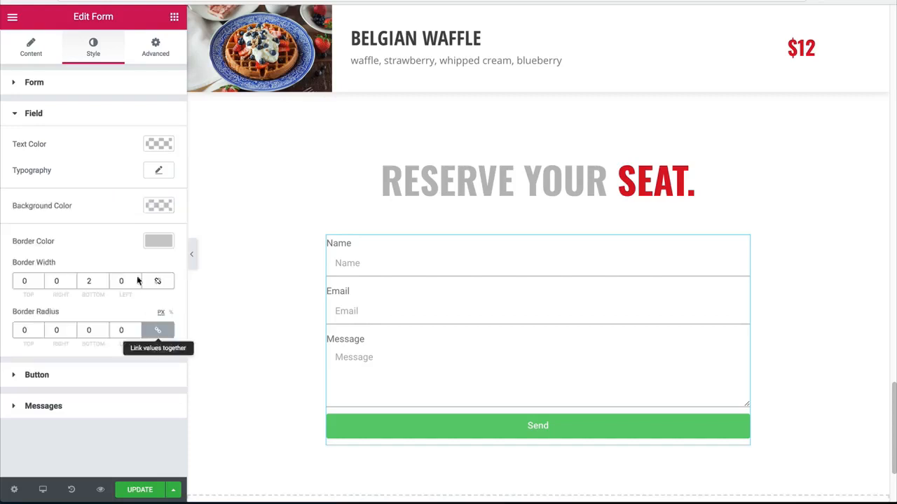
Step: Set the font family of the form fields to Oswald
left_click(160, 170)
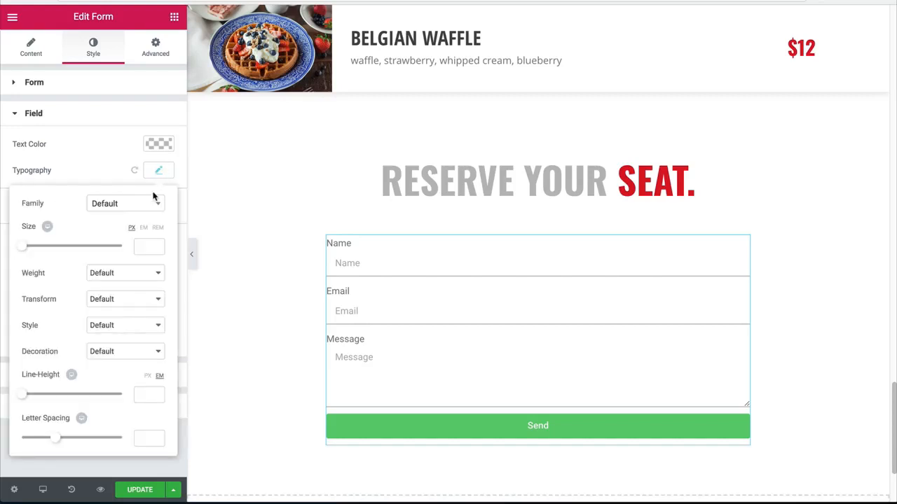
left_click(127, 204)
type("osw")
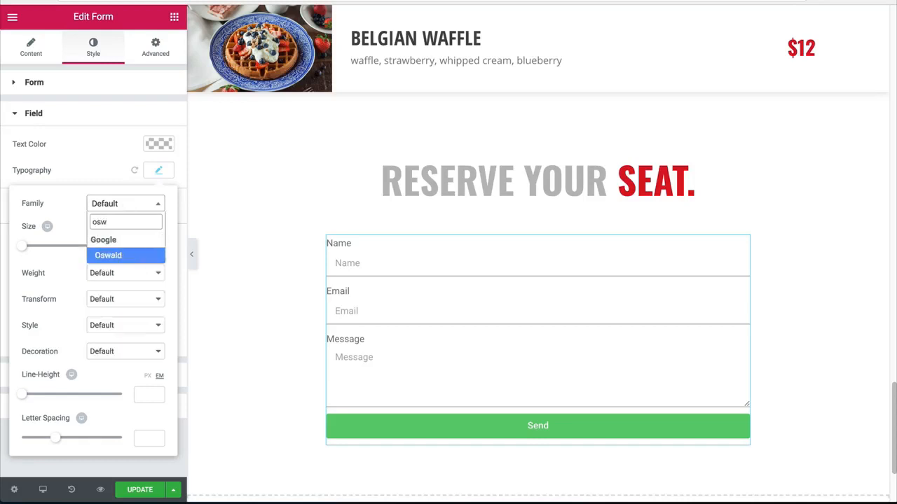
key("Return")
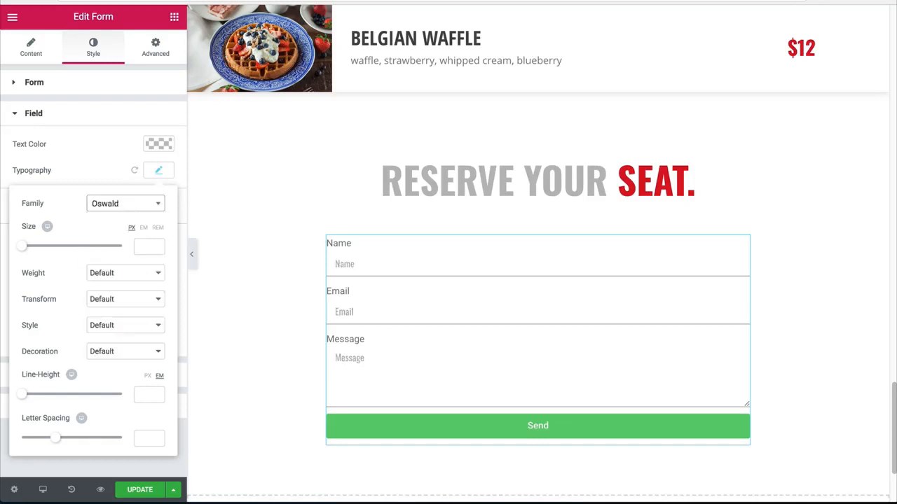
Step: Set the form fields' typography to Open Sans Condensed, size 18 px, weight 800, with uppercase transform
left_click(116, 204)
type("en sa")
key("Down")
key("Return")
left_click(149, 247)
type("18")
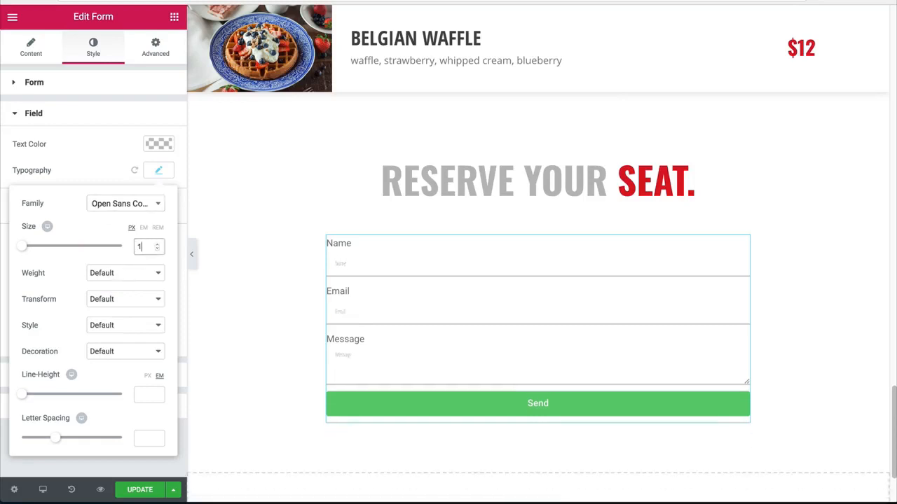
left_click(108, 281)
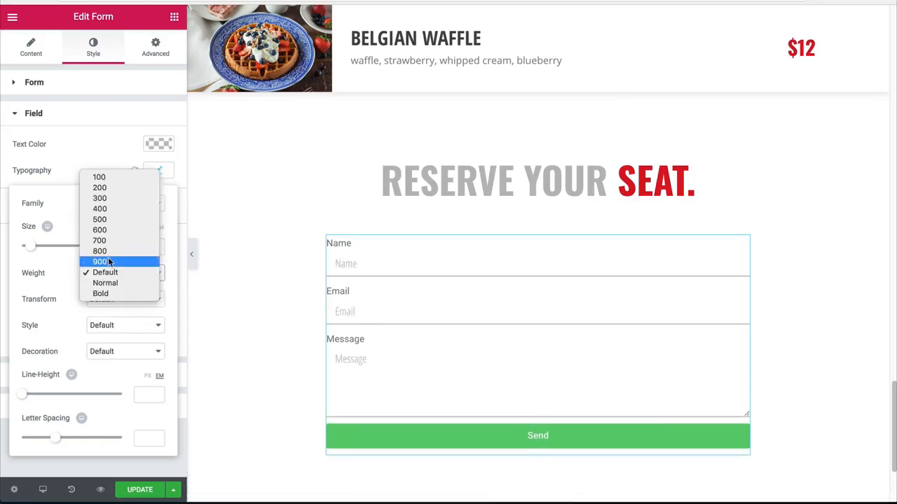
left_click(101, 251)
left_click(105, 299)
left_click(100, 311)
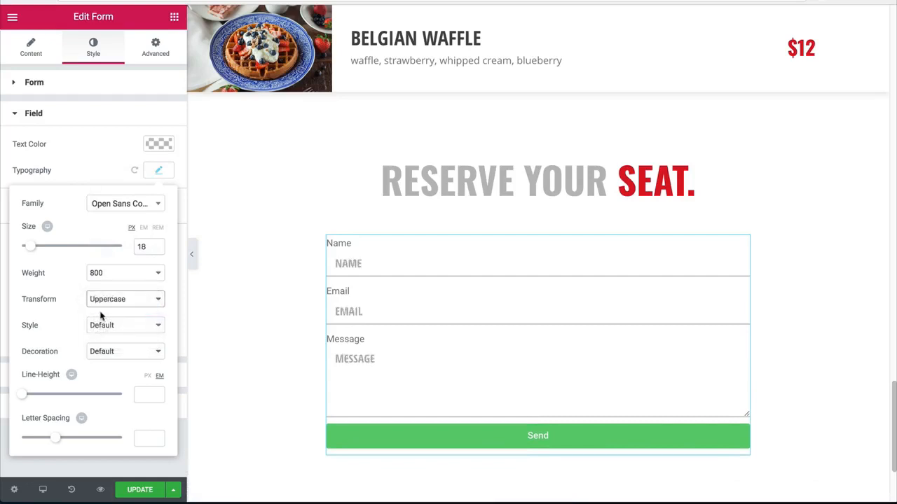
left_click(158, 171)
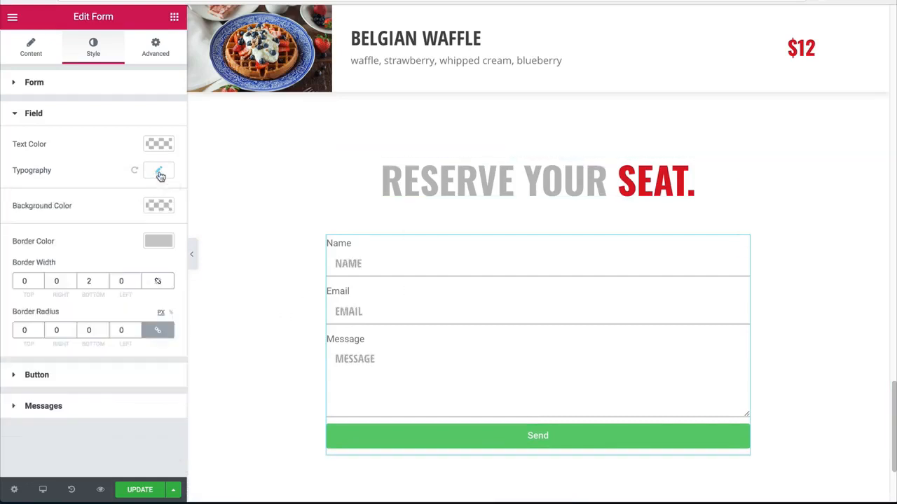
Step: Set the text color of the form fields to a dark gray
left_click(159, 145)
left_click_drag(119, 202, 2, 246)
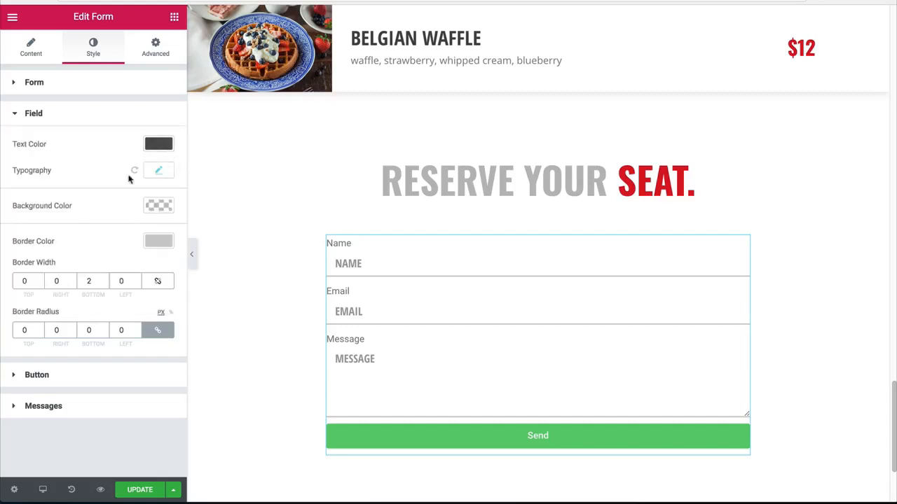
left_click(156, 145)
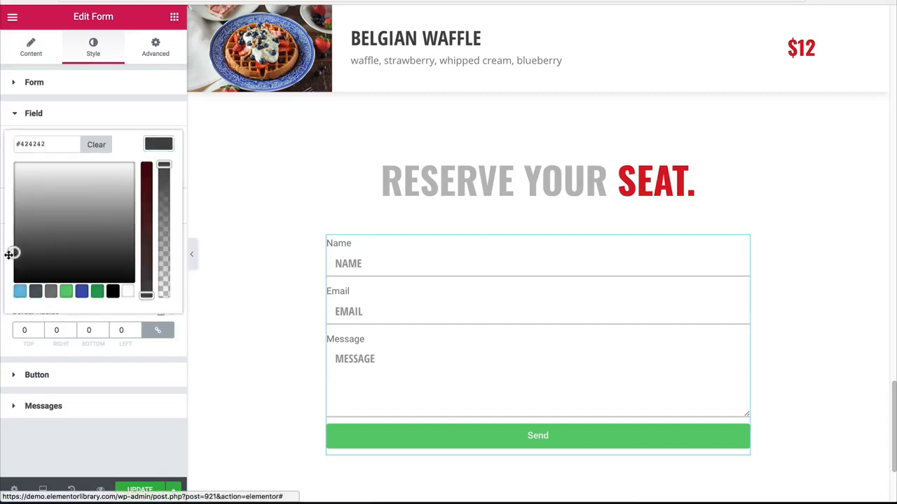
left_click(160, 147)
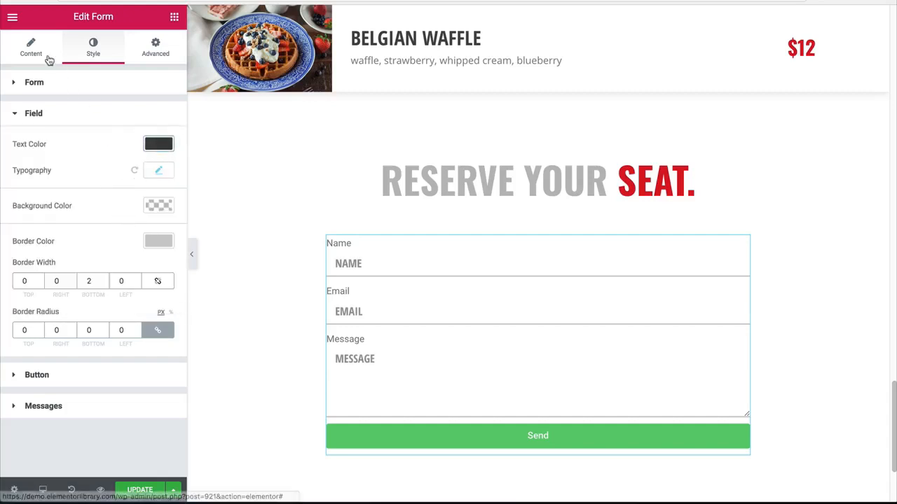
Step: Delete the Email and Message fields from the form, keeping only the Name field
scroll(484, 214, "up", 6)
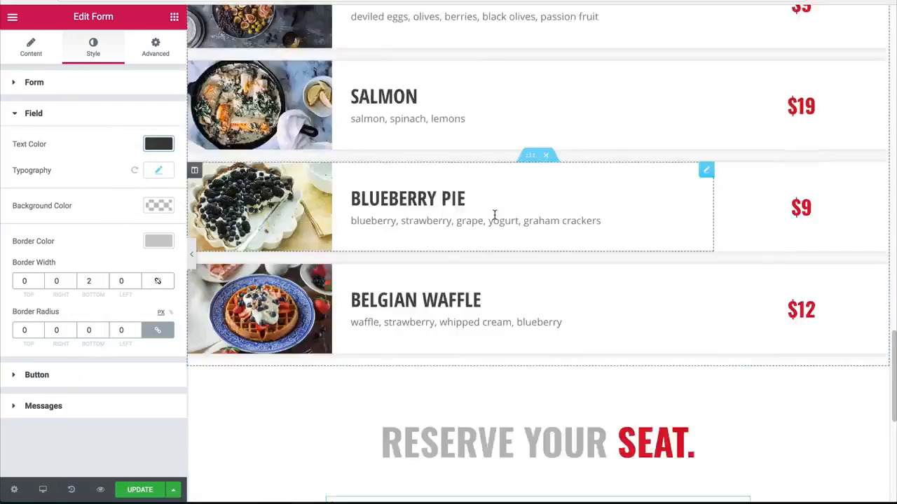
scroll(453, 205, "down", 3)
scroll(434, 204, "down", 4)
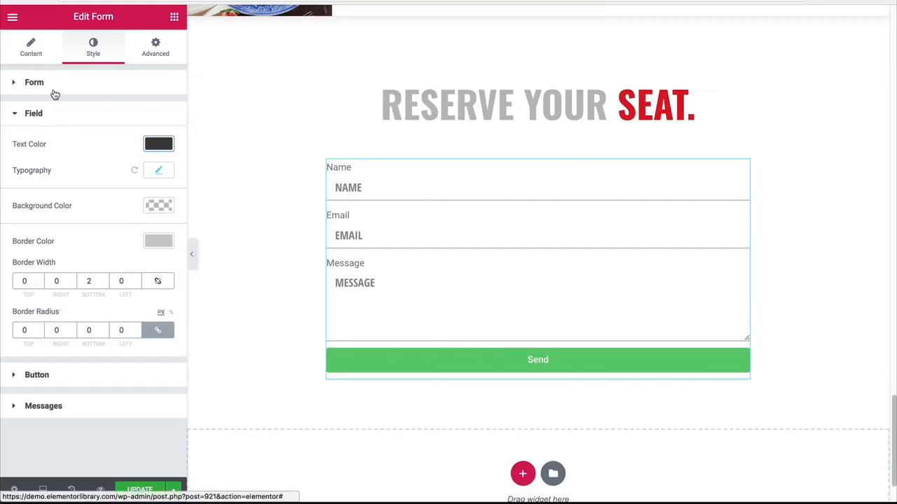
left_click(30, 53)
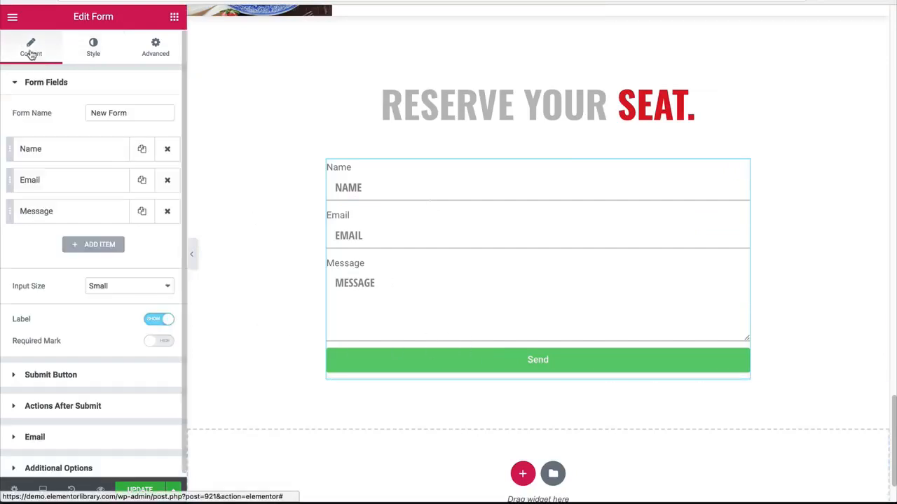
left_click(118, 287)
left_click(36, 262)
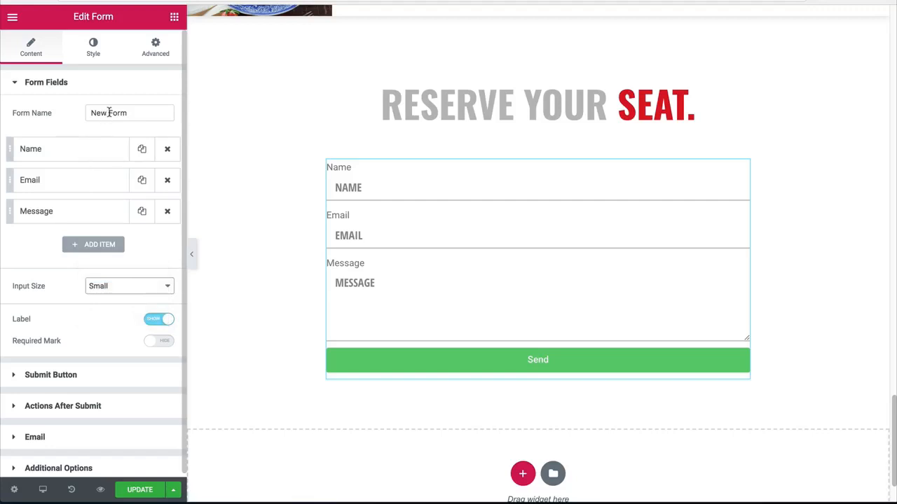
left_click(66, 158)
left_click(91, 158)
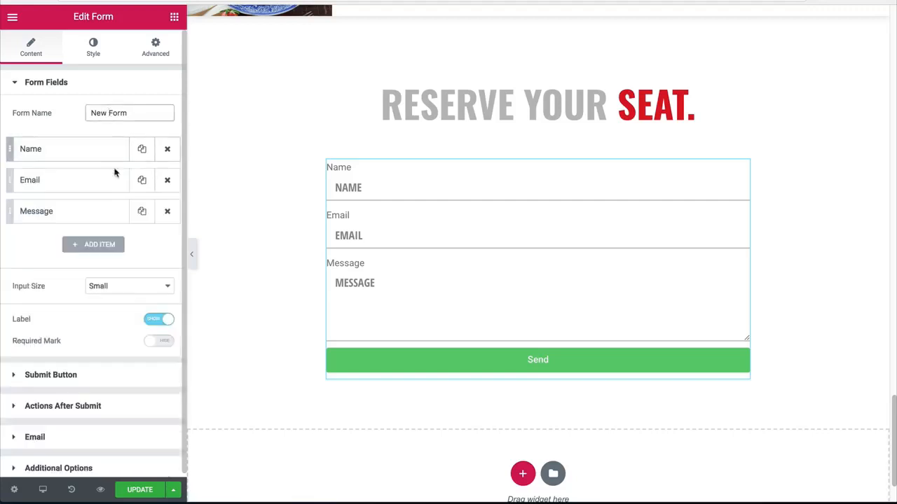
left_click(168, 182)
left_click(168, 181)
Step: Set the Name field's column width to 50%
left_click(103, 158)
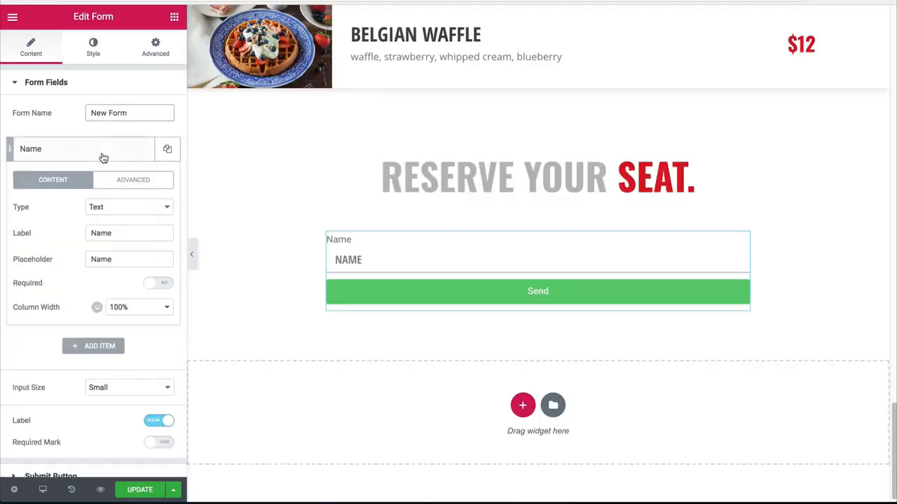
left_click(118, 307)
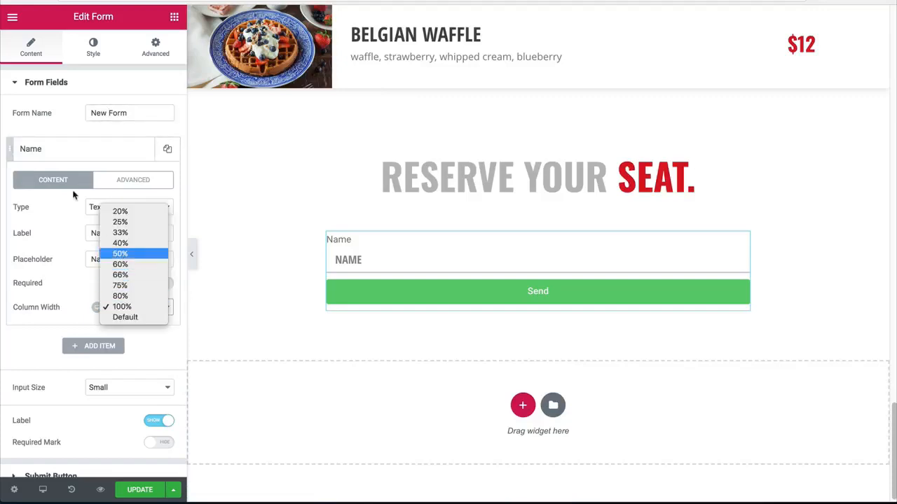
left_click(126, 254)
left_click(80, 150)
Step: Duplicate the half-width Name field five times to make three rows of two fields
left_click(168, 151)
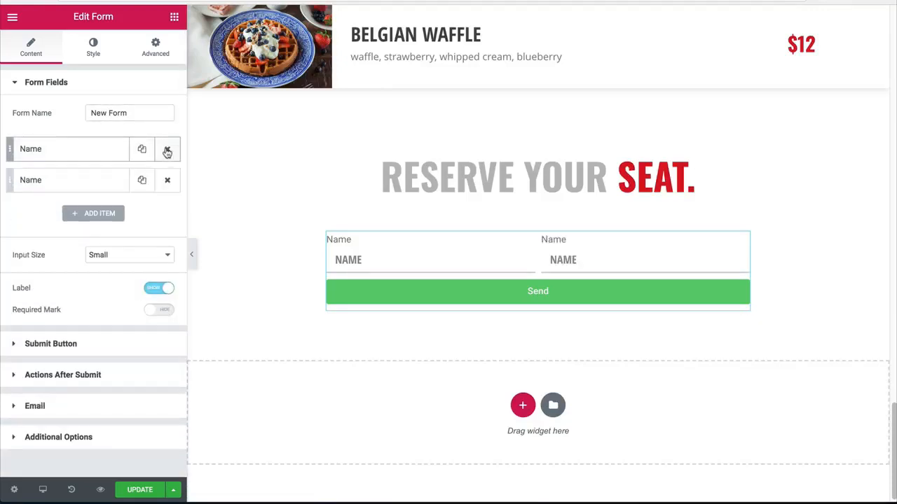
left_click(144, 151)
left_click(142, 151)
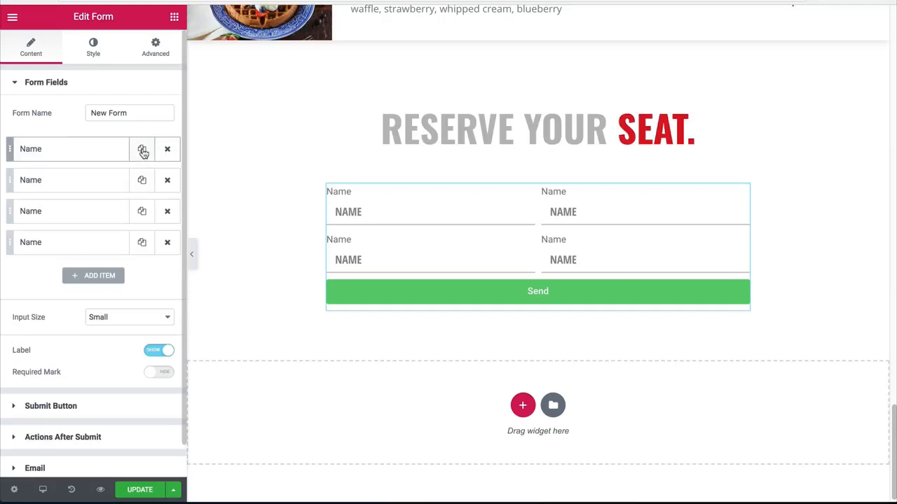
left_click(142, 150)
left_click(142, 151)
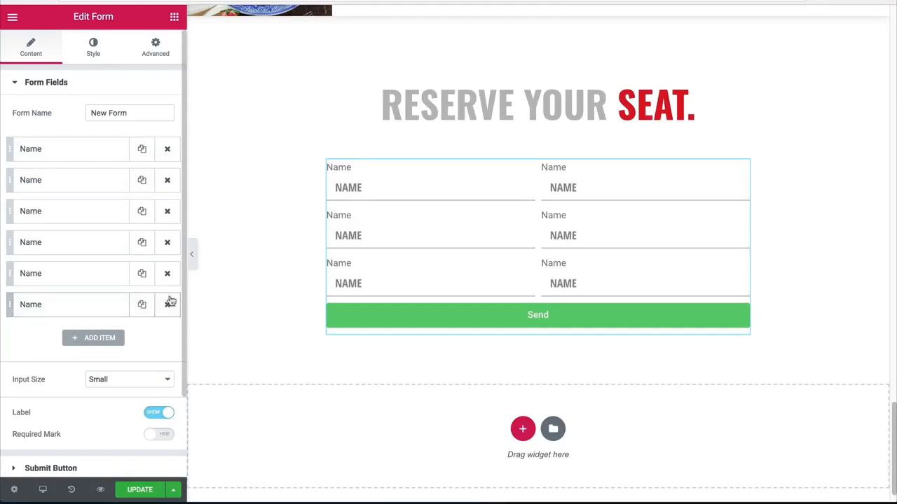
Step: Set the column width of the last Name field to 100%
left_click(87, 282)
left_click(98, 278)
left_click(89, 313)
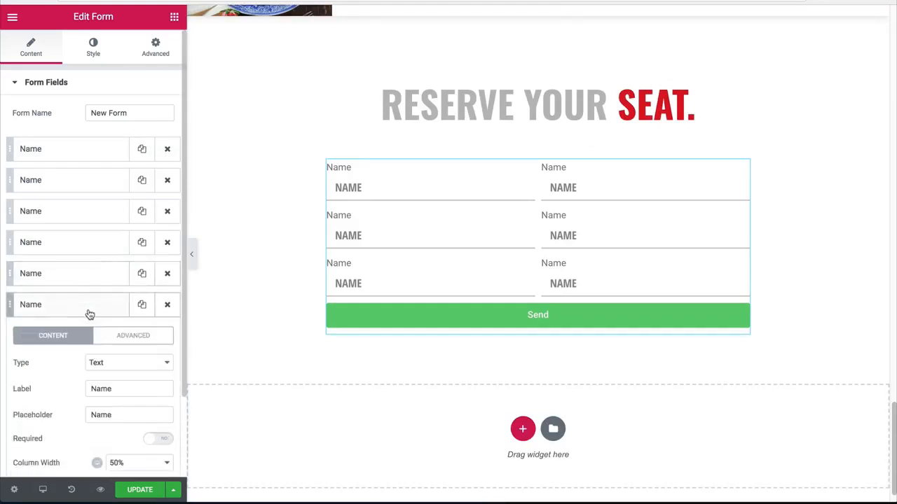
scroll(98, 329, "down", 2)
left_click(119, 362)
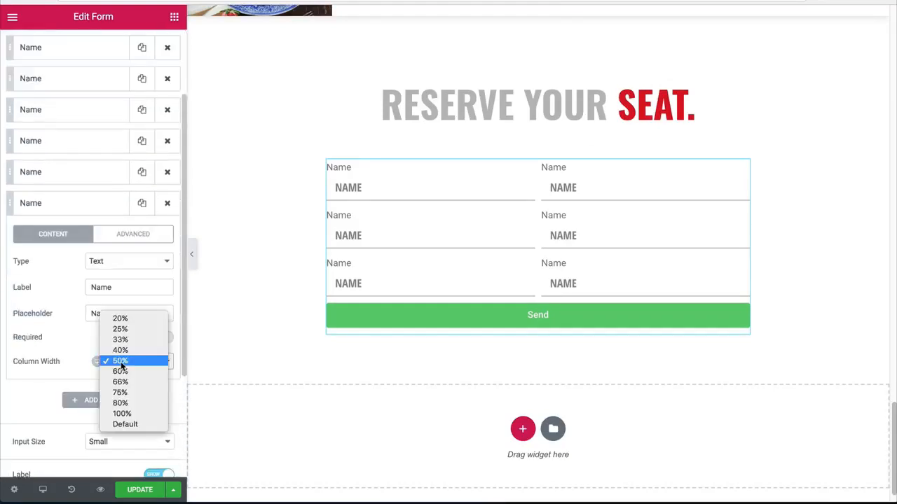
left_click(122, 412)
left_click(79, 208)
Step: Hide the labels above all the form fields
scroll(77, 190, "up", 2)
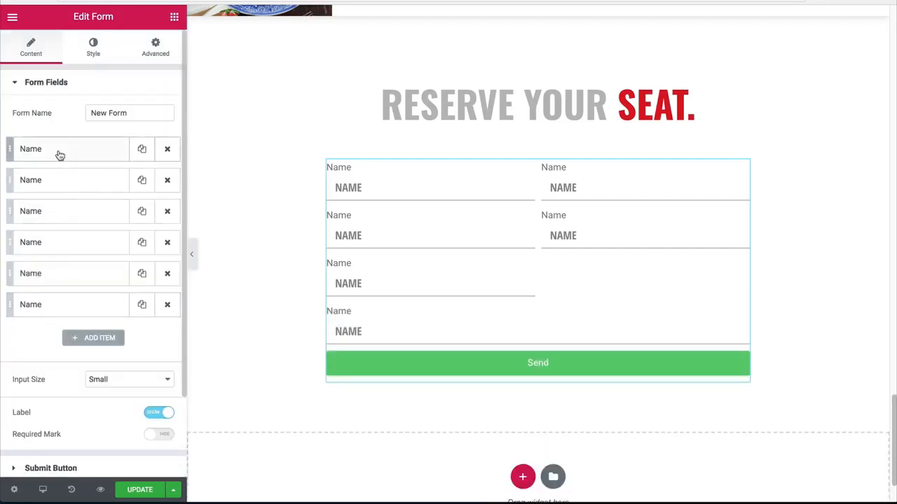
left_click(60, 150)
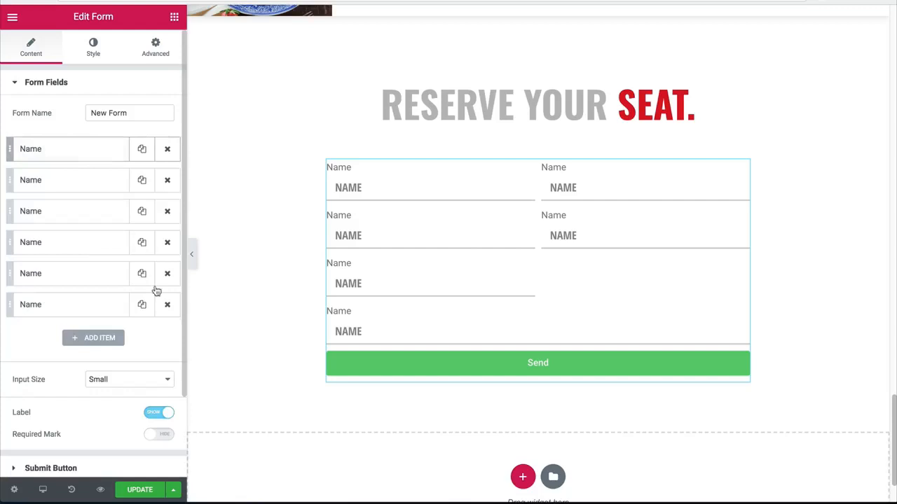
left_click(159, 412)
left_click(79, 155)
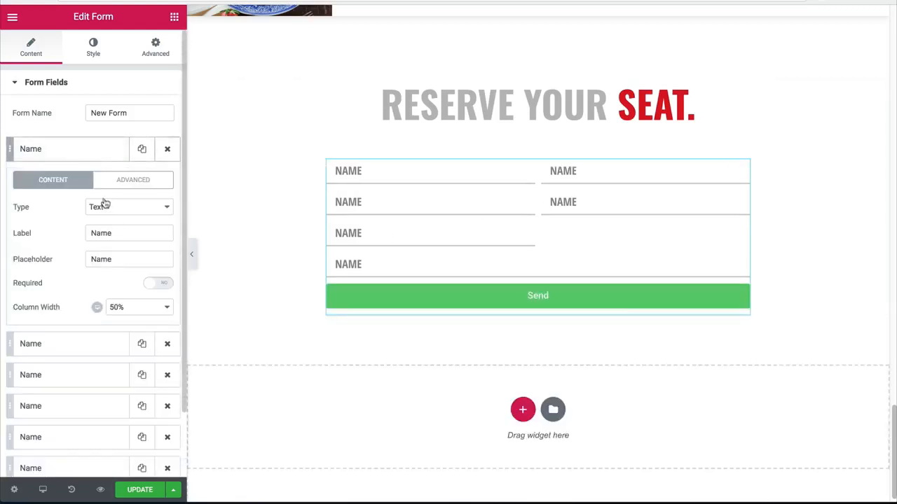
left_click(120, 234)
double_click(105, 234)
left_click(91, 150)
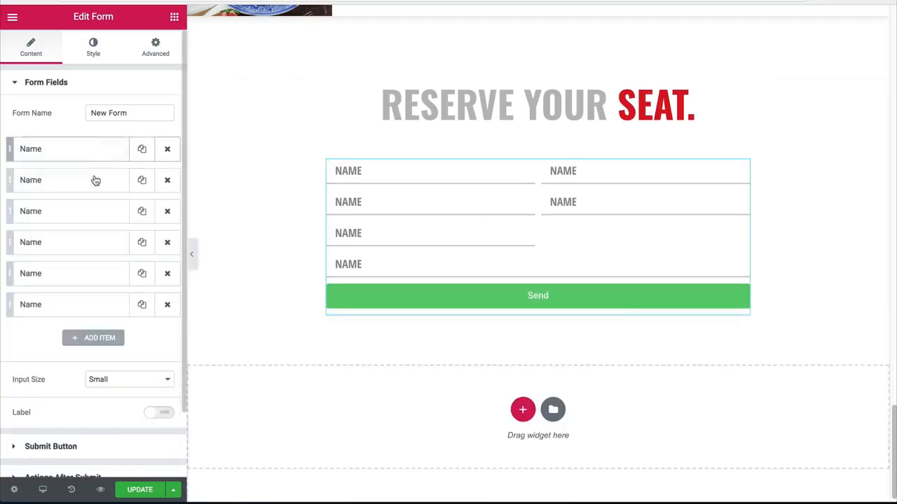
Step: Change the second form field's label and placeholder to "Phone"
left_click(94, 180)
double_click(124, 264)
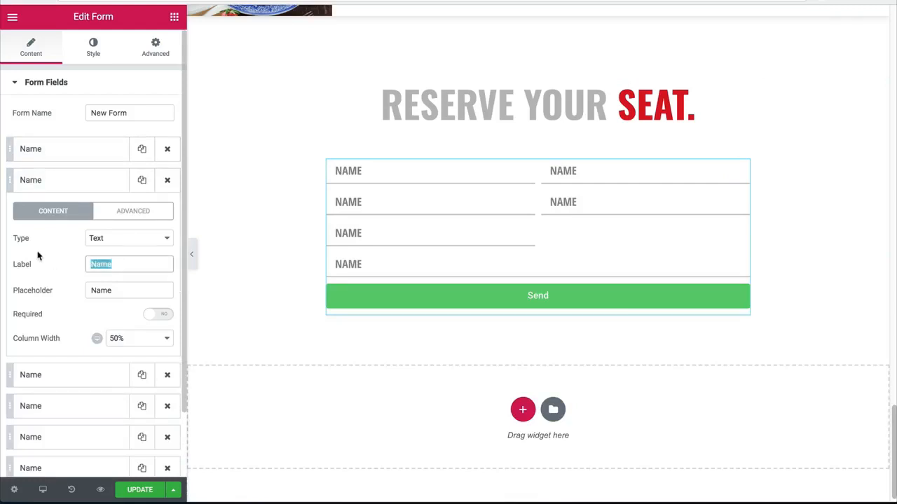
type("Phone")
key("Tab")
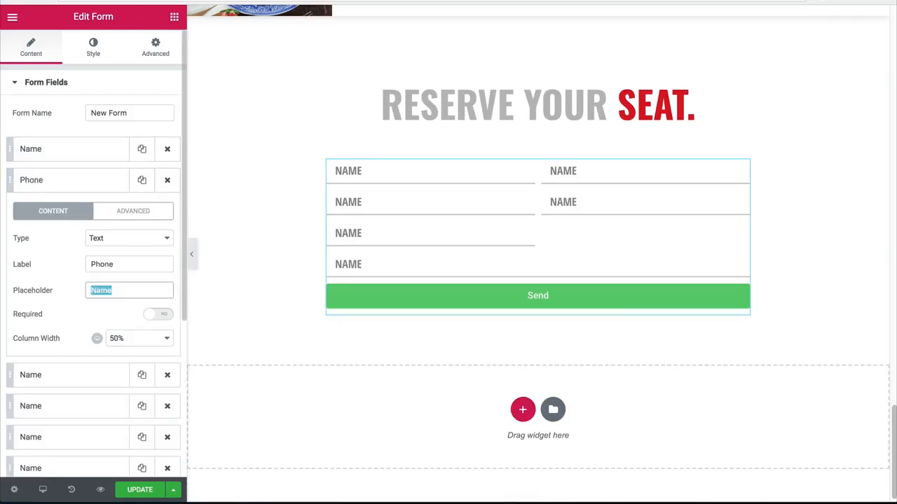
Step: Set the Phone field's type to Number, with a minimum value of 10 and a maximum value of 10
left_click(90, 237)
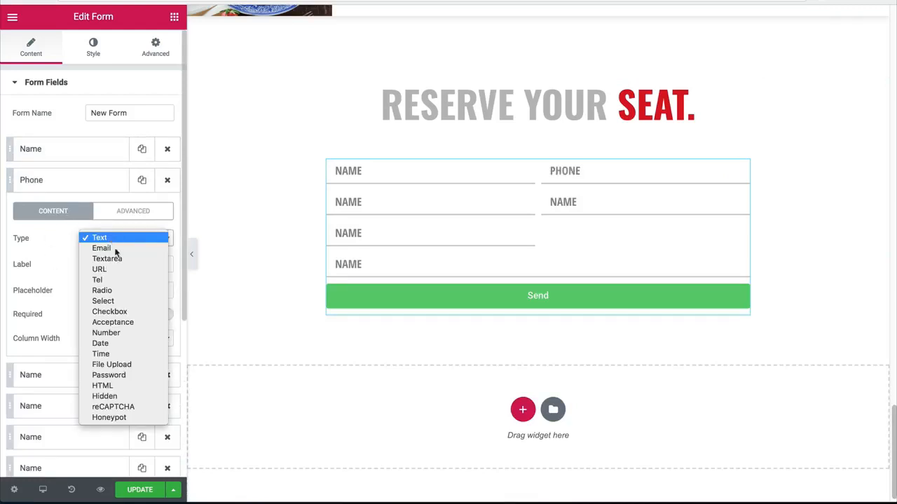
left_click(113, 332)
left_click(101, 341)
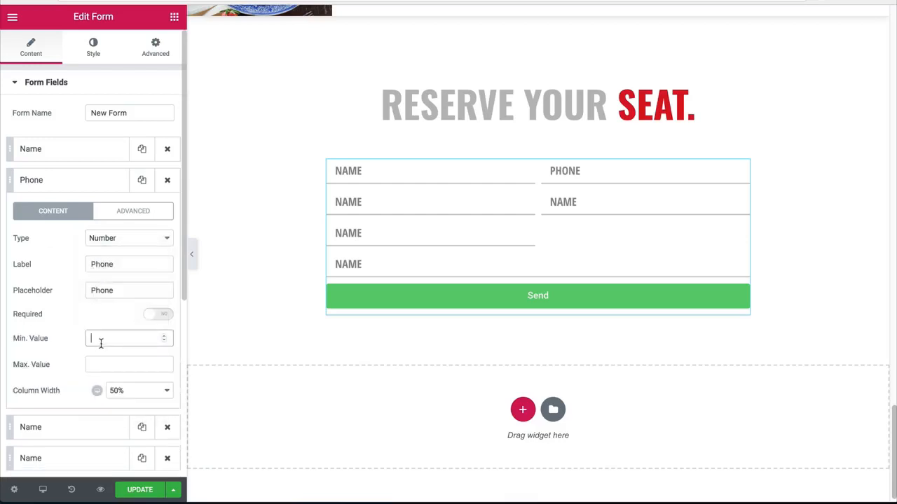
type("10")
key("Tab")
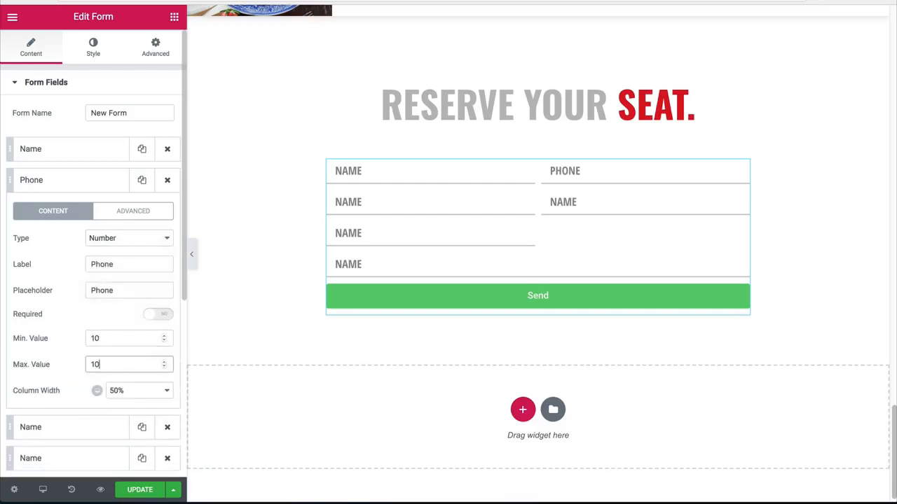
left_click(77, 180)
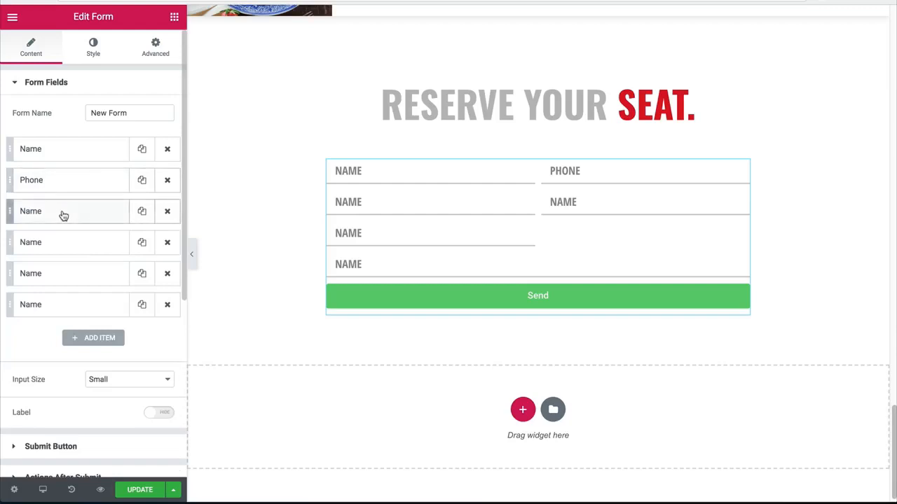
Step: Change the third field's label and placeholder to "Date" and set its type to Date
left_click(82, 219)
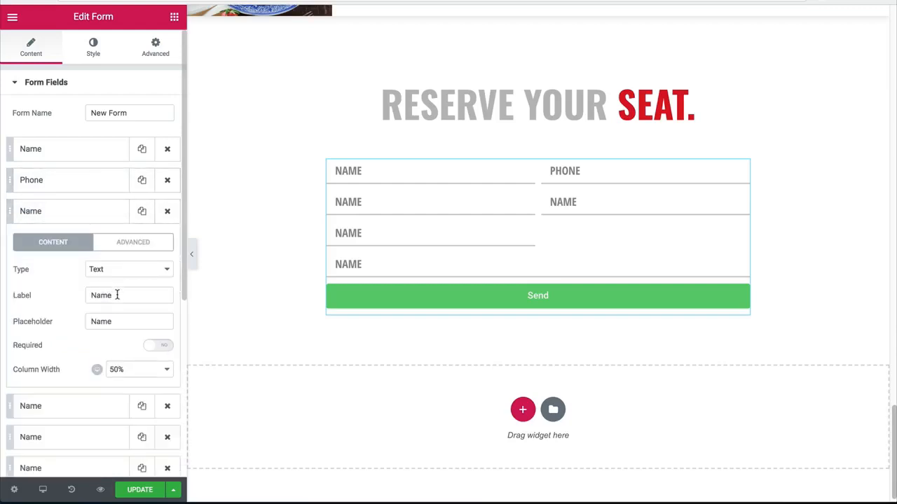
double_click(117, 295)
type("Date")
key("Tab")
type("Da")
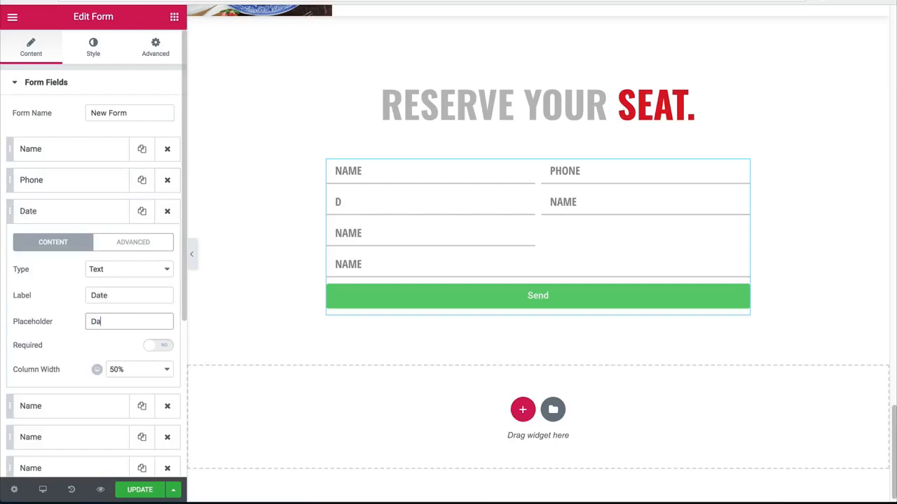
left_click(101, 270)
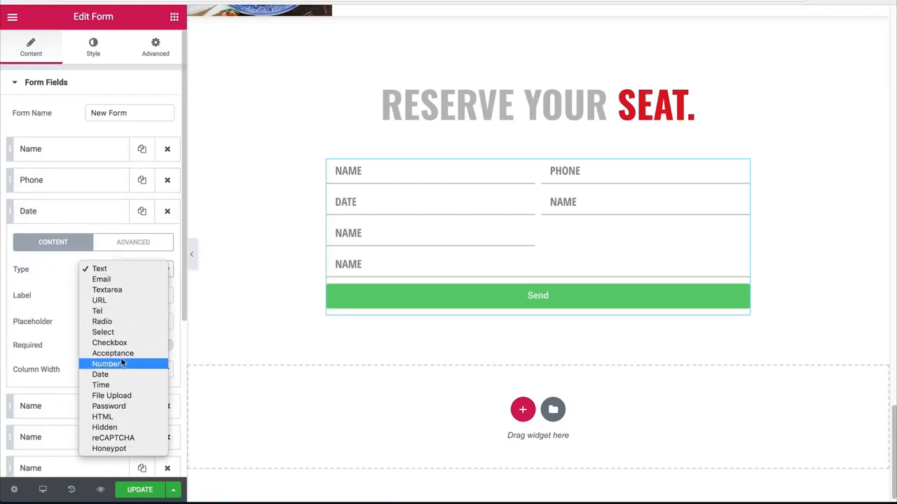
left_click(100, 374)
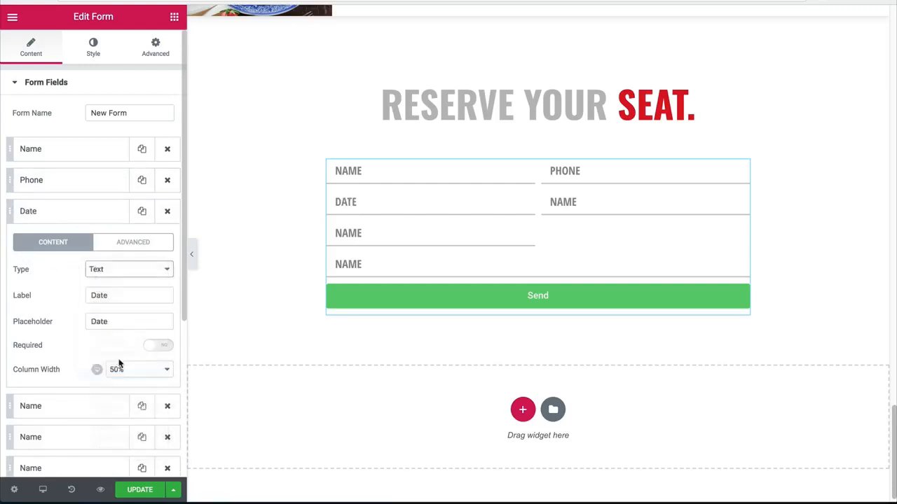
left_click(87, 221)
Step: Change the fourth field's label and placeholder to "Time"
left_click(78, 238)
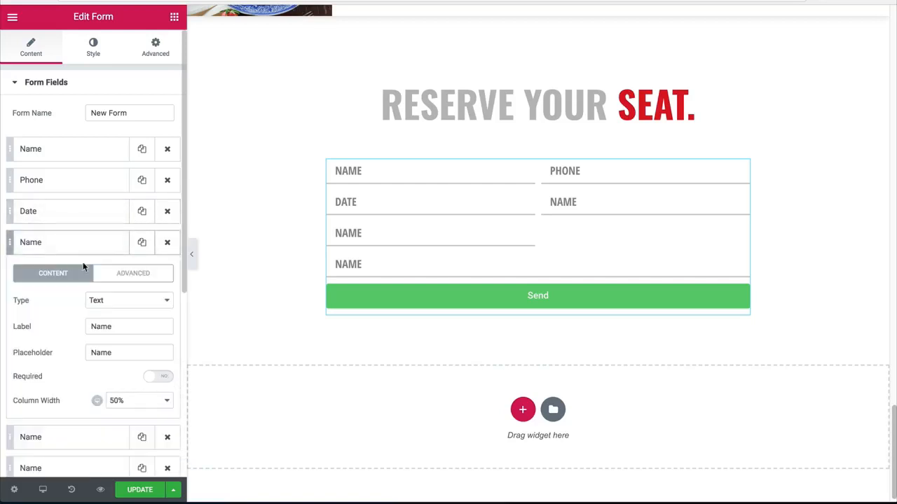
left_click_drag(114, 330, 21, 314)
type("Time")
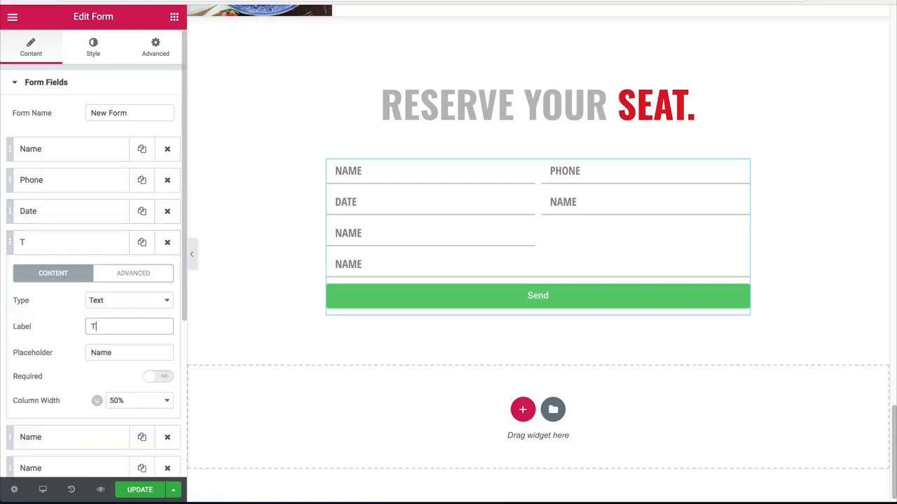
key("Tab")
type("Time")
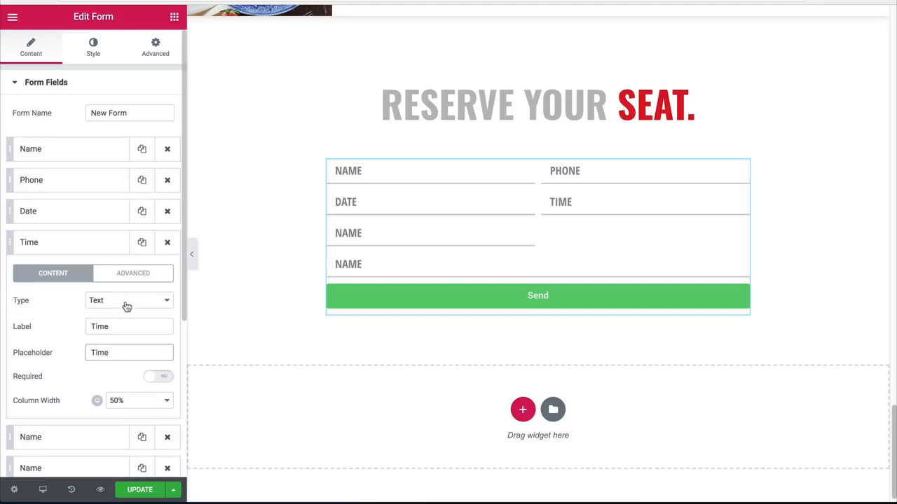
left_click(63, 242)
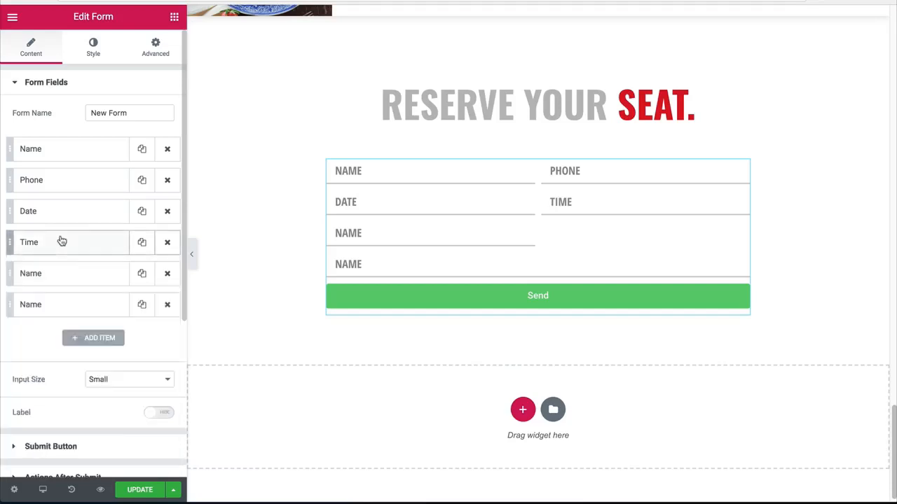
Step: Change the fifth field's label and placeholder to "Number of people"
left_click(51, 274)
left_click_drag(112, 357, 77, 358)
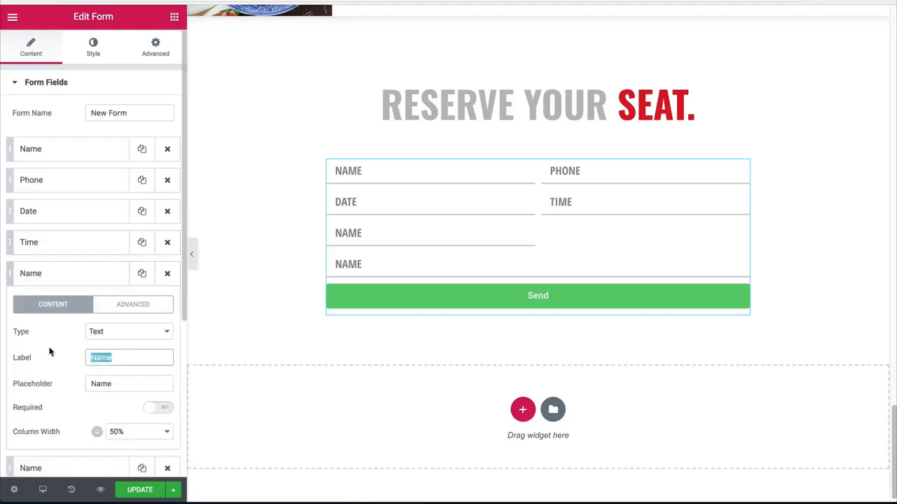
type("Party S")
key("ctrl+a")
type("Number of peopl")
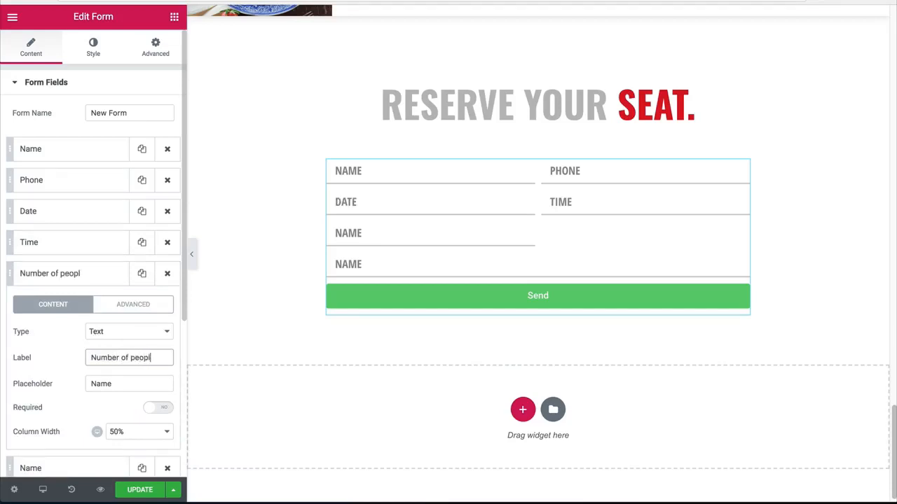
type("e")
key("ctrl+a")
key("ctrl+c")
double_click(106, 383)
key("ctrl+v")
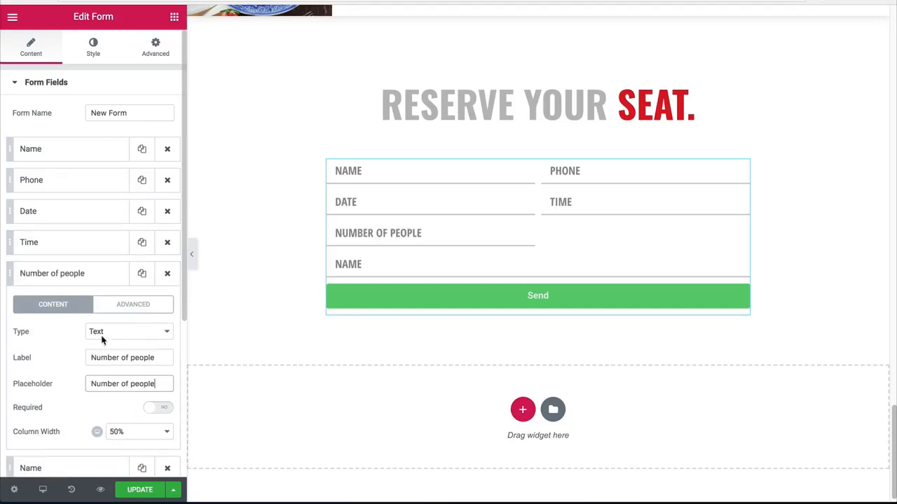
Step: Set the "Number of people" field's type to Number and its column width to 100%
left_click(105, 332)
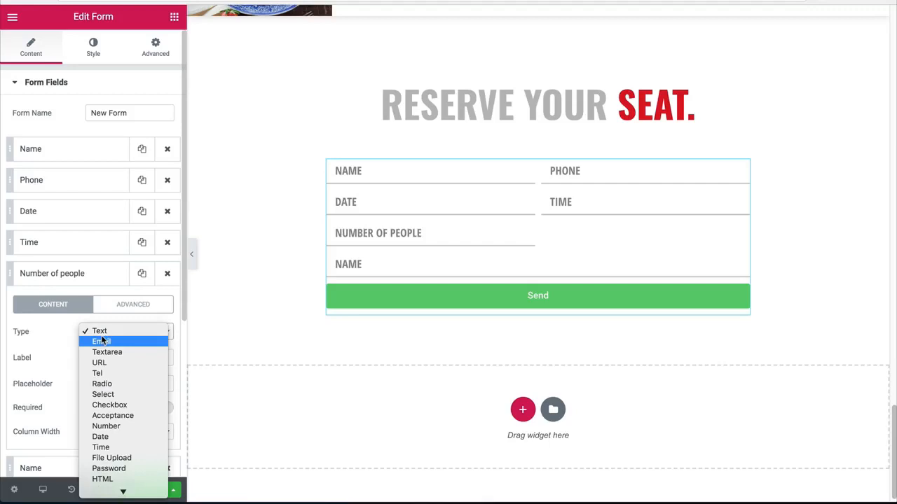
left_click(112, 426)
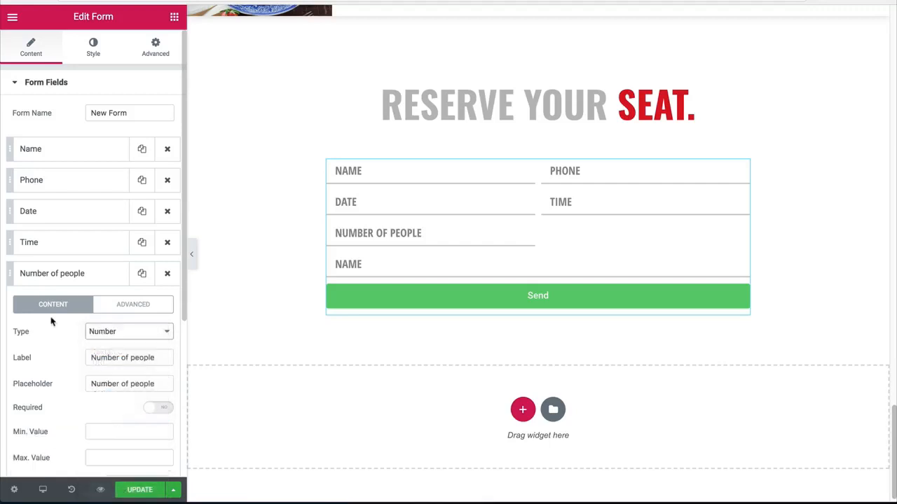
scroll(131, 382, "down", 3)
left_click(133, 369)
left_click(122, 421)
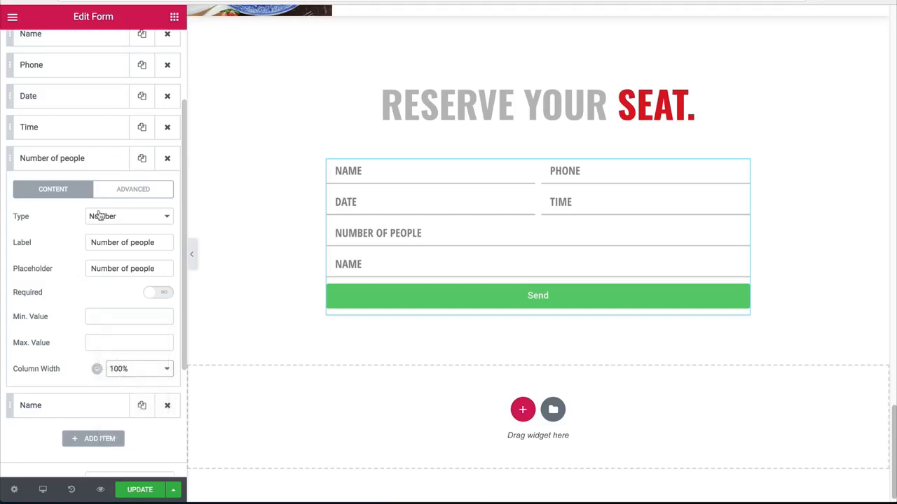
left_click(96, 168)
Step: Change the last Name field to a Textarea with "special requests" as its label and placeholder
left_click(70, 191)
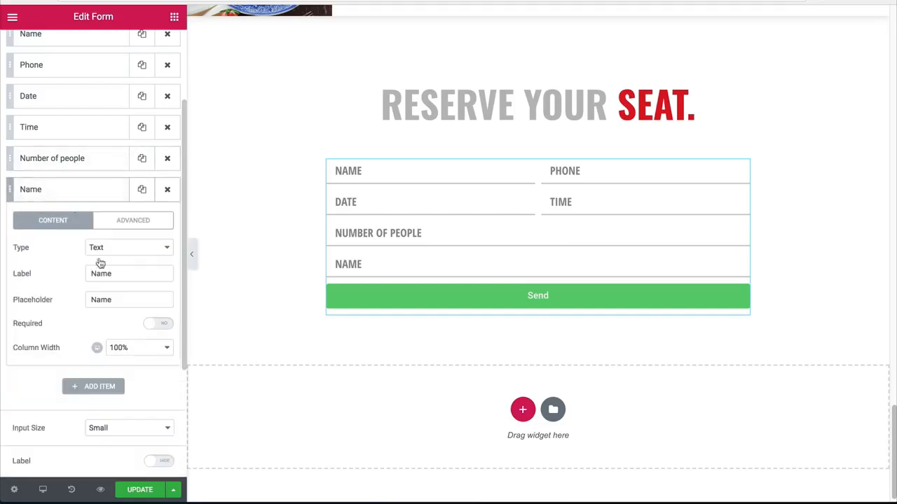
left_click(118, 249)
left_click(118, 268)
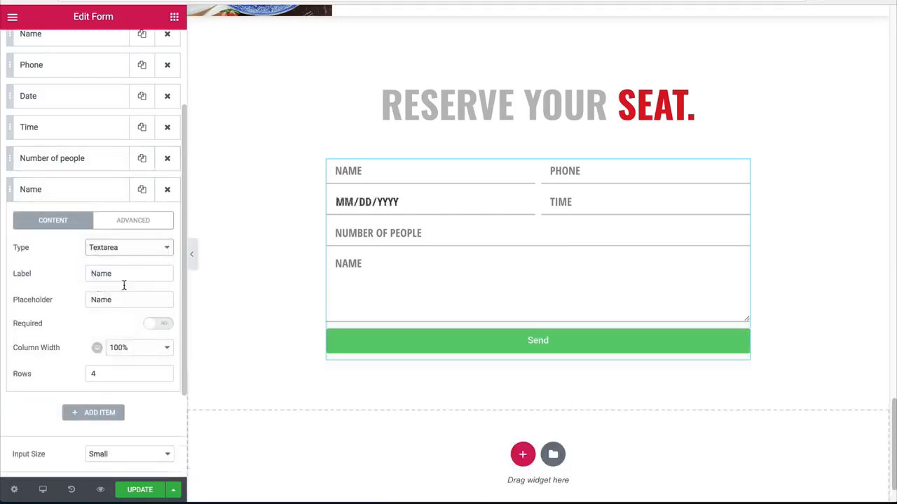
left_click_drag(112, 273, 93, 270)
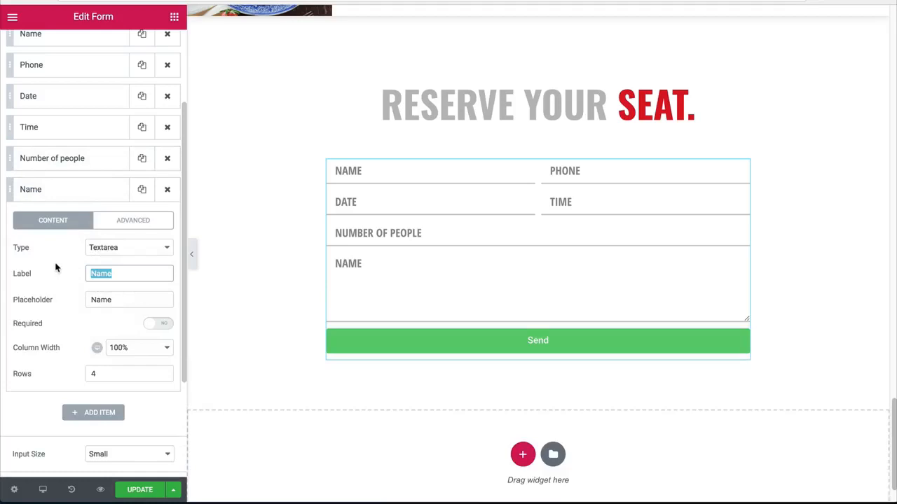
type("special requests")
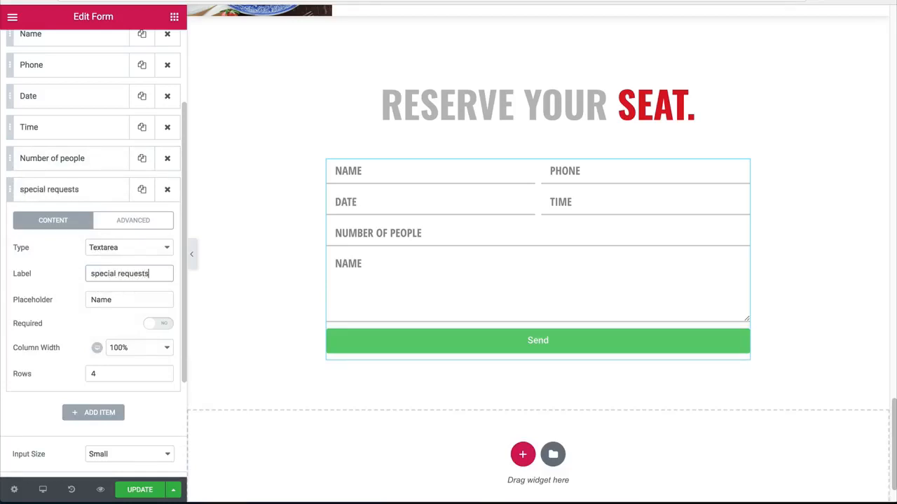
left_click_drag(149, 273, 84, 299)
key("ctrl+v")
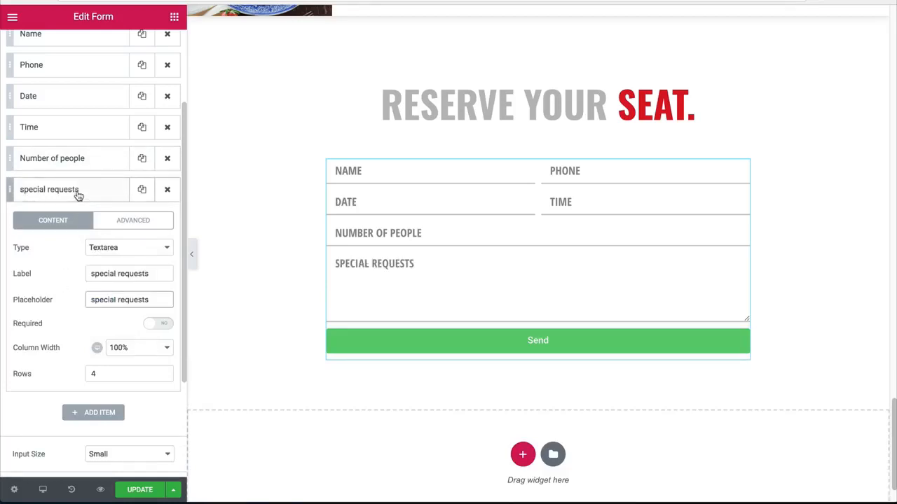
left_click(76, 196)
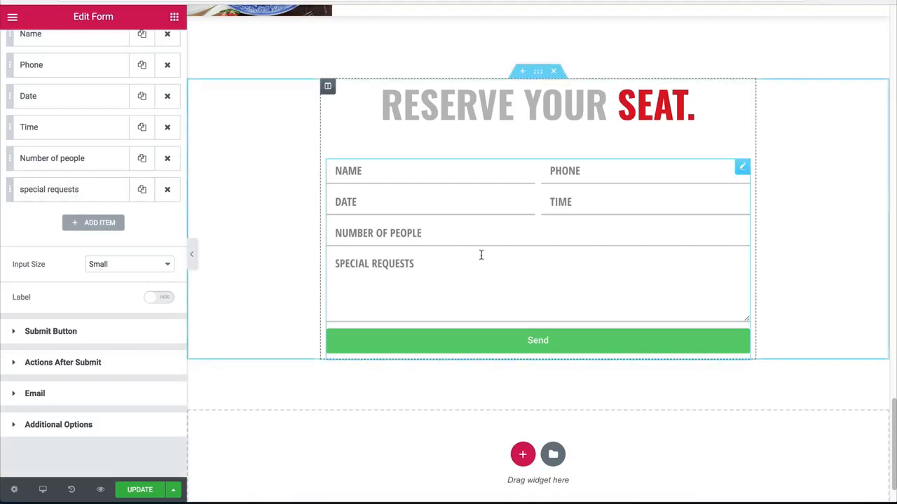
Step: Change the reservation form's submit button text to "confirm reservation"
left_click(195, 257)
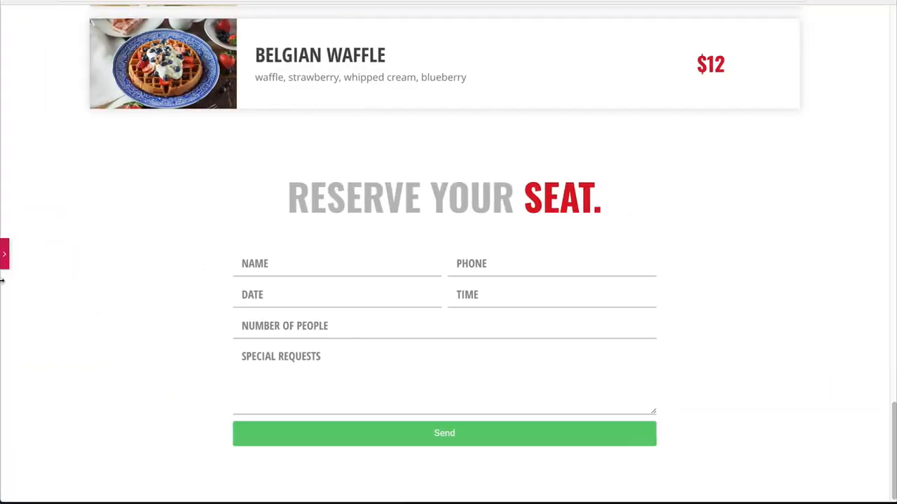
left_click(5, 260)
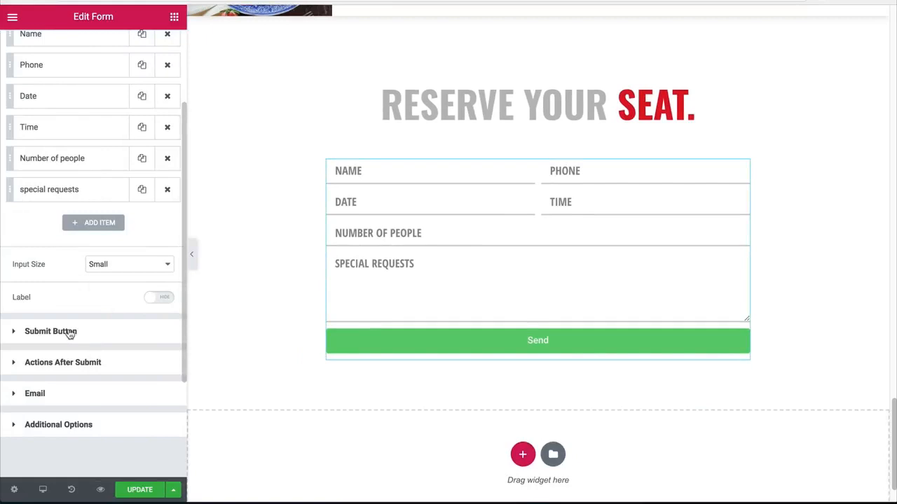
left_click(51, 332)
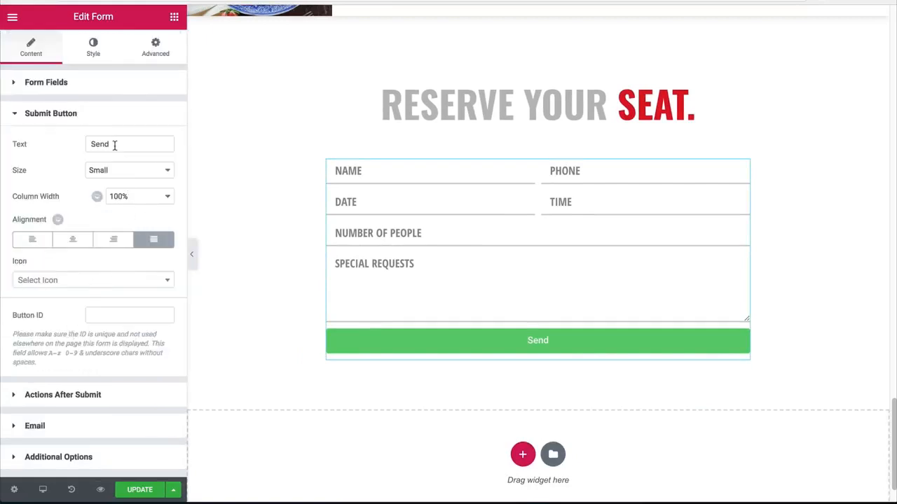
left_click_drag(114, 145, 41, 139)
type("confirm reservation")
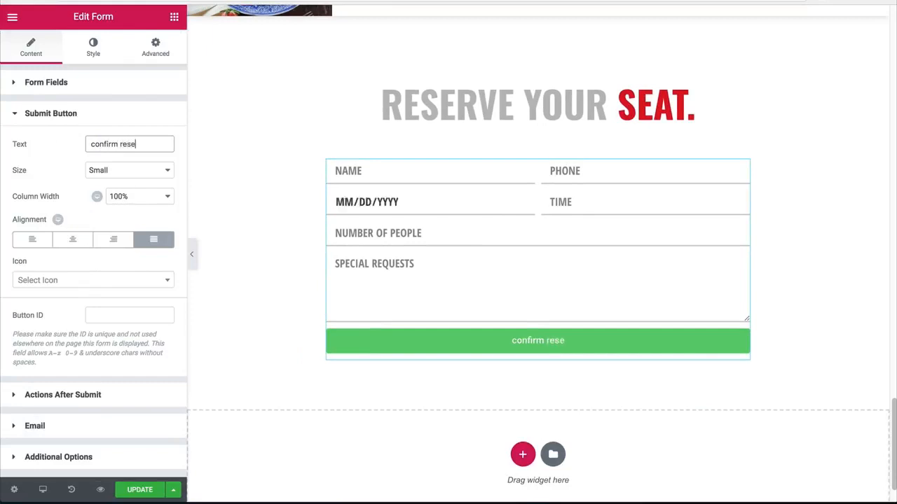
Step: Add a lock icon after the submit button's text with an icon spacing of 10
left_click(68, 283)
type("lock")
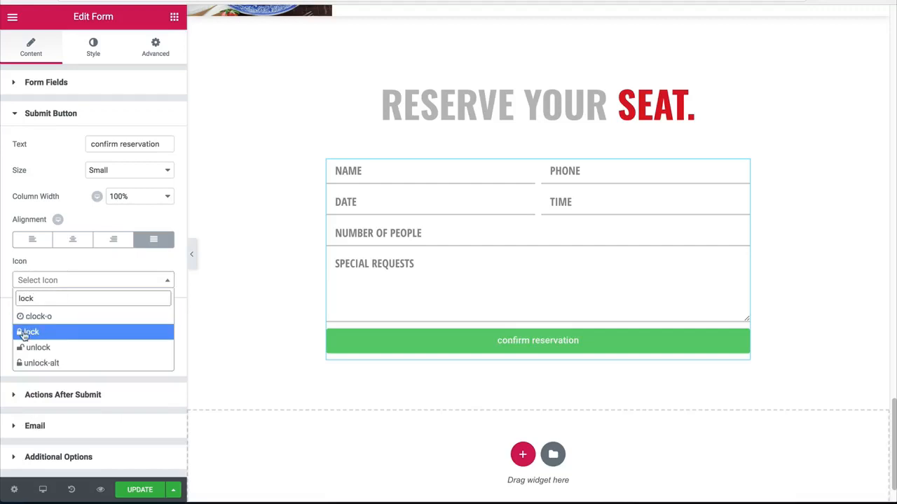
left_click(39, 331)
left_click(103, 313)
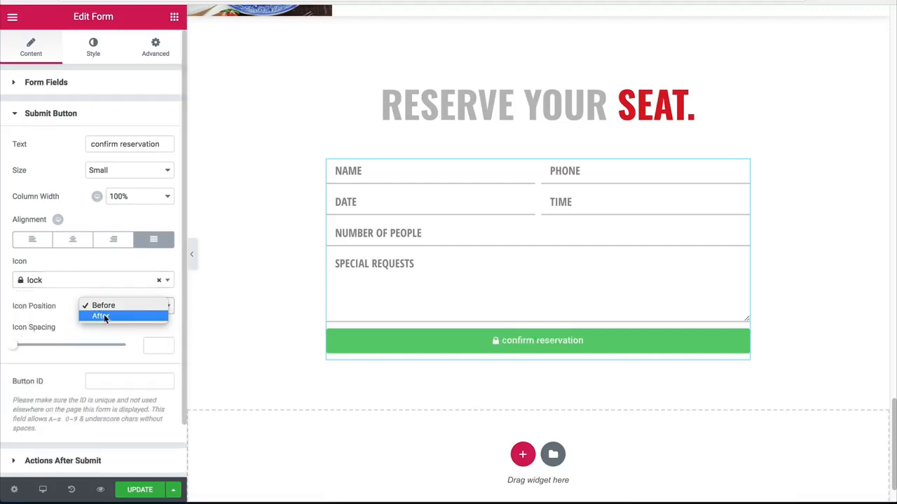
left_click(104, 315)
left_click(150, 343)
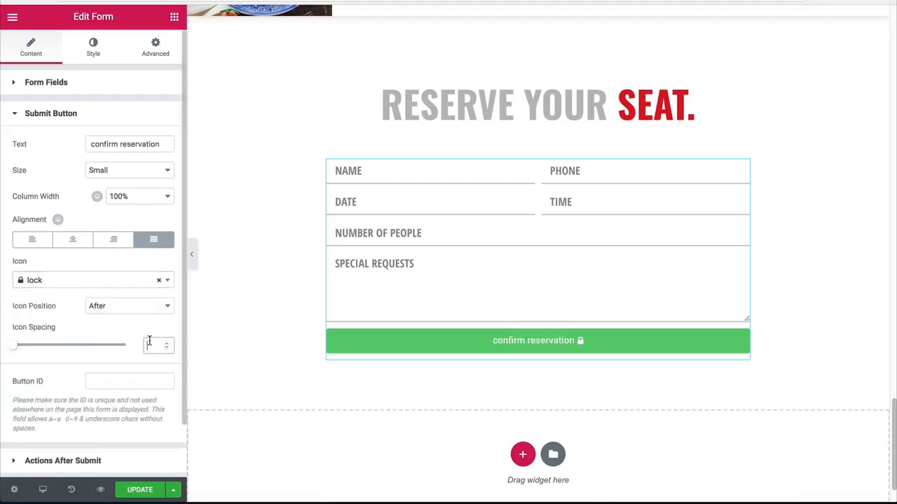
type("10")
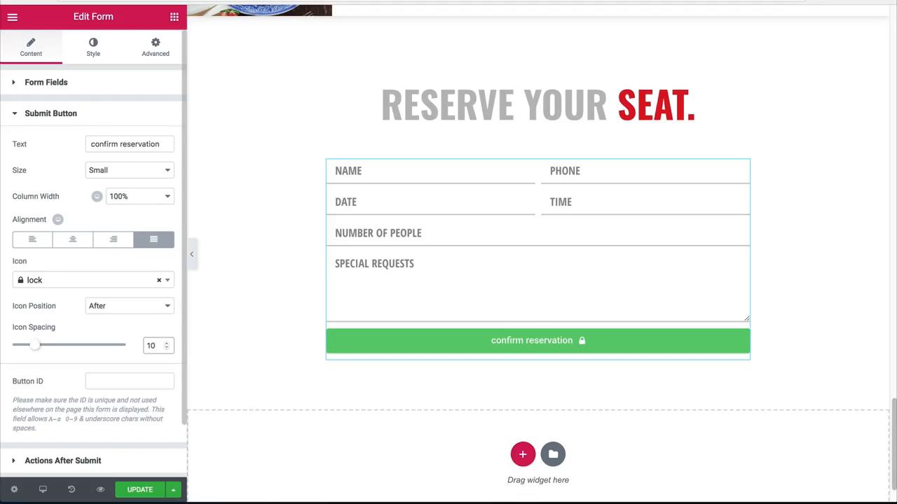
Step: Make the submit button's normal background color fully transparent
left_click(93, 47)
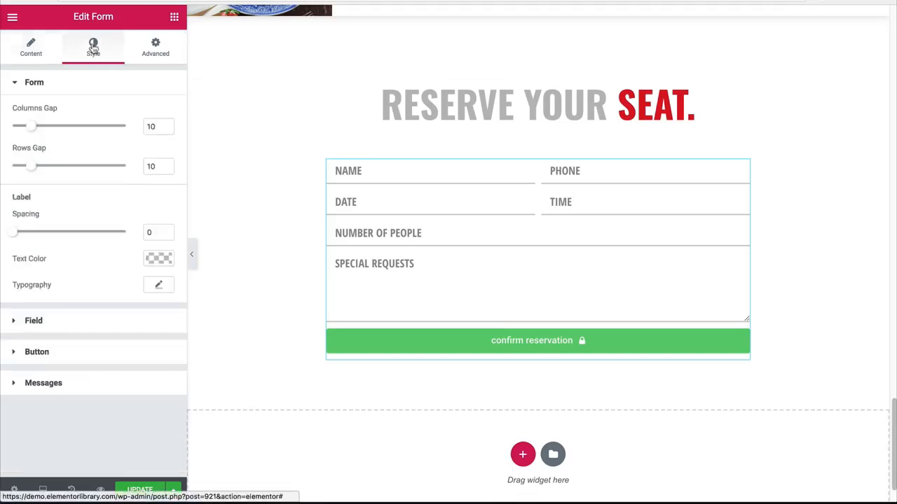
left_click(38, 354)
left_click(158, 203)
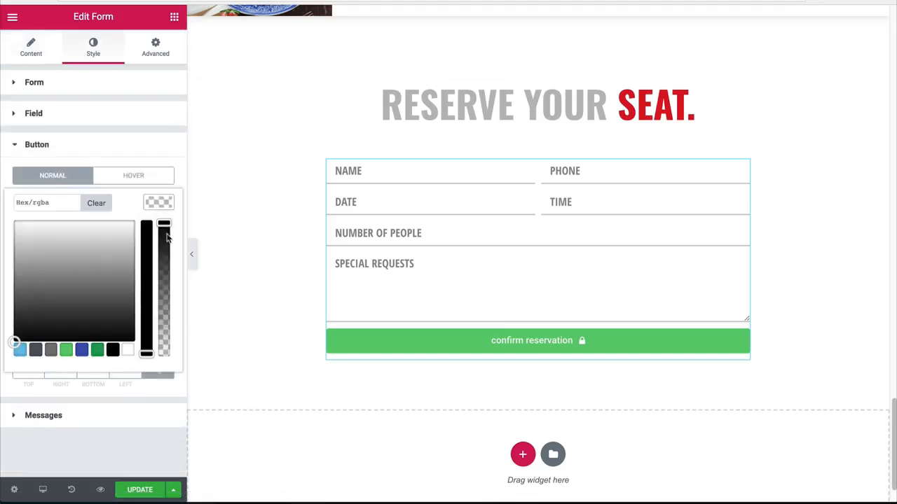
left_click(131, 335)
left_click_drag(163, 224, 164, 354)
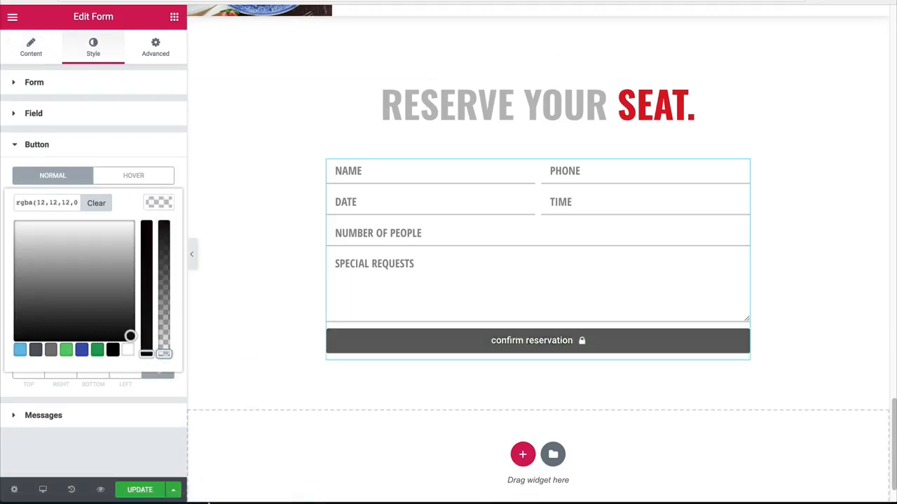
Step: Copy the red color code #dd1021 from the "Reserve your seat" heading and apply it as the submit button's text color
left_click(587, 117)
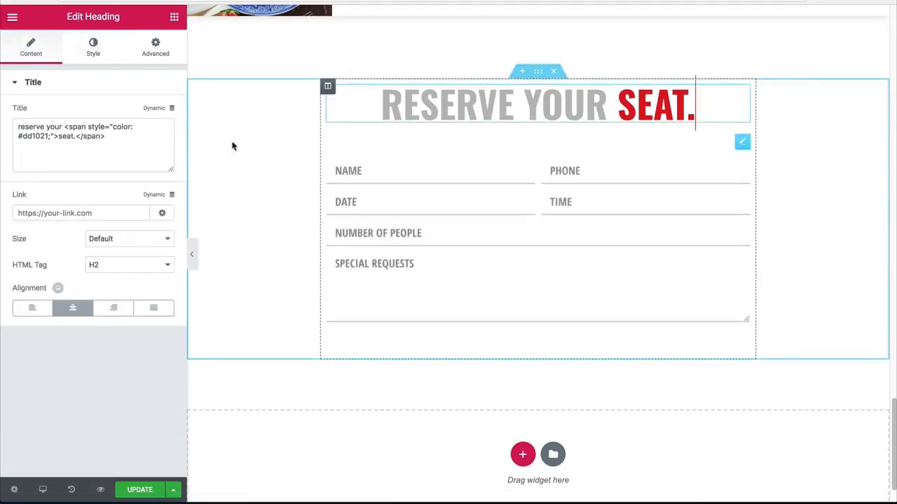
double_click(35, 136)
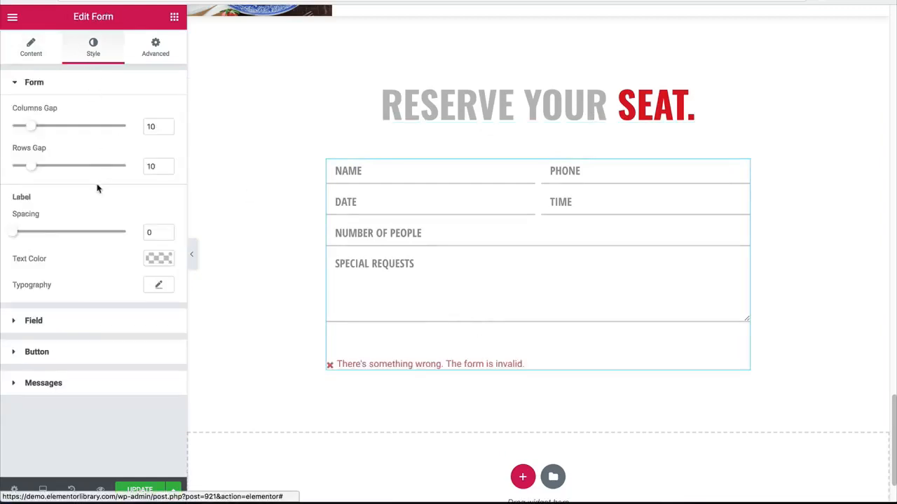
left_click(37, 353)
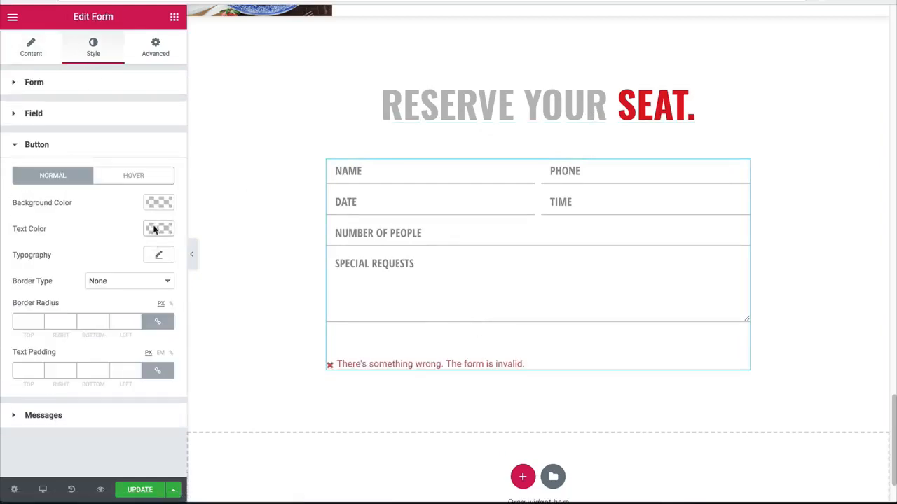
left_click(154, 229)
left_click(40, 229)
type("#BE1E2D")
left_click(158, 229)
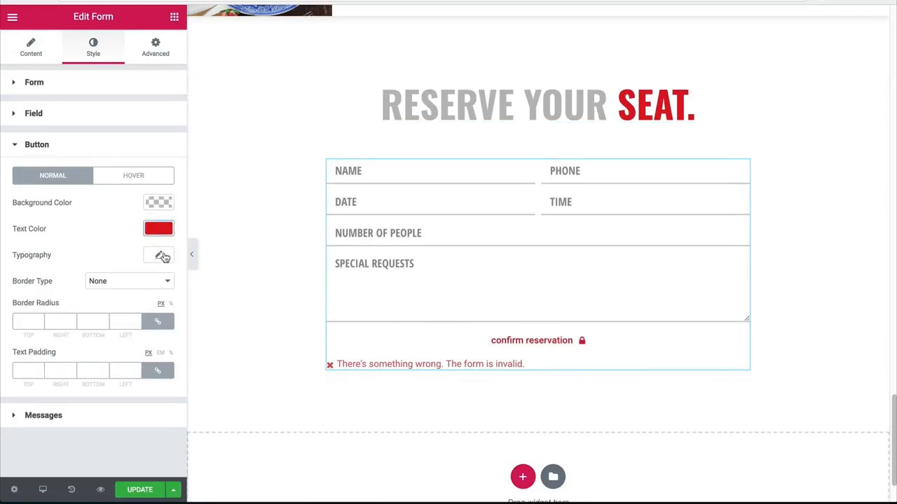
Step: Set the submit button's font family to Open Sans Condensed and its size to 24 px
left_click(160, 255)
left_click(106, 284)
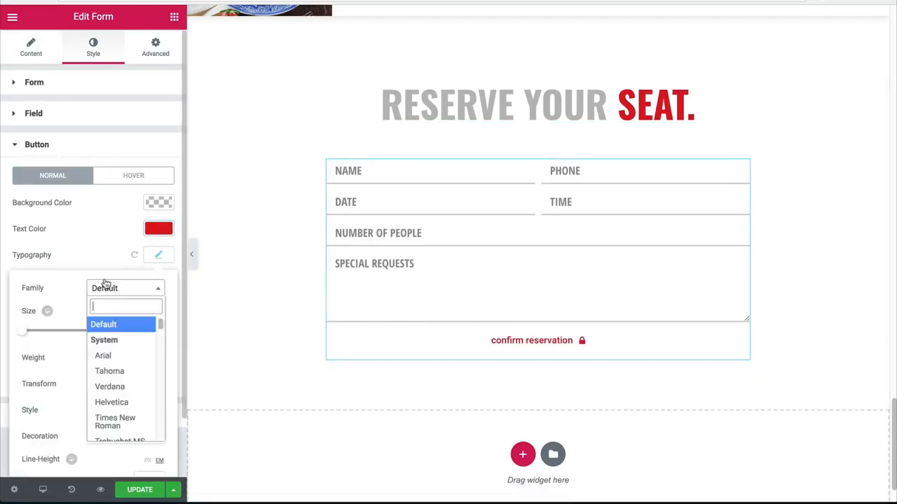
type("open")
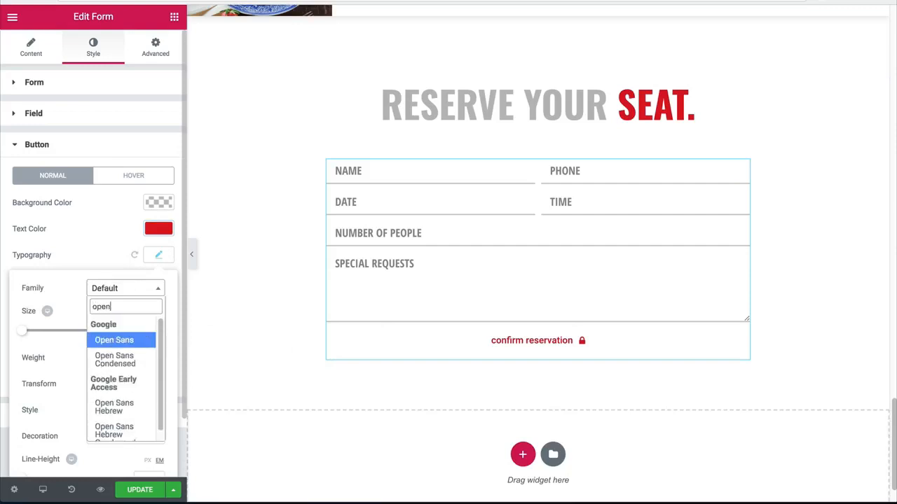
key("Down")
key("Return")
scroll(420, 274, "up", 10)
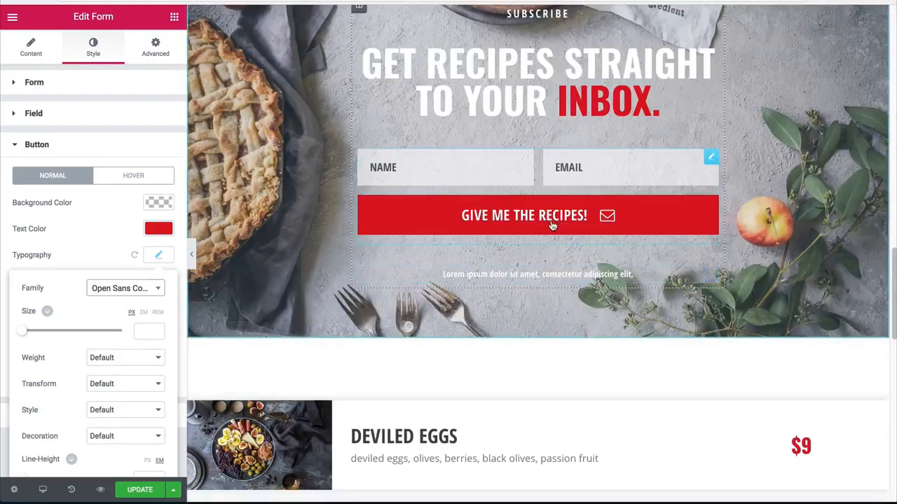
scroll(501, 245, "down", 10)
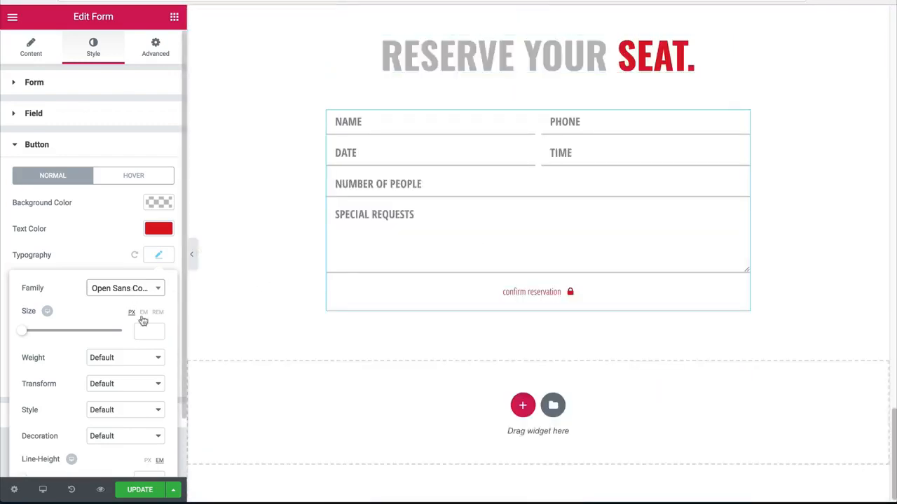
left_click(147, 328)
type("24")
scroll(156, 334, "down", 1)
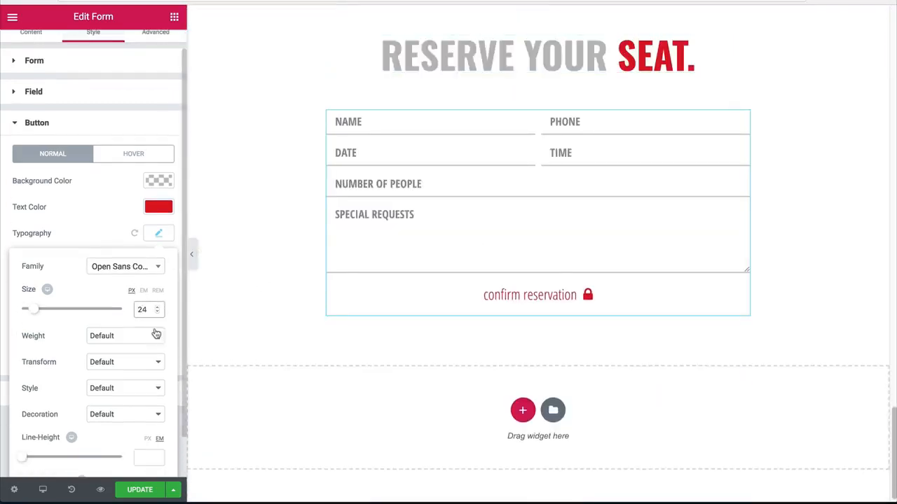
Step: Set the submit button text's weight to 800 and its transform to Uppercase
left_click(110, 336)
left_click(98, 312)
left_click(112, 362)
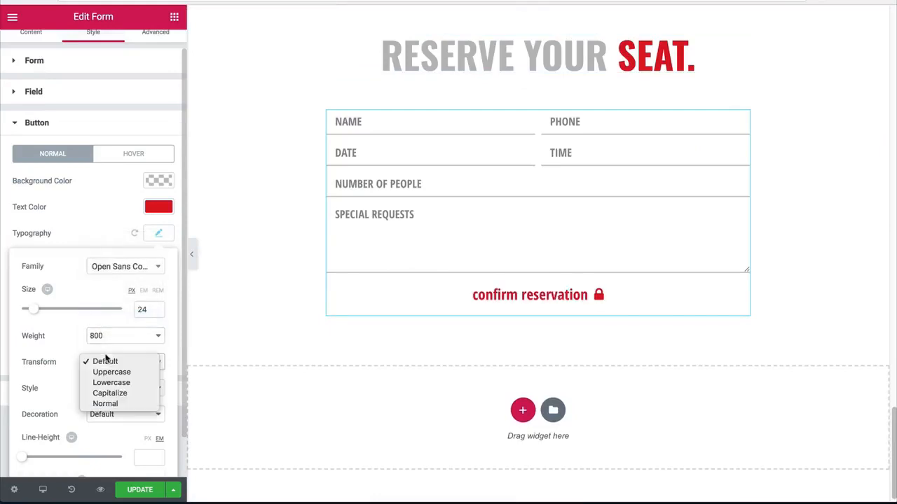
left_click(112, 372)
scroll(116, 368, "down", 2)
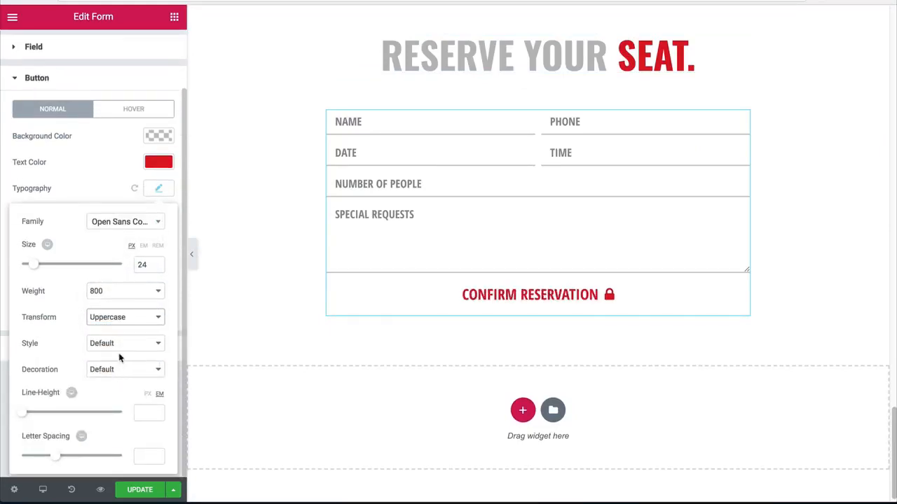
Step: Copy the red 5px border-bottom span markup from the Main Dishes image box's description
left_click(157, 163)
left_click(450, 61)
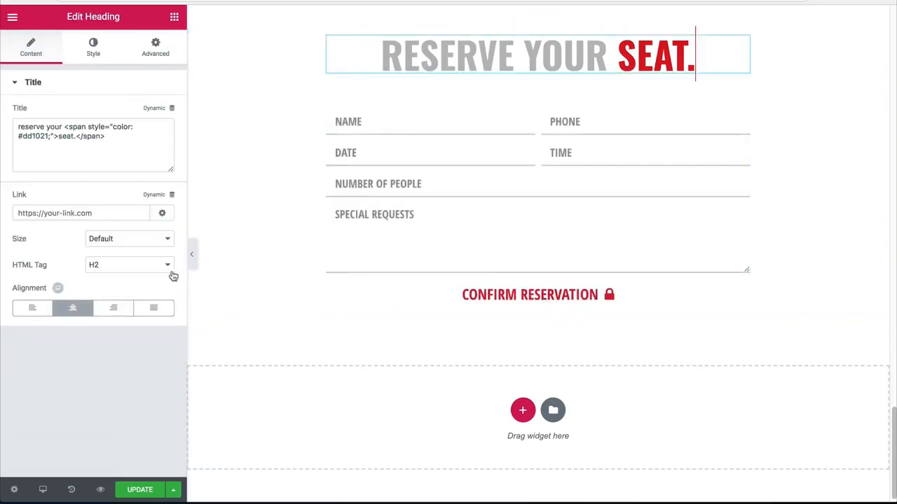
scroll(475, 307, "up", 15)
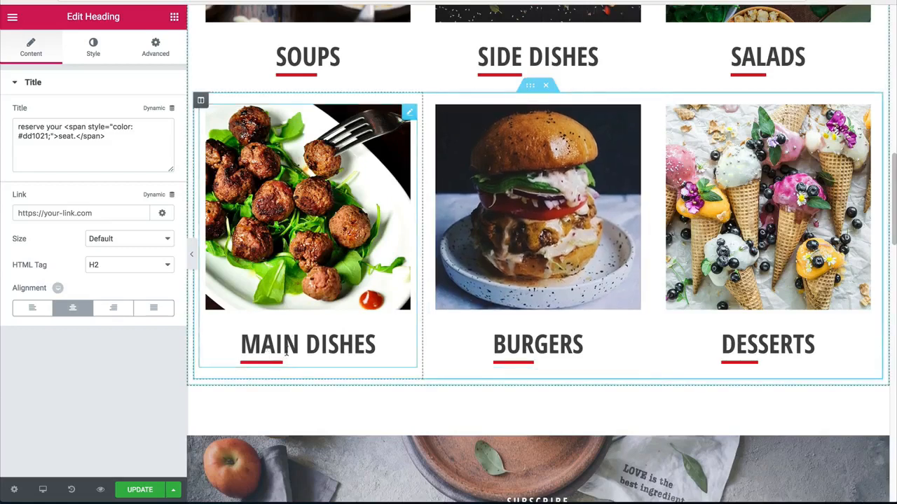
left_click(286, 354)
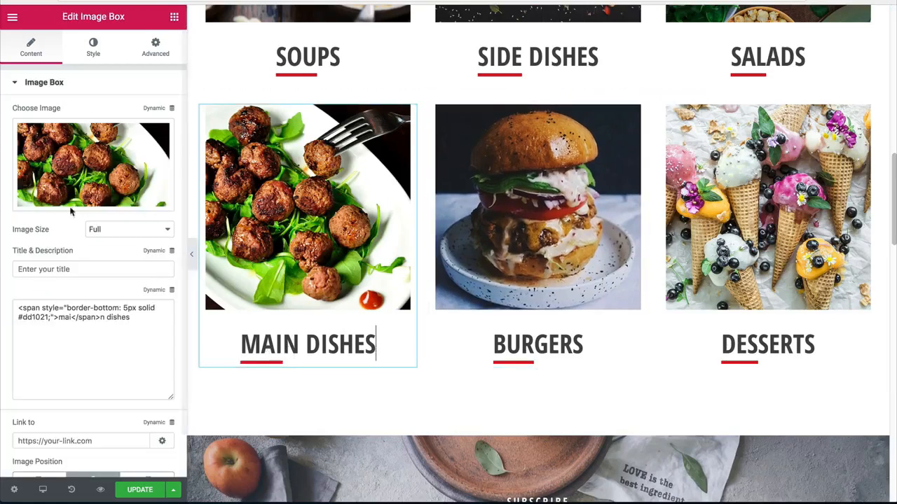
left_click_drag(103, 317, 1, 292)
Step: Change the reservation form's submit button text color to dark grey
scroll(334, 297, "down", 15)
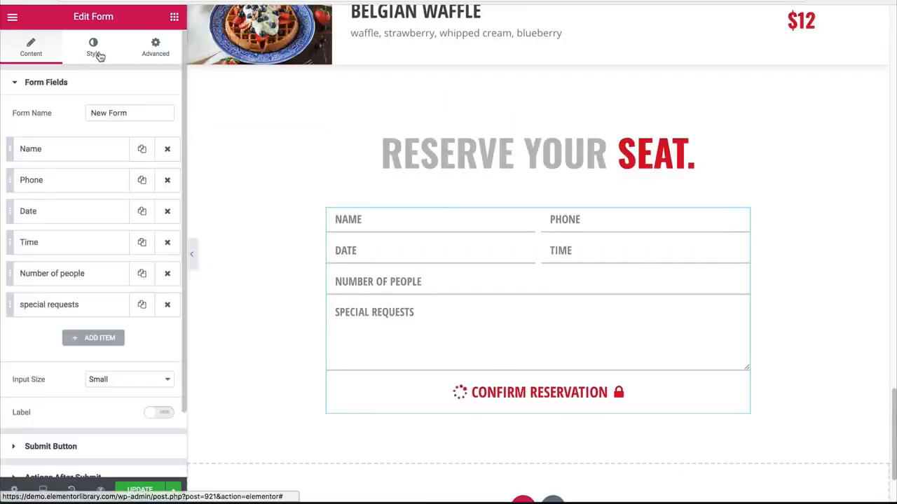
left_click(93, 48)
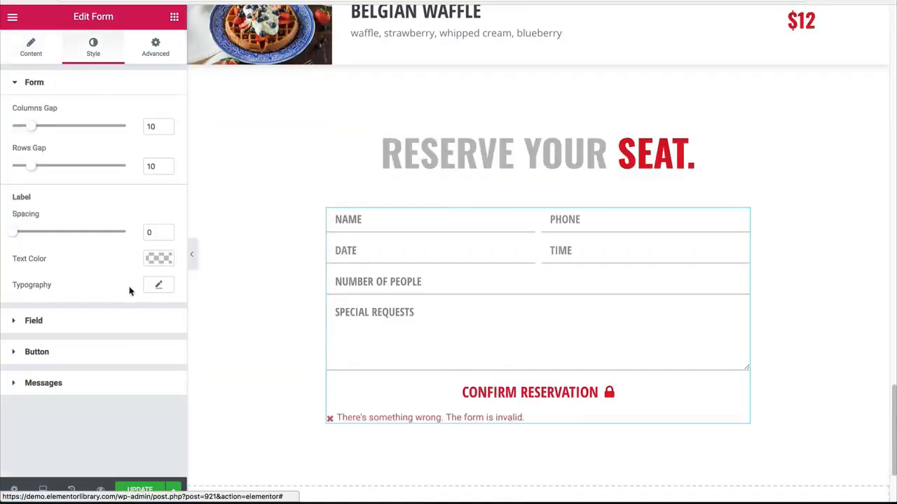
left_click(37, 351)
left_click(158, 203)
left_click_drag(152, 346, 142, 426)
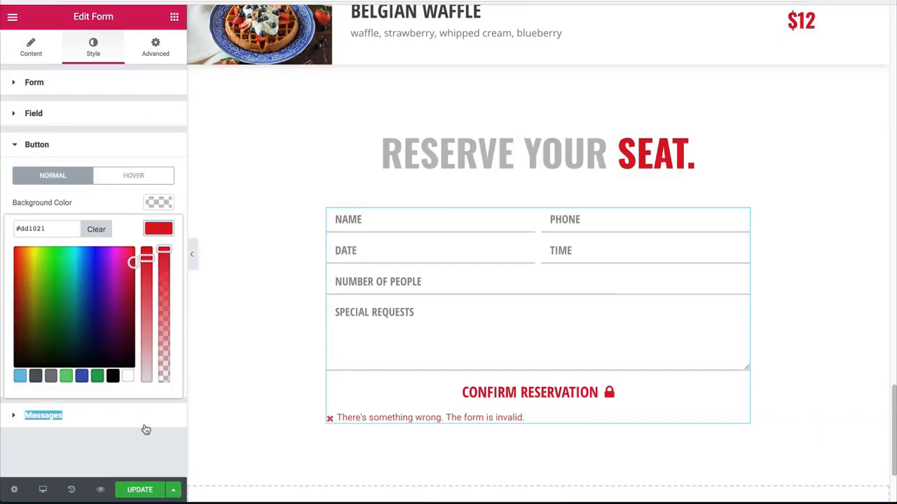
left_click(157, 229)
left_click_drag(147, 258, 152, 405)
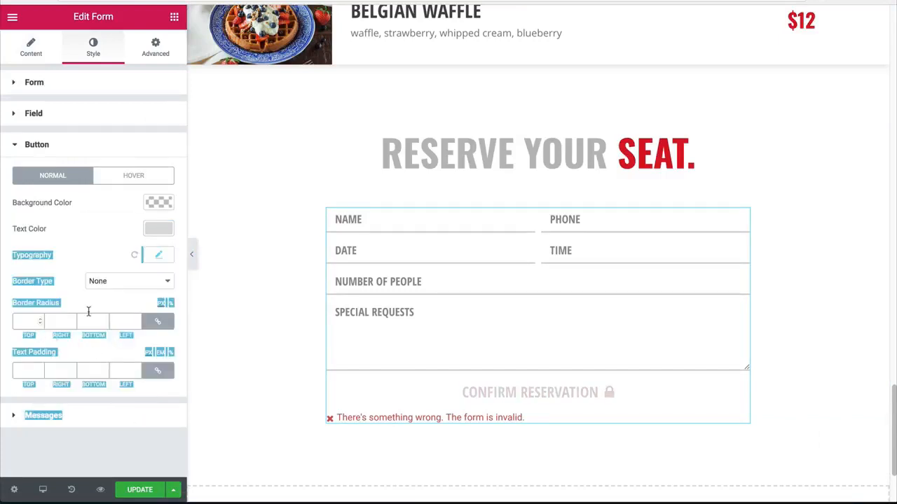
left_click(147, 236)
left_click(157, 229)
left_click_drag(31, 318, 3, 316)
left_click(2, 317)
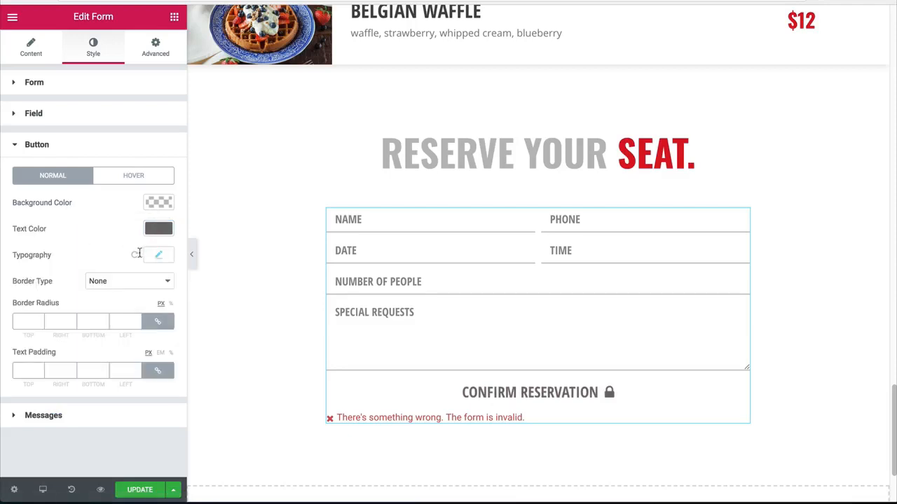
Step: Paste the copied red-underline span markup into the submit button's text, wrapping only "confir" of "confirm reservation"
left_click(27, 56)
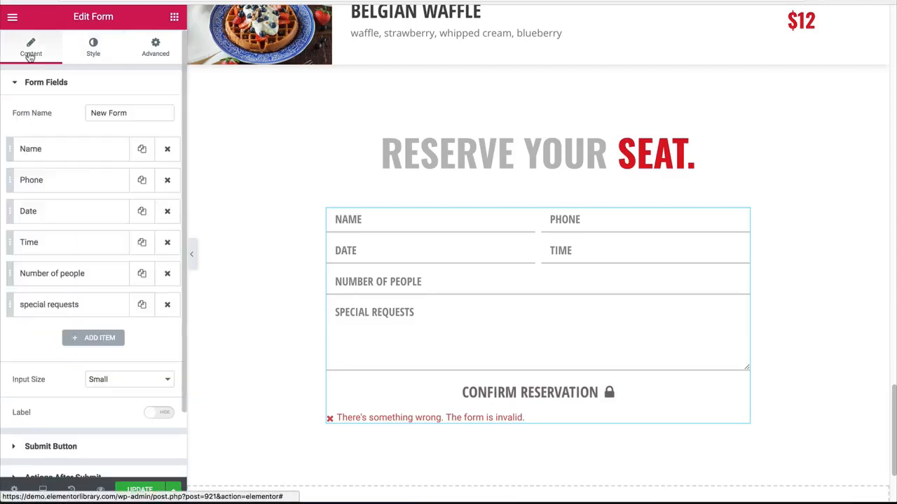
left_click(44, 446)
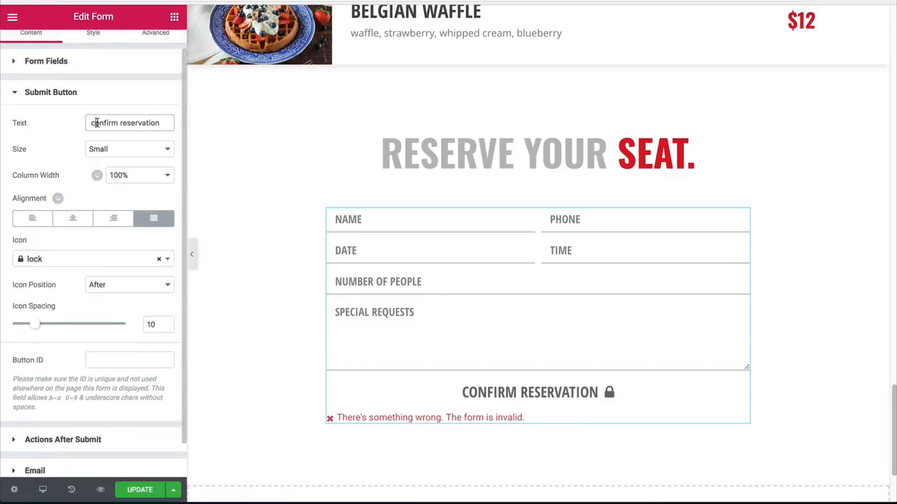
key("ctrl+v")
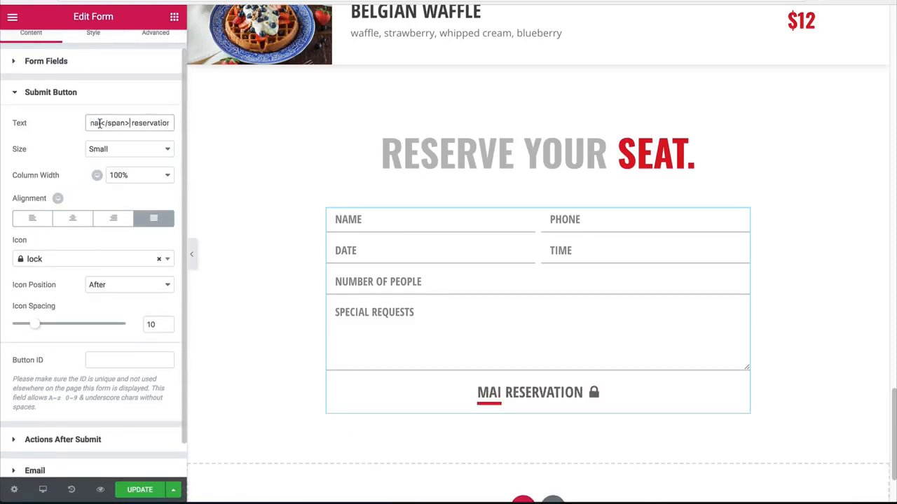
type("confirm")
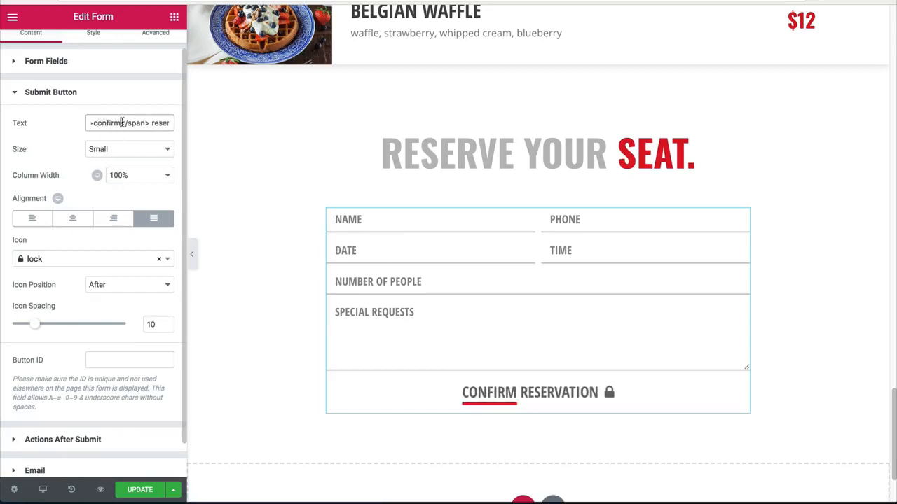
key("BackSpace")
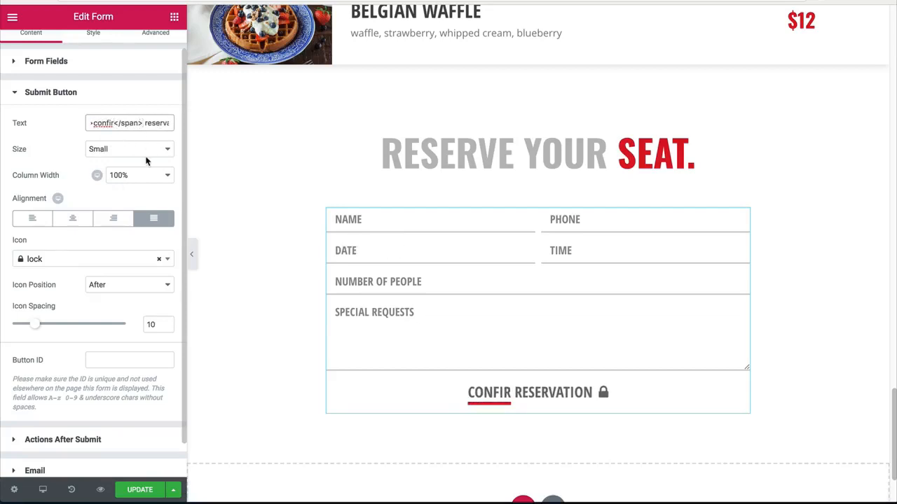
type("m")
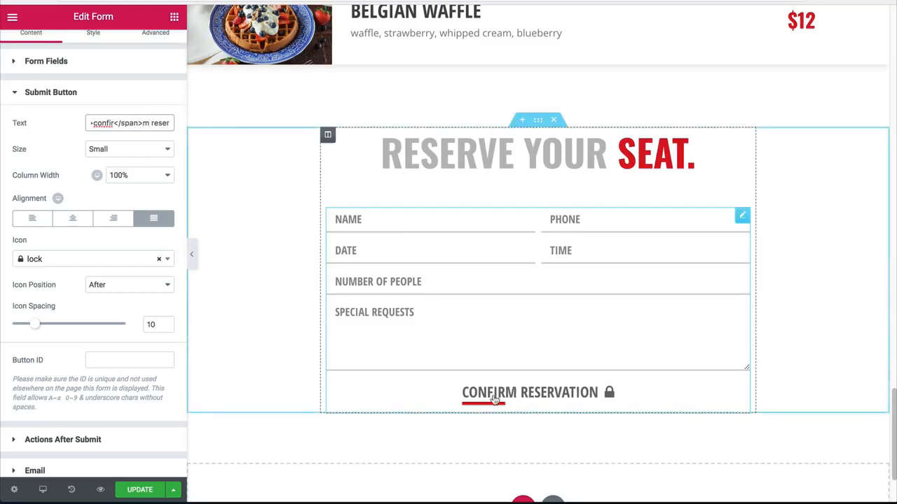
left_click(191, 253)
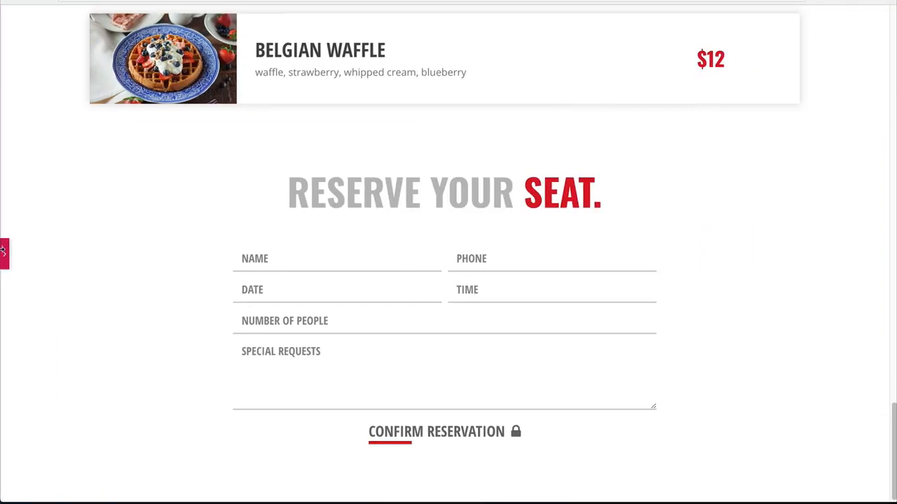
left_click(3, 250)
Step: Set the reservation form's rows gap to 30 and columns gap to 25, and update the page
left_click(81, 40)
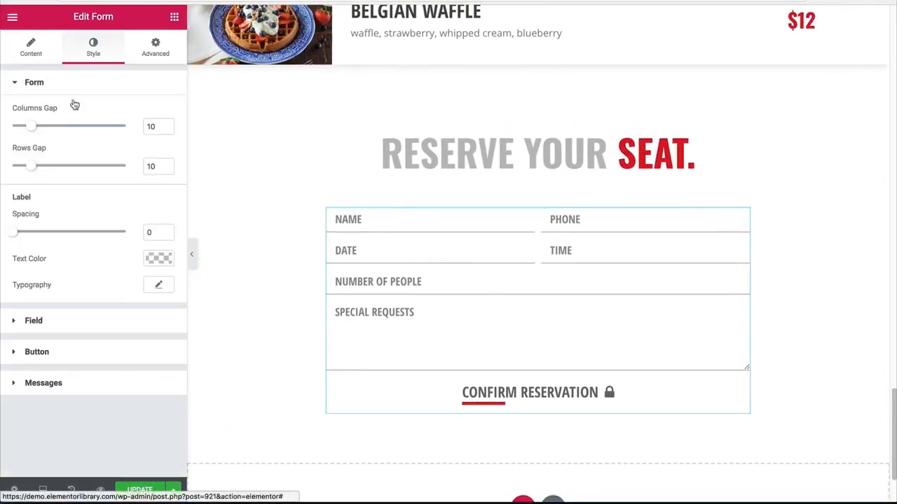
left_click_drag(38, 168, 73, 173)
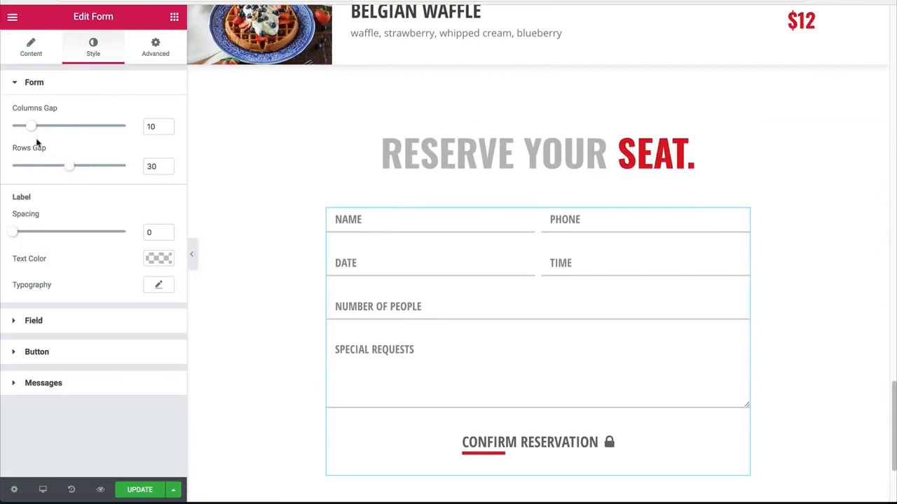
left_click_drag(33, 129, 50, 133)
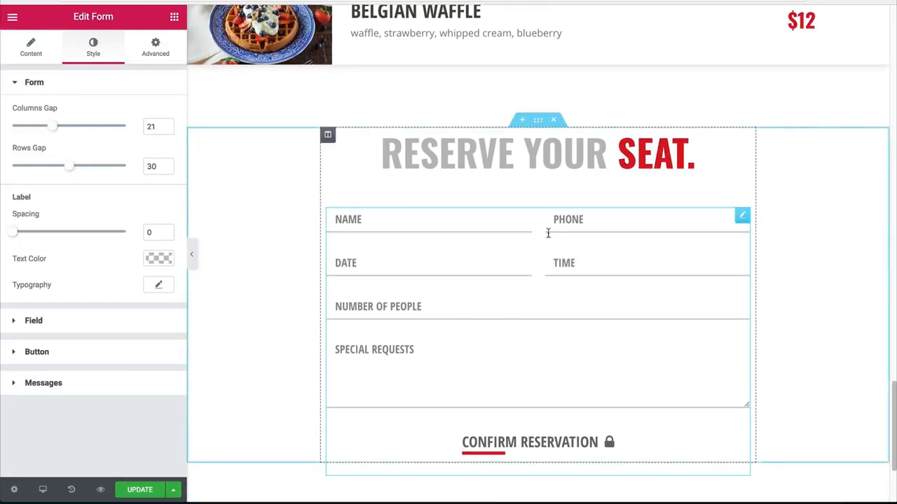
key("BackSpace")
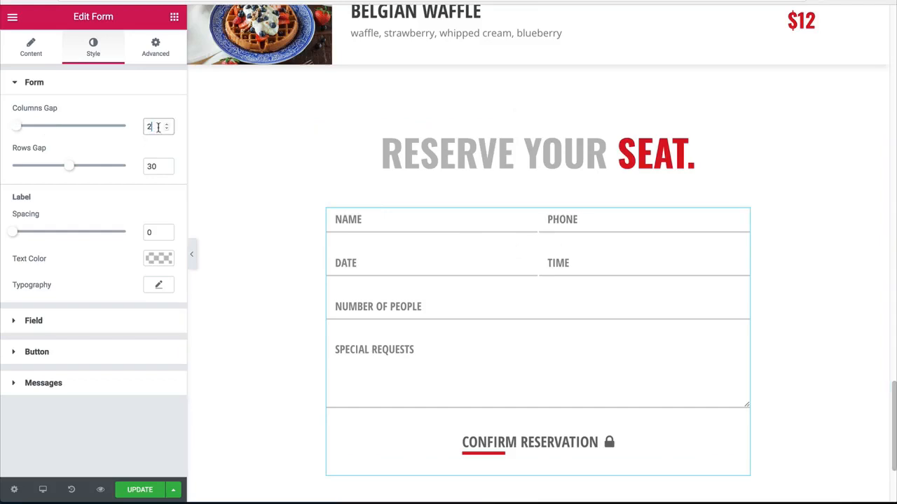
type("5")
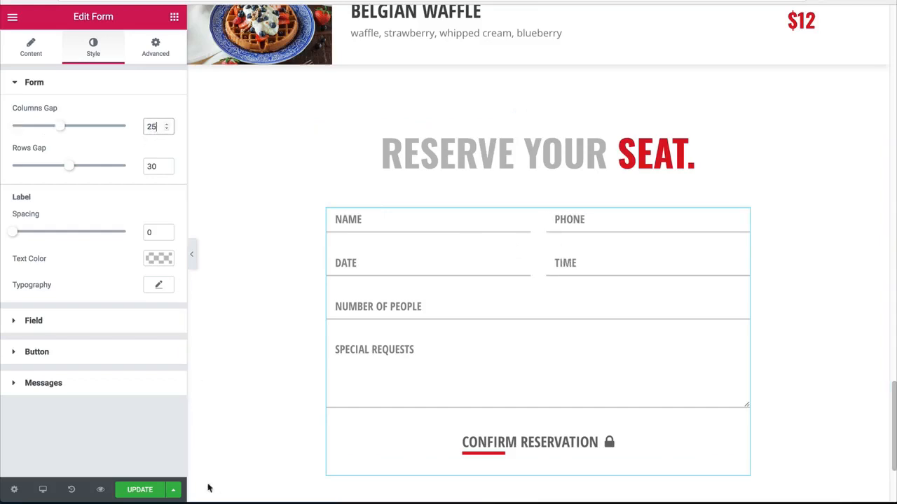
left_click(146, 490)
left_click(192, 257)
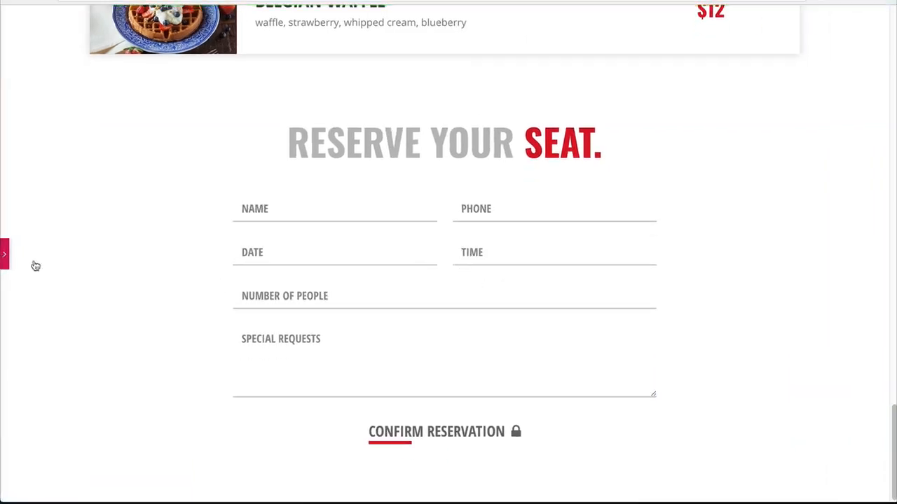
left_click(5, 254)
Step: Duplicate the spacer between the heading and the form and move the copy below the reservation form
right_click(534, 180)
left_click(634, 202)
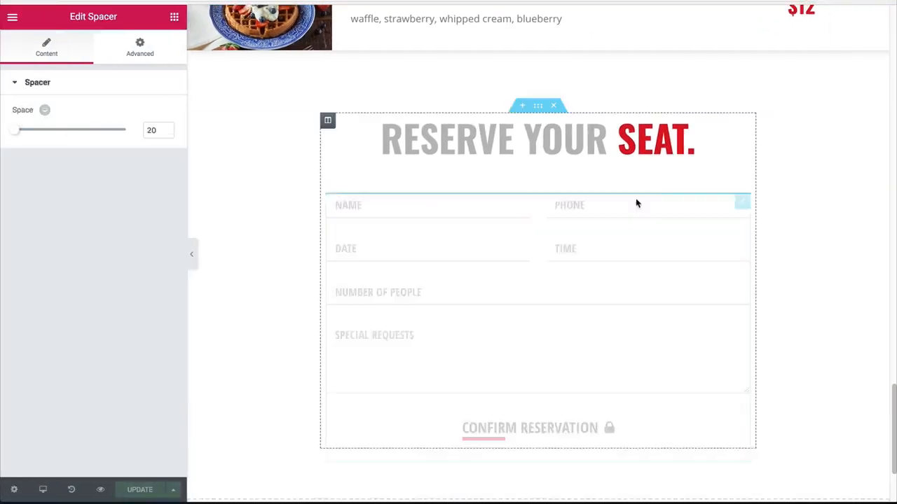
left_click_drag(727, 185, 536, 428)
scroll(533, 363, "down", 2)
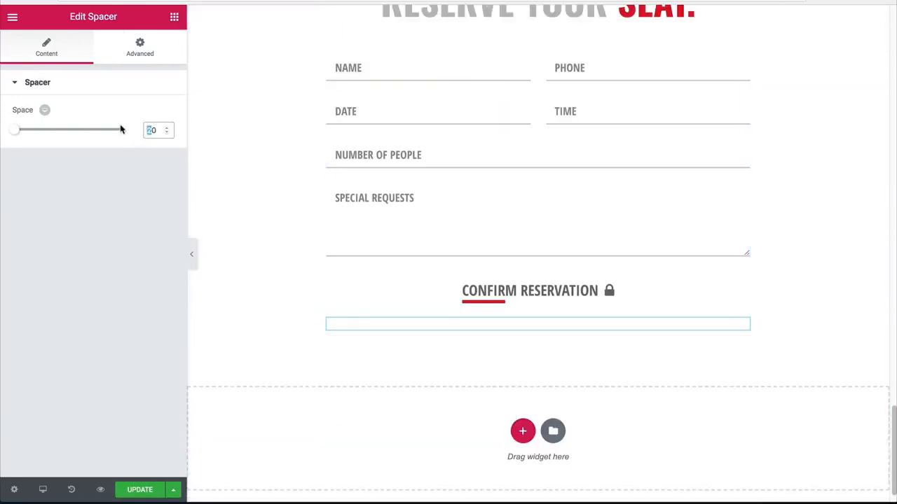
Step: Add a Google Maps widget below the new spacer and set its height to 400
left_click(174, 16)
left_click_drag(48, 371, 485, 342)
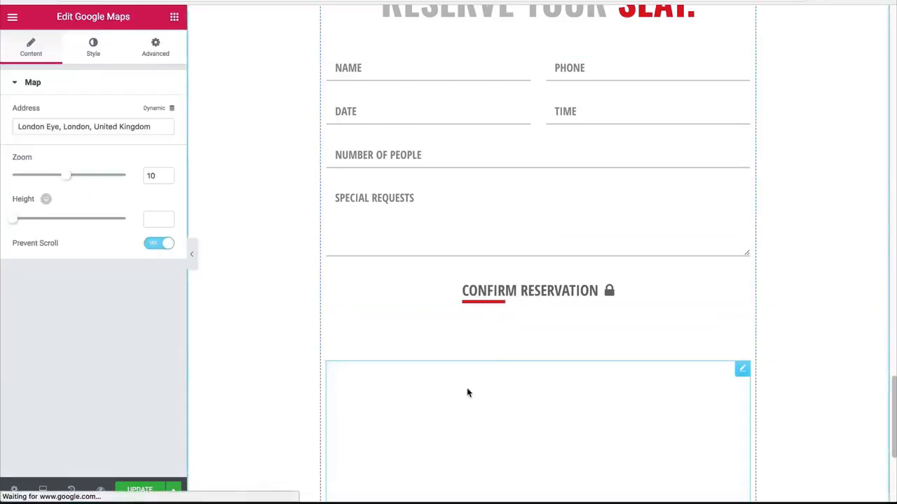
left_click(153, 220)
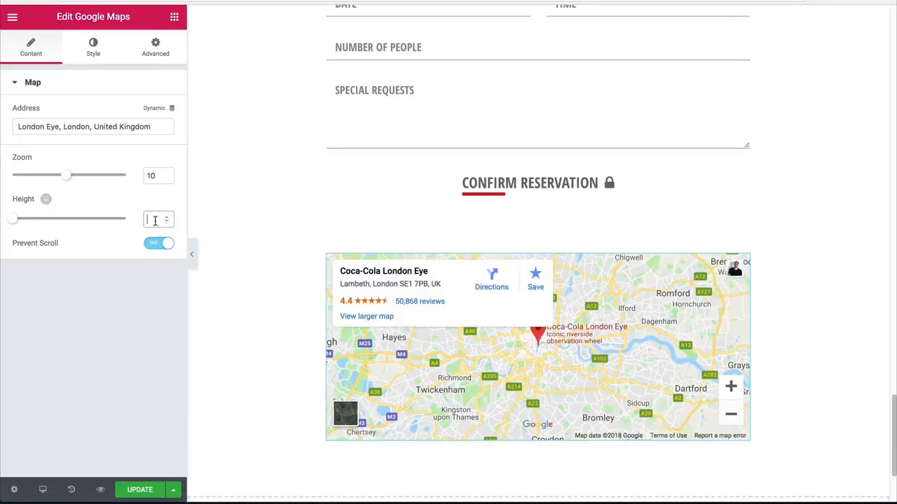
type("400")
scroll(491, 337, "down", 2)
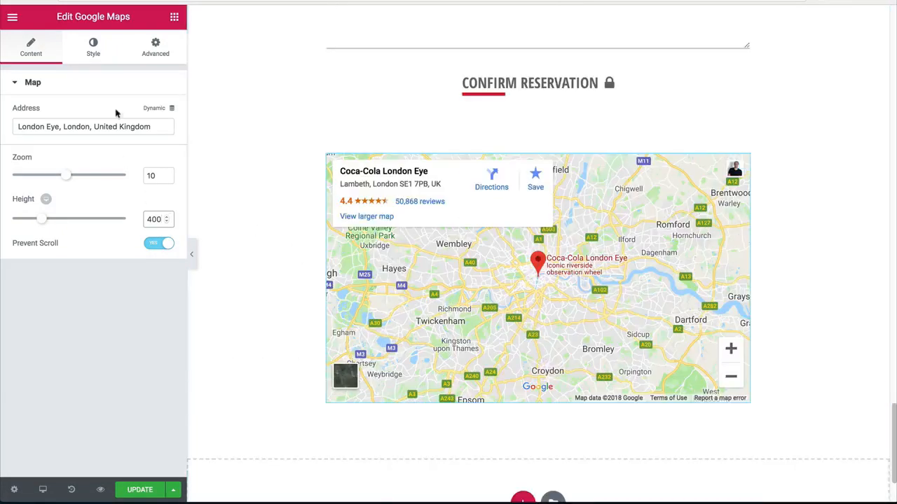
Step: Reduce the map's saturation CSS filter to its minimum for a greyscale look and preview the page
left_click(93, 51)
left_click(159, 140)
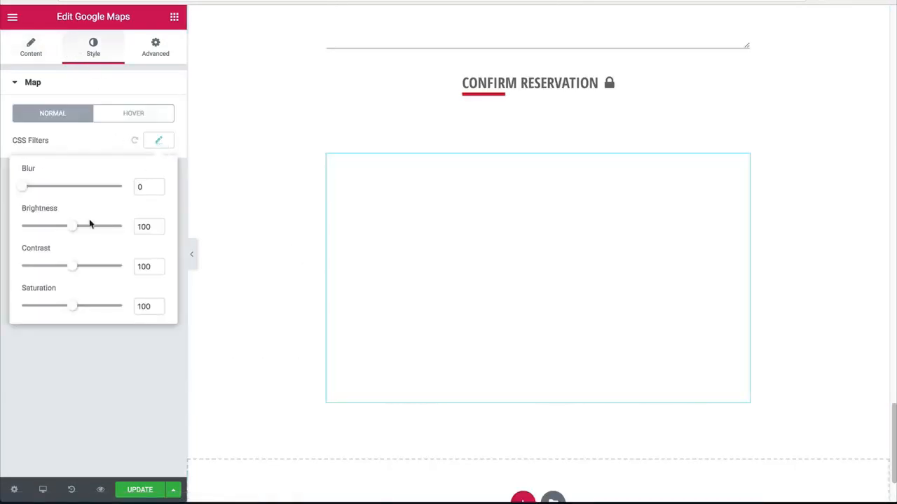
left_click_drag(76, 306, 3, 309)
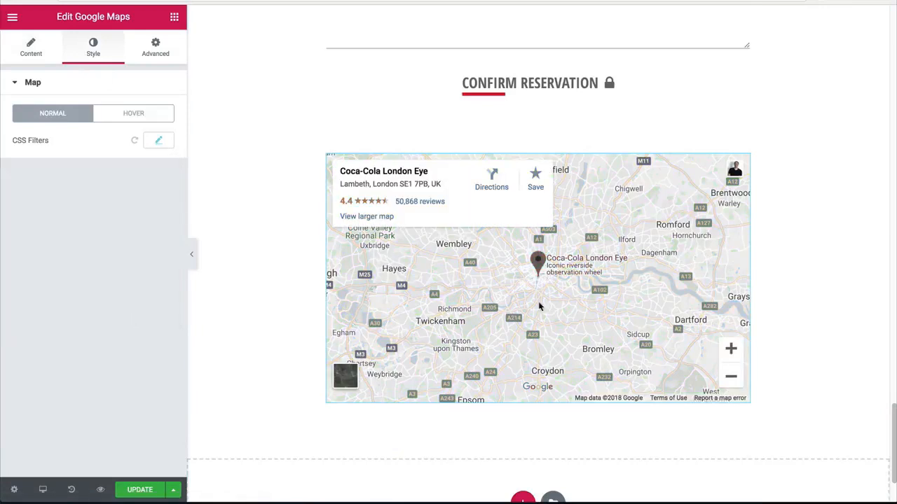
left_click(191, 260)
scroll(434, 289, "up", 9)
scroll(424, 286, "up", 16)
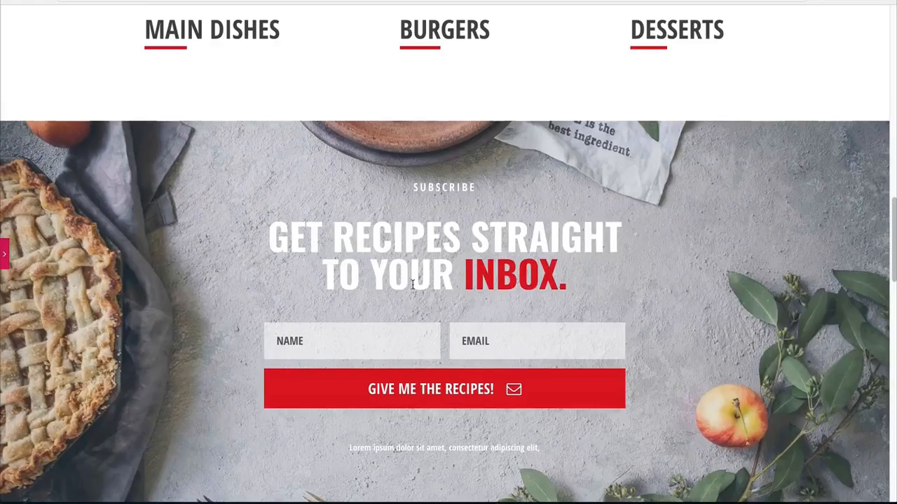
scroll(473, 252, "down", 20)
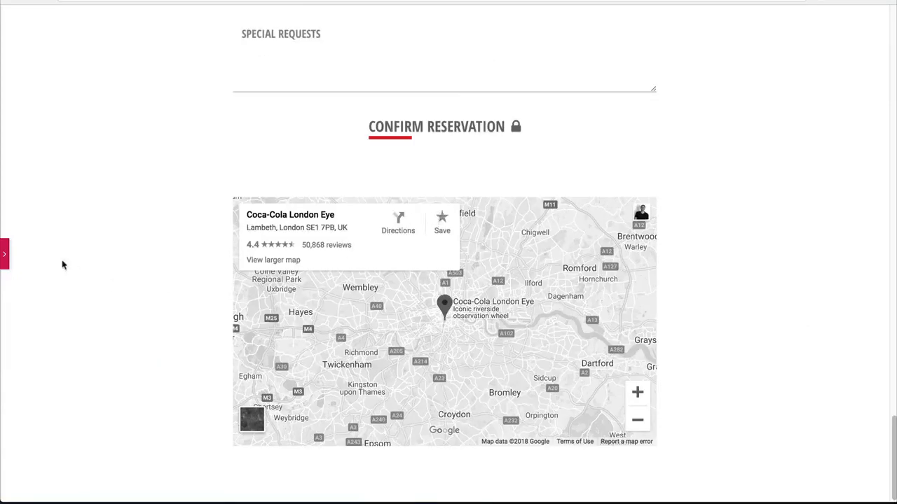
left_click(8, 255)
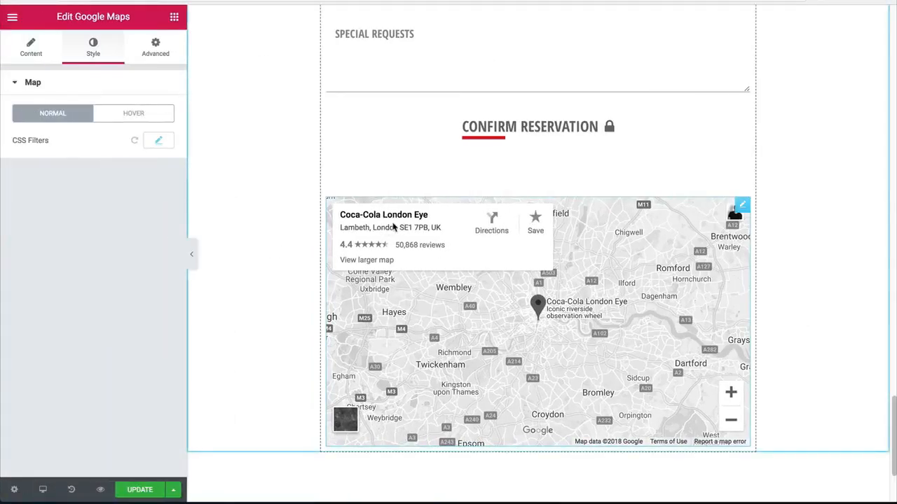
Step: Copy the "Reserve your seat." heading and paste it below the map
scroll(432, 274, "down", 1)
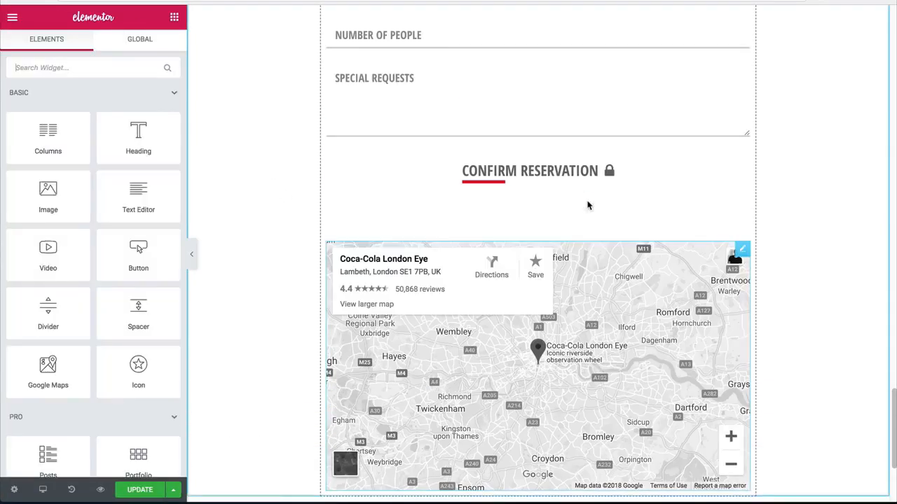
scroll(561, 207, "up", 2)
scroll(541, 210, "up", 4)
right_click(529, 297)
left_click(553, 351)
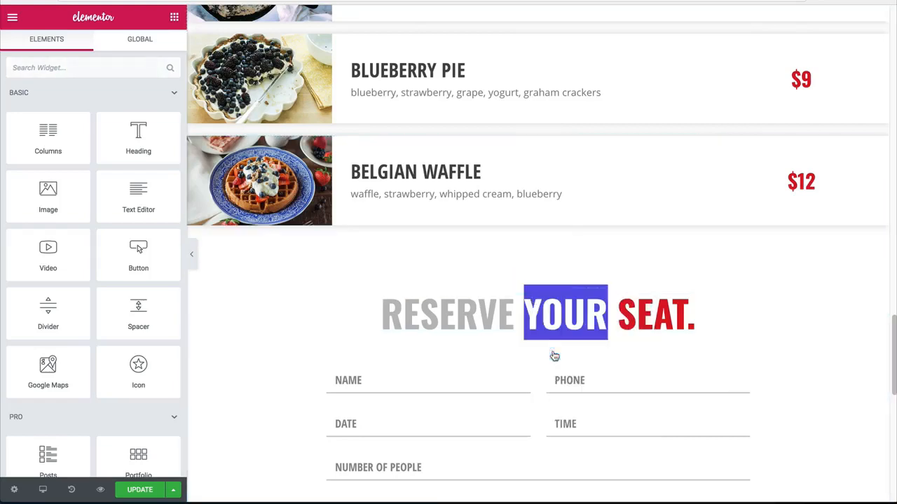
scroll(526, 328, "down", 6)
right_click(522, 327)
left_click(569, 412)
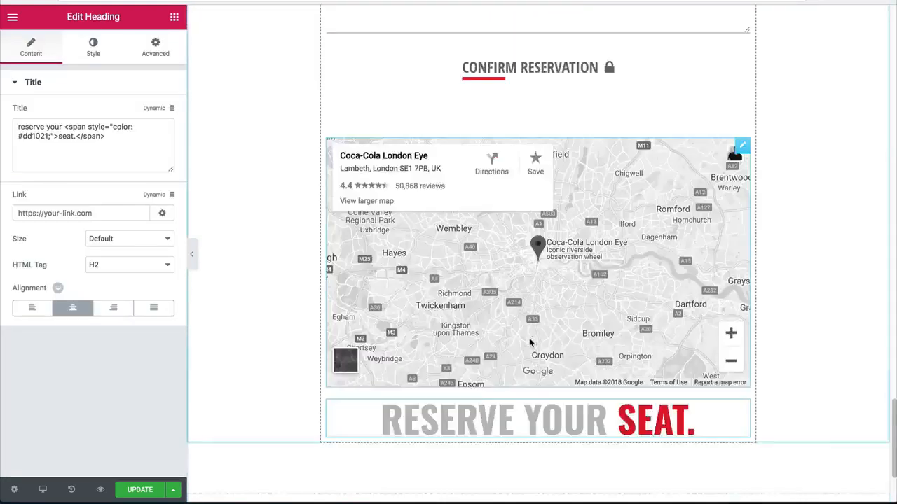
Step: Move the red span to the start of the copied heading's title and change its word to "address"
left_click_drag(113, 140, 65, 126)
key("ctrl+x")
left_click(18, 126)
key("ctrl+v")
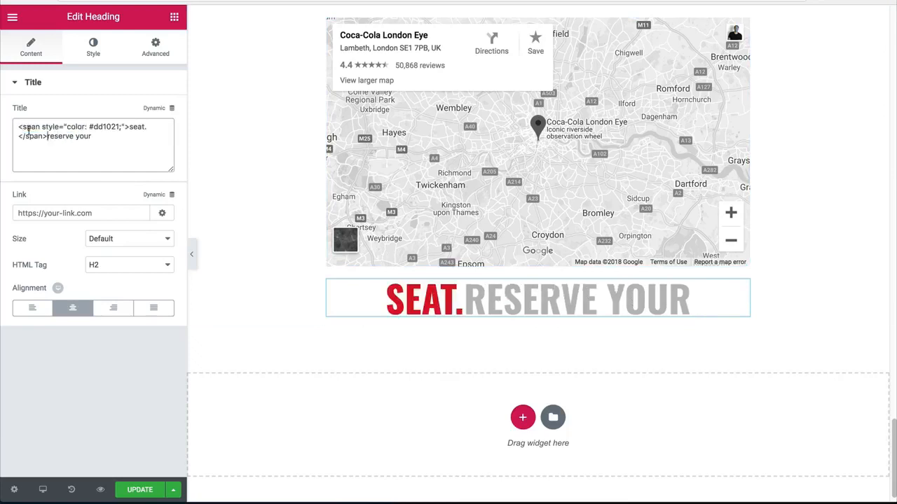
double_click(136, 127)
left_click_drag(148, 127, 128, 126)
type("address")
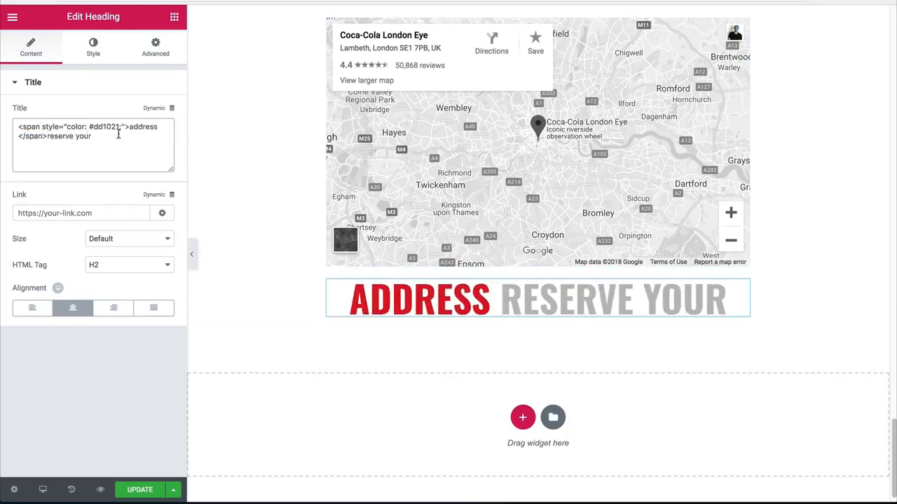
Step: Replace "reserve your" after the red span with the postal address shown on the map
left_click_drag(130, 138, 46, 136)
key("BackSpace")
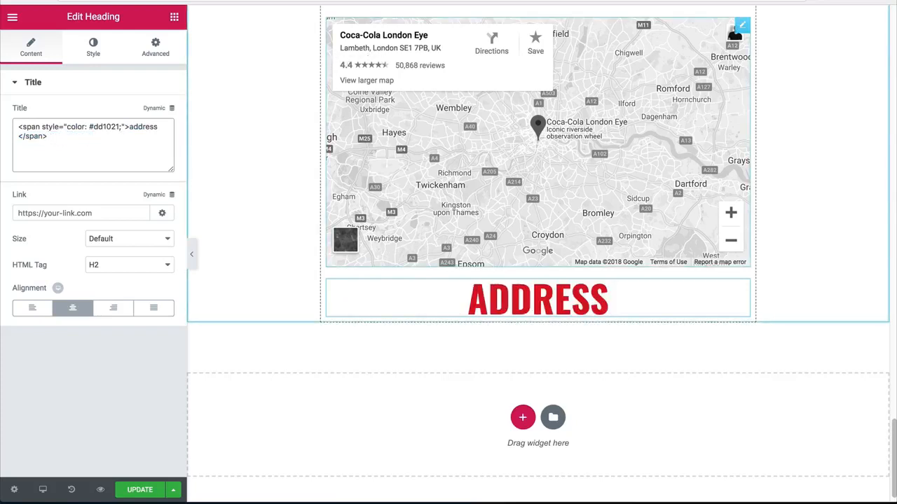
type("lambeth, lon")
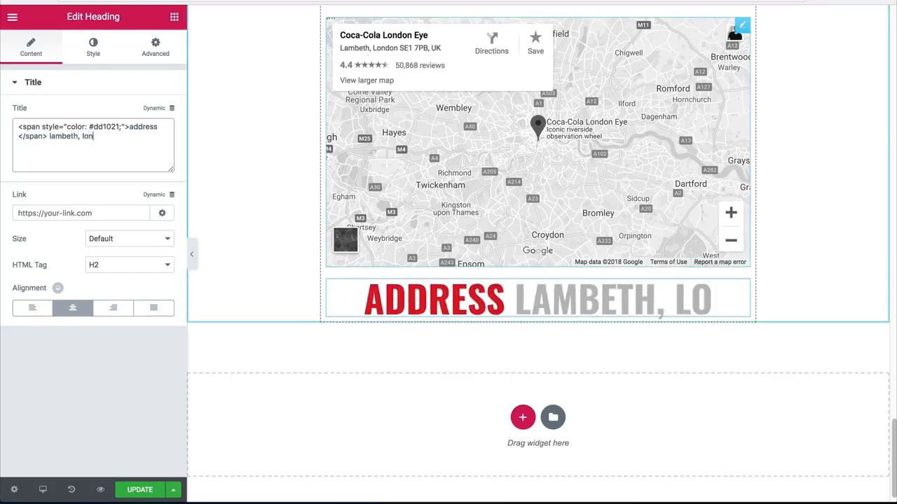
type("don se1")
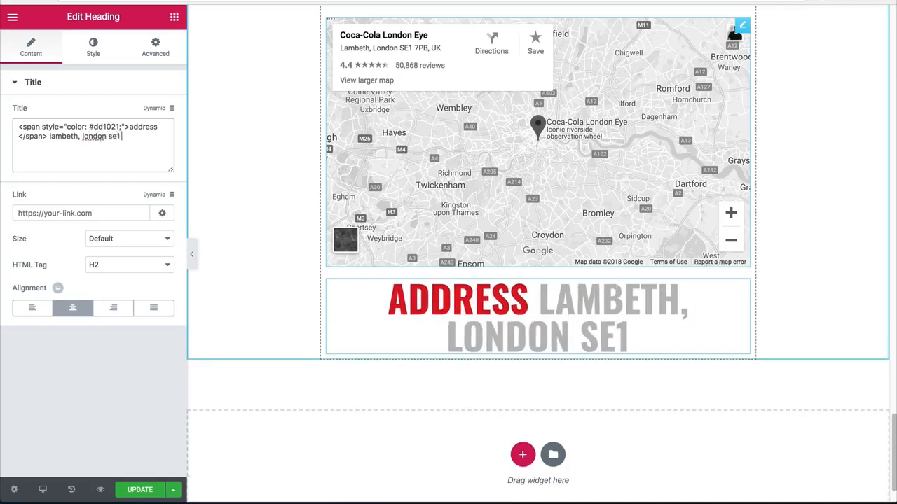
type(" 7p")
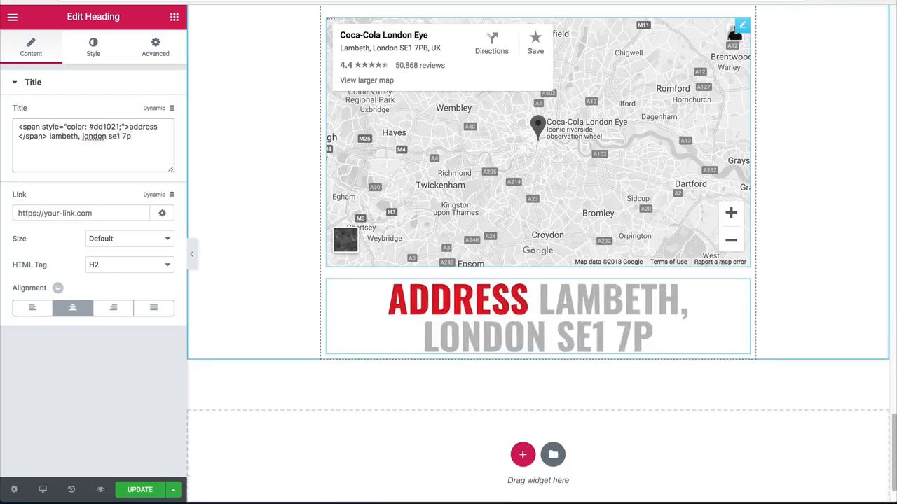
type("b, uk")
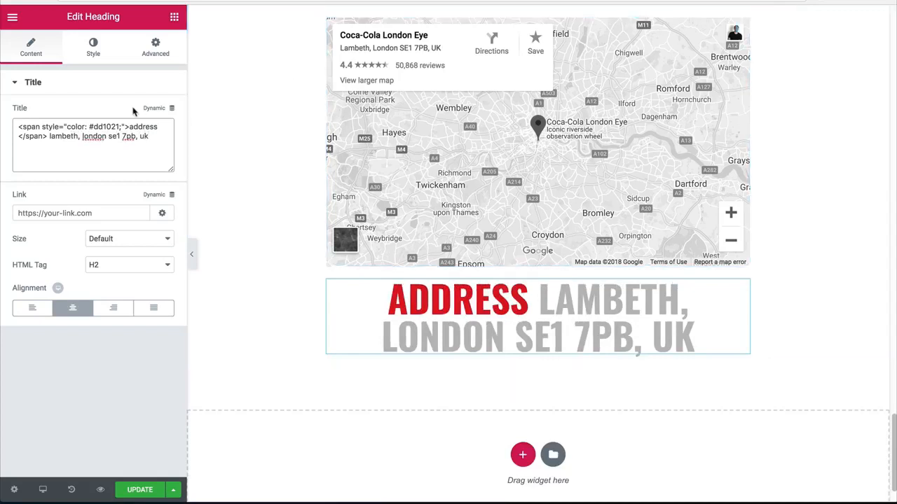
Step: Set the address heading's font size to 18 px
left_click(93, 47)
left_click(158, 139)
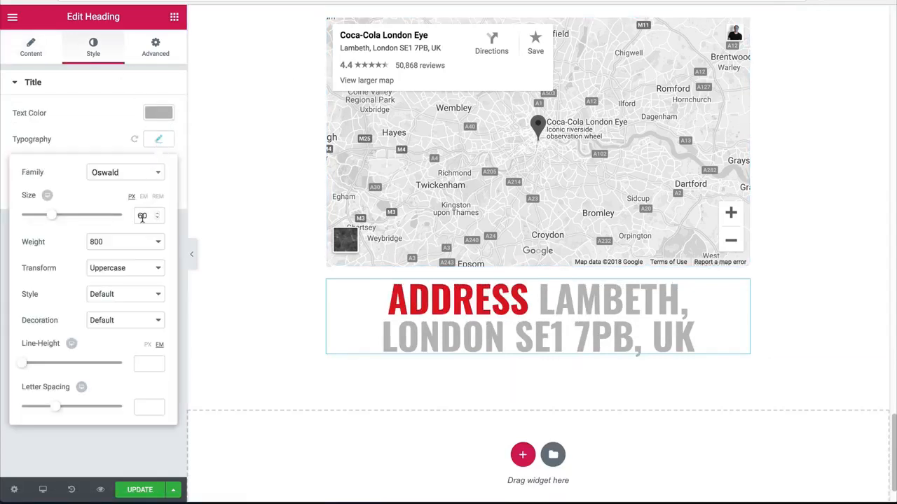
double_click(143, 216)
type("20")
key("Down")
key("Down")
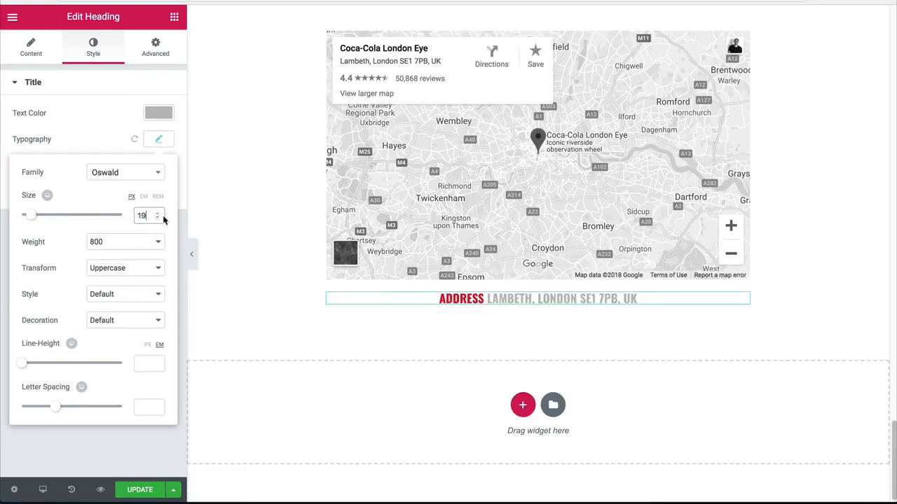
Step: Place a copy of the spacer above the map between the map and the address heading, and set its space to 10
left_click(158, 139)
scroll(474, 292, "up", 3)
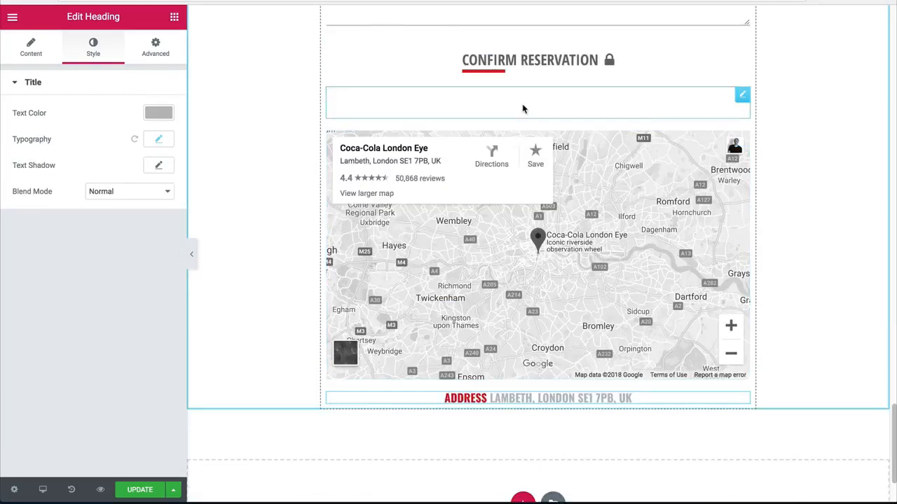
right_click(524, 110)
left_click(548, 134)
left_click_drag(736, 111, 532, 393)
left_click_drag(23, 134, 12, 131)
Step: Duplicate the address heading twice so three identical lines are stacked below the map
scroll(260, 203, "down", 1)
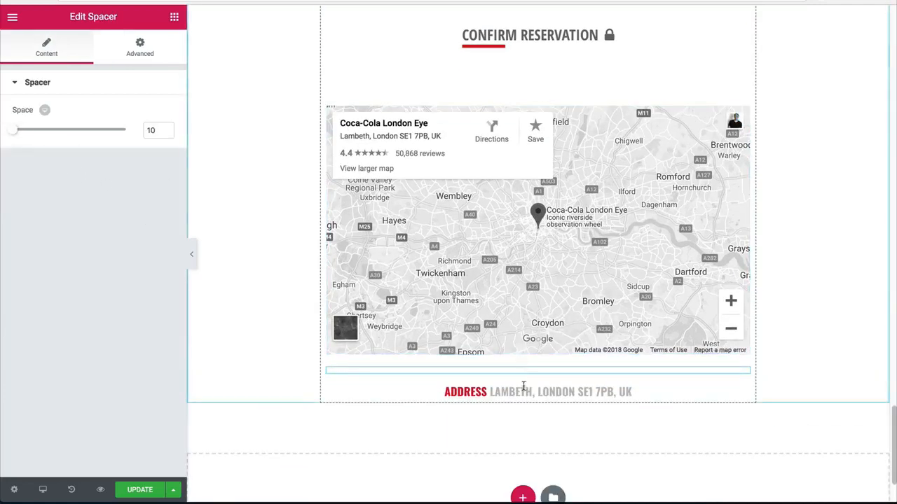
right_click(525, 393)
left_click(553, 367)
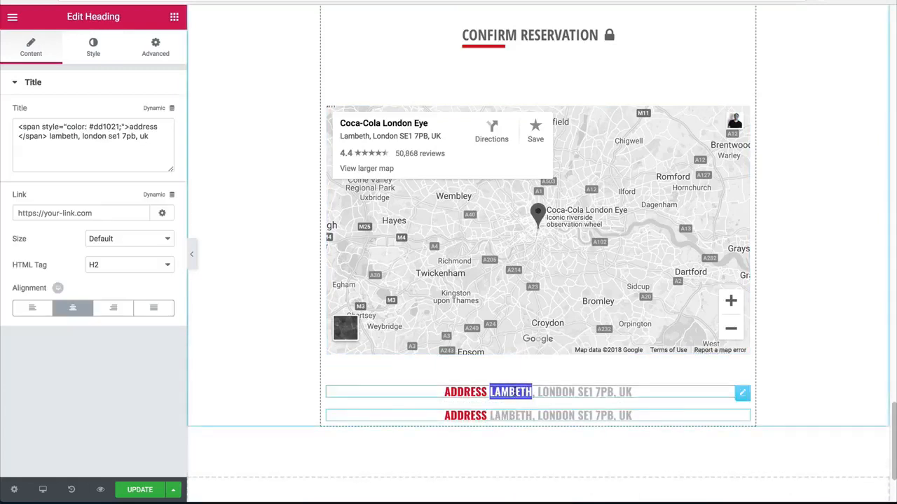
right_click(516, 393)
left_click(548, 365)
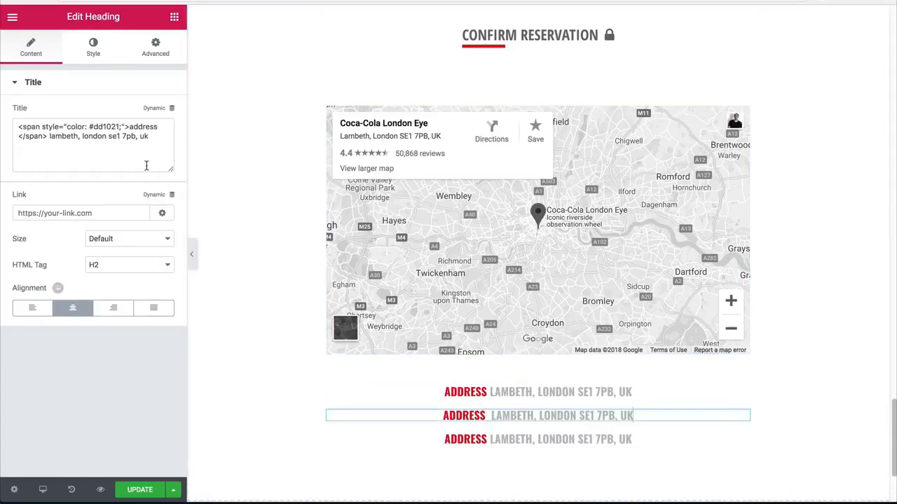
Step: Change the red word in the second address heading to "telephone"
double_click(132, 126)
type("phone number")
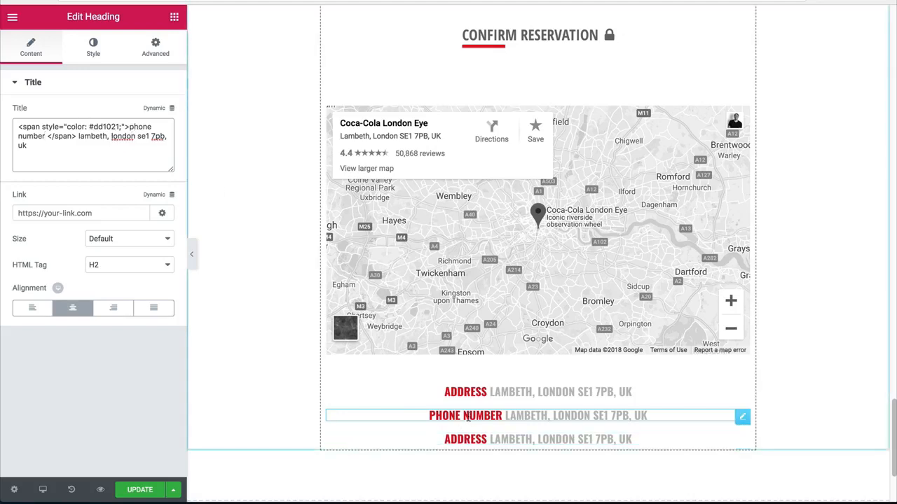
double_click(139, 126)
key("BackSpace")
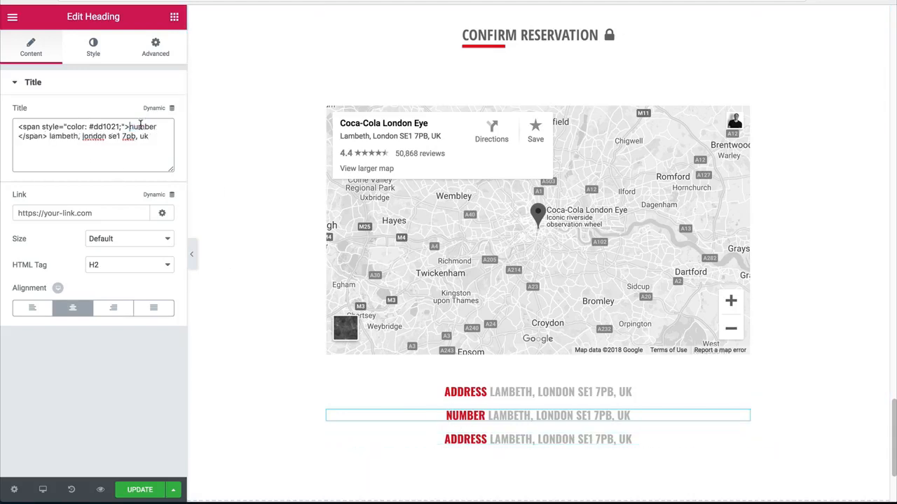
double_click(140, 126)
type("elephone")
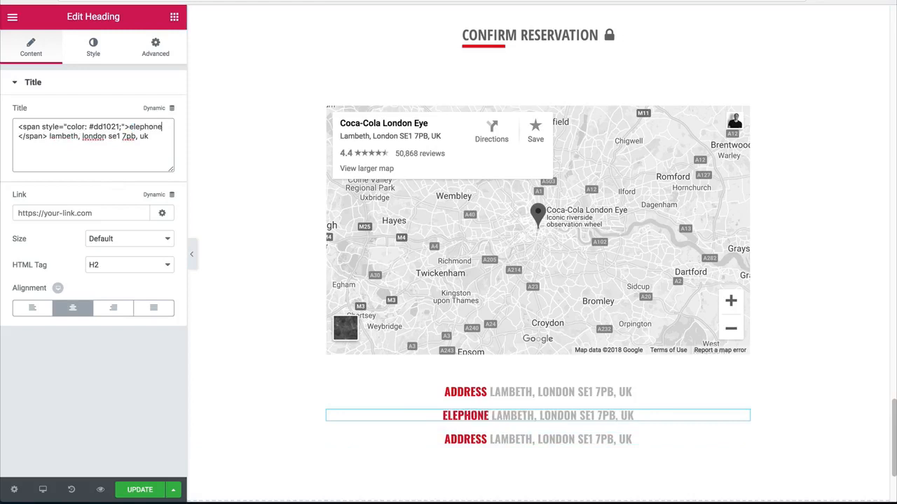
left_click(130, 126)
type("t")
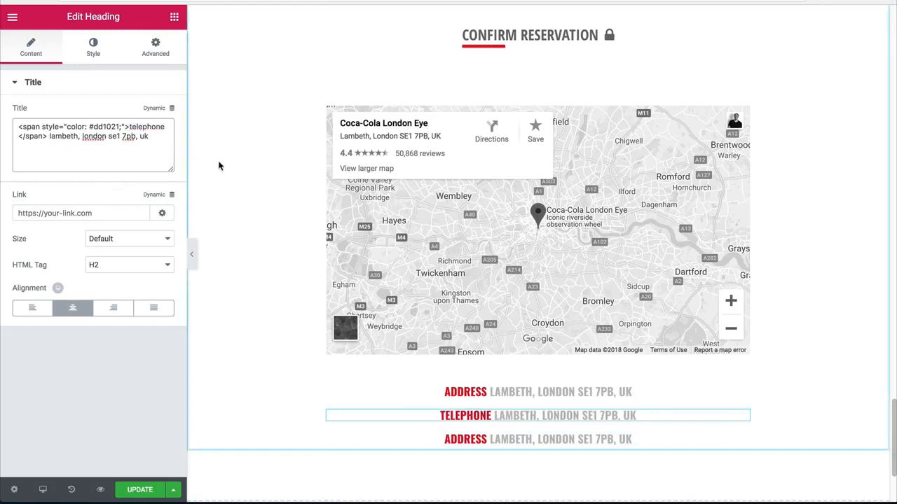
Step: Replace the postal address after the red span in the telephone heading with the restaurant's phone number
left_click_drag(154, 136, 46, 137)
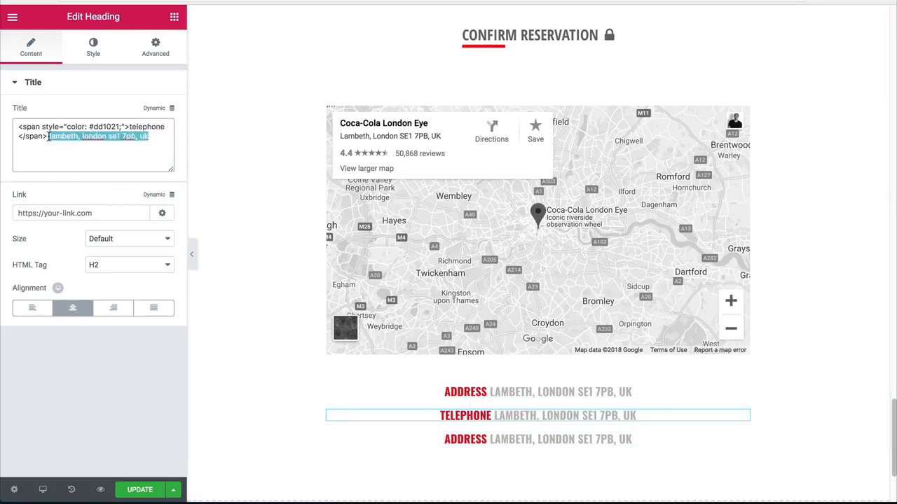
type("+1")
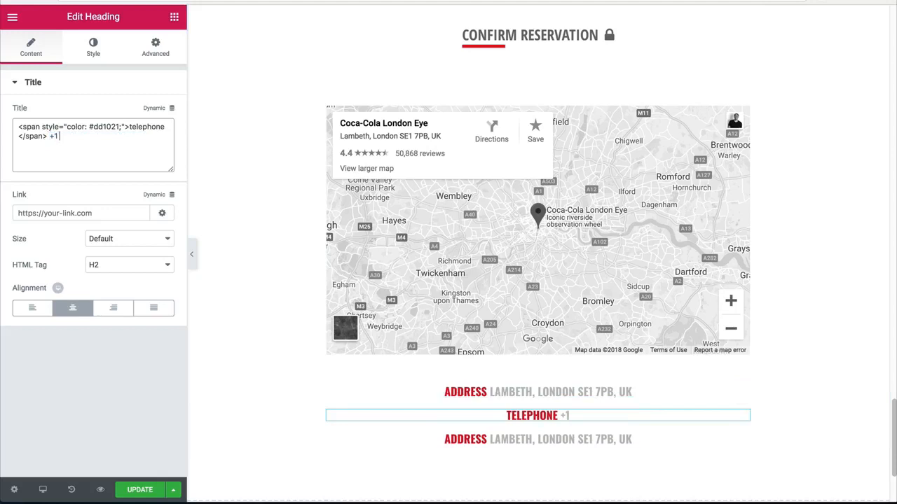
type(" 861 ")
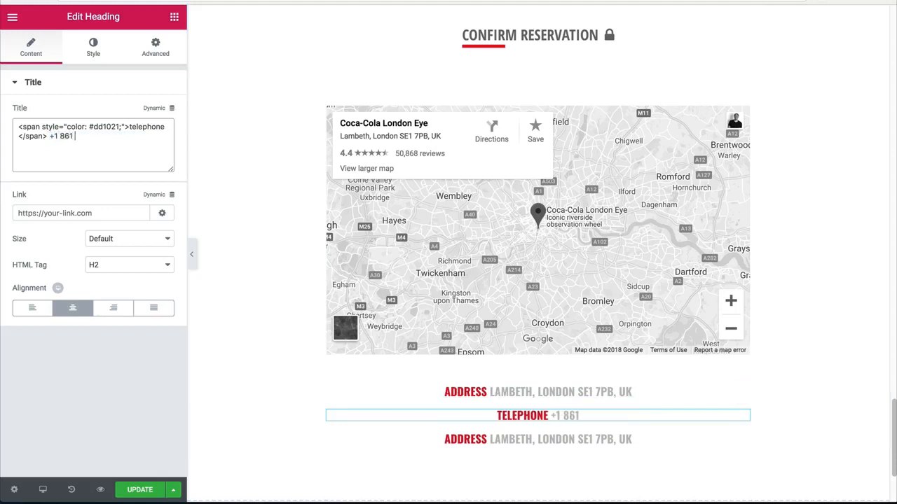
type("555 5555")
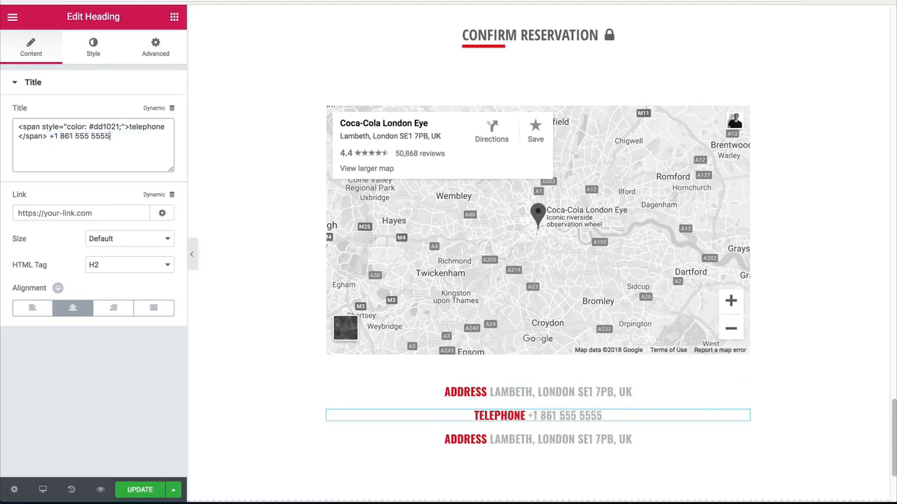
Step: Change the third heading's red word to "email" and replace its postal address with the restaurant's e-mail address
left_click(509, 439)
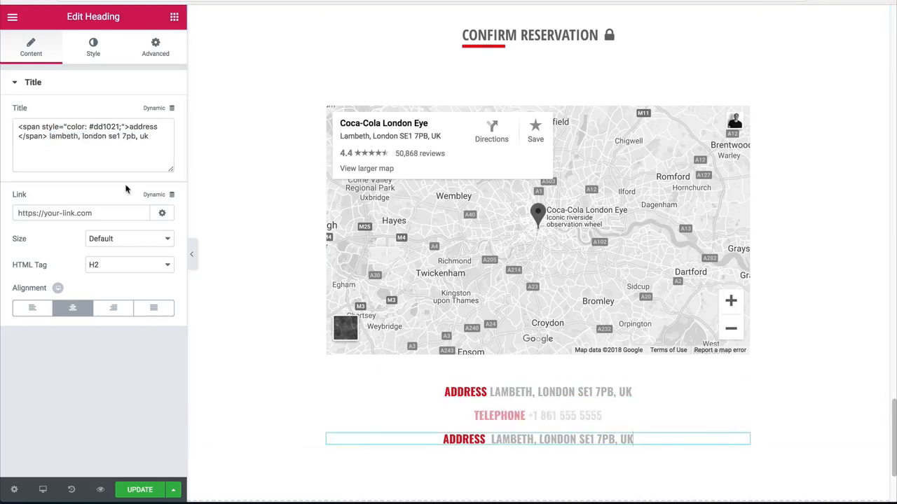
double_click(143, 127)
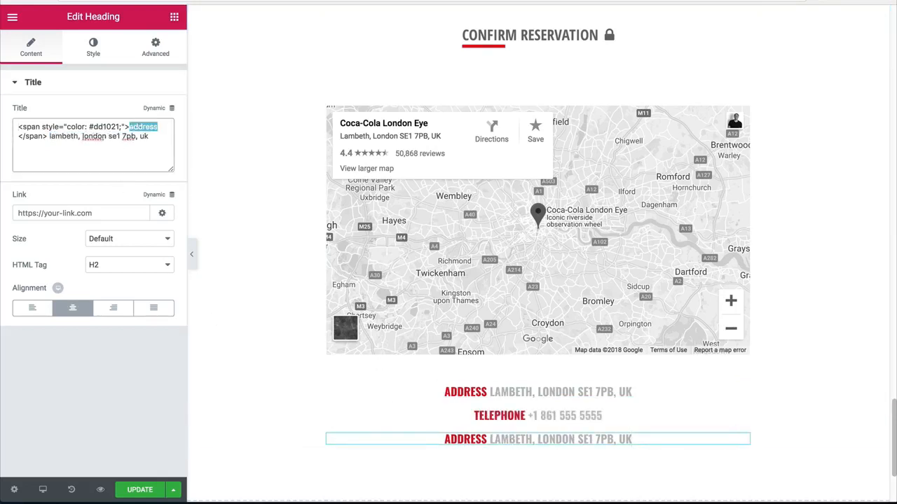
type("email")
left_click_drag(150, 138, 49, 133)
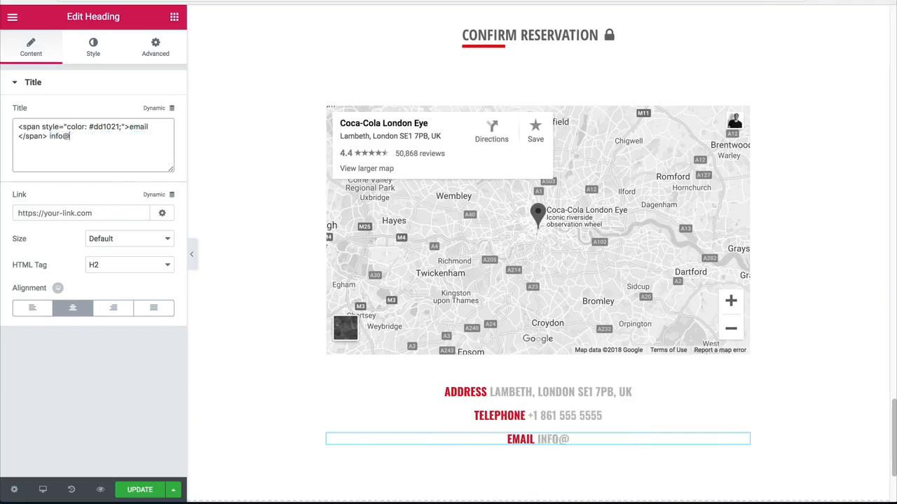
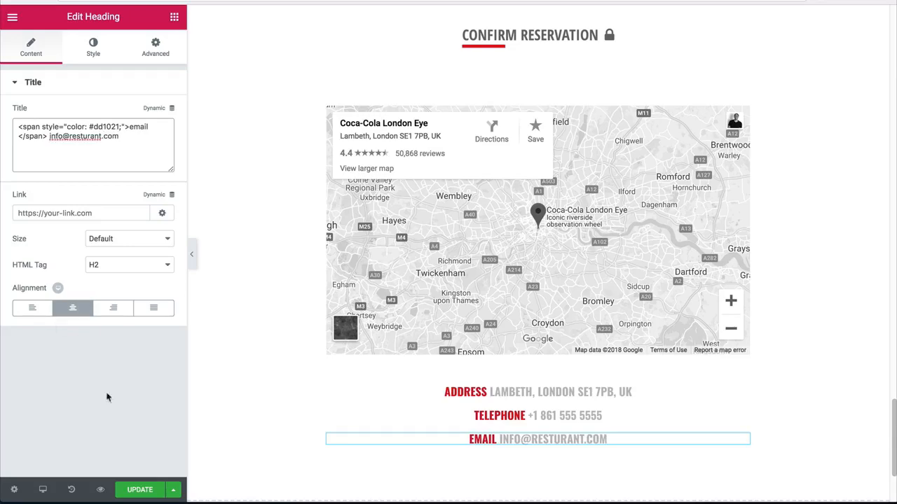
Step: Update the page and preview the finished layout without the editing panel, going back up to the hero section
left_click(139, 490)
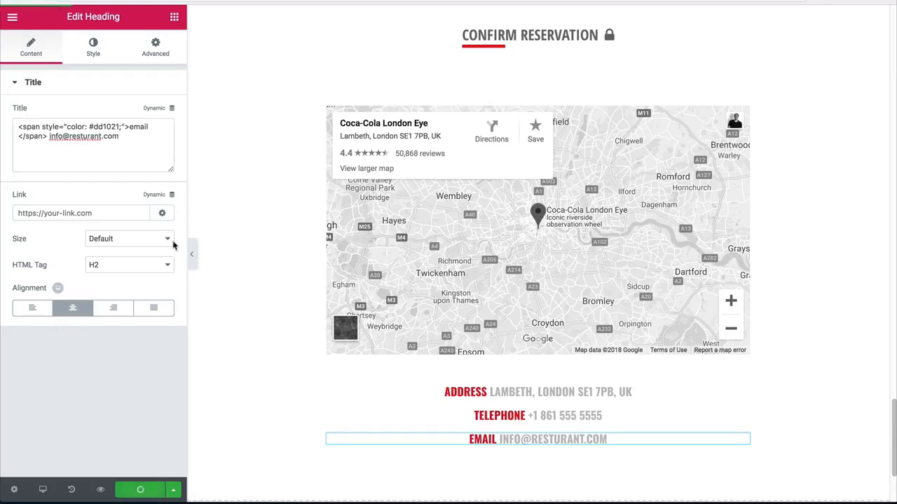
left_click(190, 255)
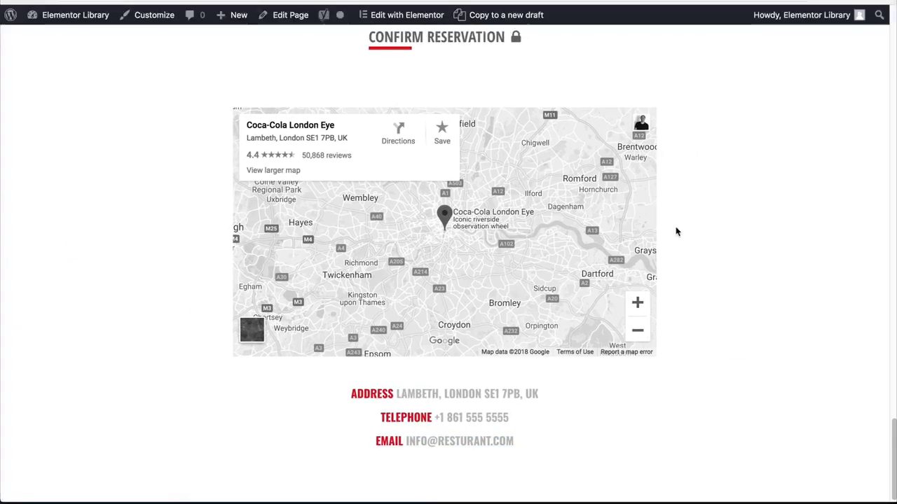
scroll(676, 232, "up", 10)
scroll(449, 252, "up", 10)
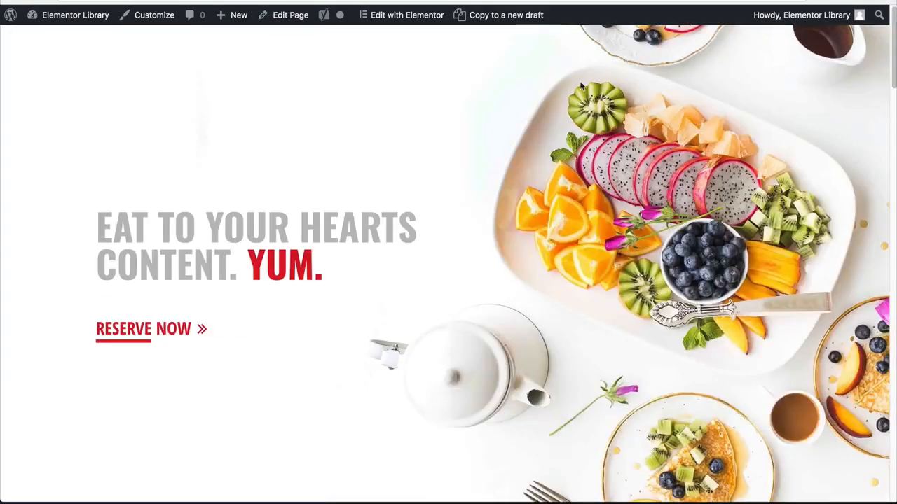